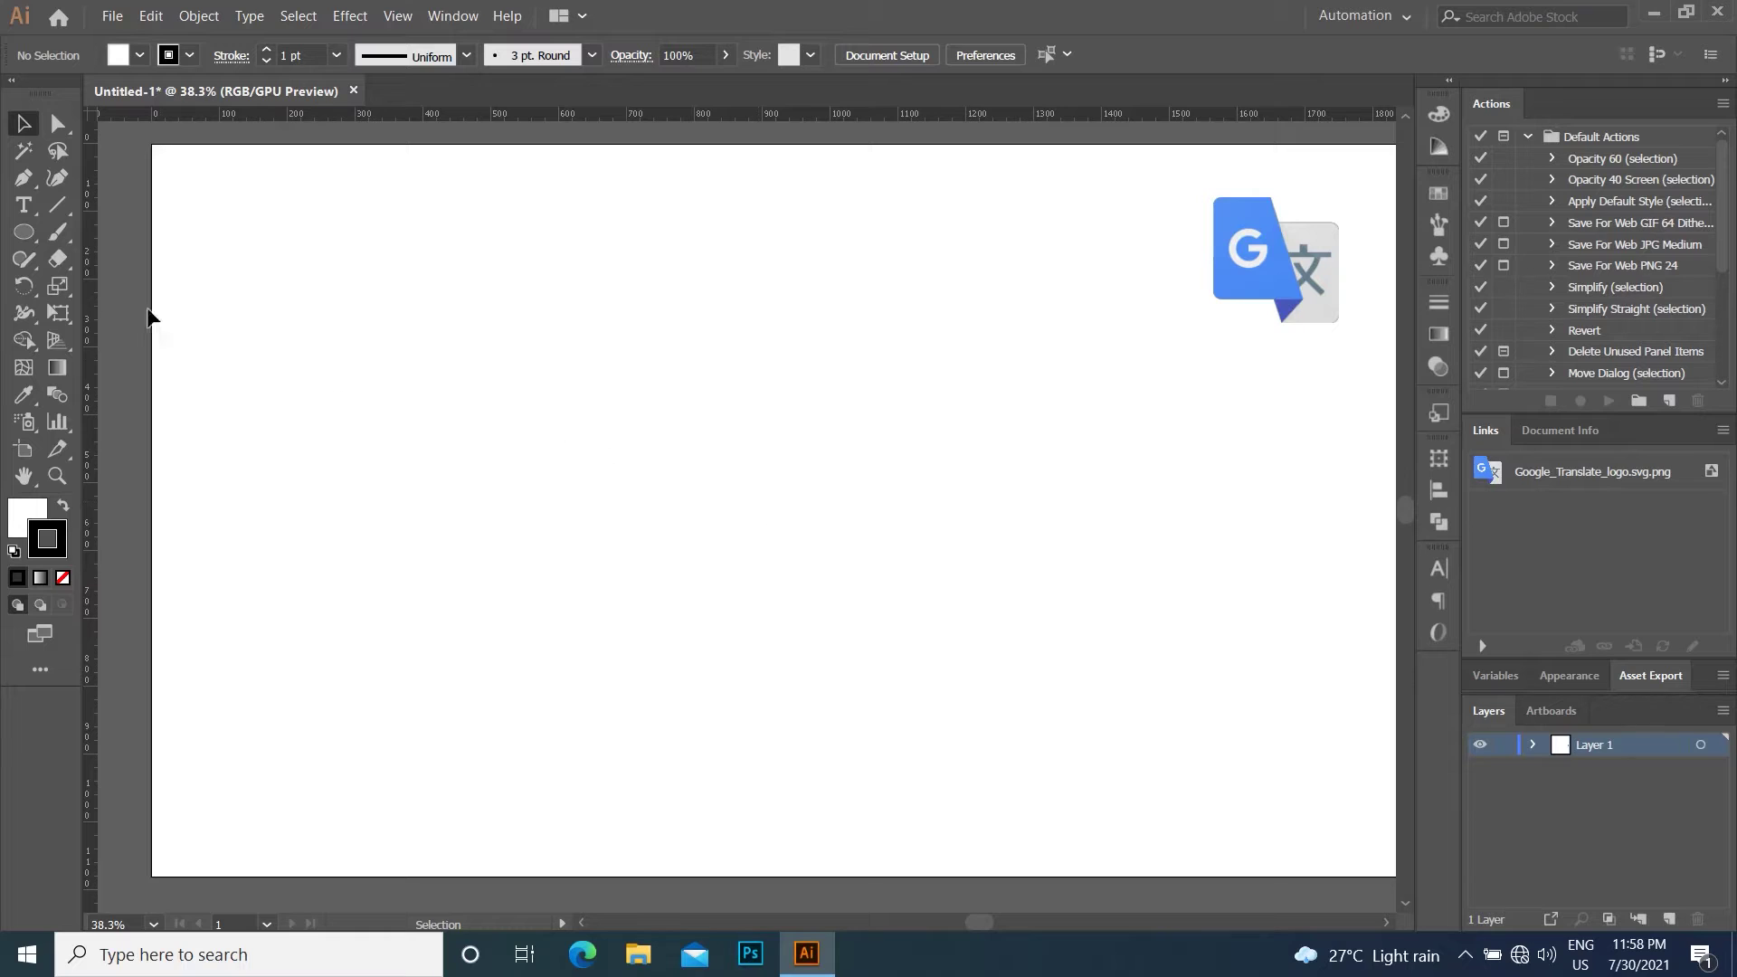
Draw a circle with the Ellipse tool and centre it on the artboard.
mouse_move(24, 232)
mouse_down()
mouse_move(91, 229)
mouse_move(63, 262)
mouse_up()
click(20, 234)
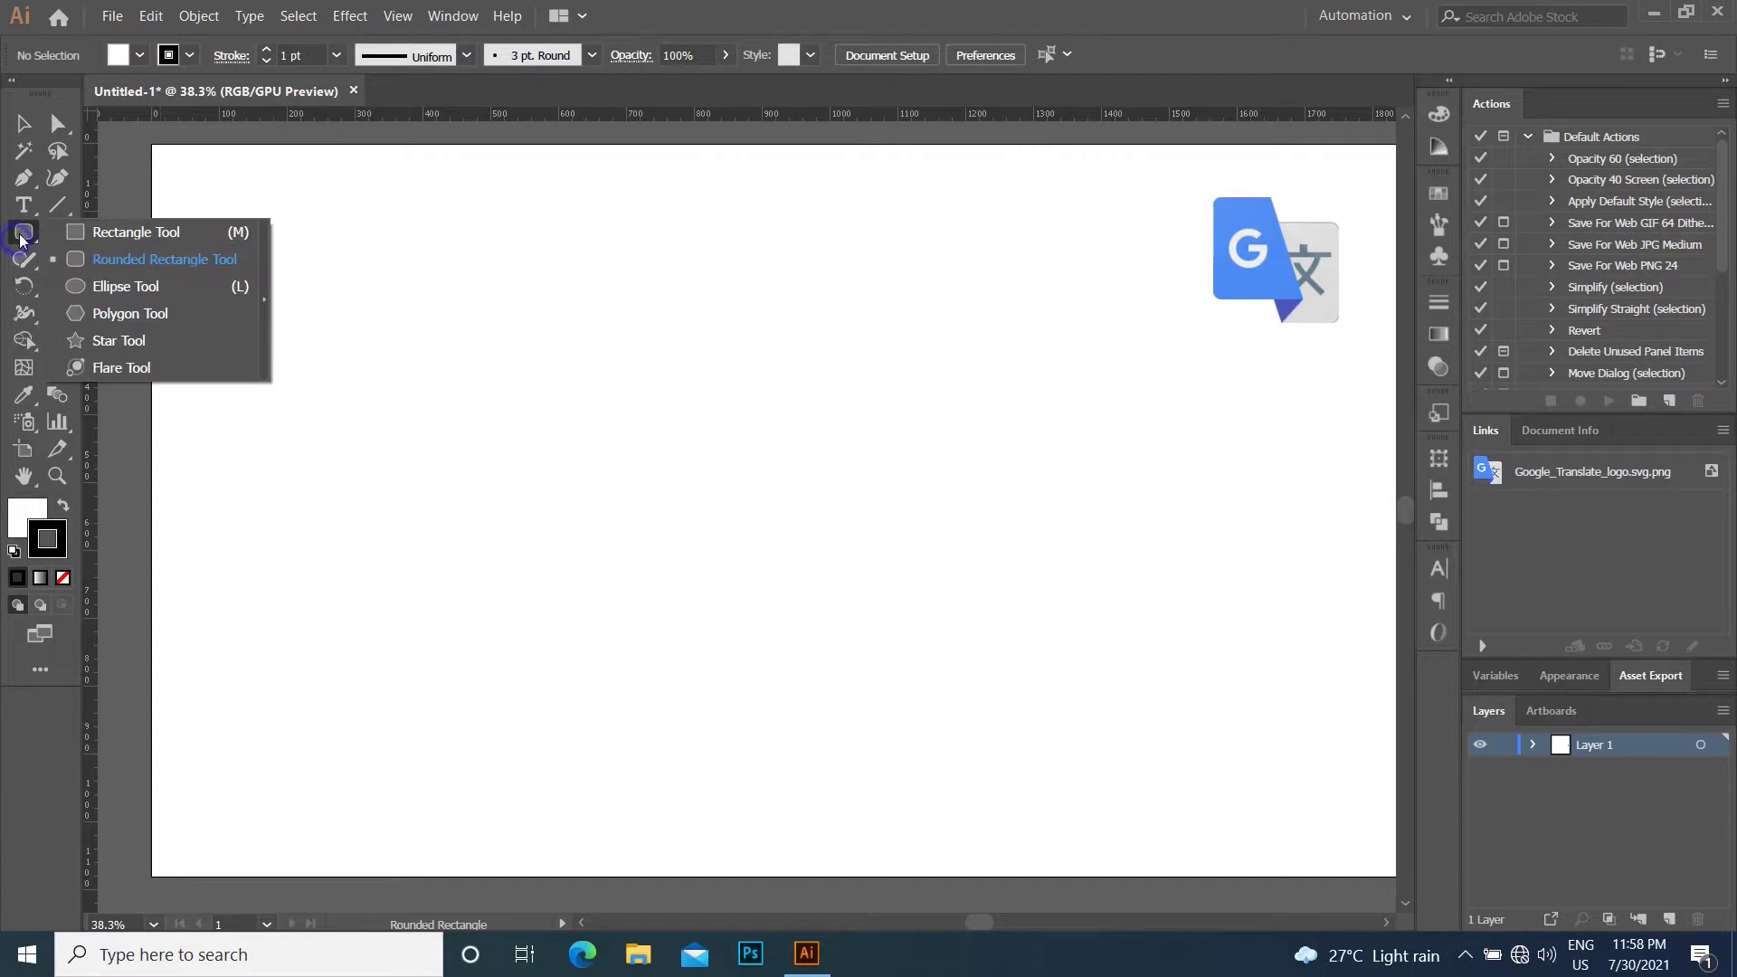
click(126, 286)
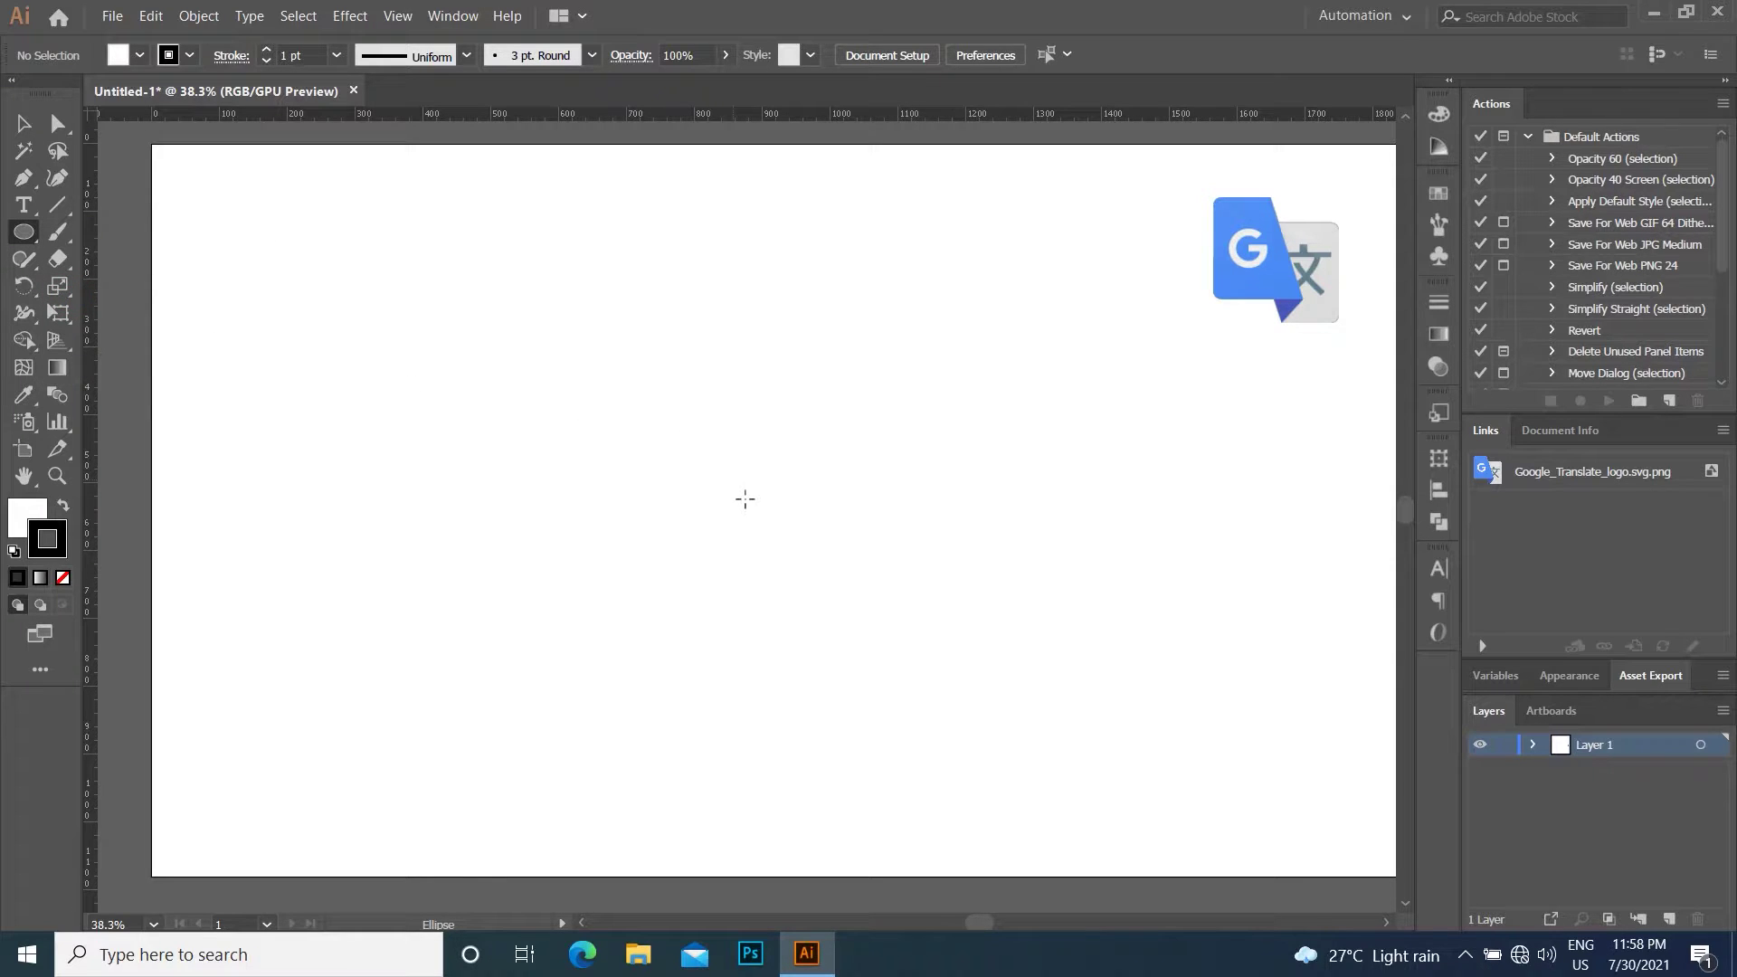
drag(734, 500, 873, 577)
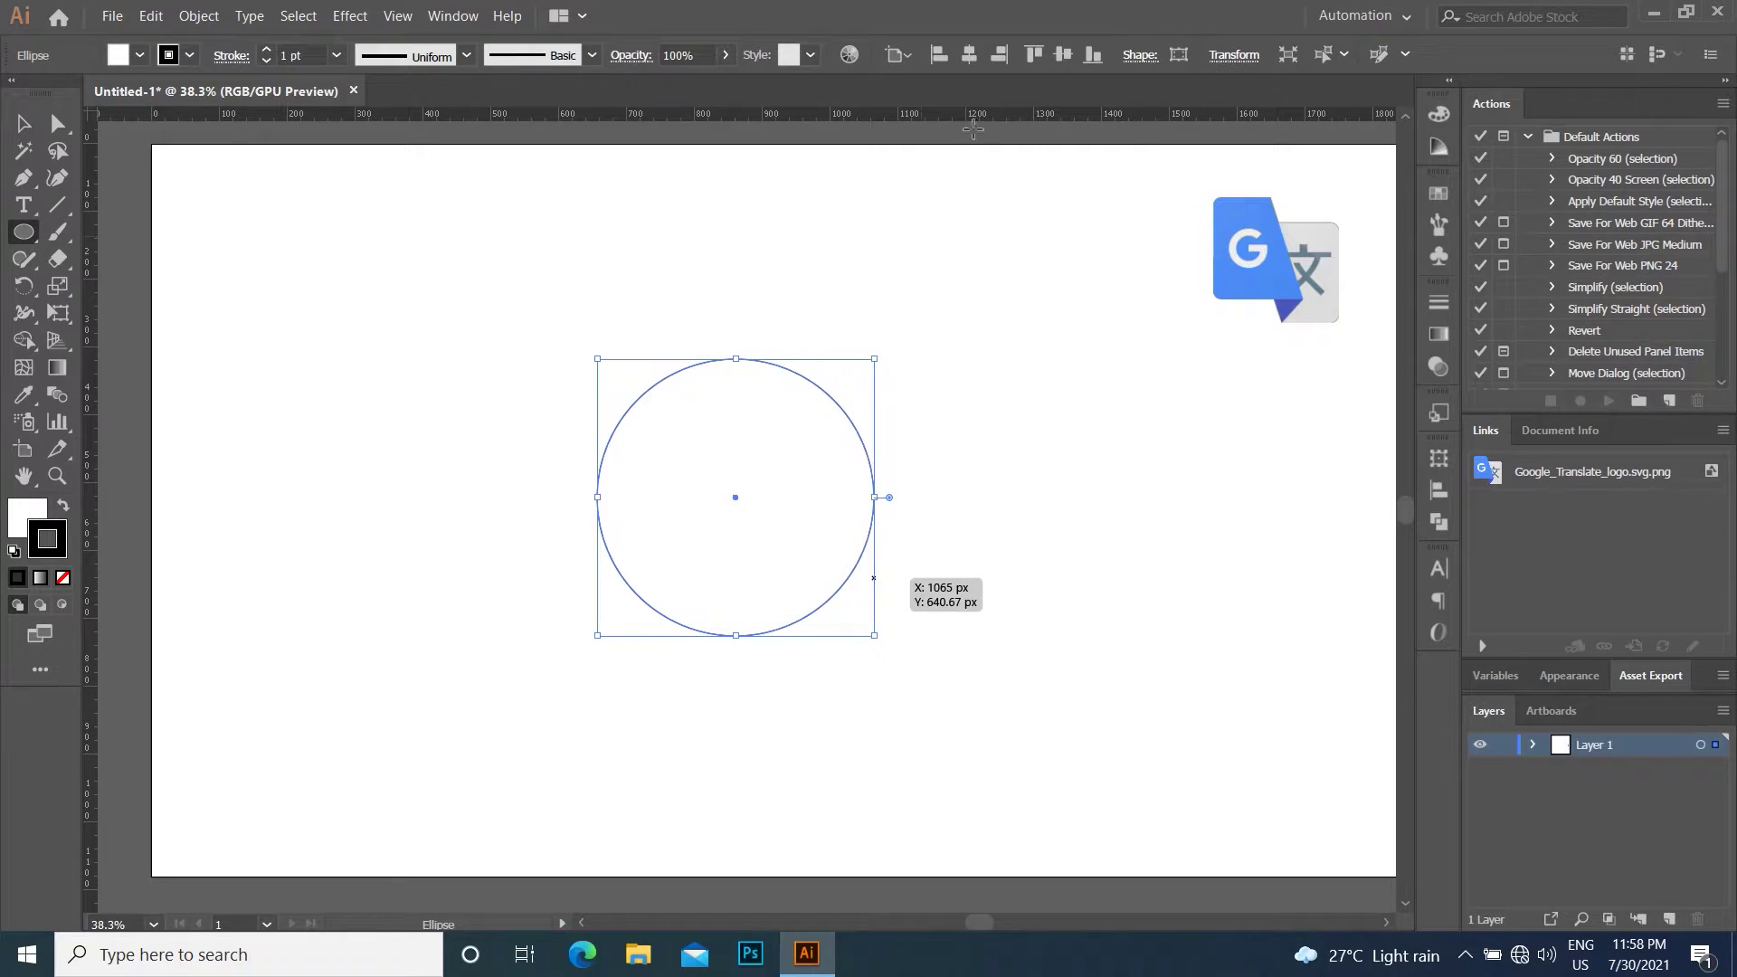
click(969, 54)
click(1063, 54)
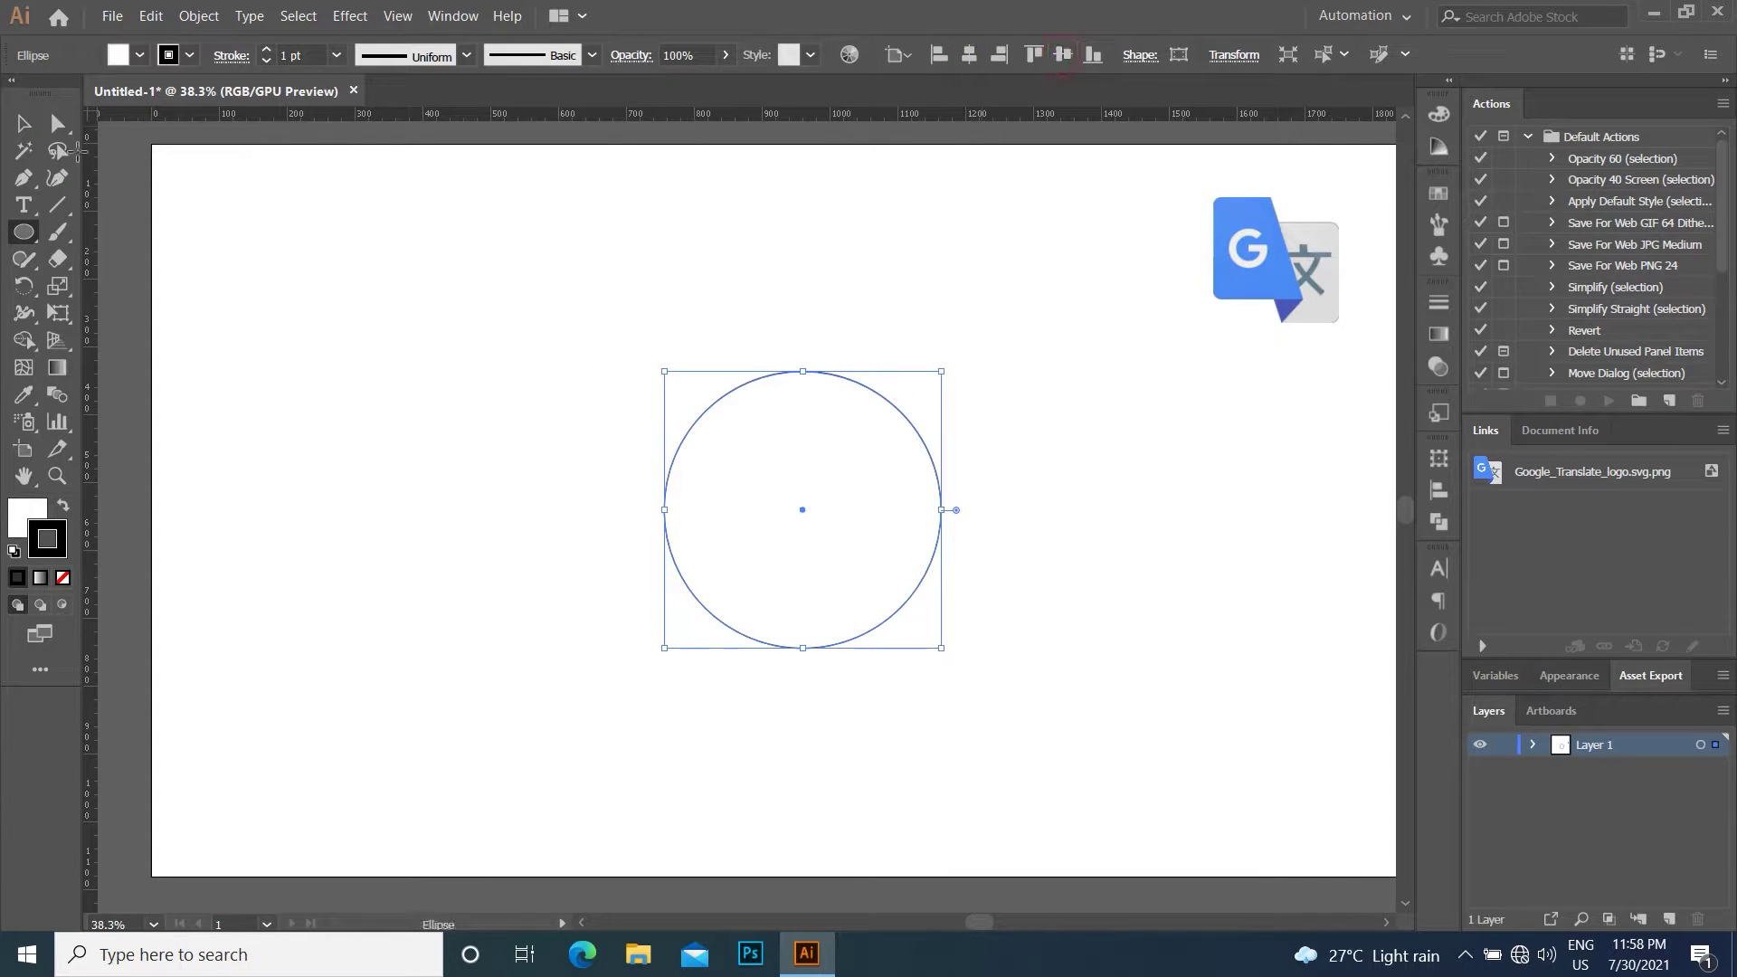
click(24, 124)
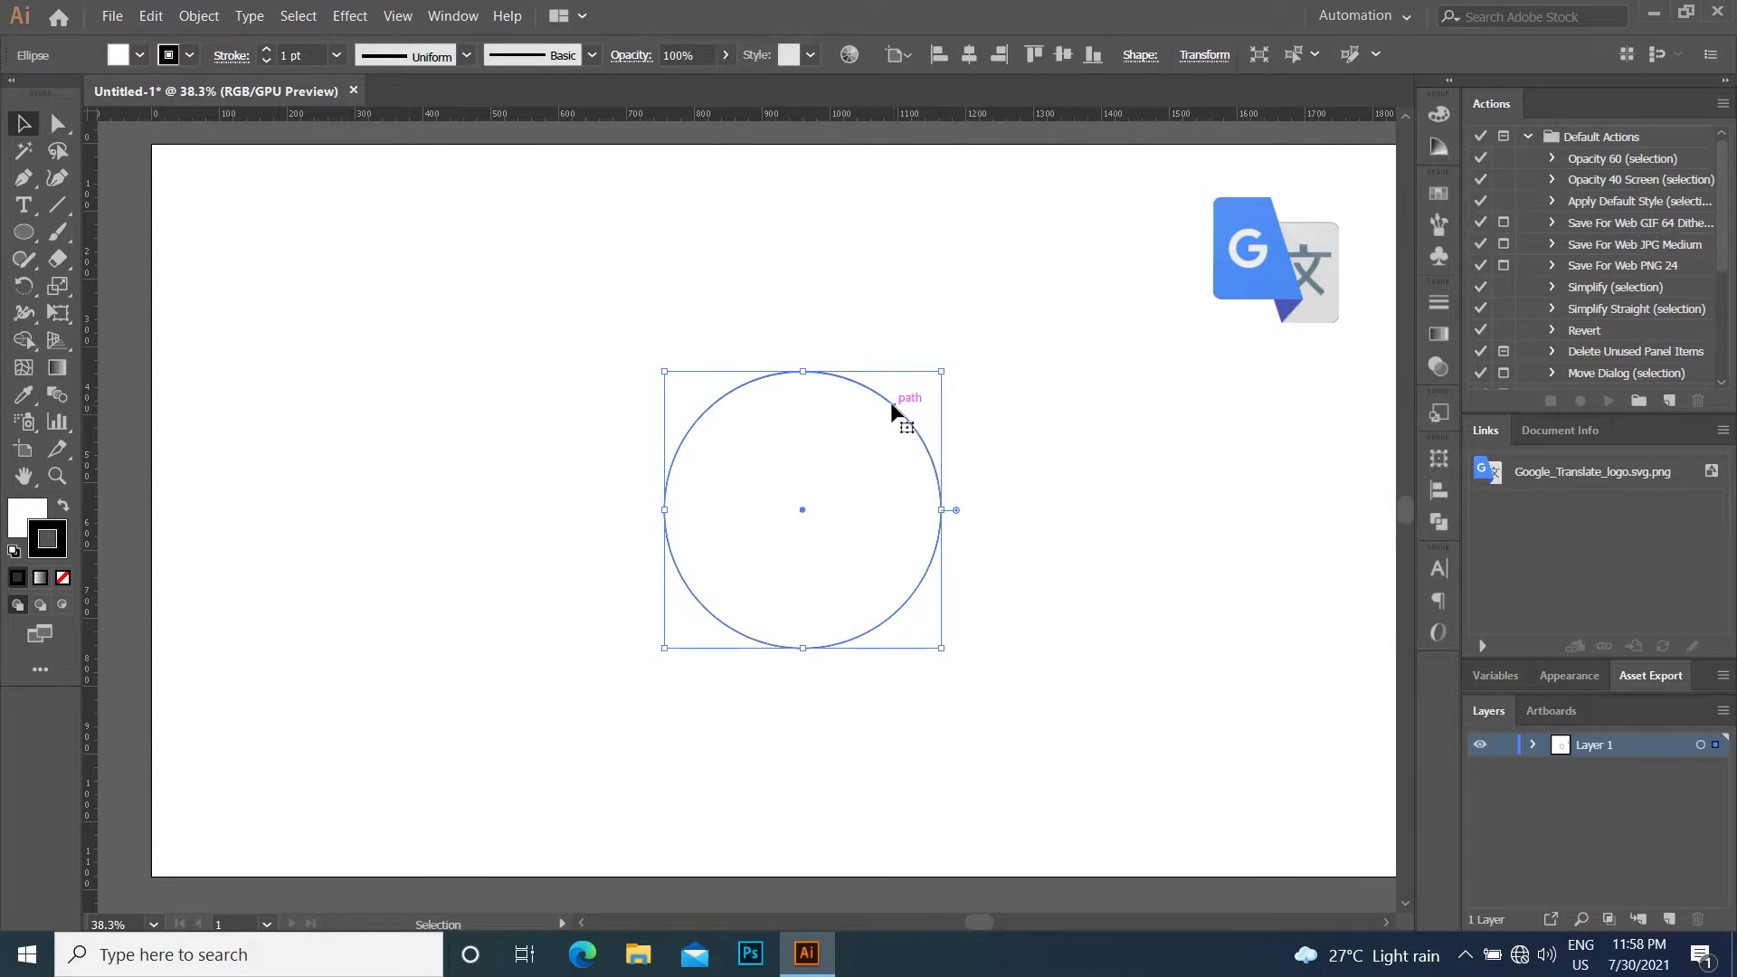
Copy the circle, paste it in front, and scale the copy smaller inside it.
click(150, 15)
click(186, 109)
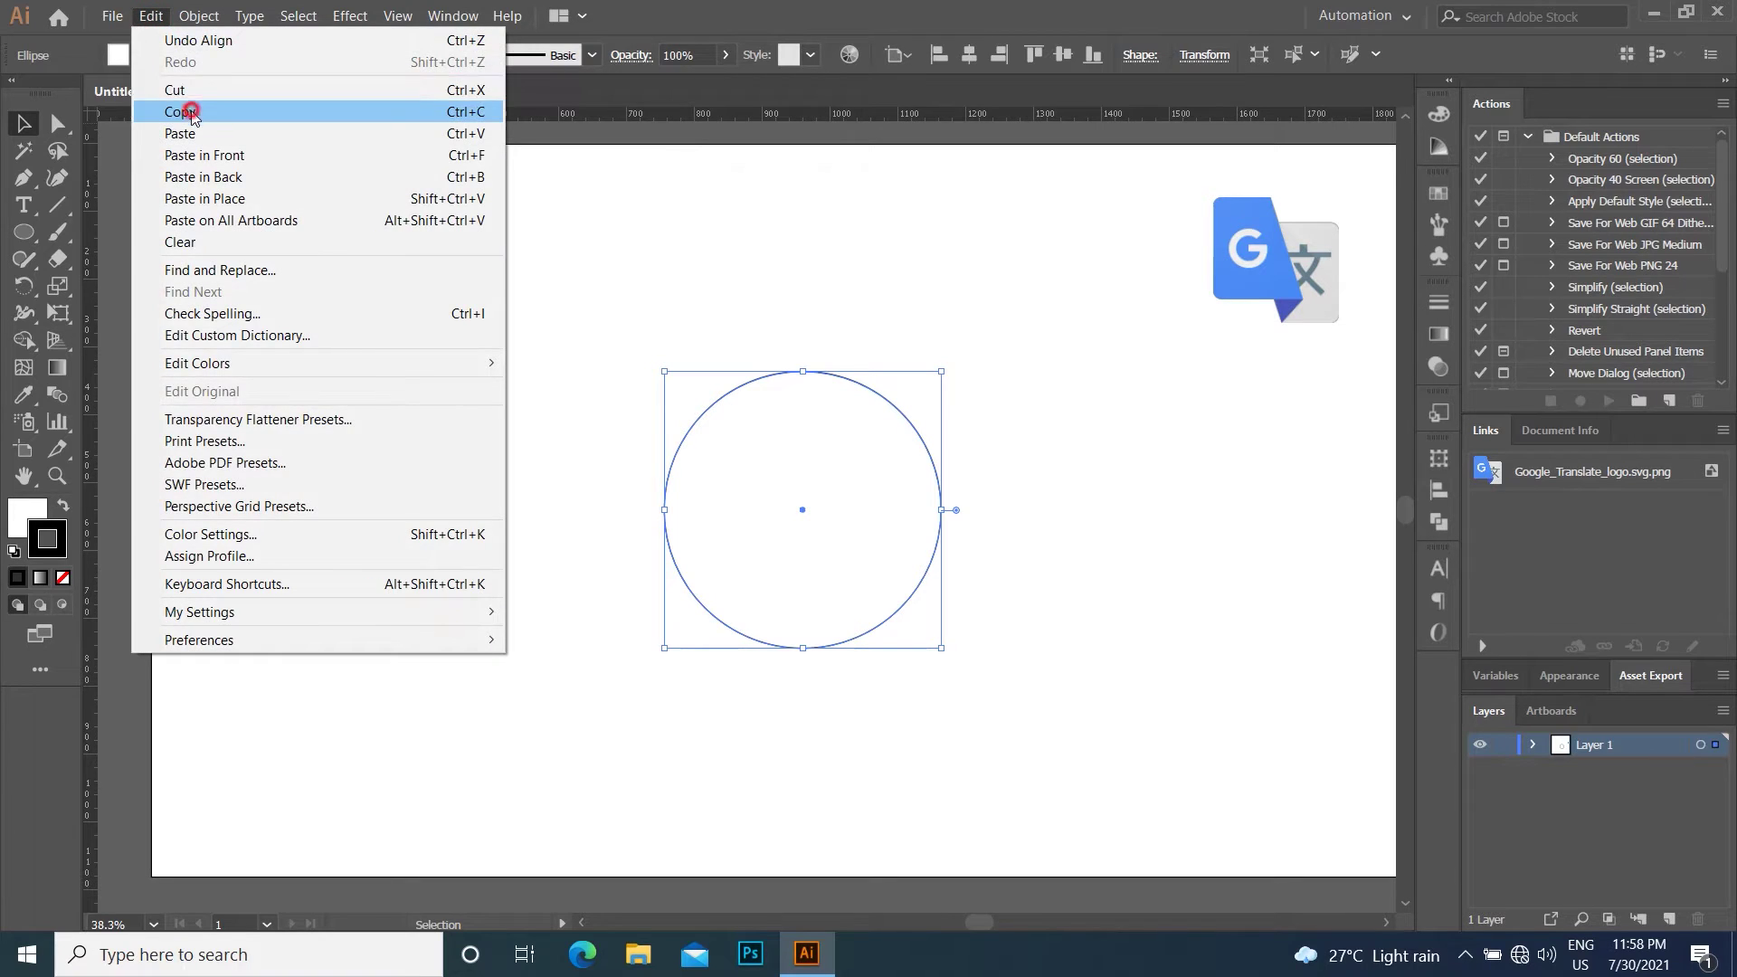
click(150, 15)
click(208, 158)
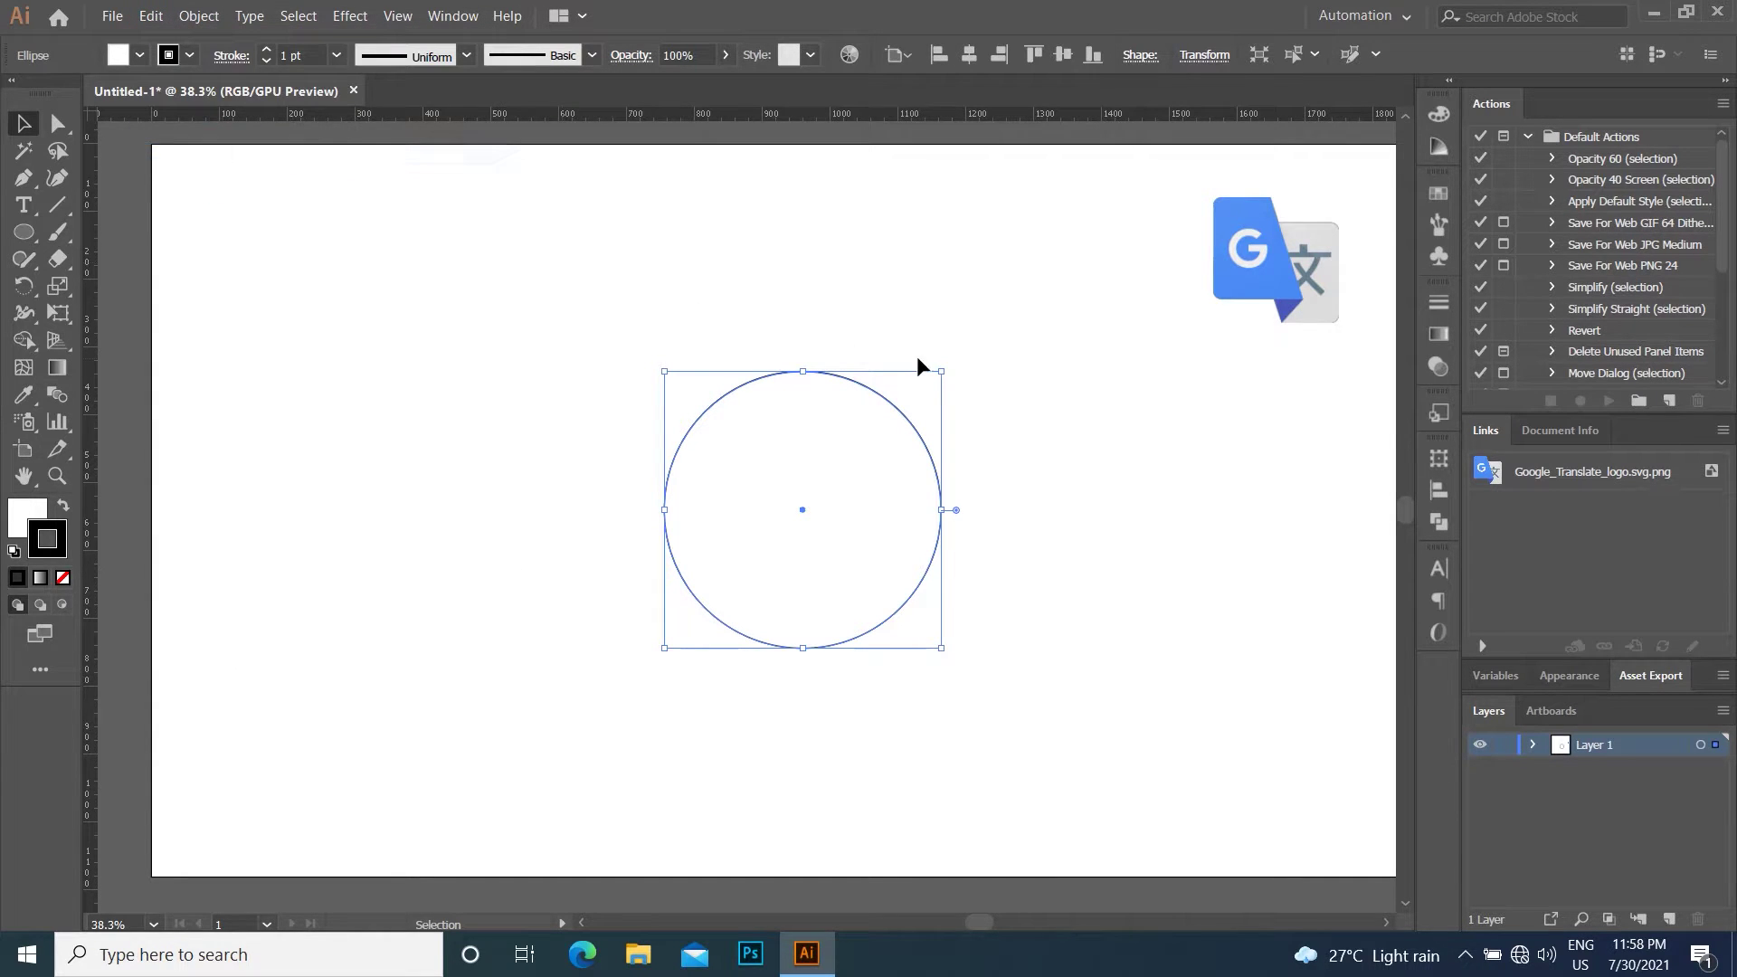
drag(941, 369, 905, 397)
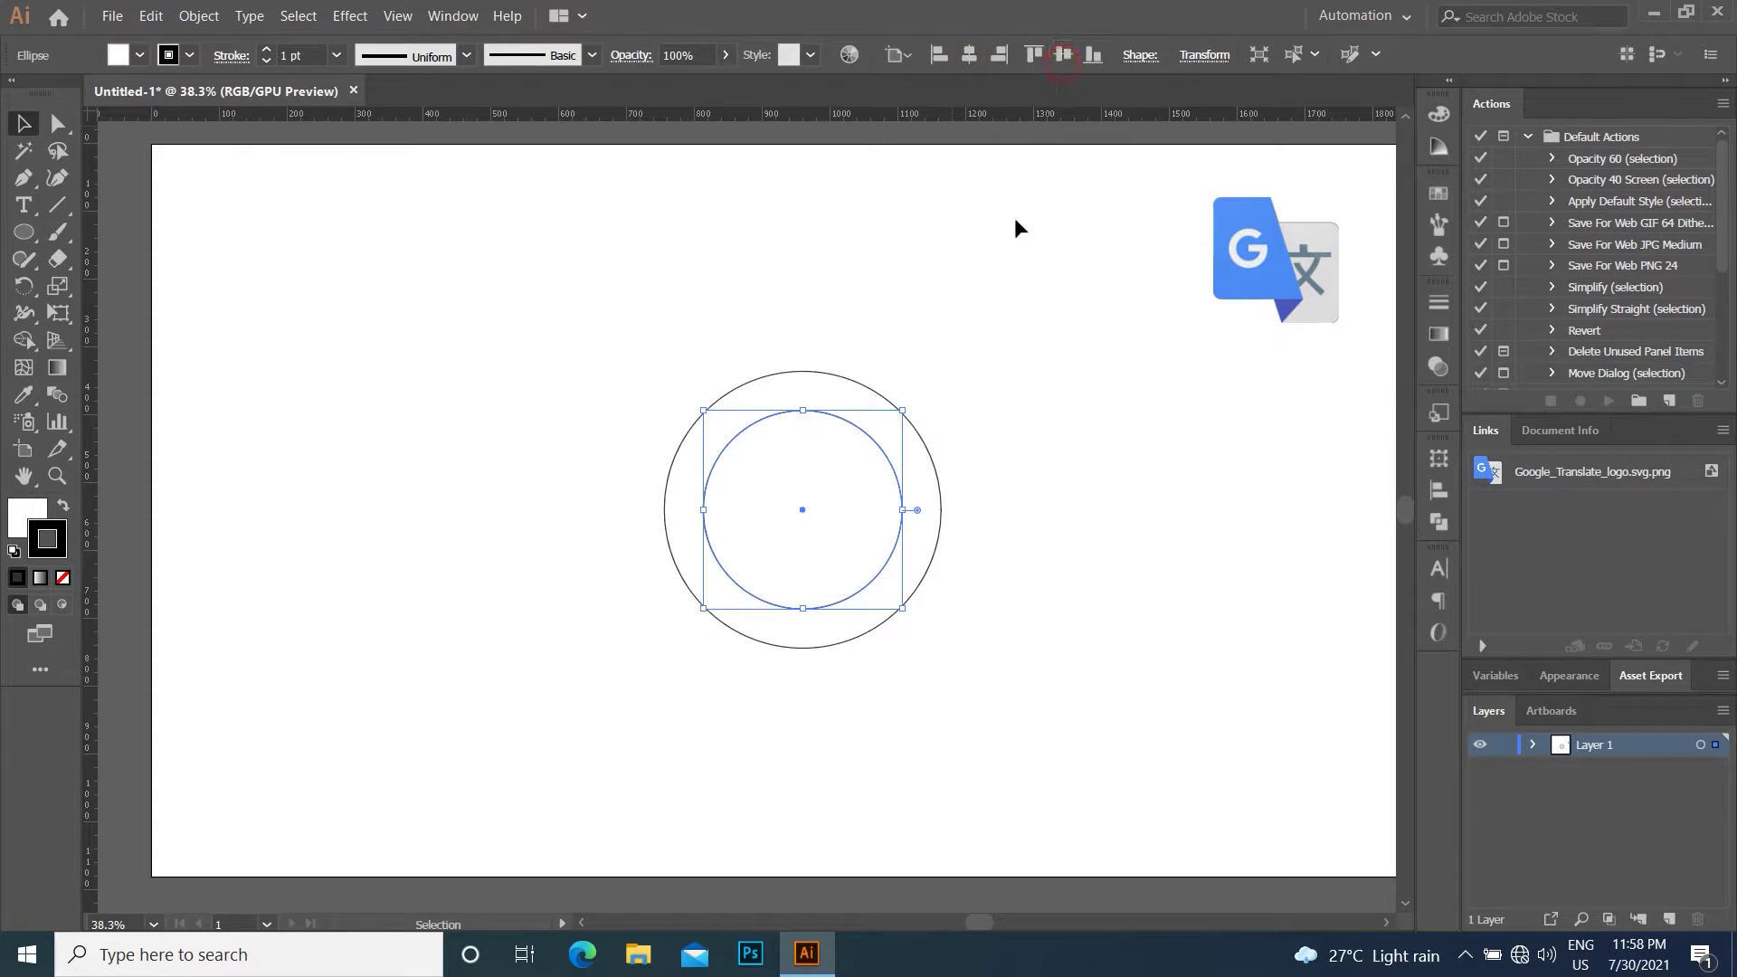
click(1001, 301)
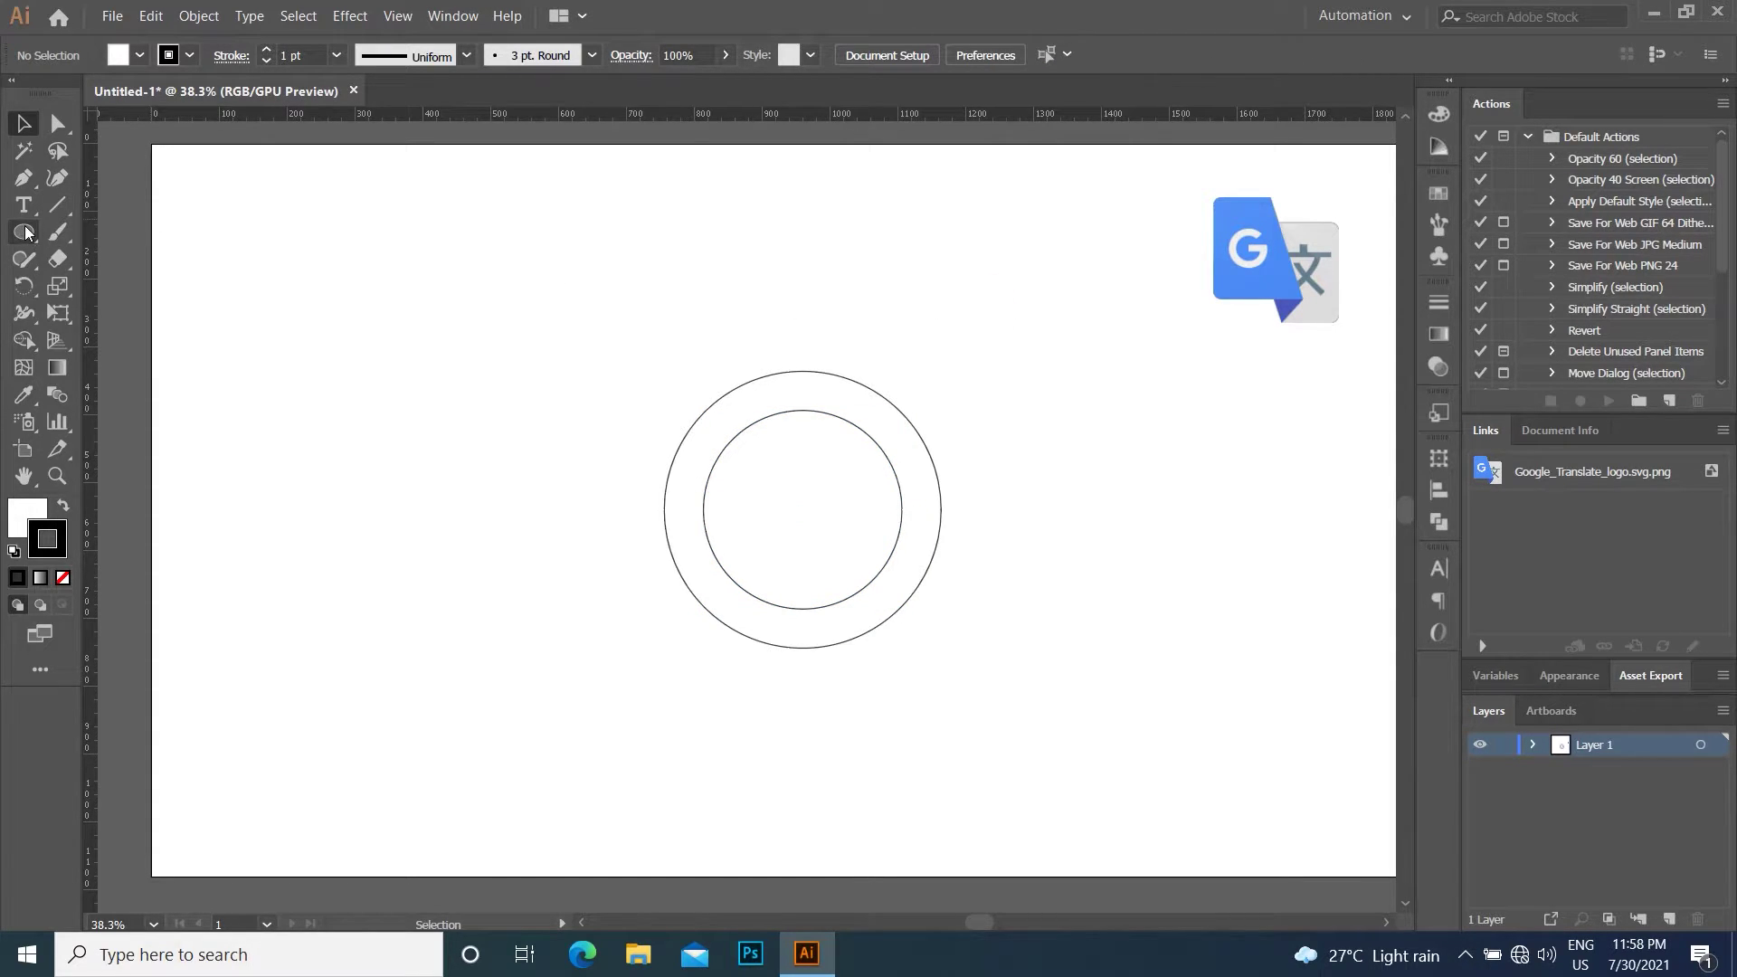
Draw a tall rectangle, rotate it horizontal, and centre it across the circles.
drag(25, 233, 66, 238)
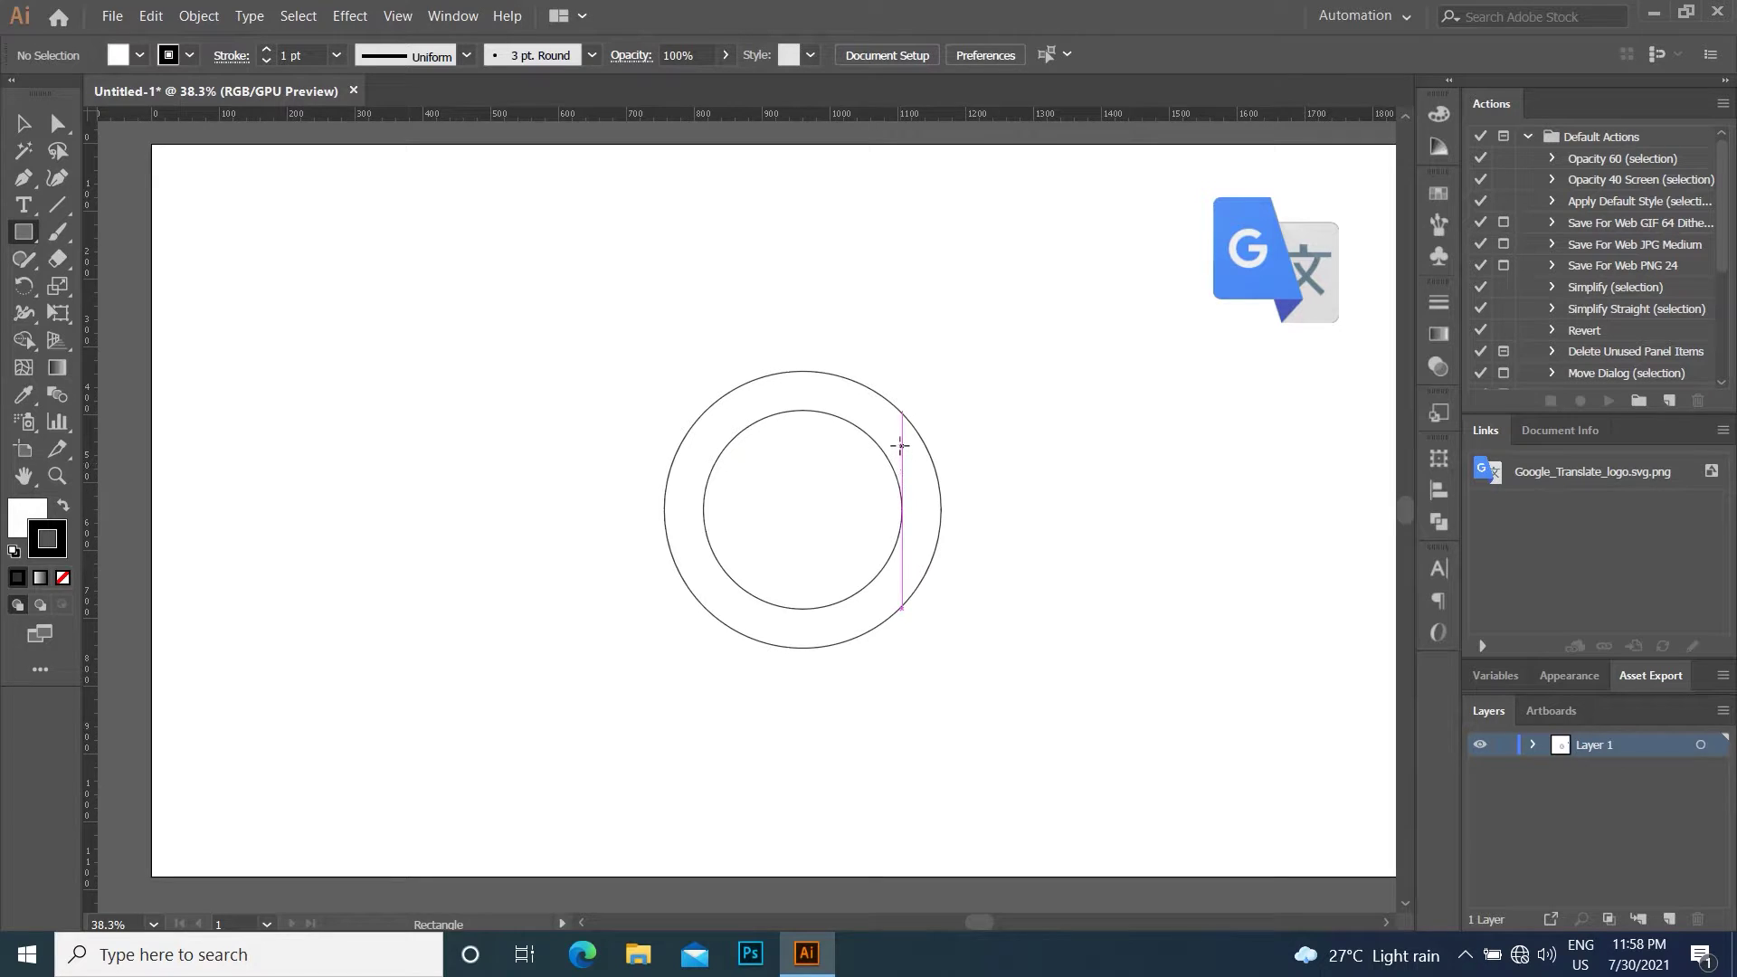
drag(902, 446, 941, 721)
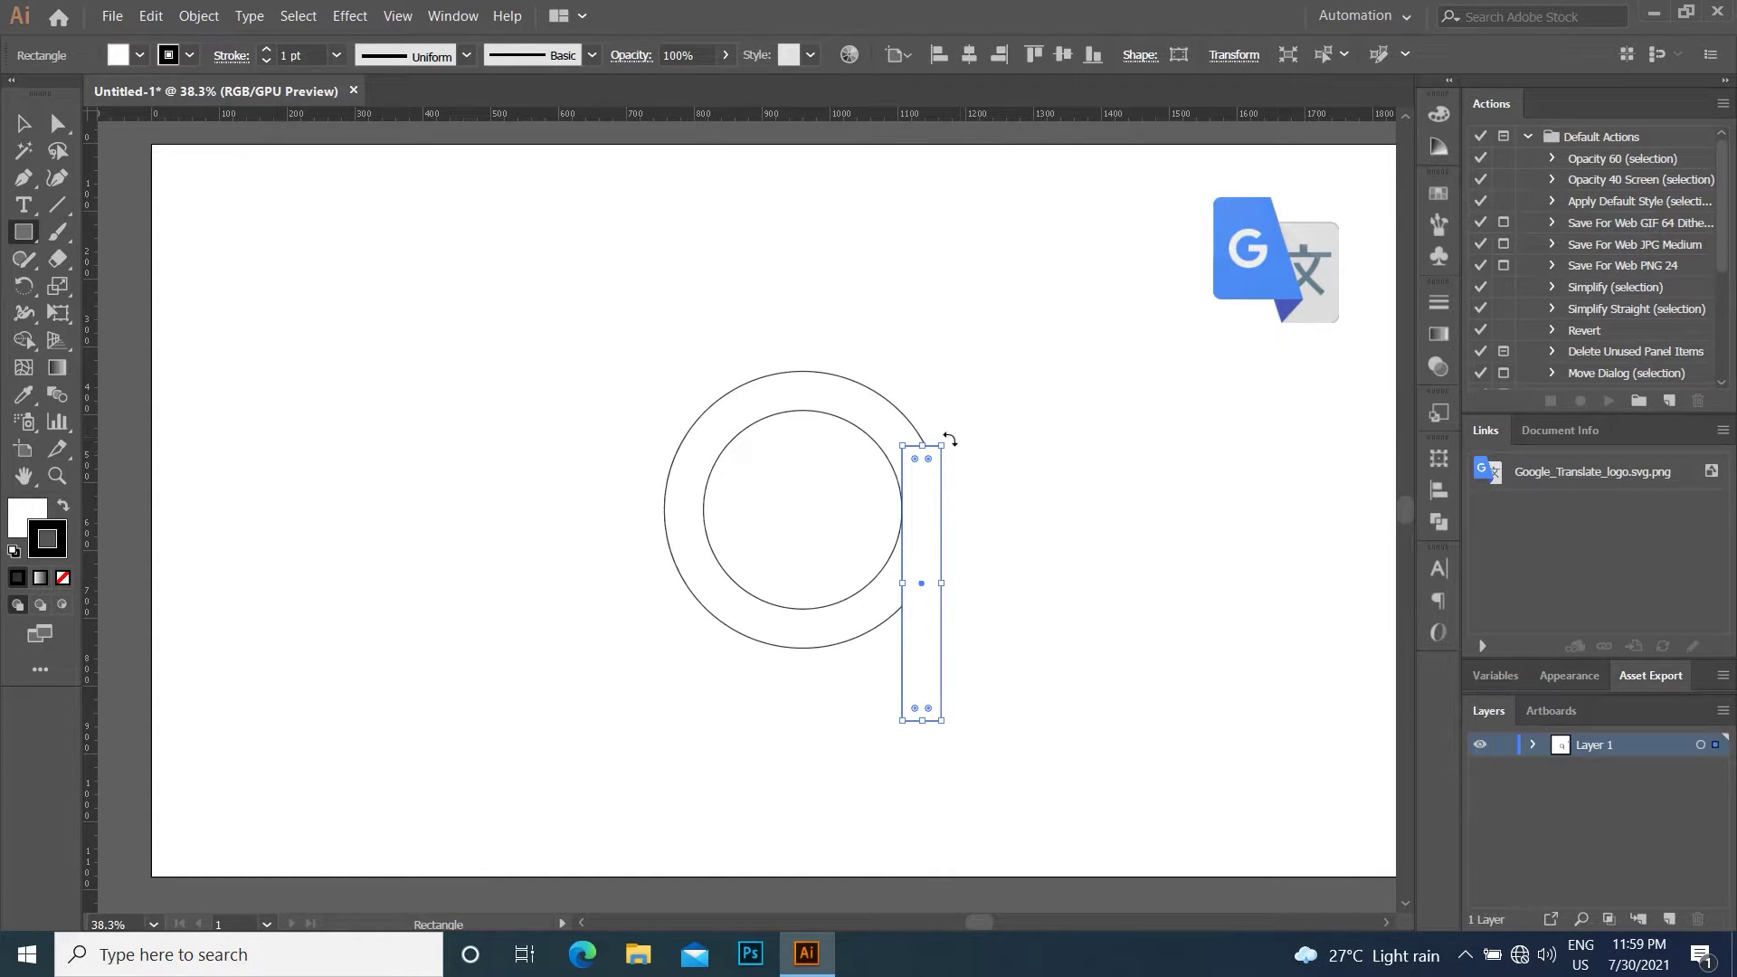
mouse_move(949, 440)
mouse_down()
mouse_move(730, 483)
mouse_move(722, 554)
mouse_up()
click(23, 123)
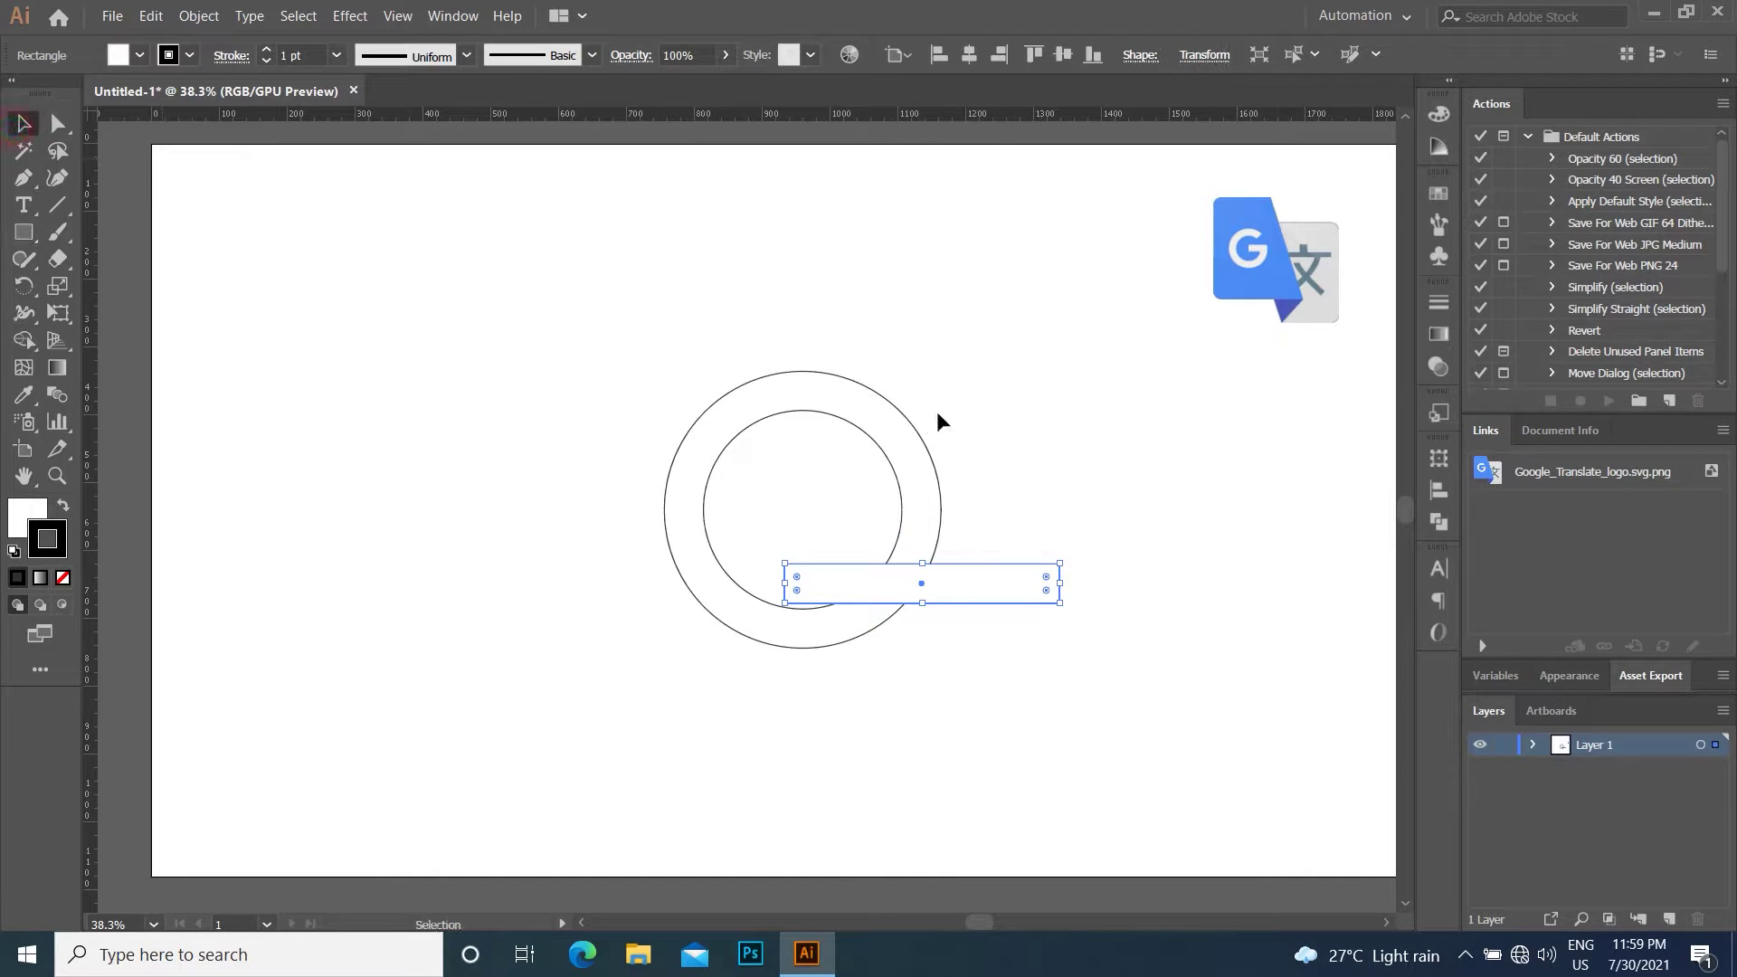
click(968, 56)
click(1064, 54)
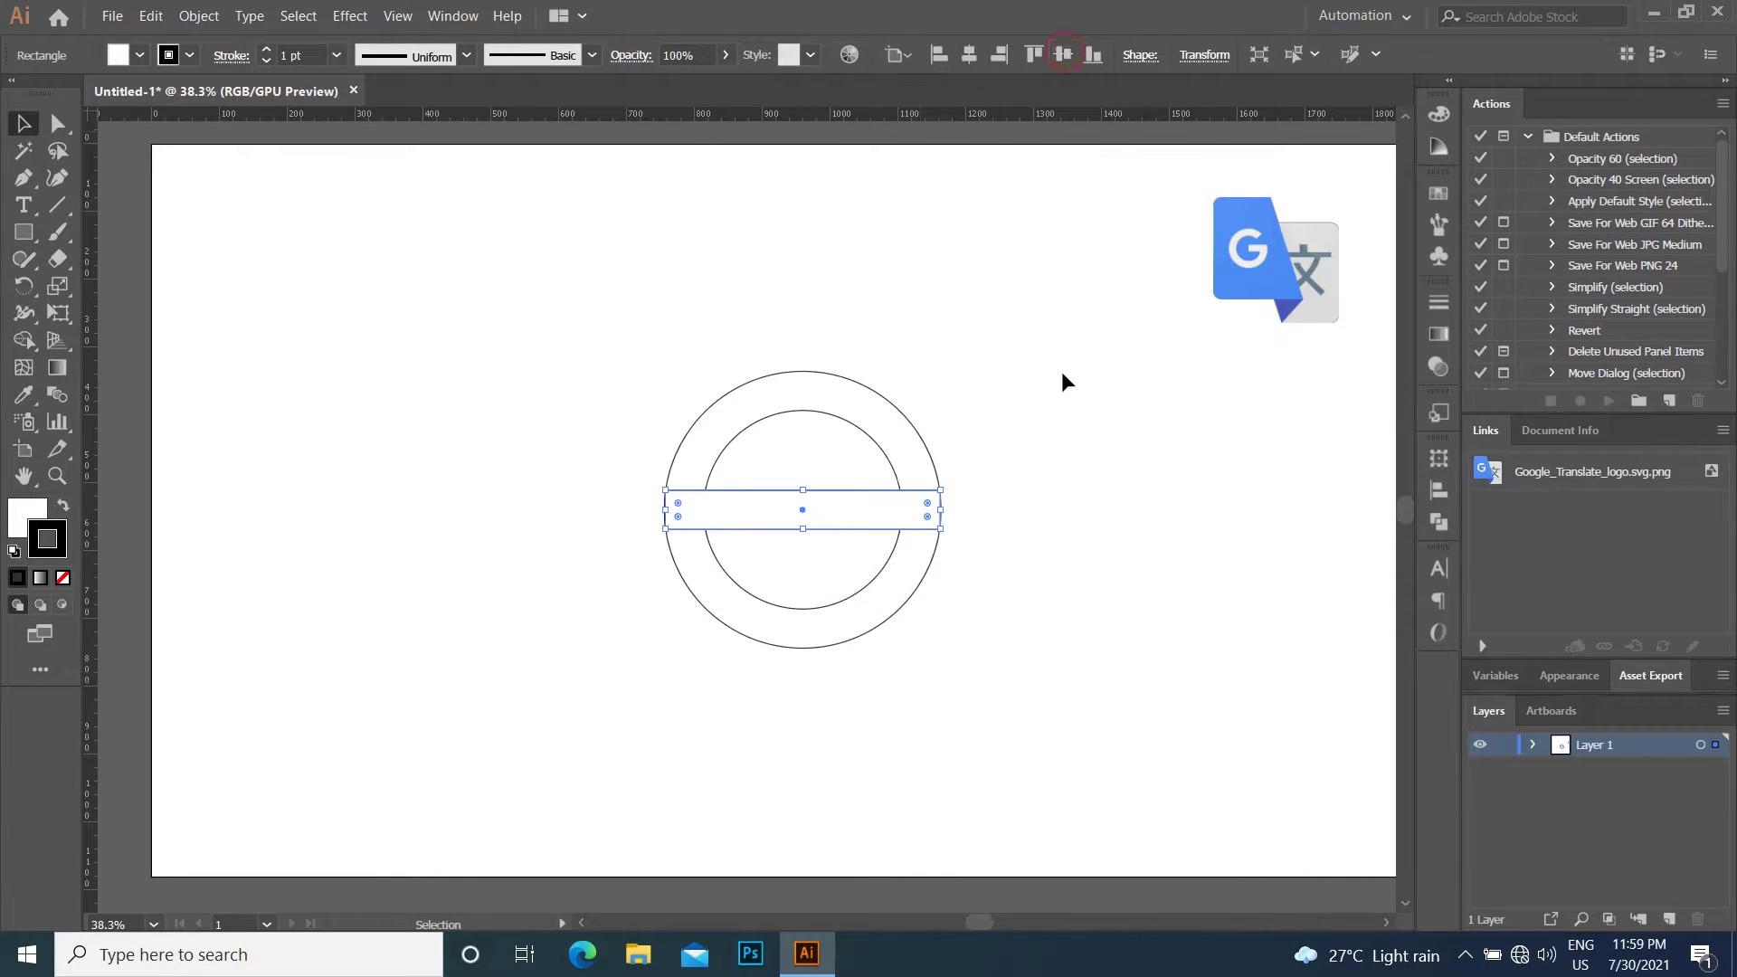
drag(933, 510, 1054, 508)
click(968, 55)
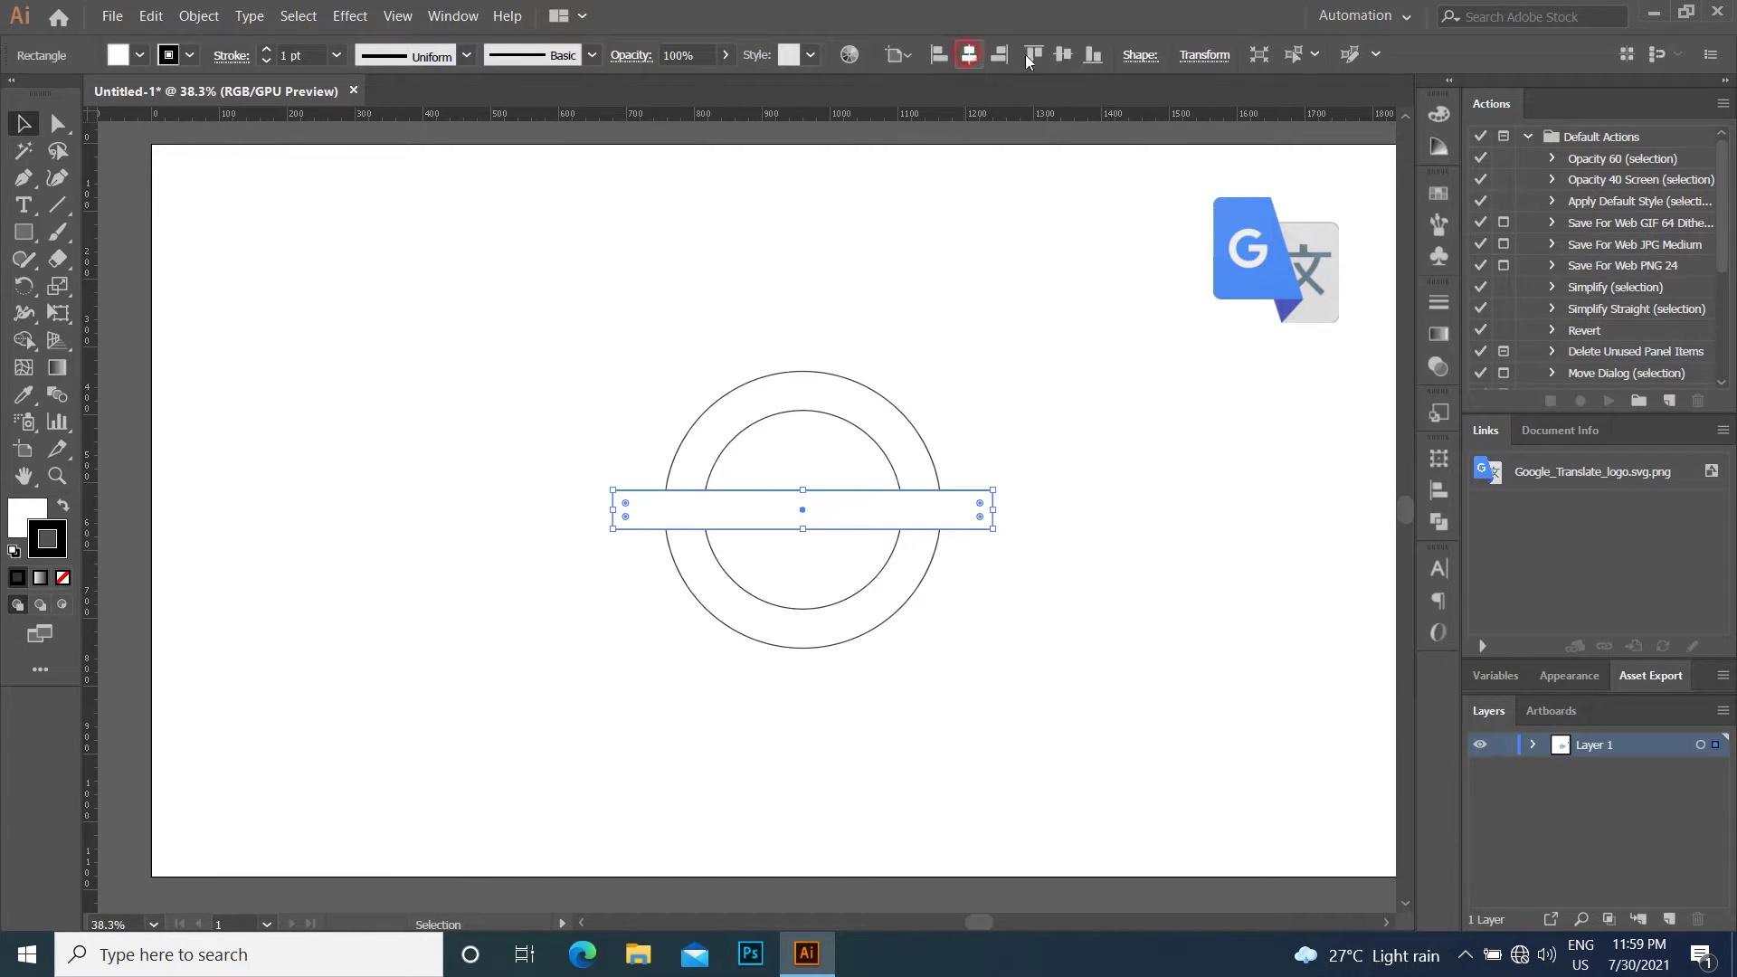
click(1044, 268)
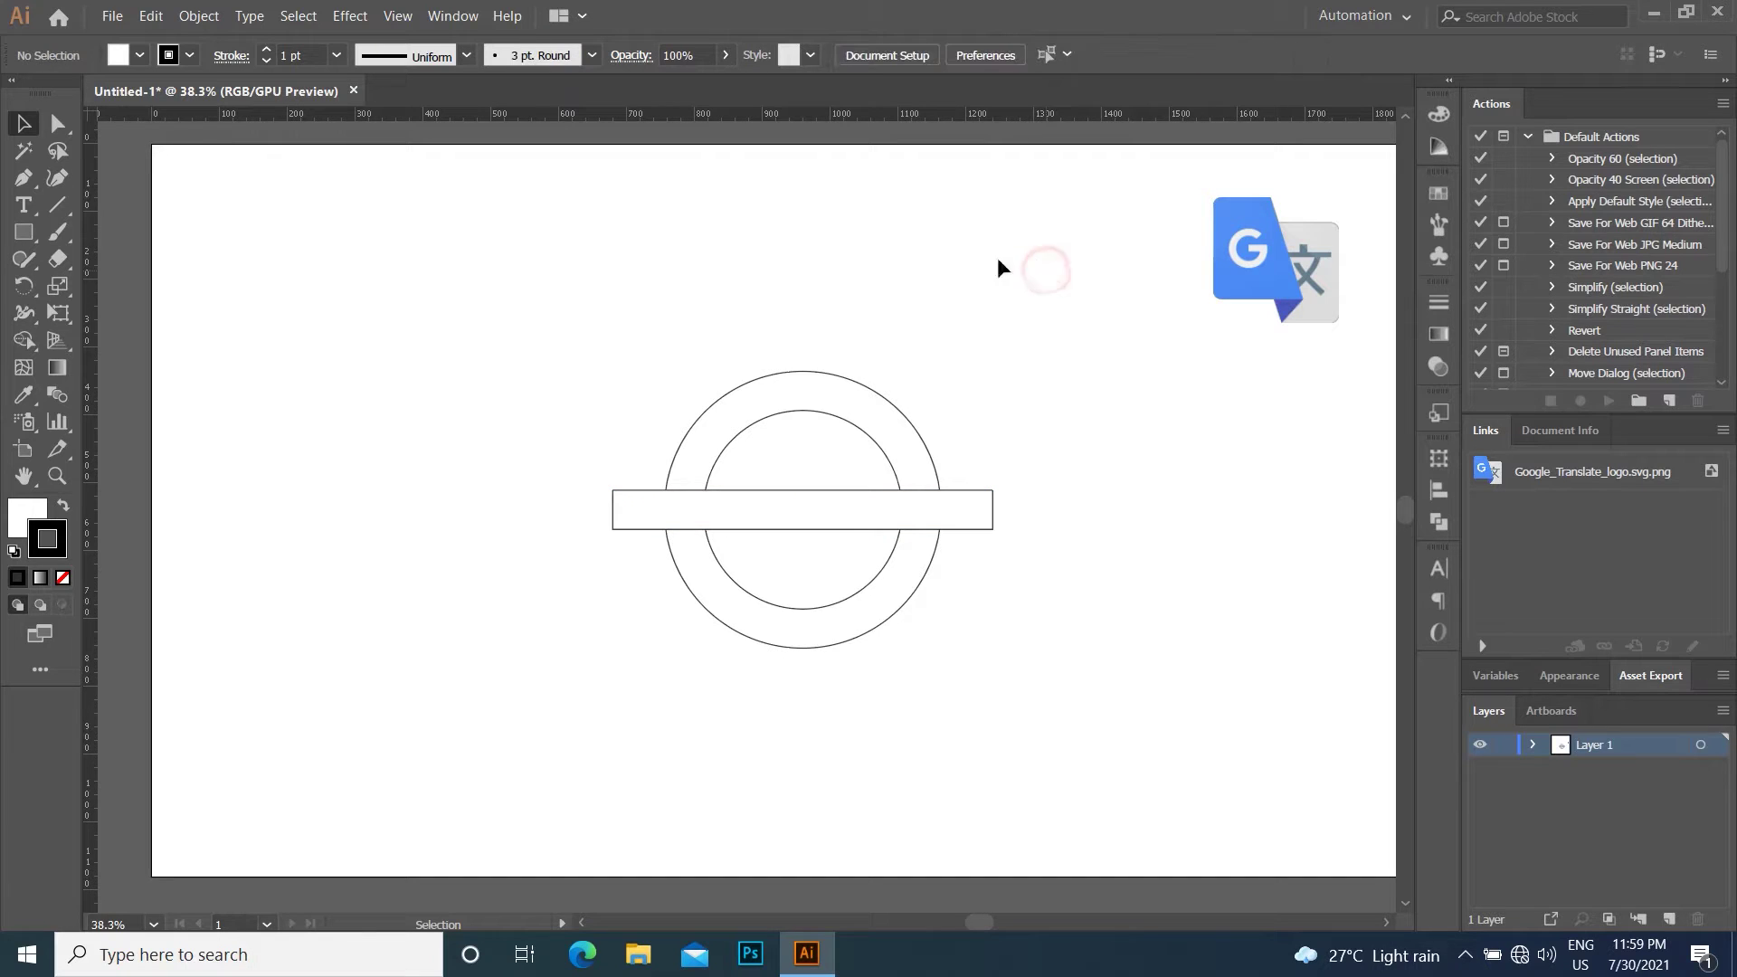
Draw a vertical and a horizontal line and centre them horizontally on the circles.
click(54, 205)
drag(807, 334, 807, 733)
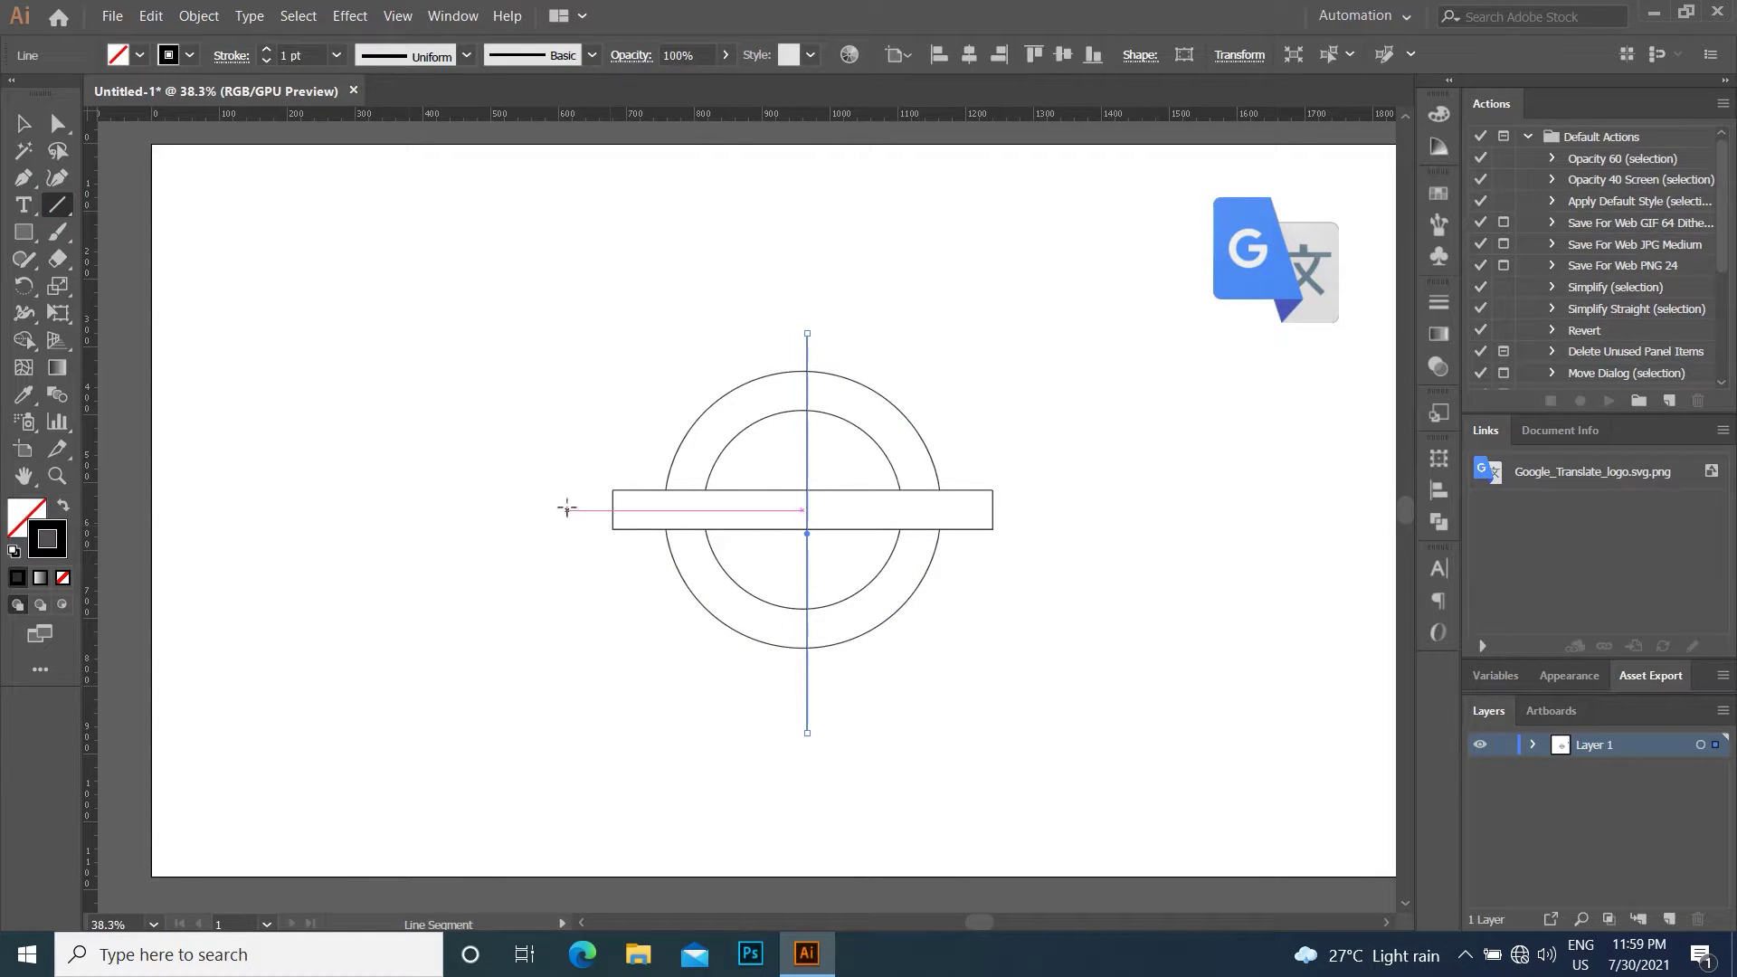
drag(567, 509, 1072, 509)
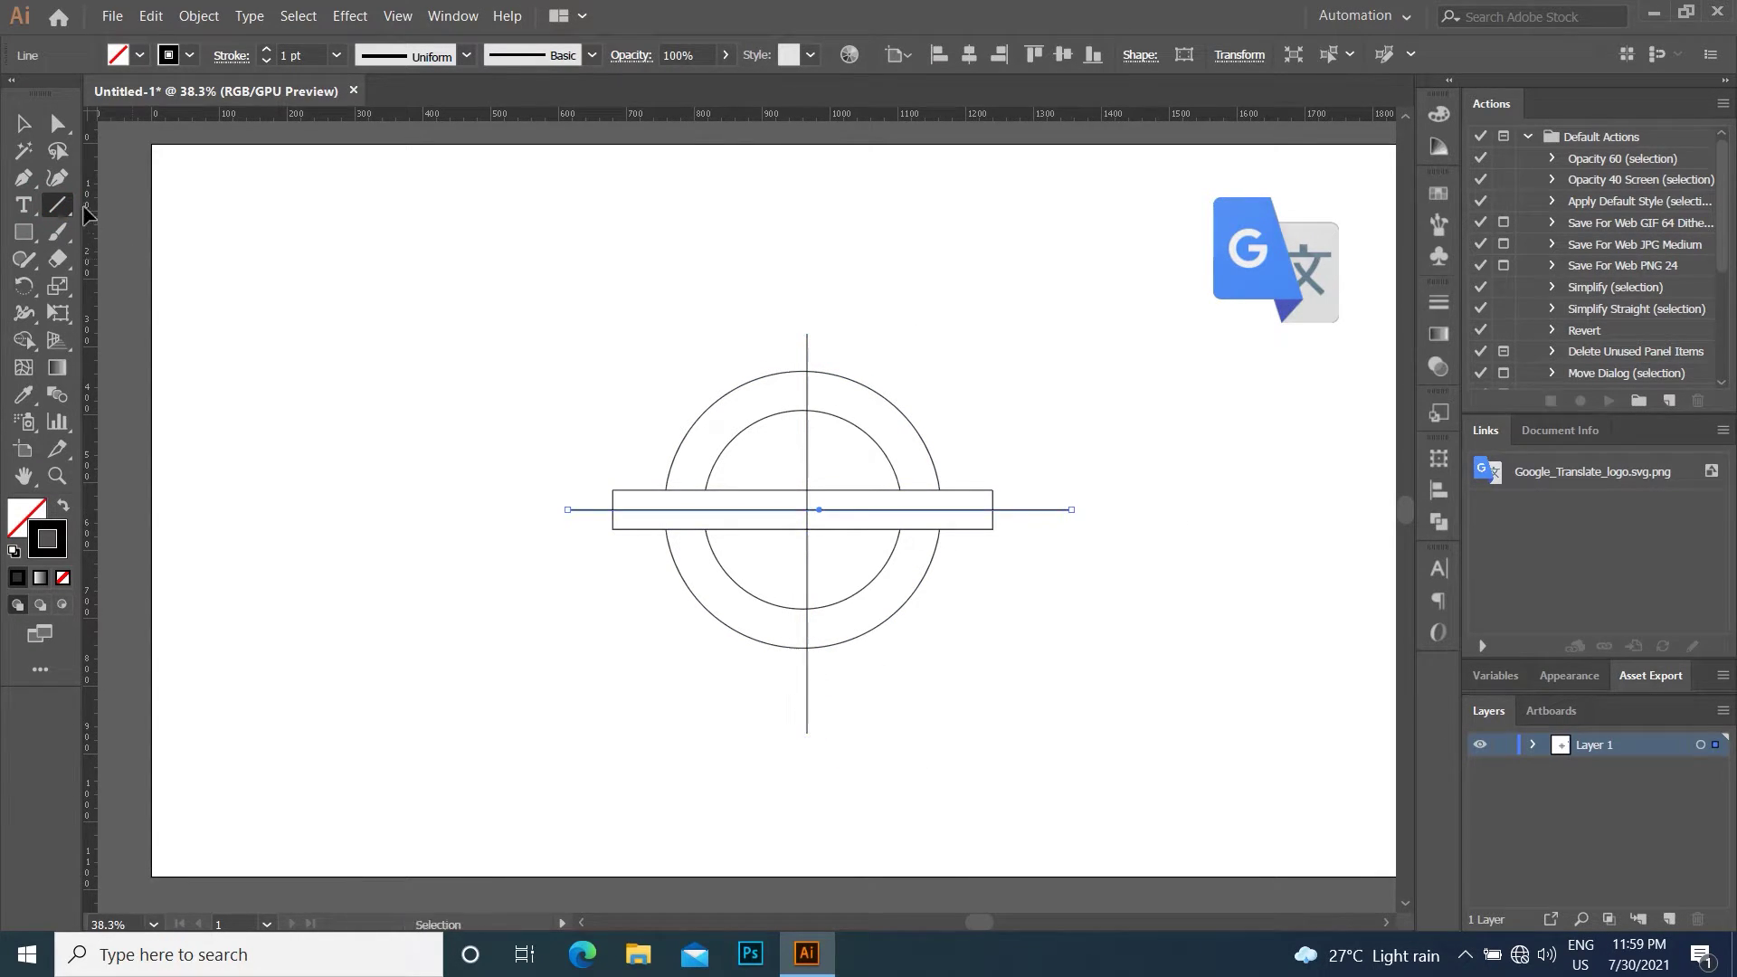
click(24, 123)
mouse_move(618, 307)
mouse_down()
mouse_move(809, 533)
mouse_move(952, 660)
mouse_up()
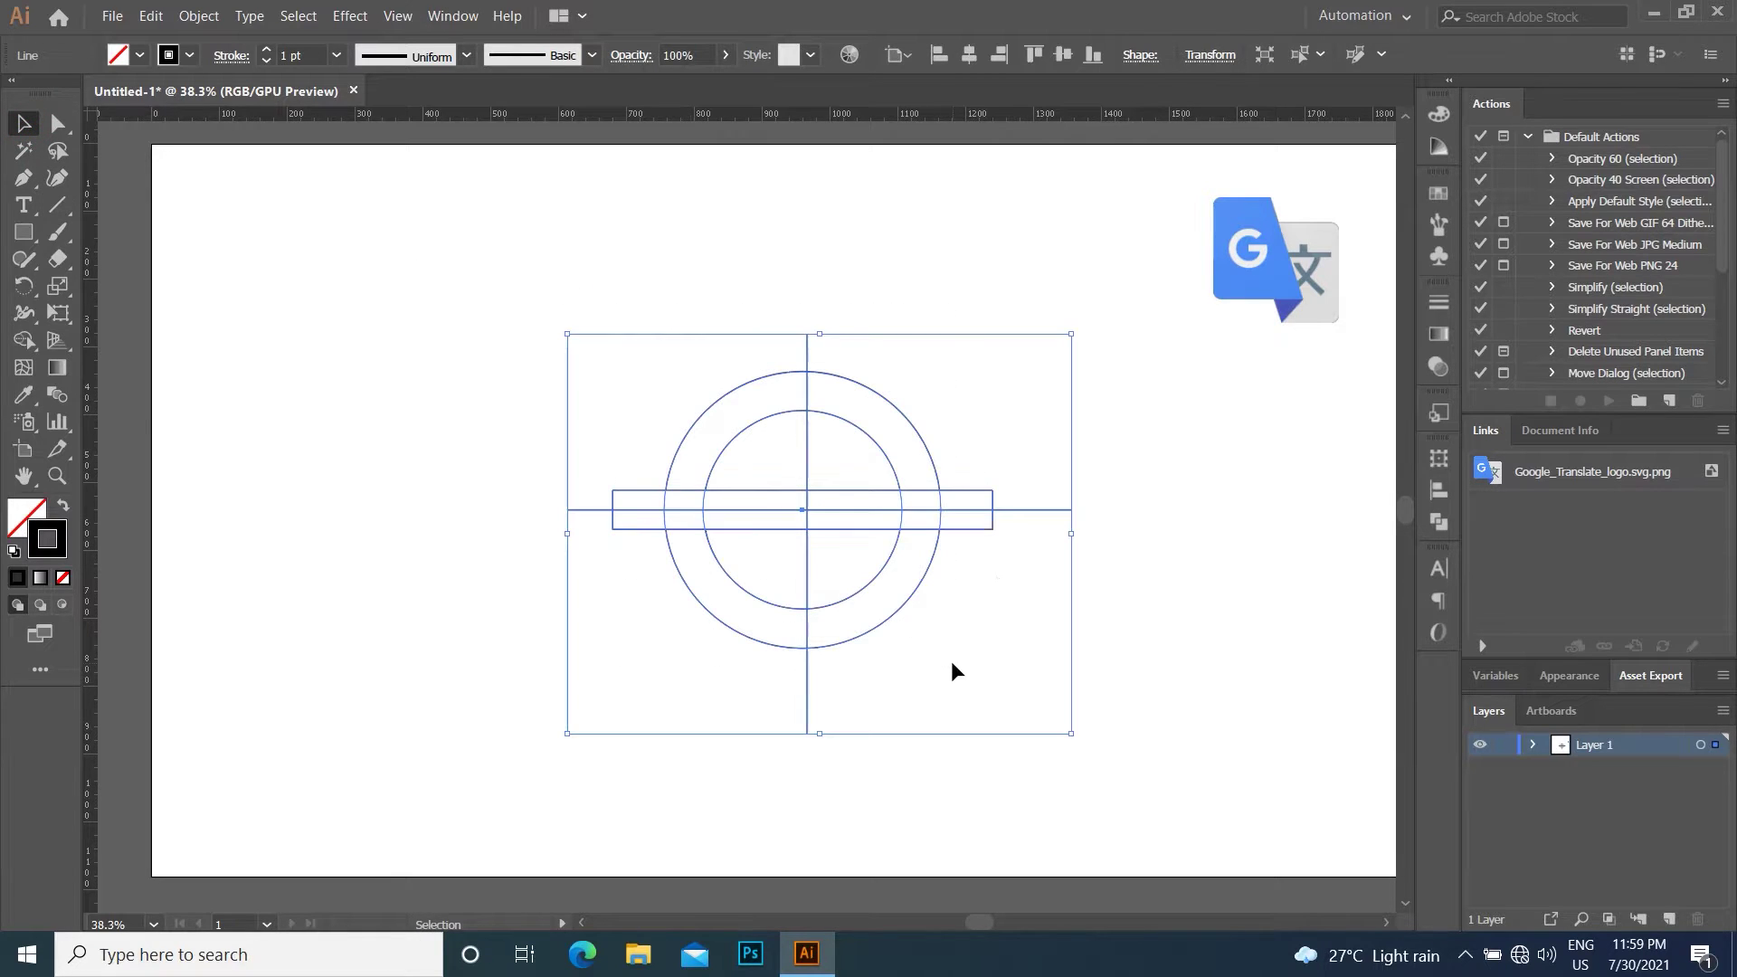
click(967, 55)
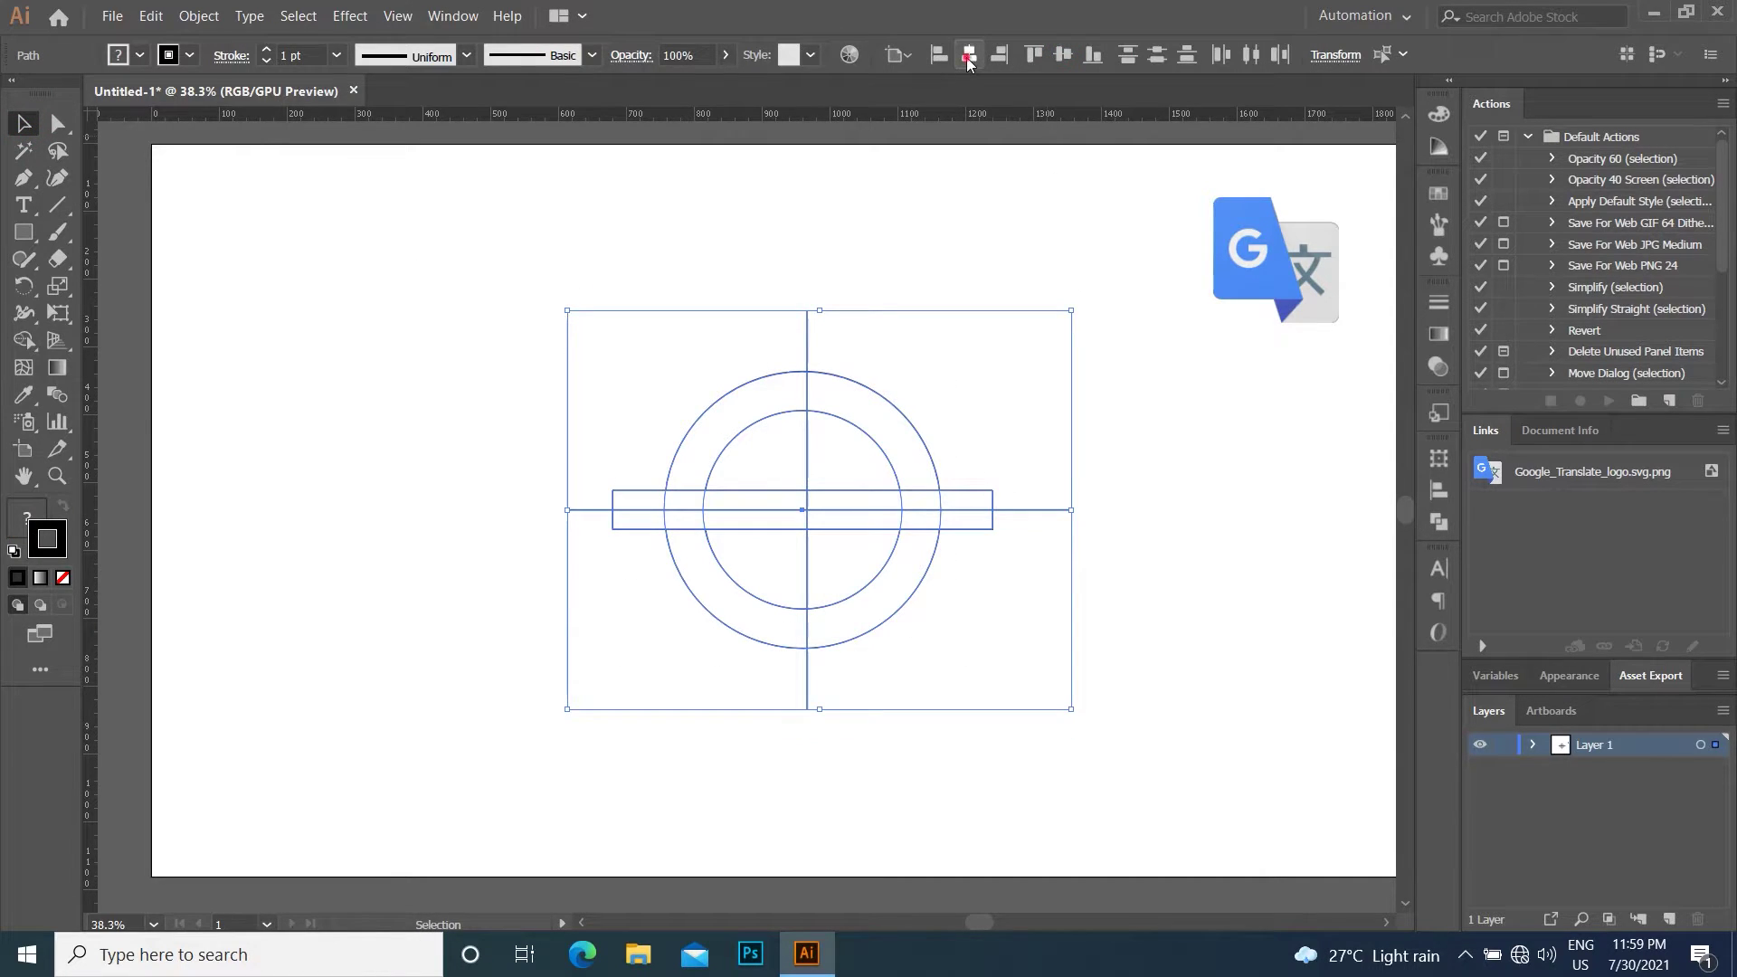
click(957, 201)
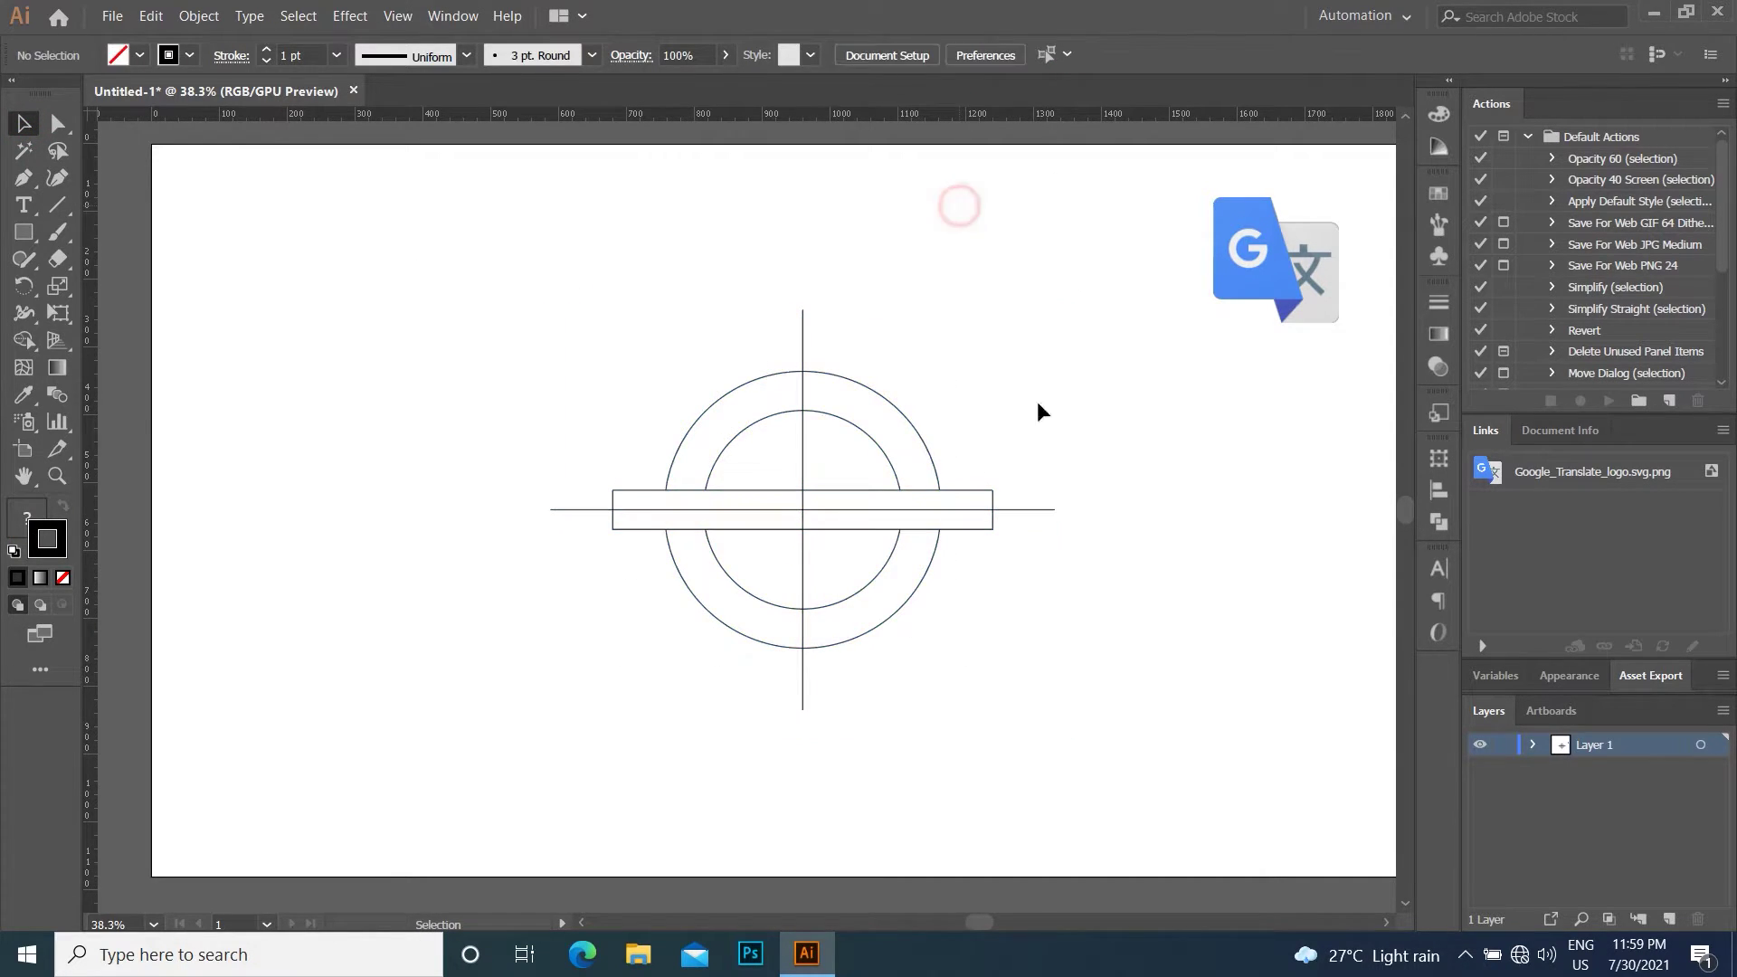
Rotate the horizontal line to a 45° diagonal, then select all shapes.
click(1039, 510)
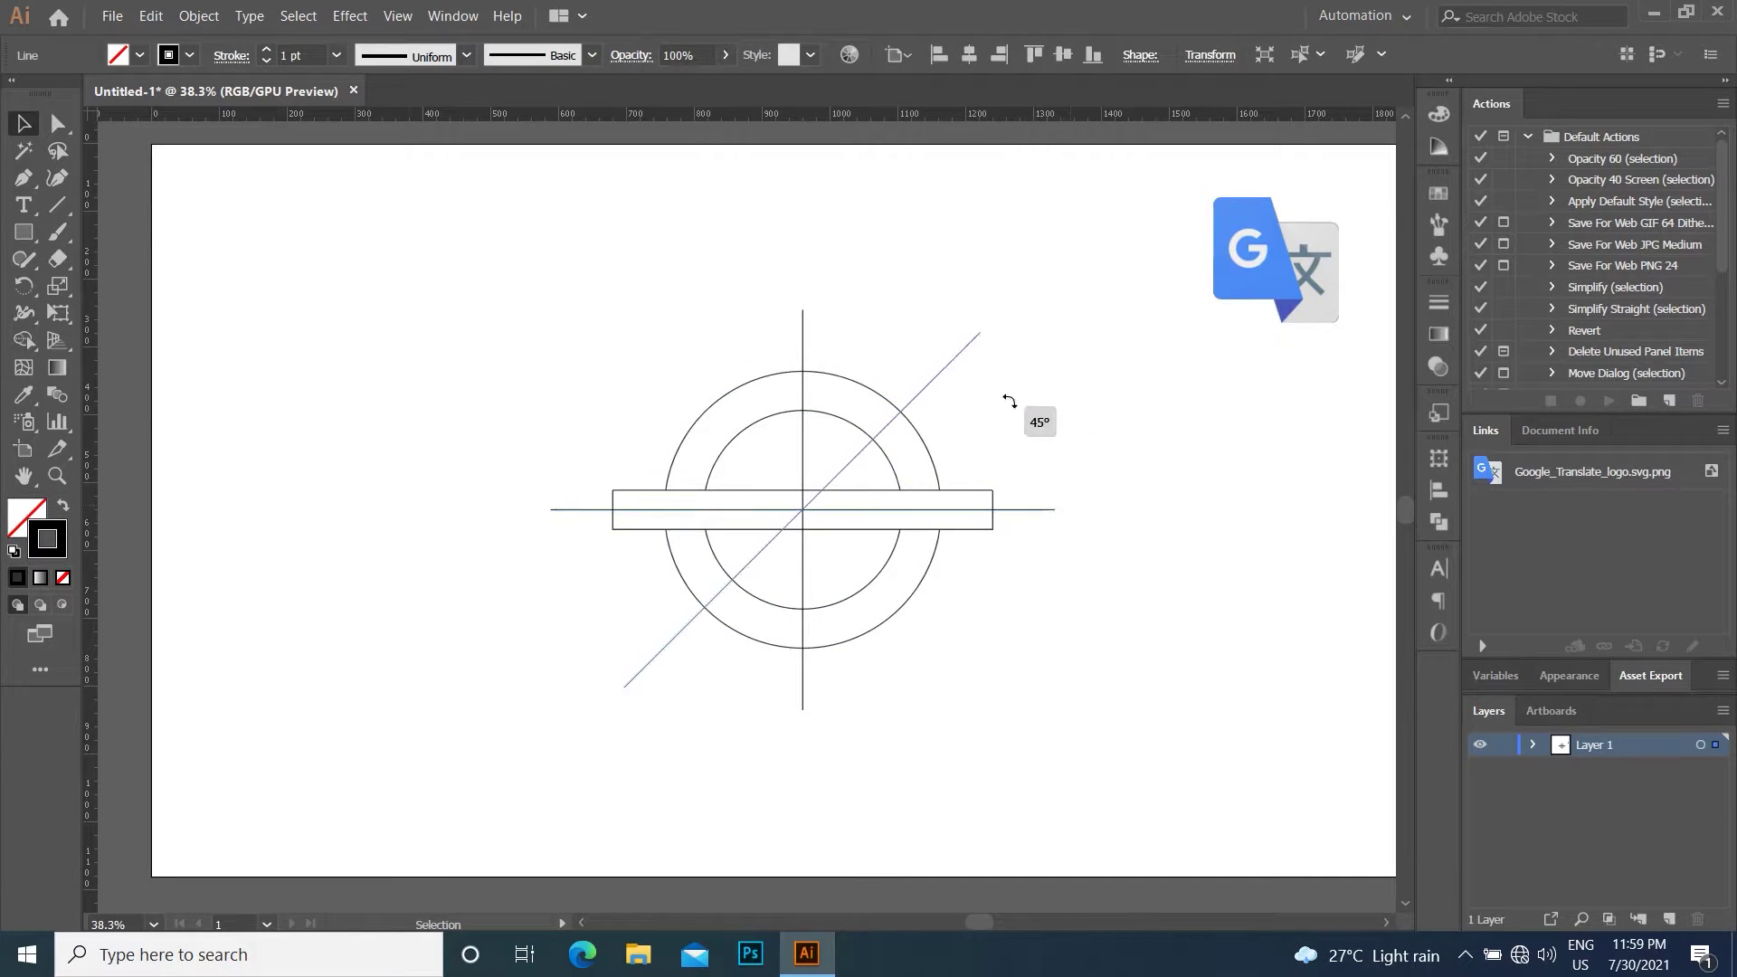
drag(1061, 507, 1008, 399)
click(1097, 442)
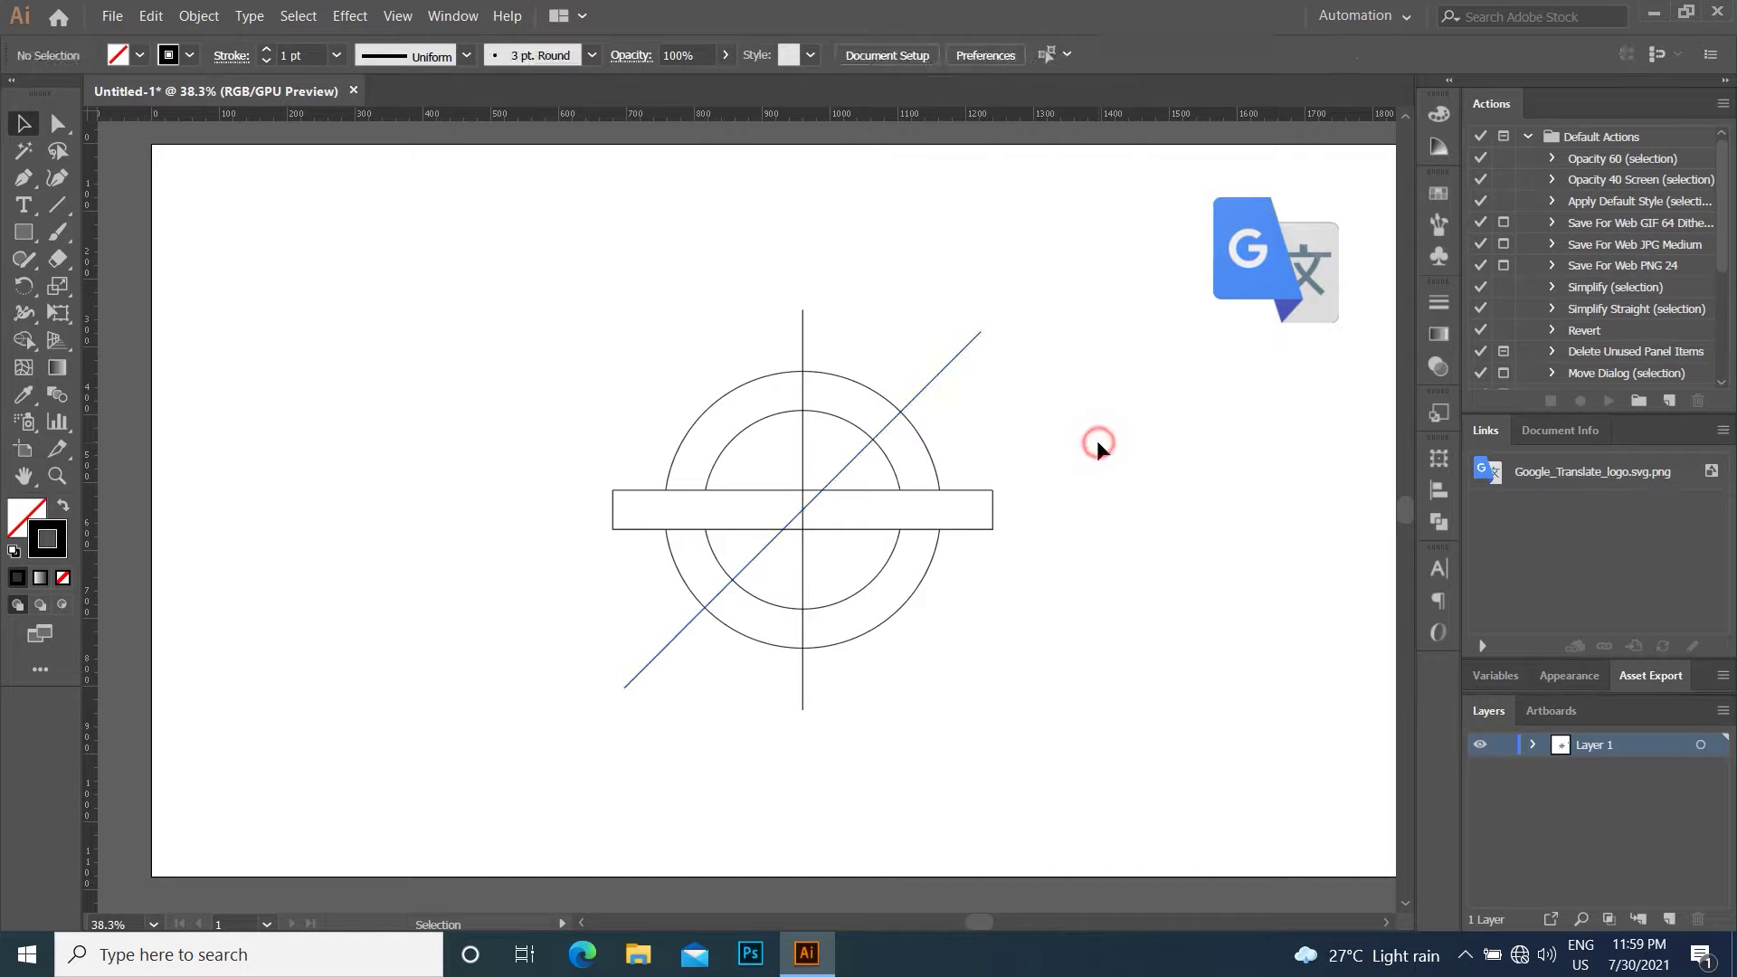
mouse_move(645, 341)
mouse_down()
mouse_move(911, 557)
mouse_move(995, 664)
mouse_up()
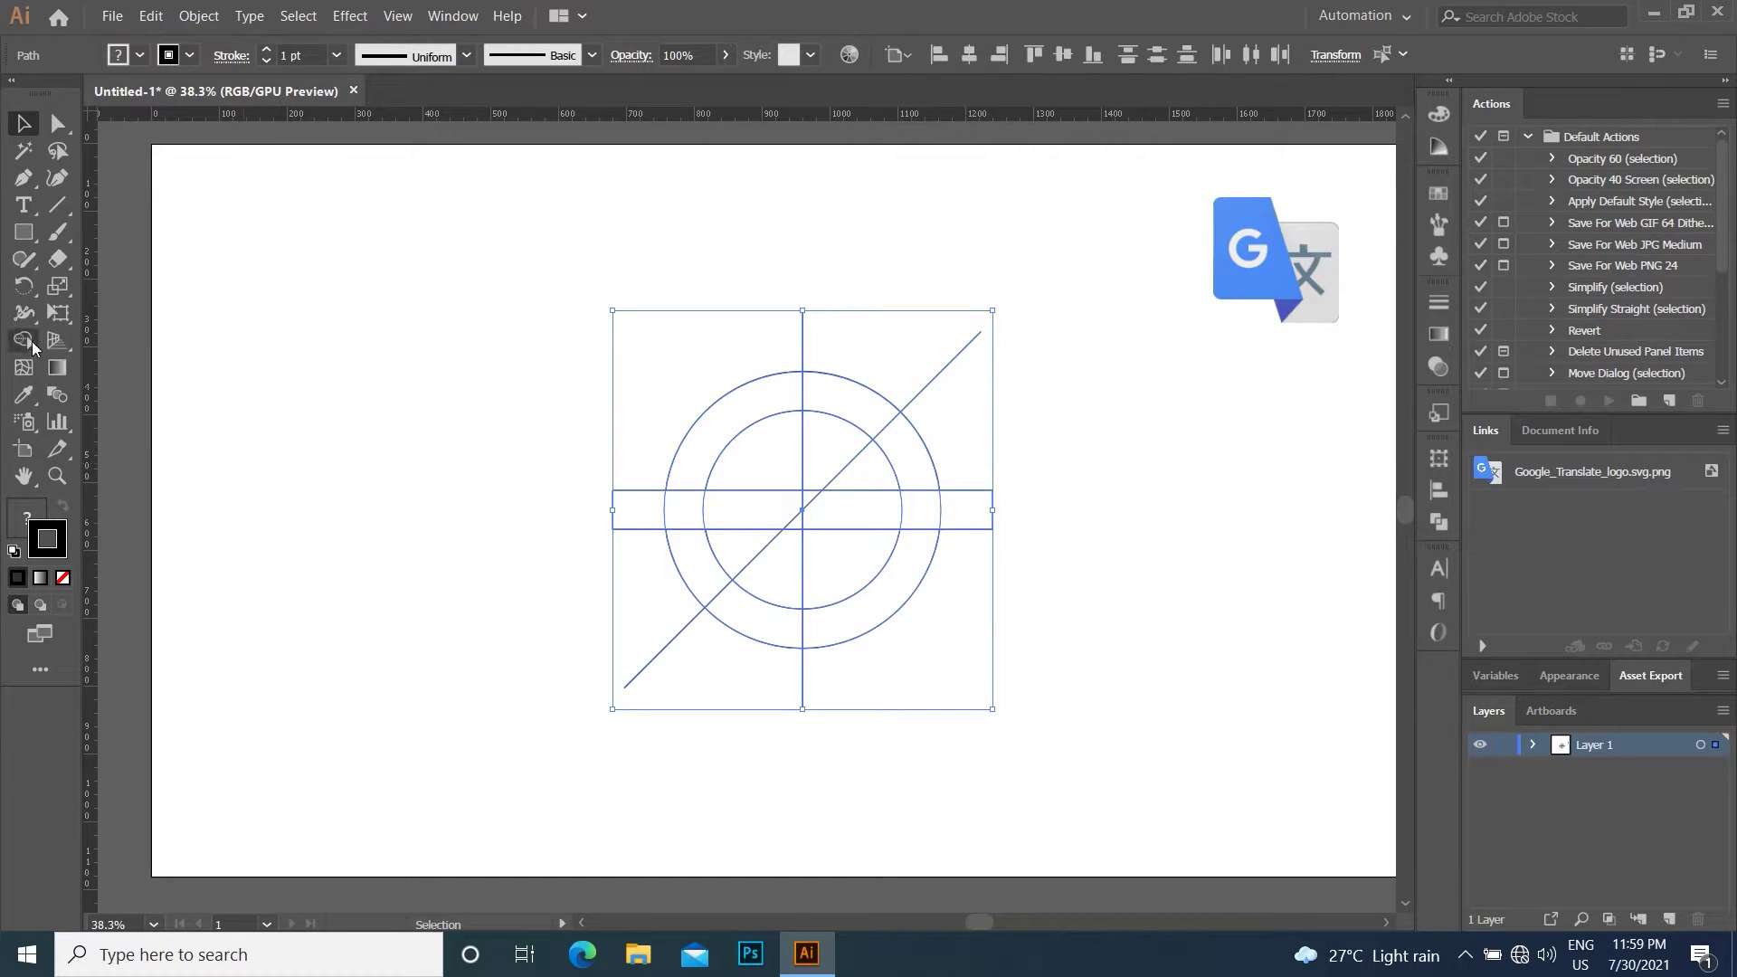
Use Shape Builder to merge the ring segments and remove leftover pieces into a G.
drag(23, 340, 99, 338)
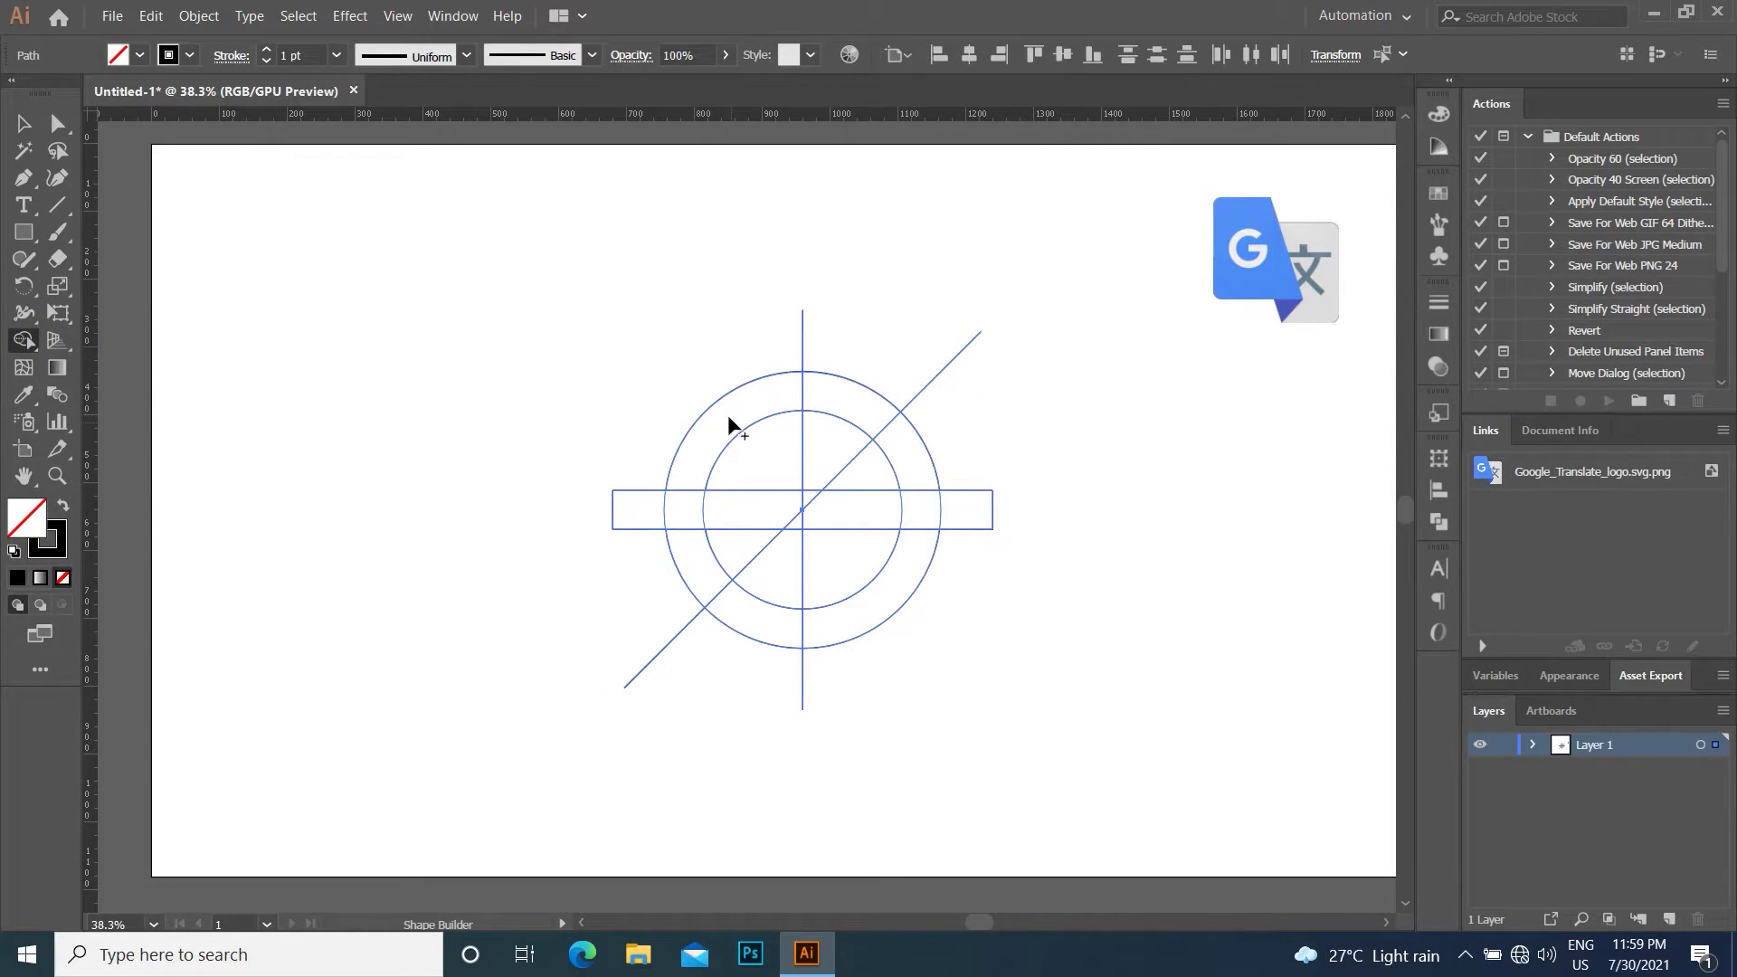
mouse_move(729, 419)
mouse_down()
mouse_move(750, 599)
mouse_move(835, 617)
mouse_move(888, 567)
mouse_up()
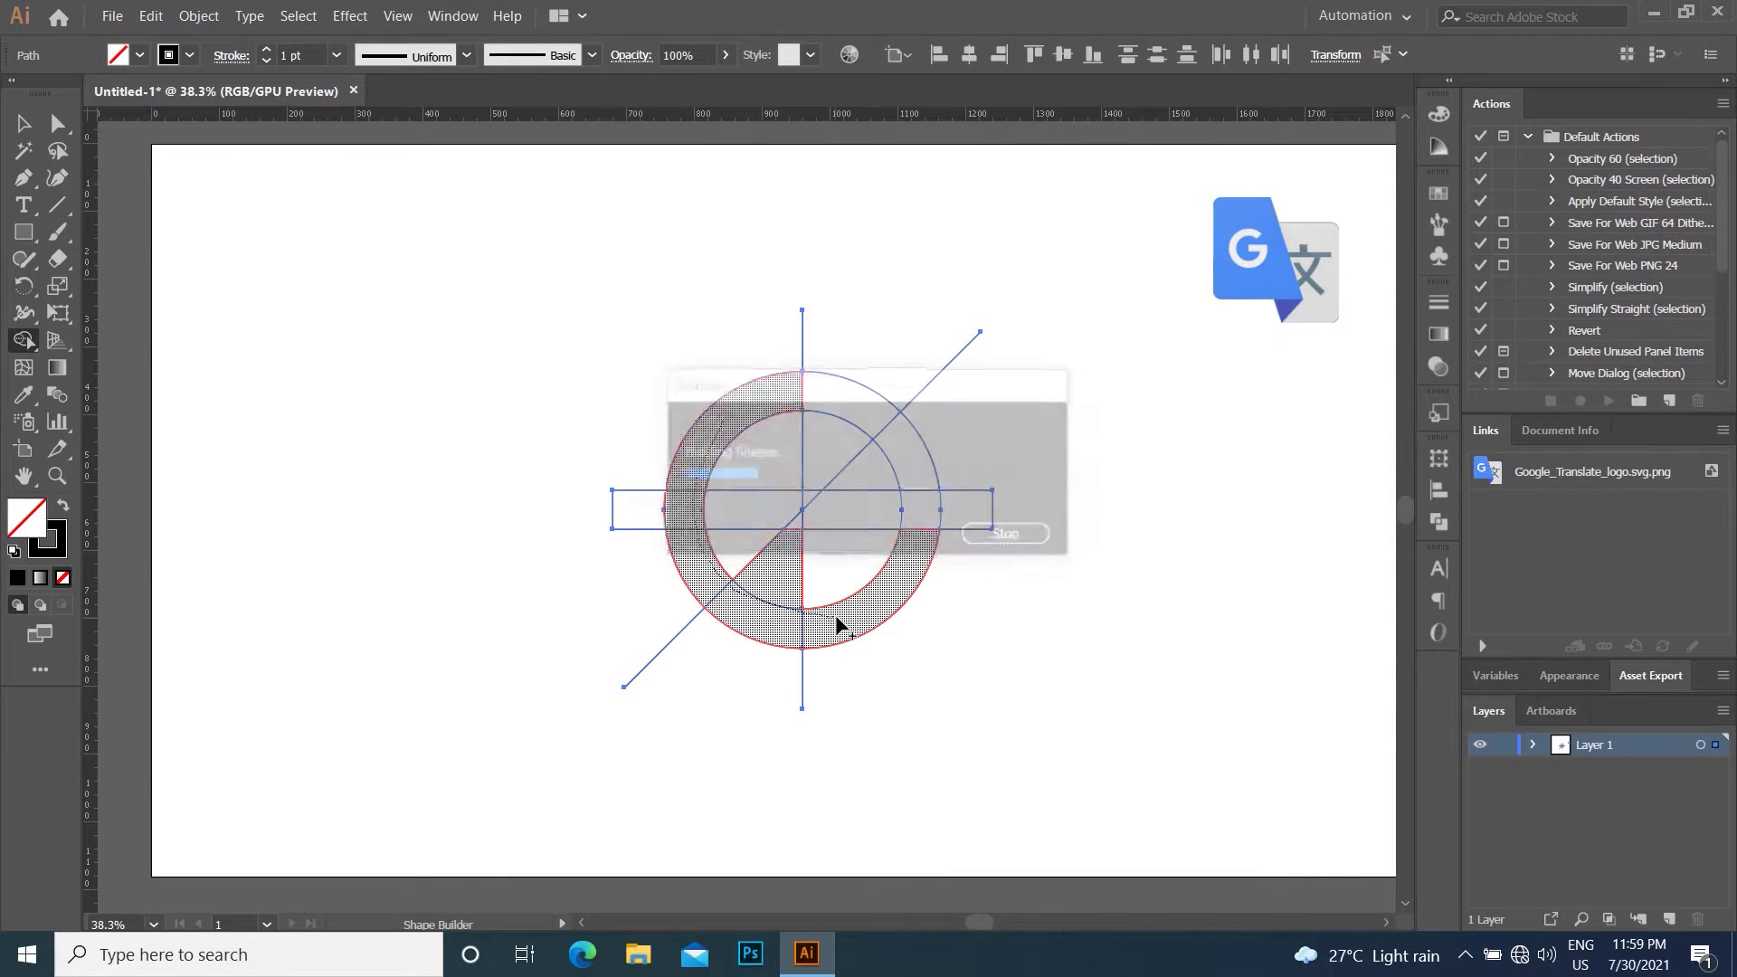
key(ctrl+z)
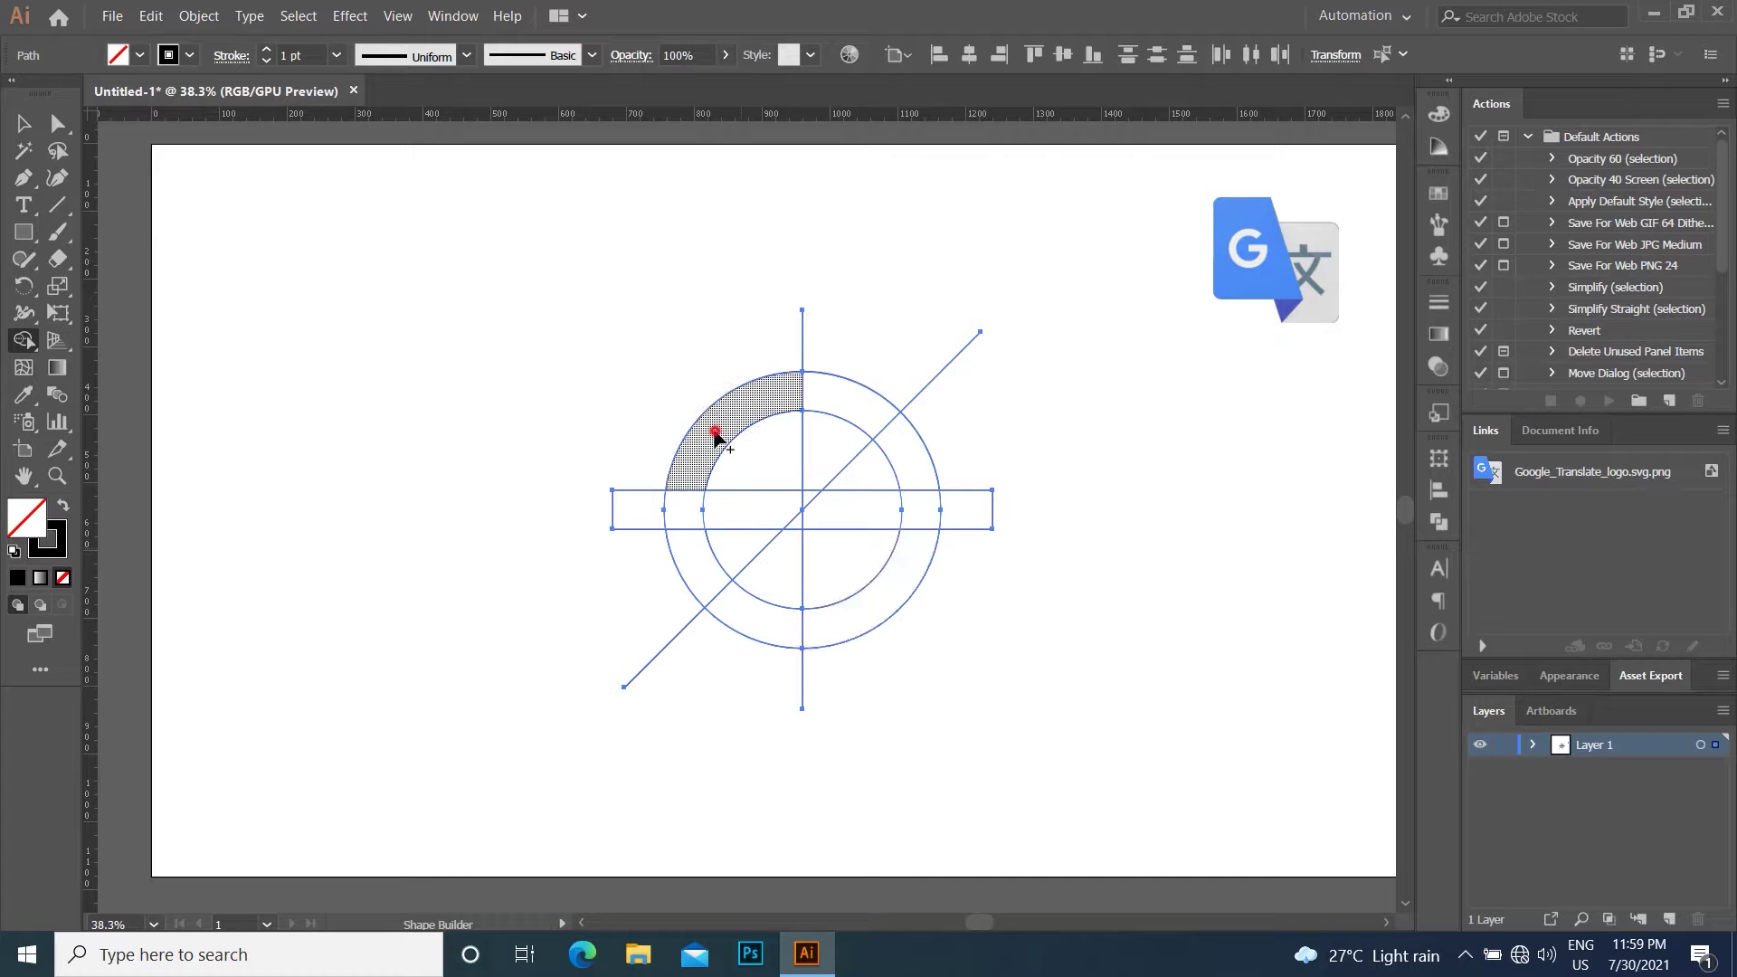
mouse_move(739, 590)
mouse_down()
mouse_move(866, 611)
mouse_move(814, 503)
mouse_up()
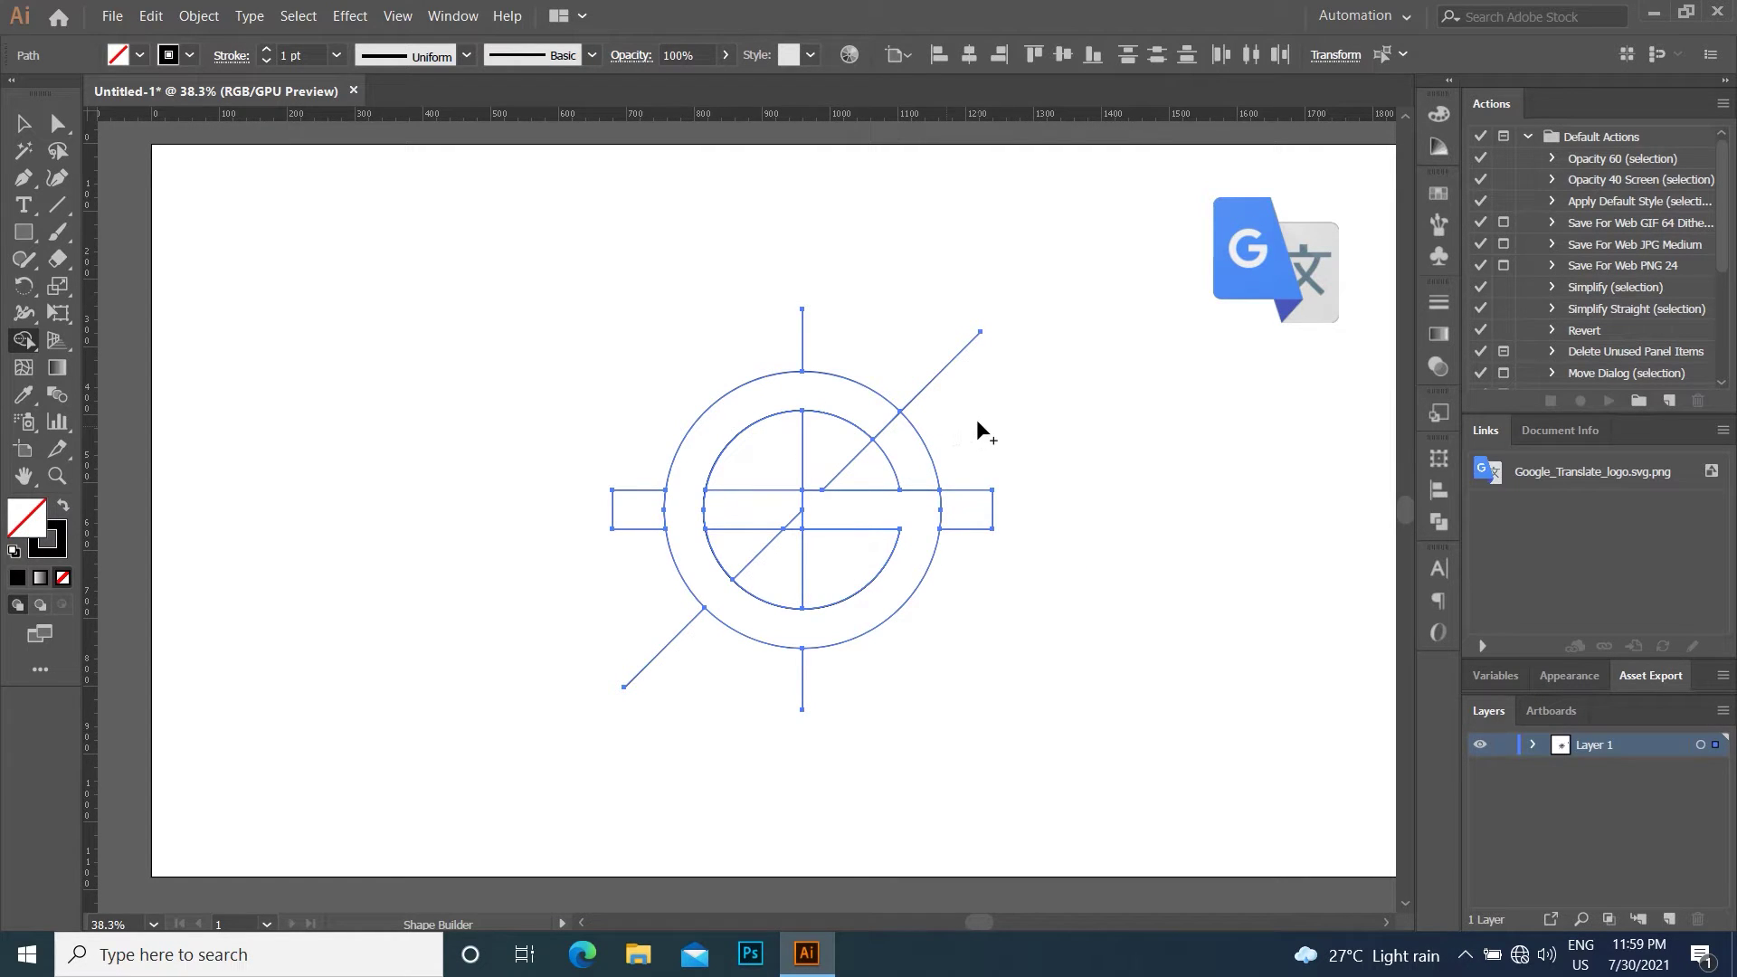
mouse_move(977, 422)
mouse_down()
mouse_move(787, 537)
mouse_move(832, 541)
mouse_move(777, 536)
mouse_up()
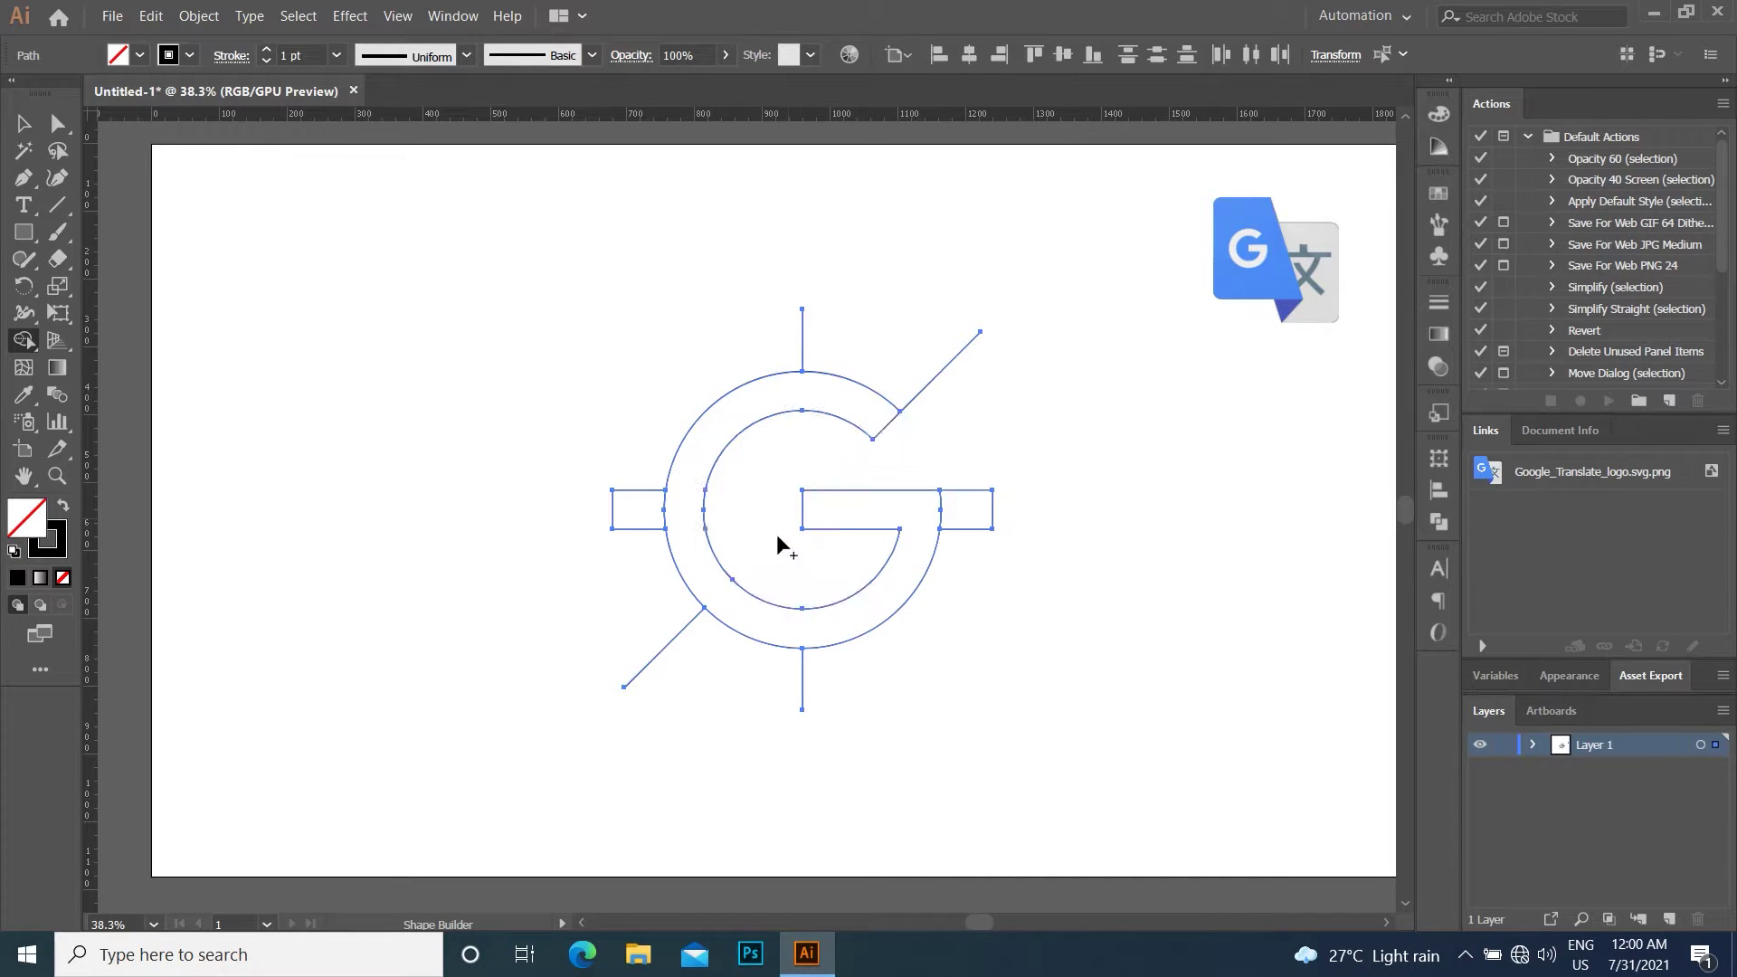
drag(993, 387, 681, 412)
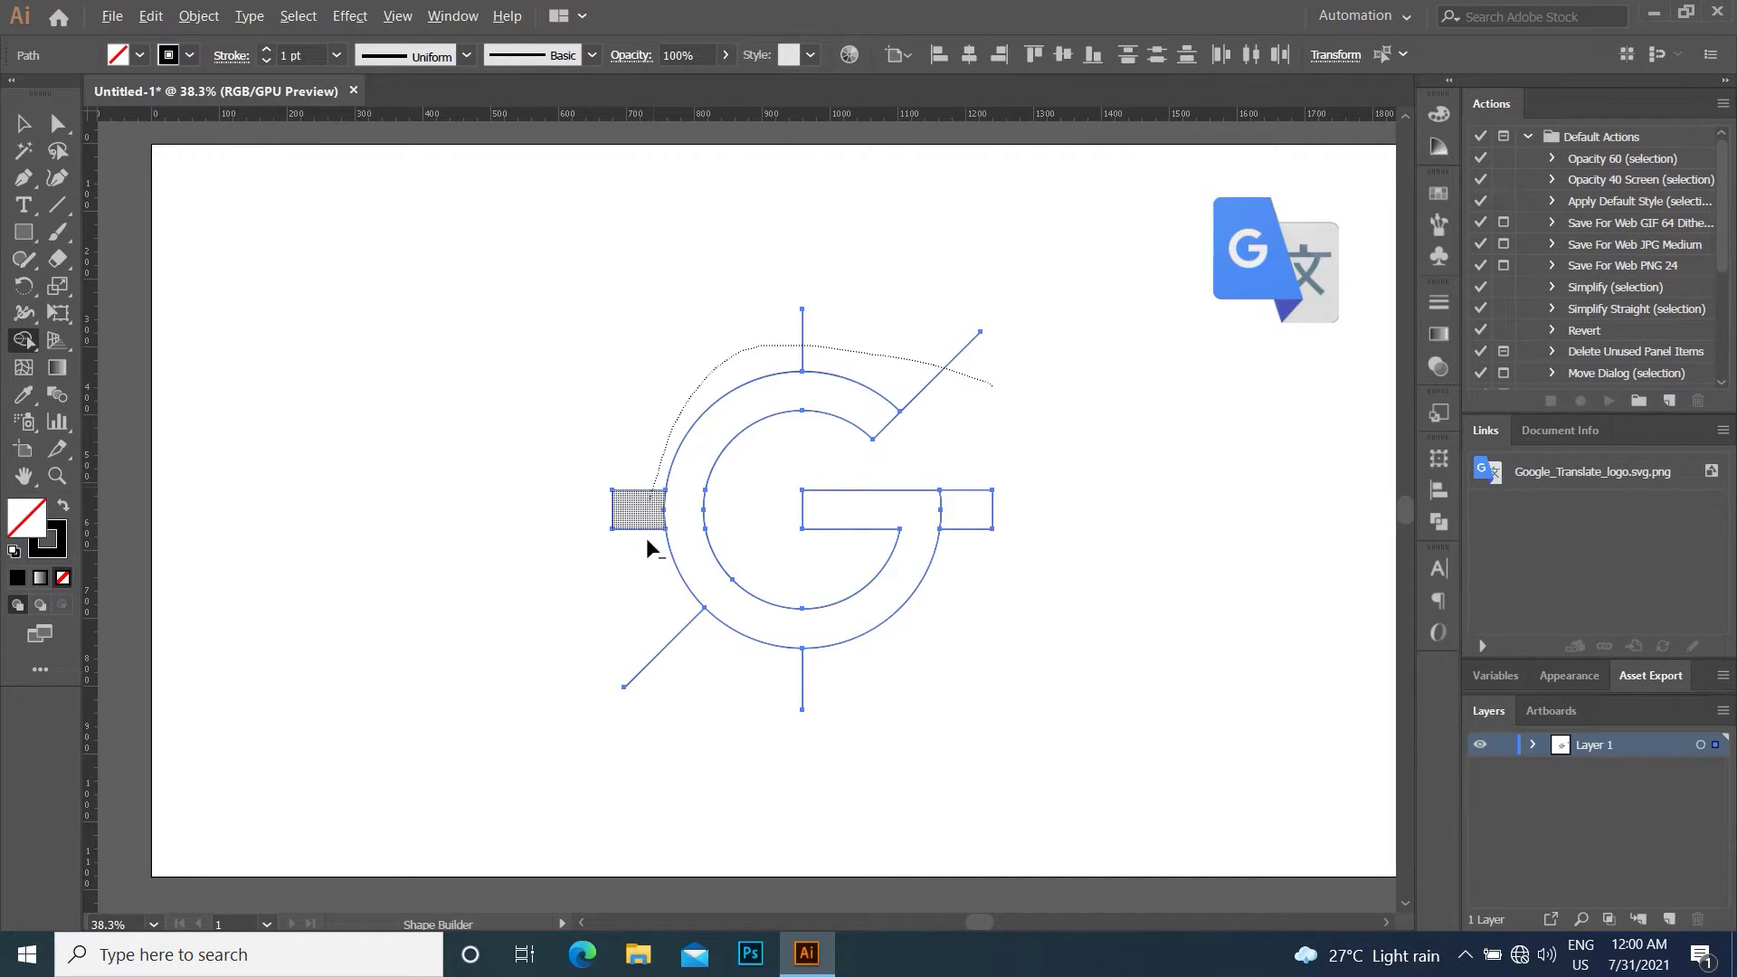
drag(910, 658, 958, 493)
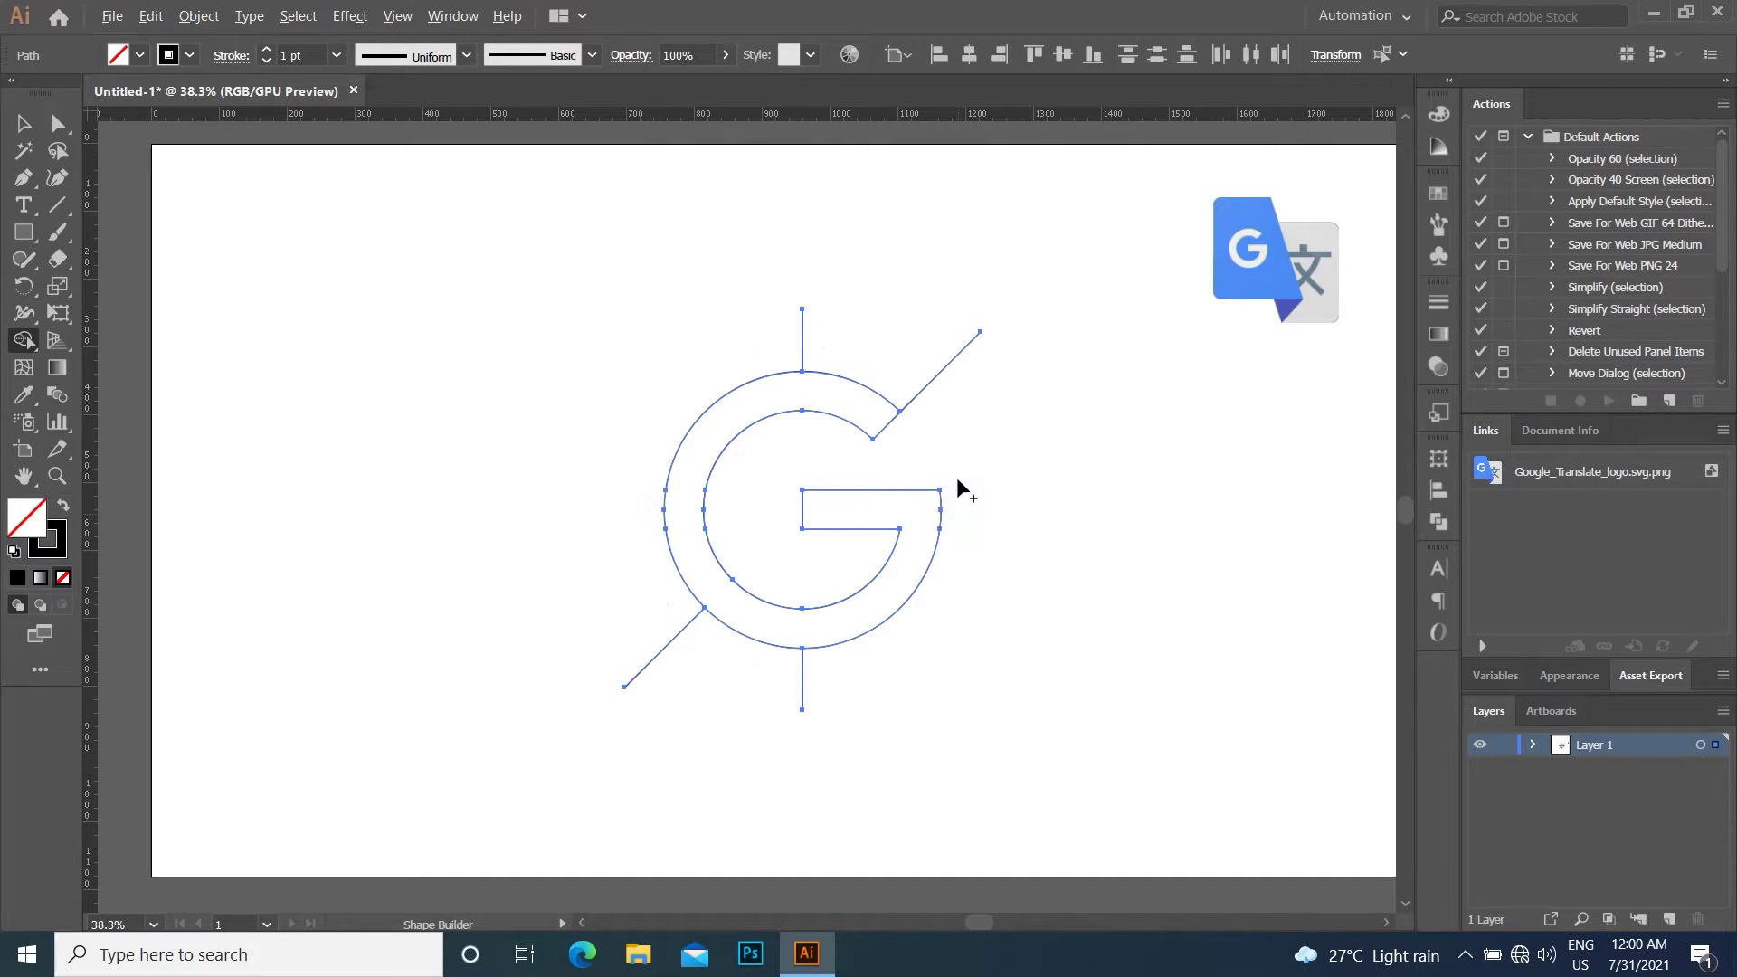
Delete the stray line stubs at the G's top and lower left.
alt+click(941, 371)
alt+click(802, 336)
alt+click(671, 629)
Make the G solid black with no stroke, shrink it, and move it top-left.
click(23, 123)
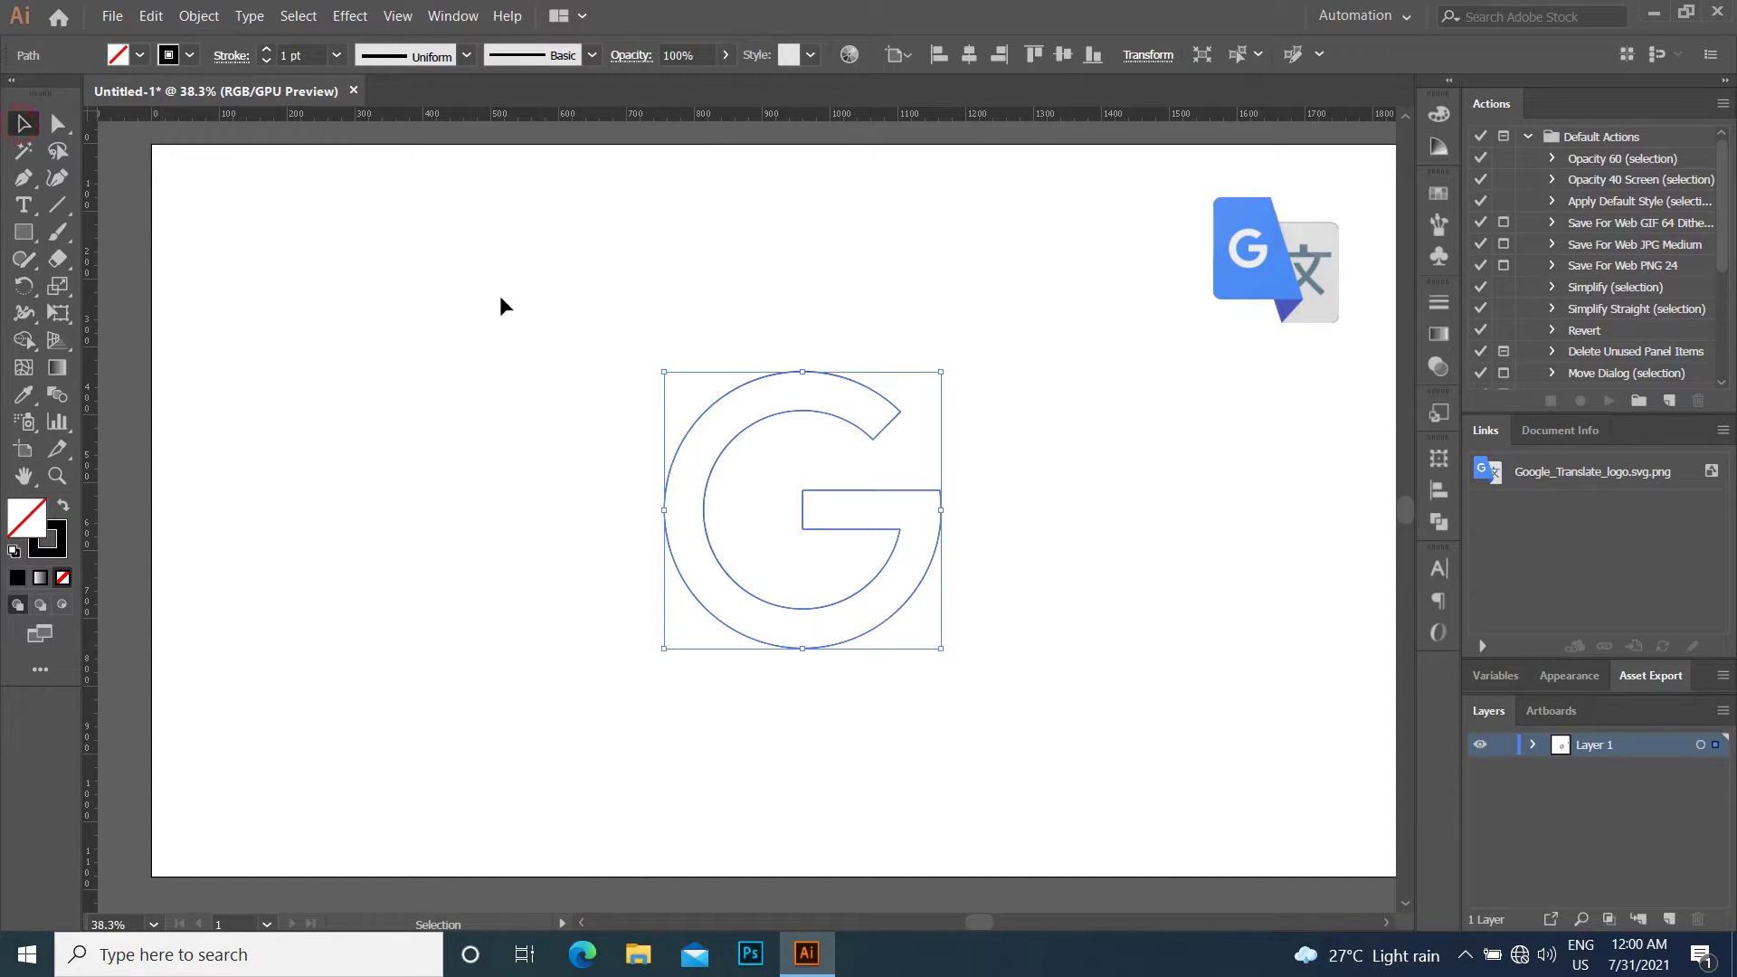
click(64, 505)
mouse_move(909, 414)
mouse_down()
mouse_move(566, 265)
mouse_move(537, 324)
mouse_move(469, 351)
mouse_up()
click(647, 306)
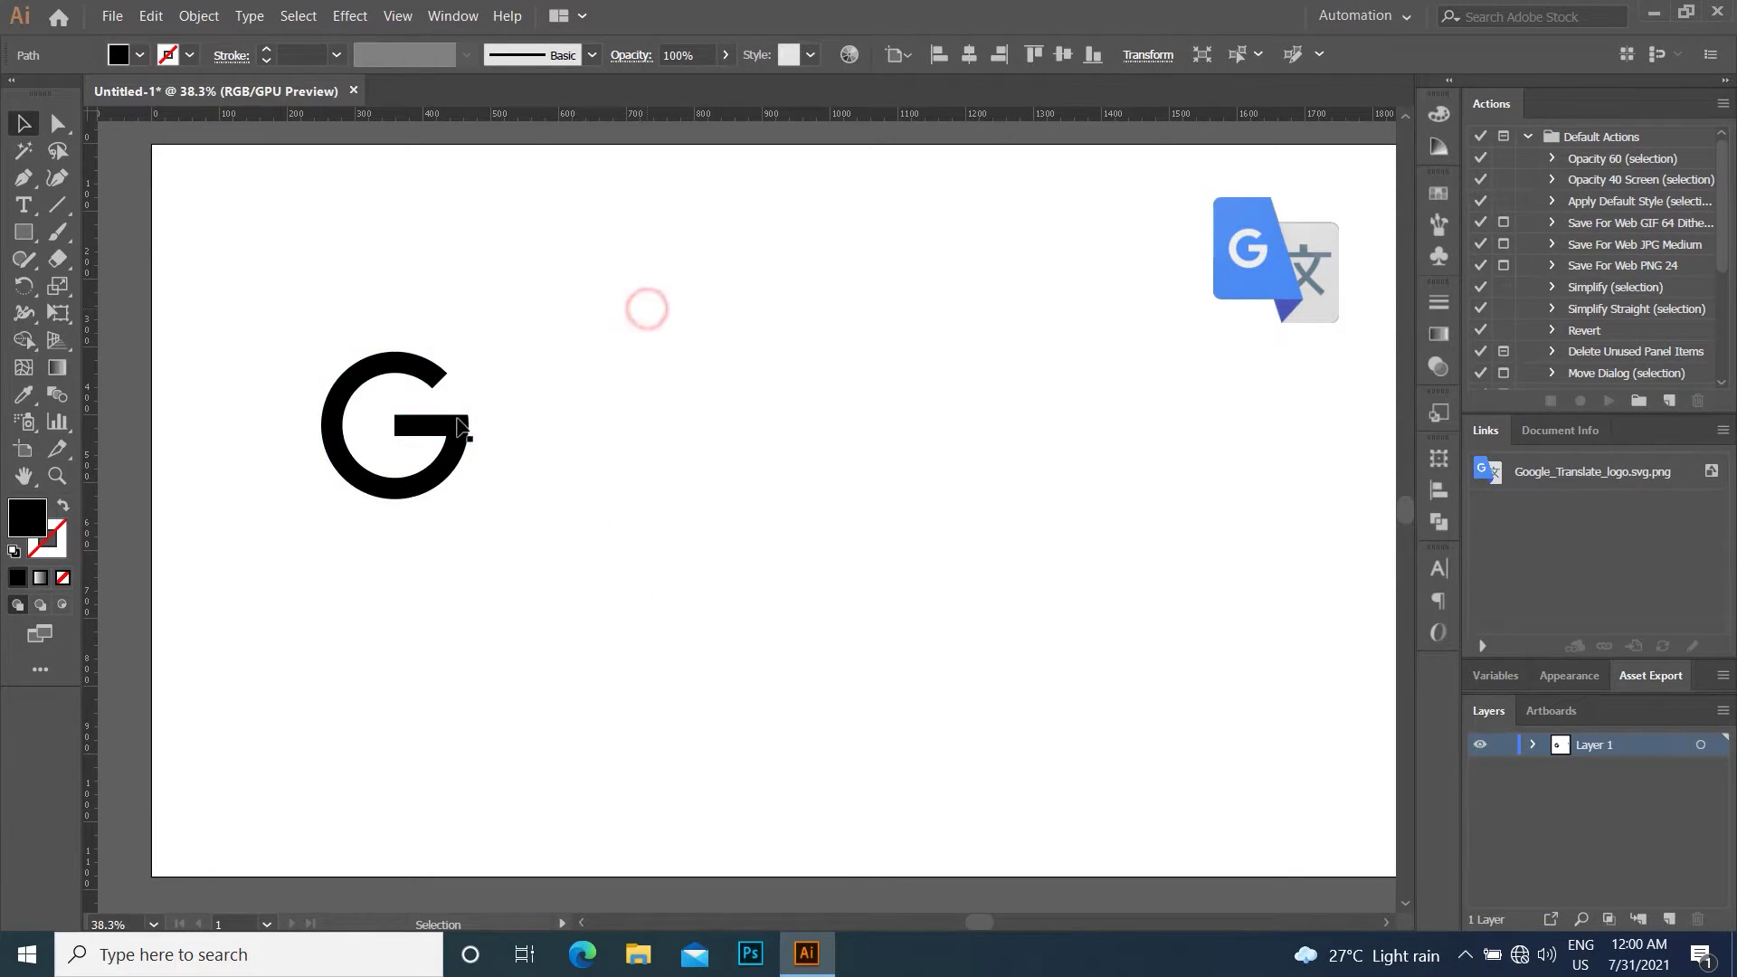
mouse_move(448, 432)
mouse_down()
mouse_move(379, 272)
mouse_move(342, 264)
mouse_up()
click(590, 271)
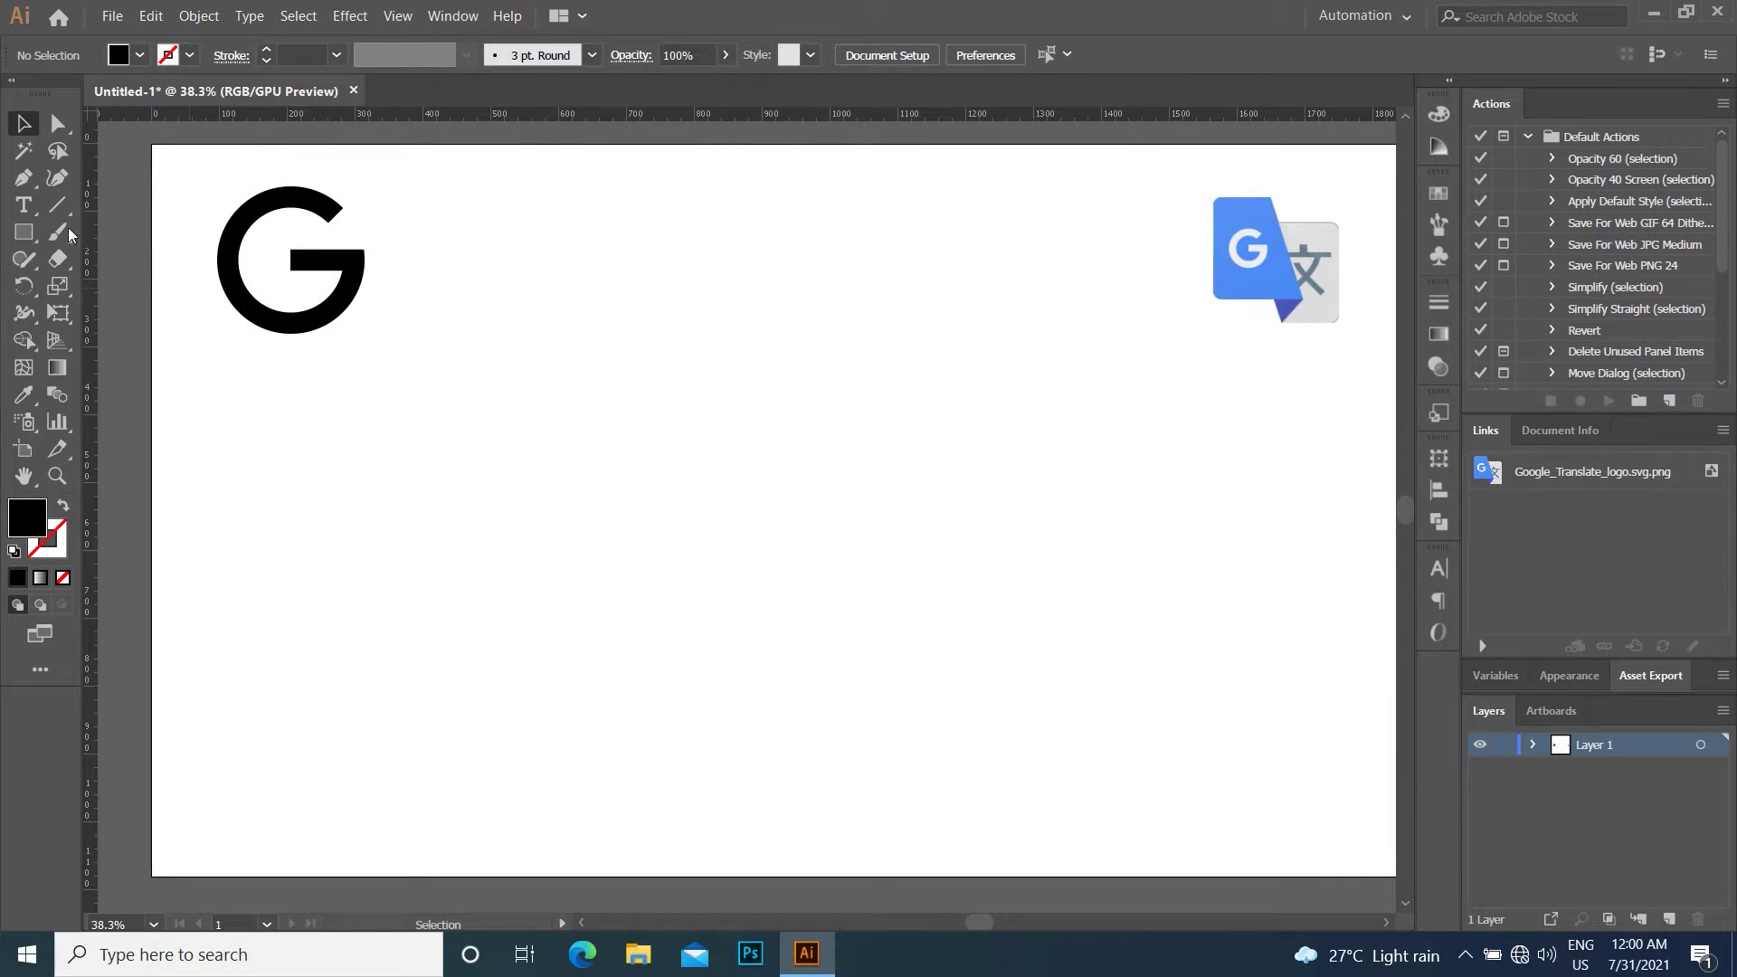
Draw the first closed curved stroke of the X with the Pen tool.
click(24, 178)
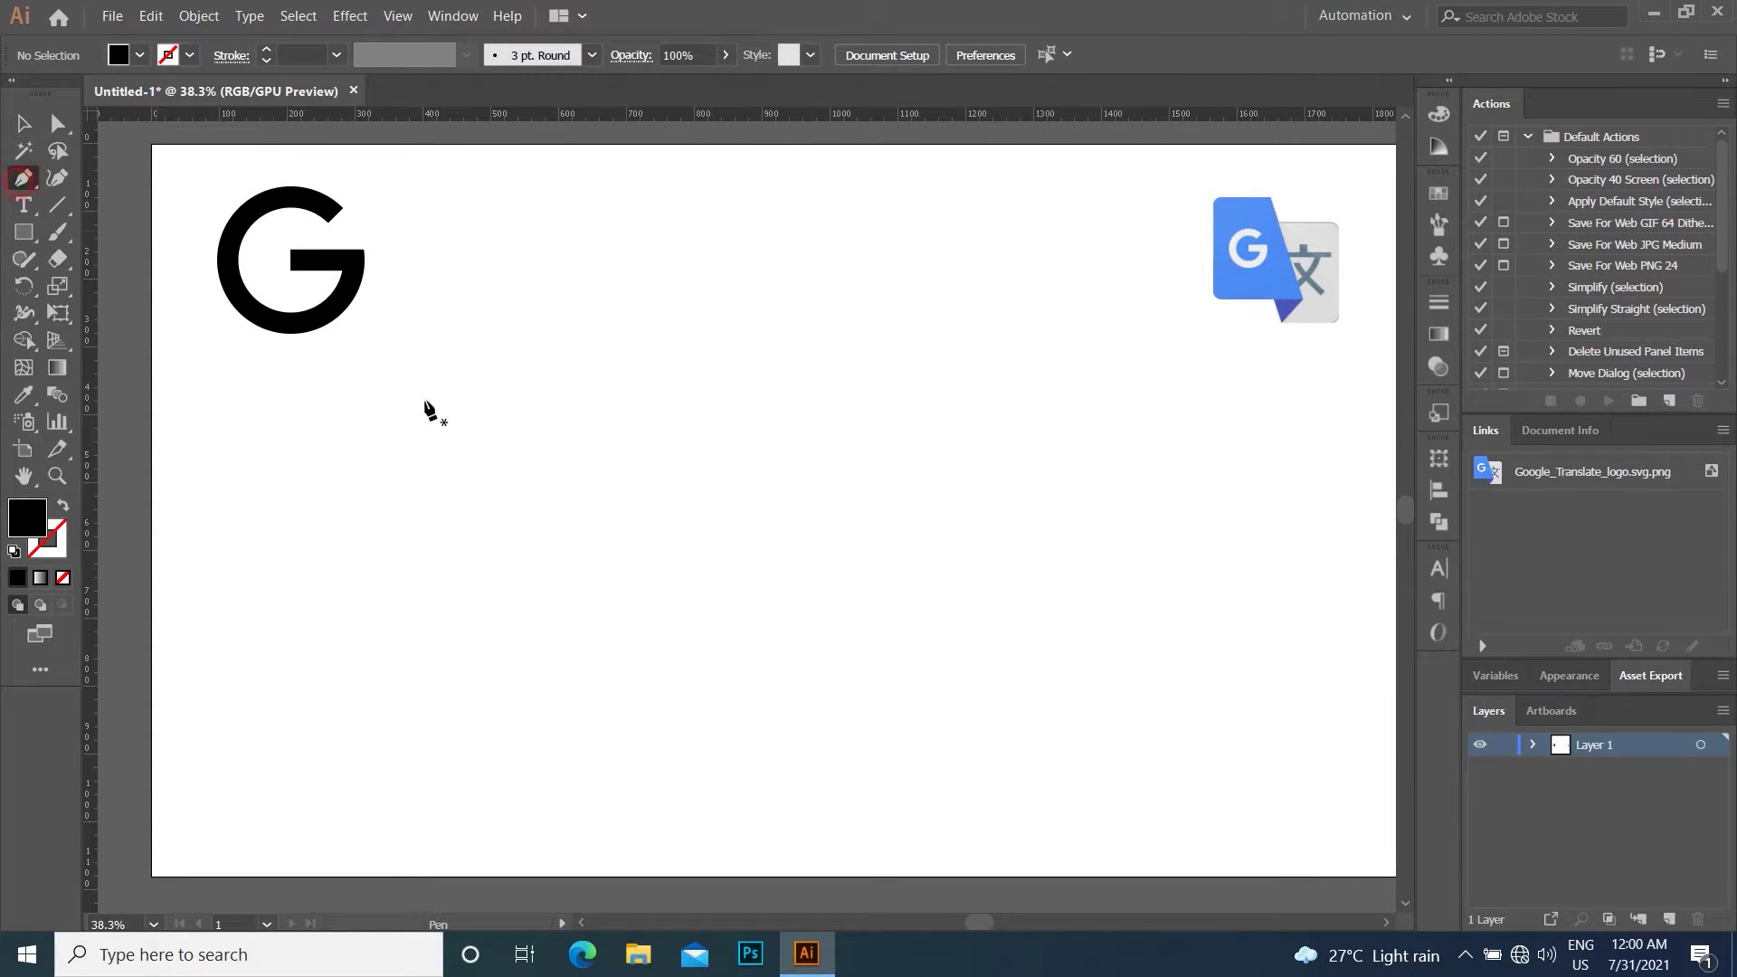
click(549, 551)
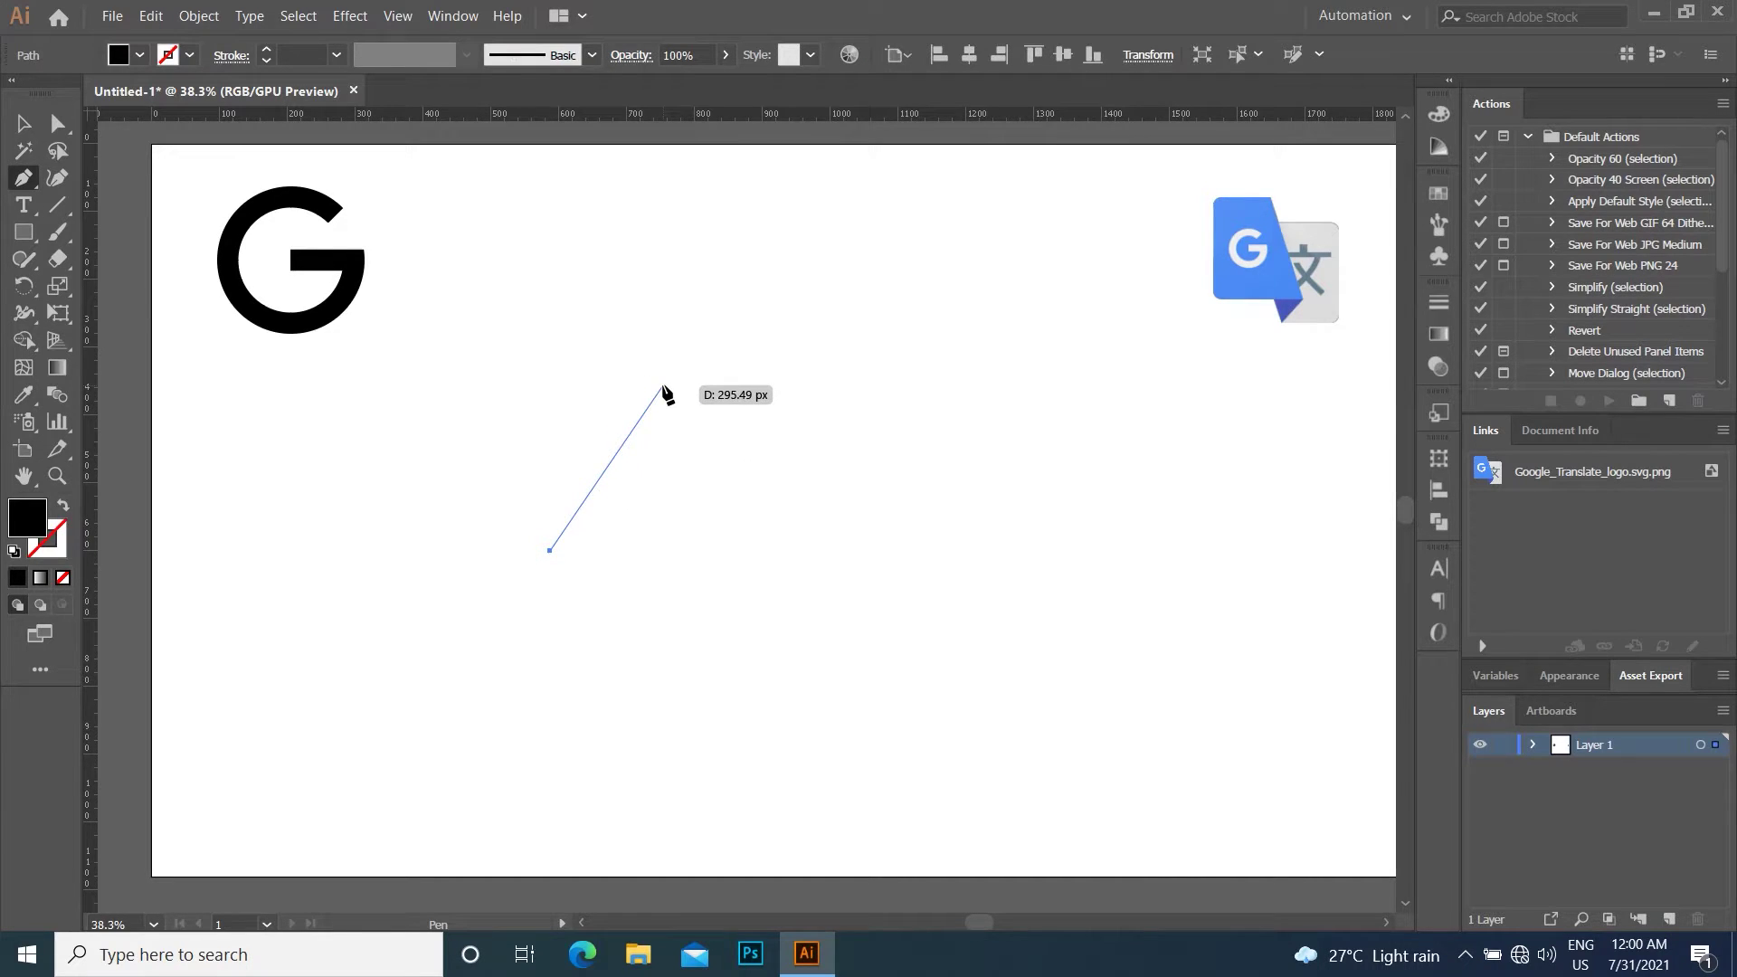
drag(663, 385, 666, 281)
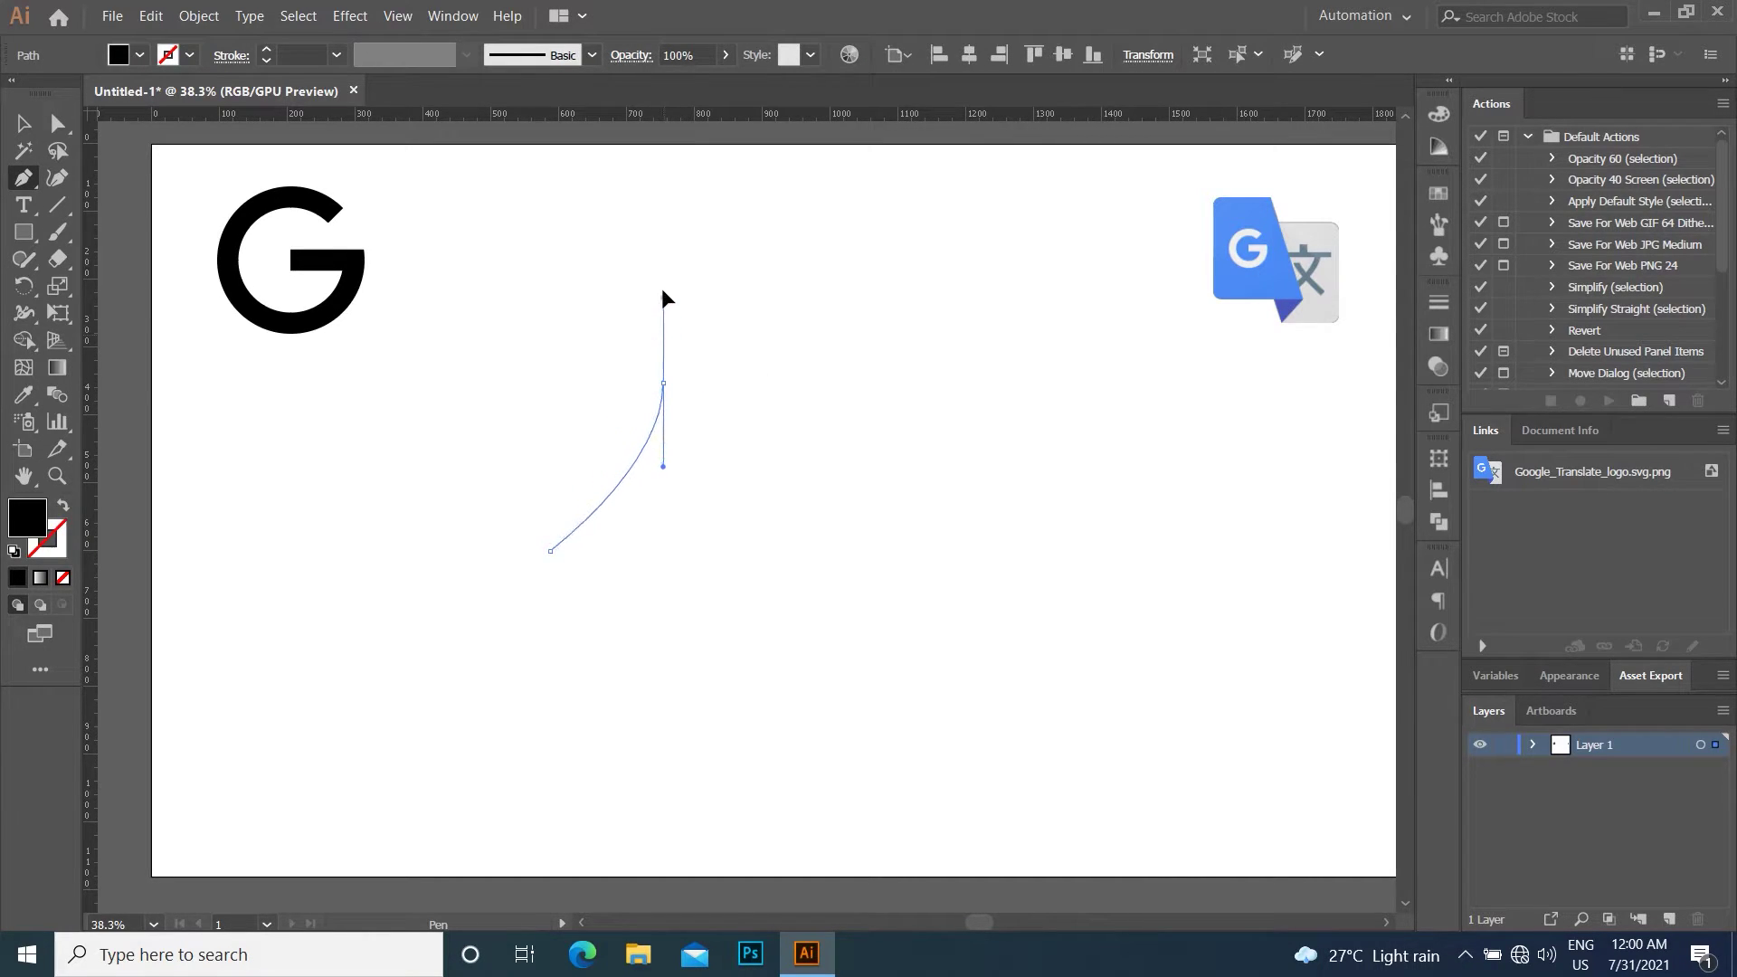
click(663, 385)
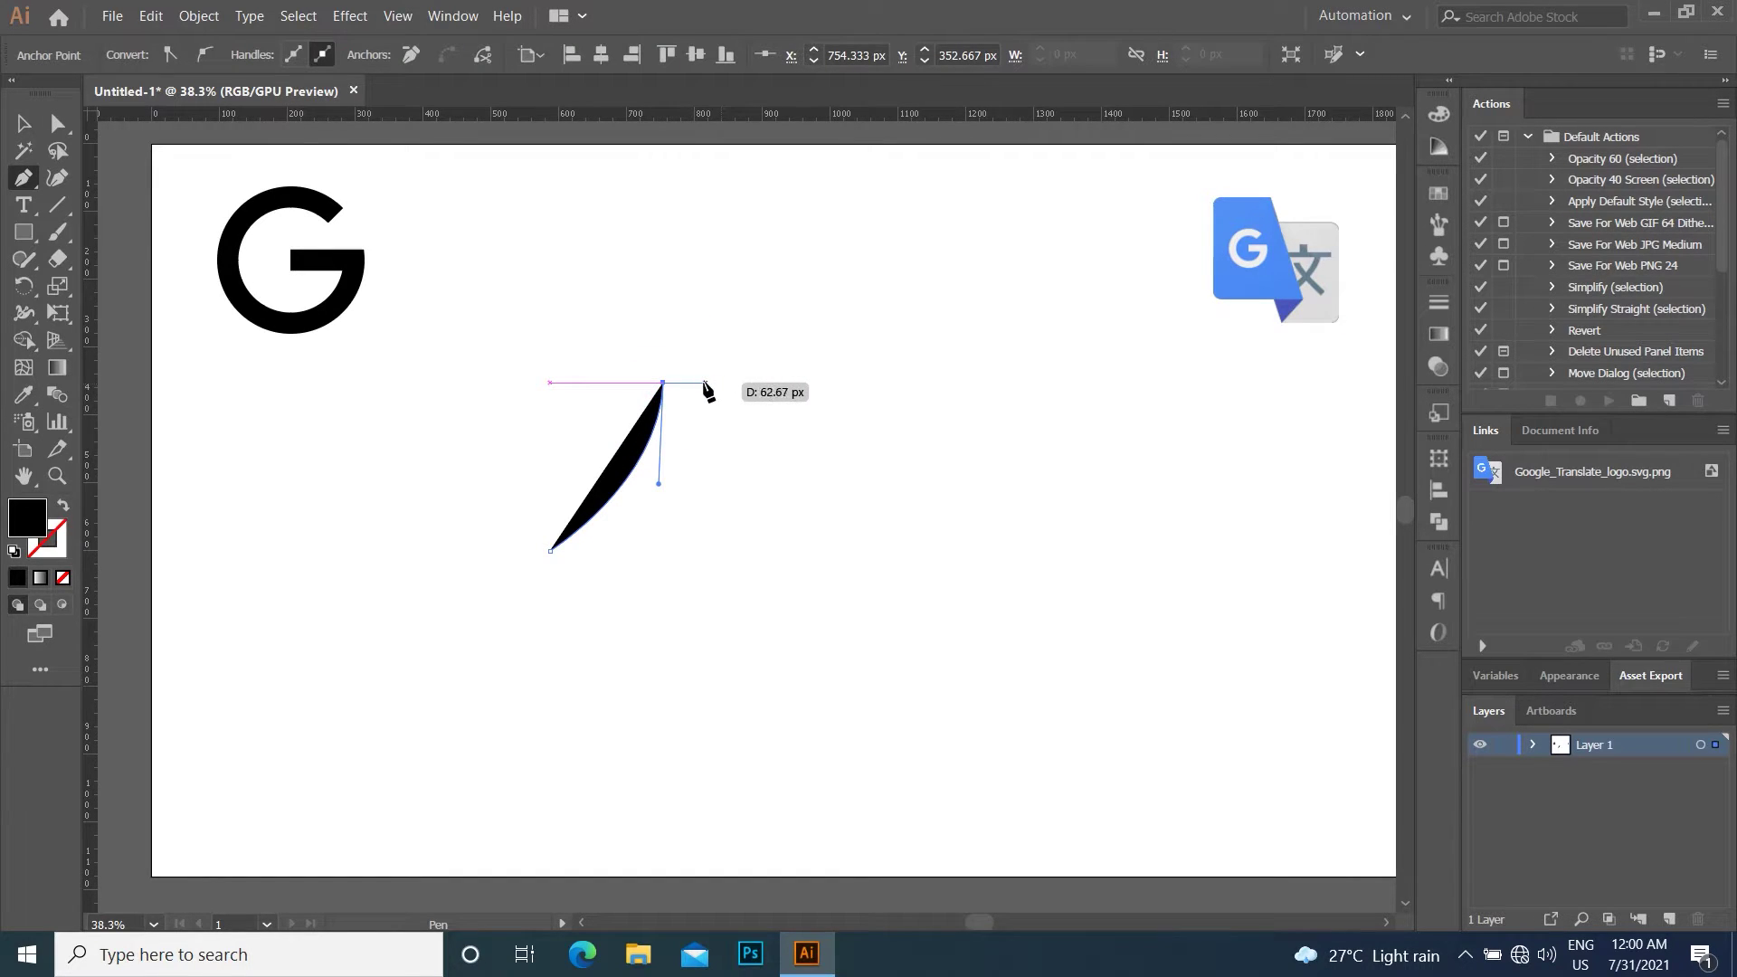
click(699, 384)
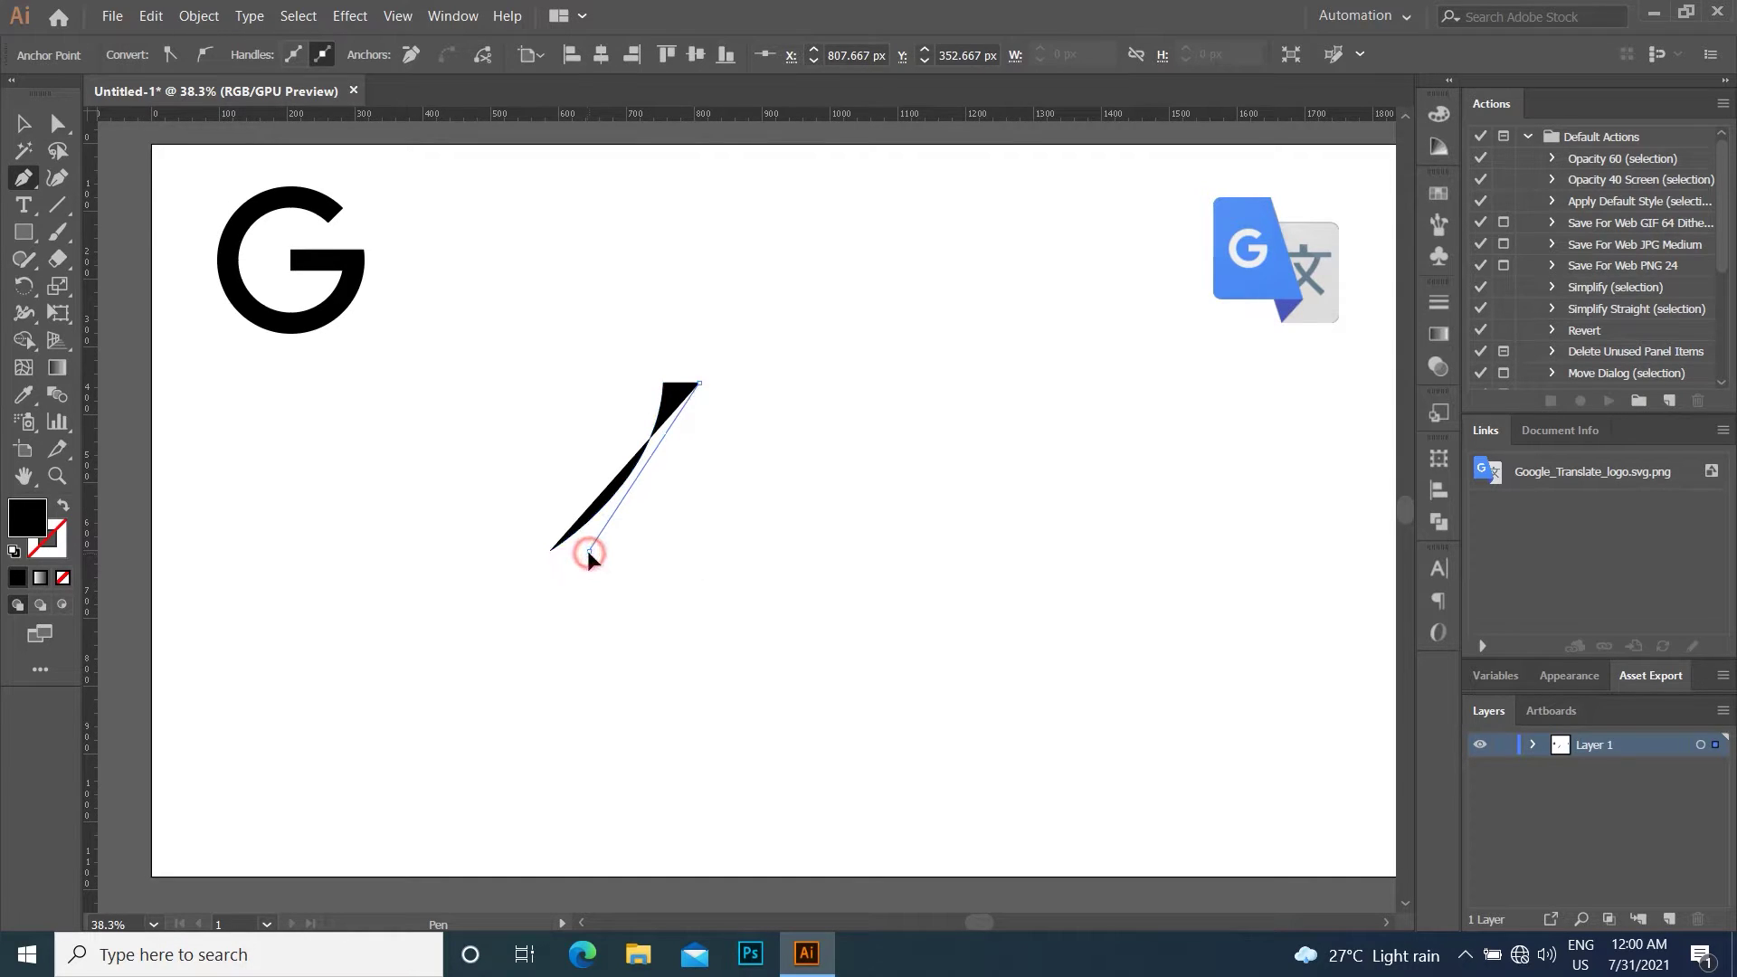
drag(589, 551, 449, 686)
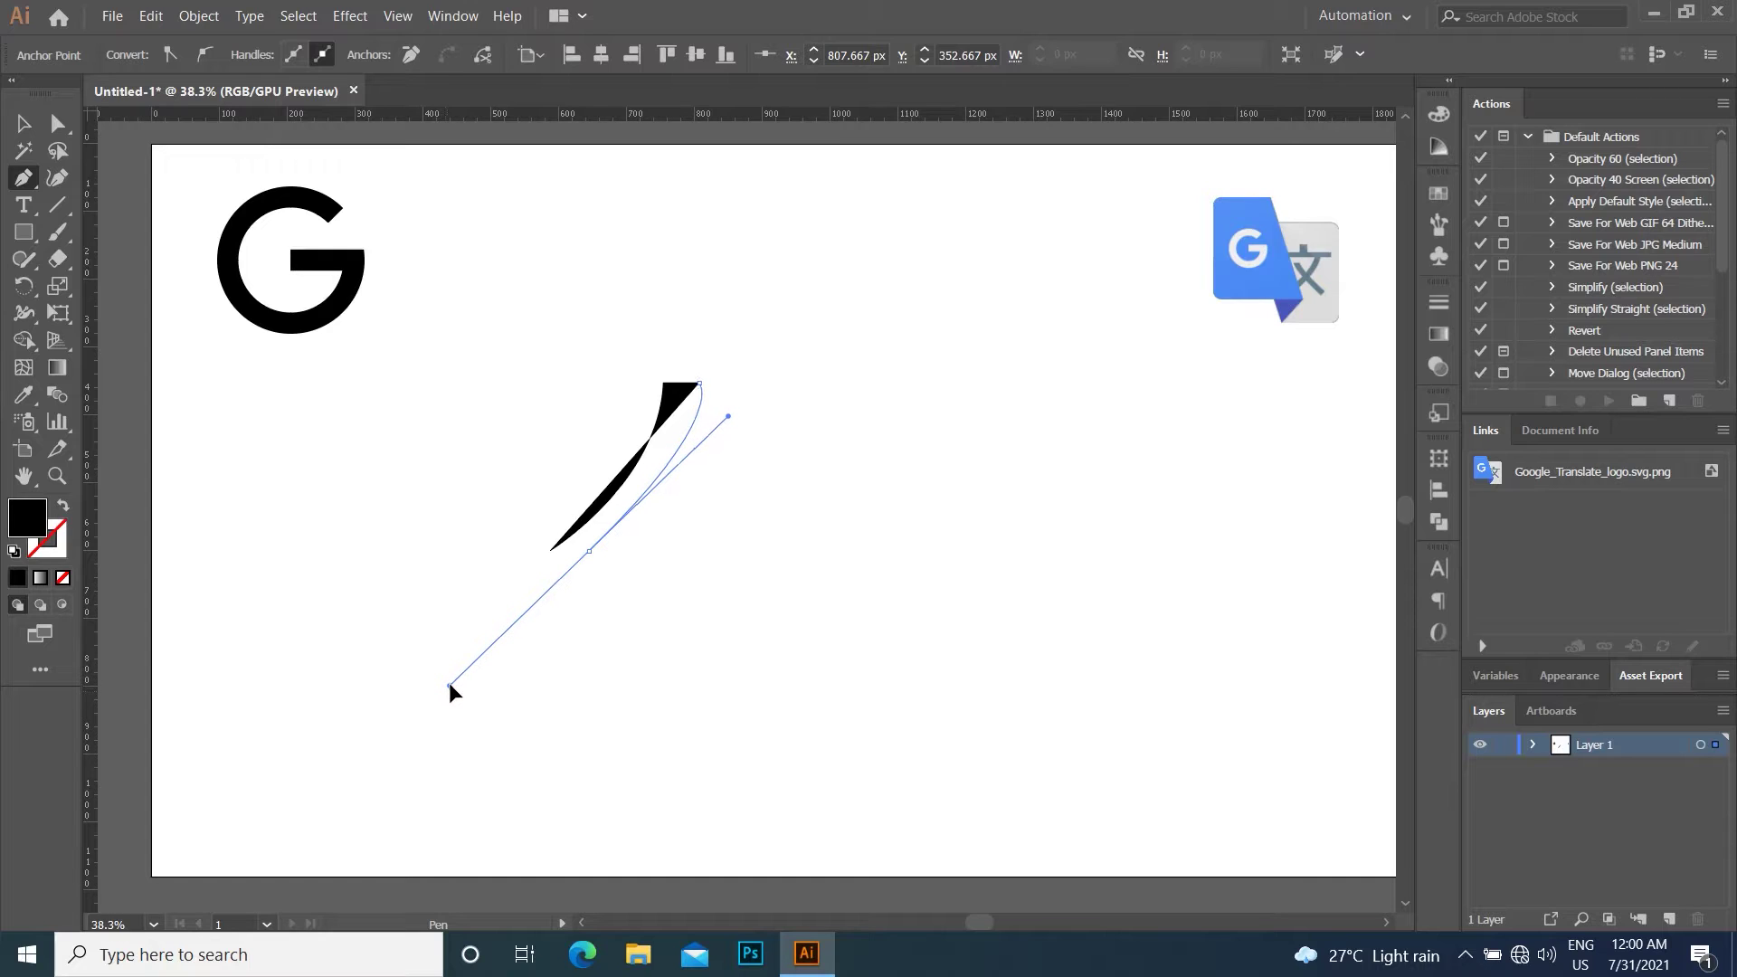
click(589, 551)
click(549, 551)
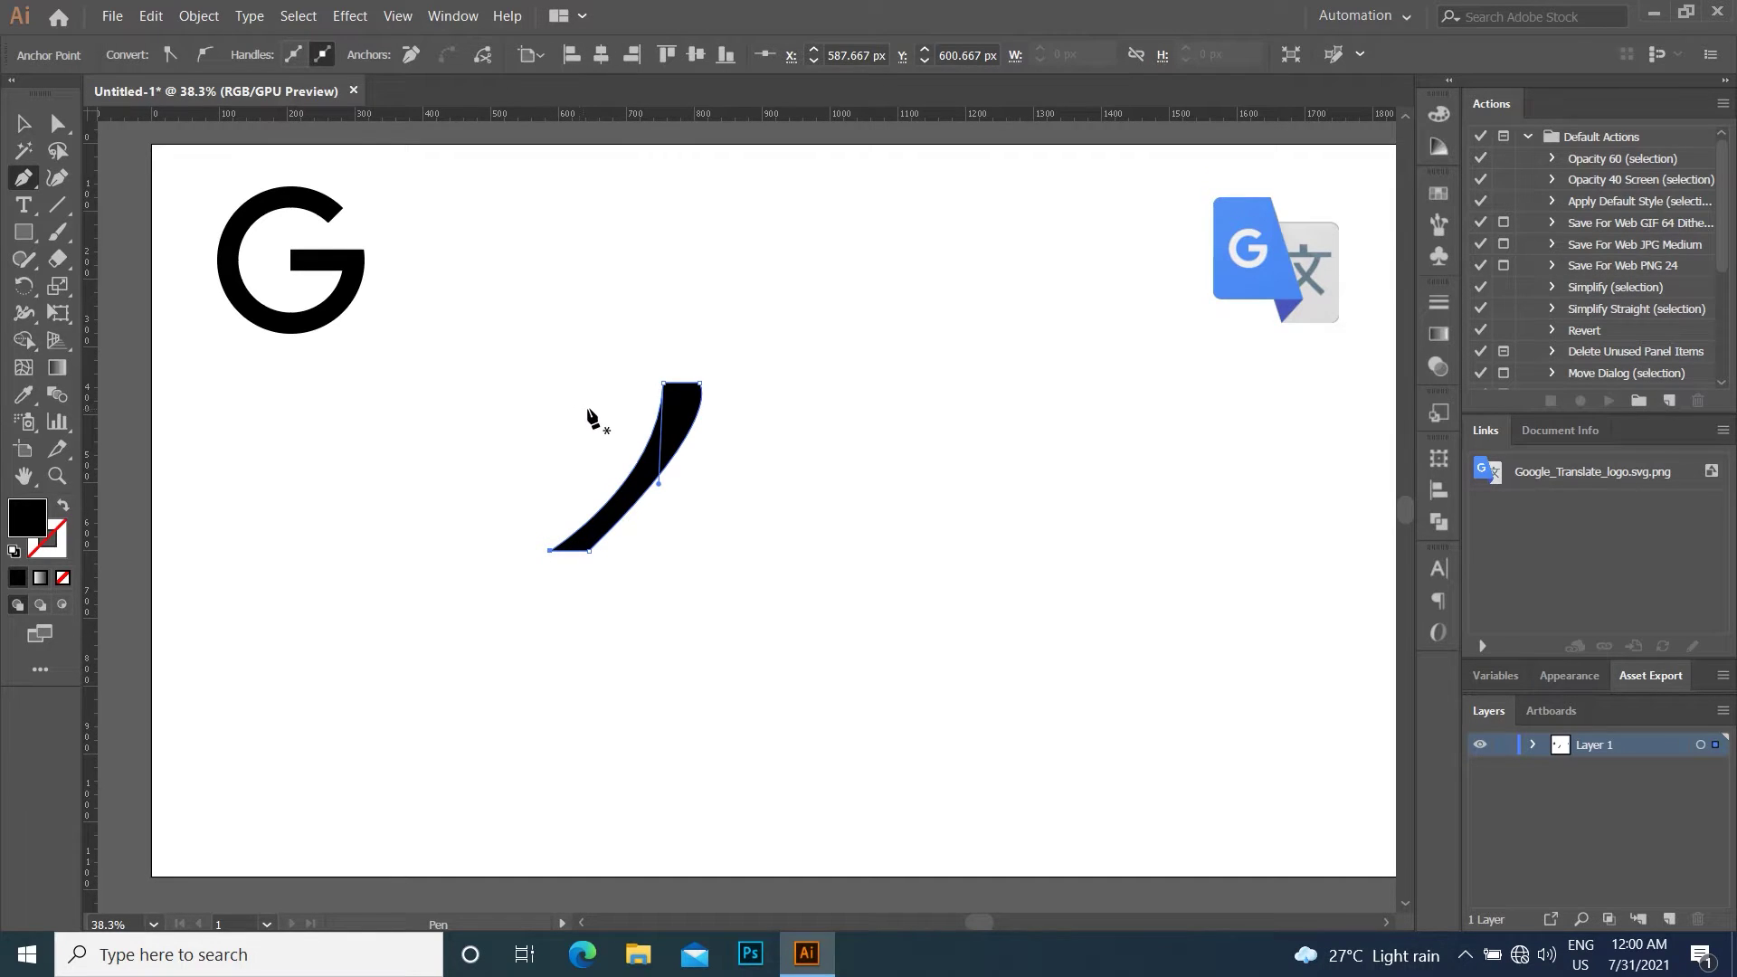
Draw the second curved stroke crossing the first to complete the X.
mouse_move(554, 409)
mouse_down()
mouse_move(723, 559)
mouse_move(695, 558)
mouse_move(729, 550)
mouse_move(805, 620)
mouse_up()
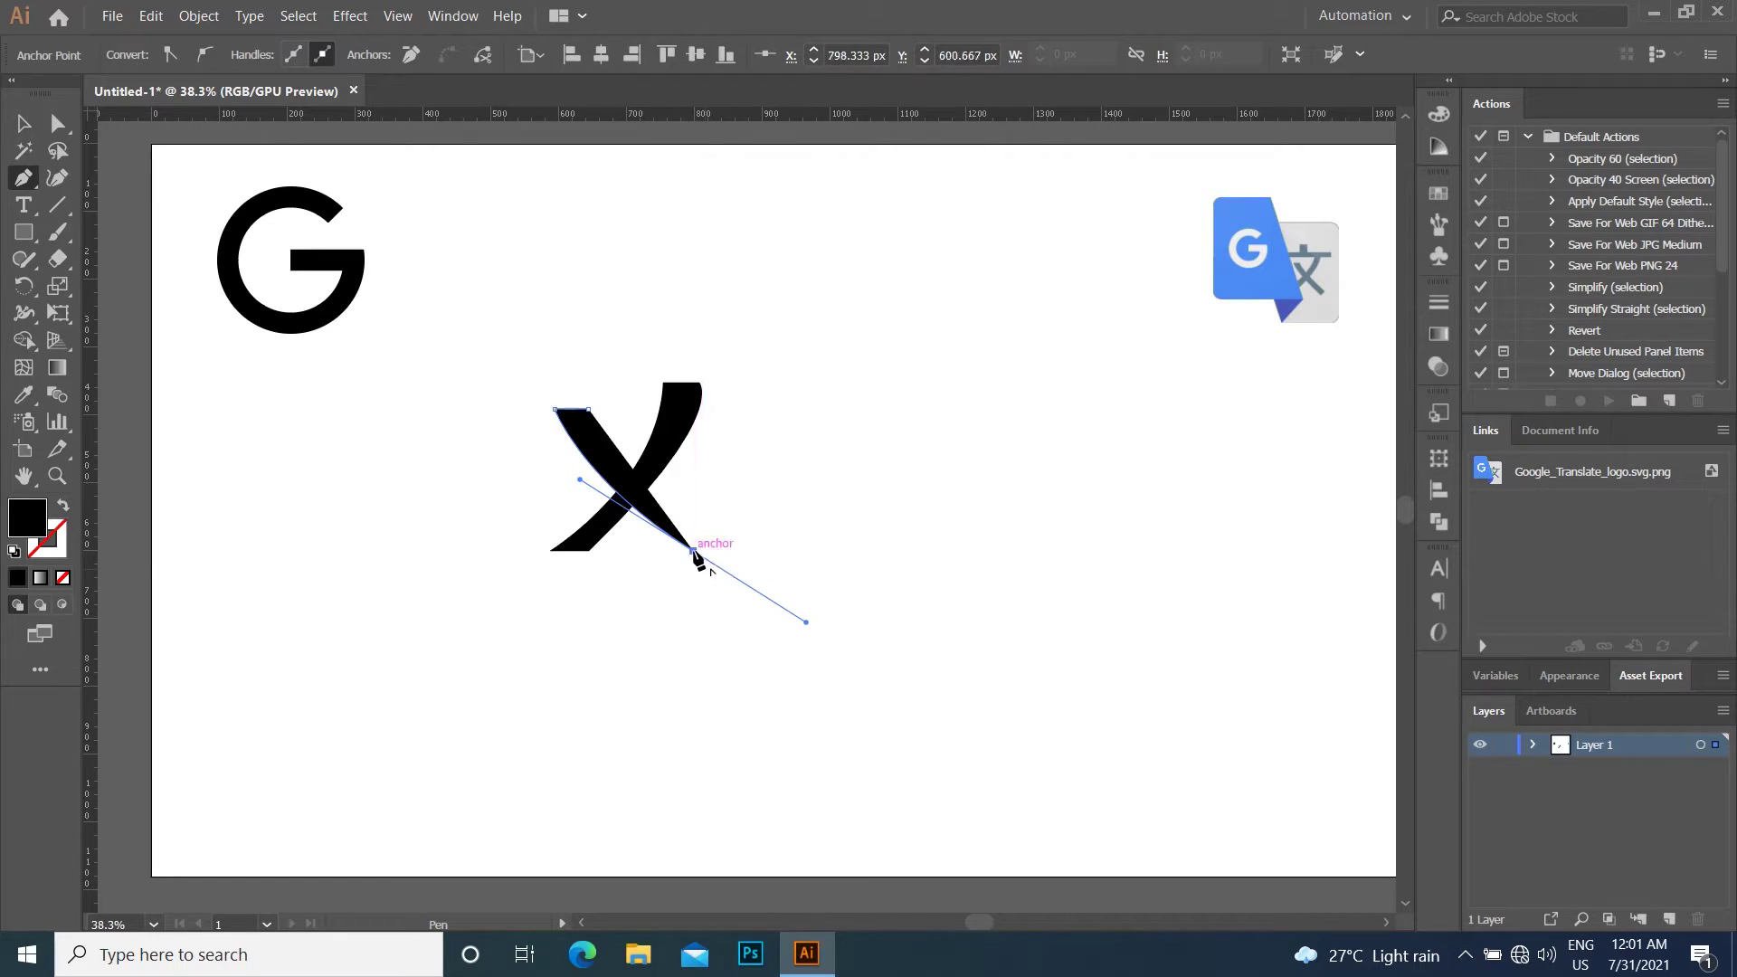
drag(693, 551, 710, 532)
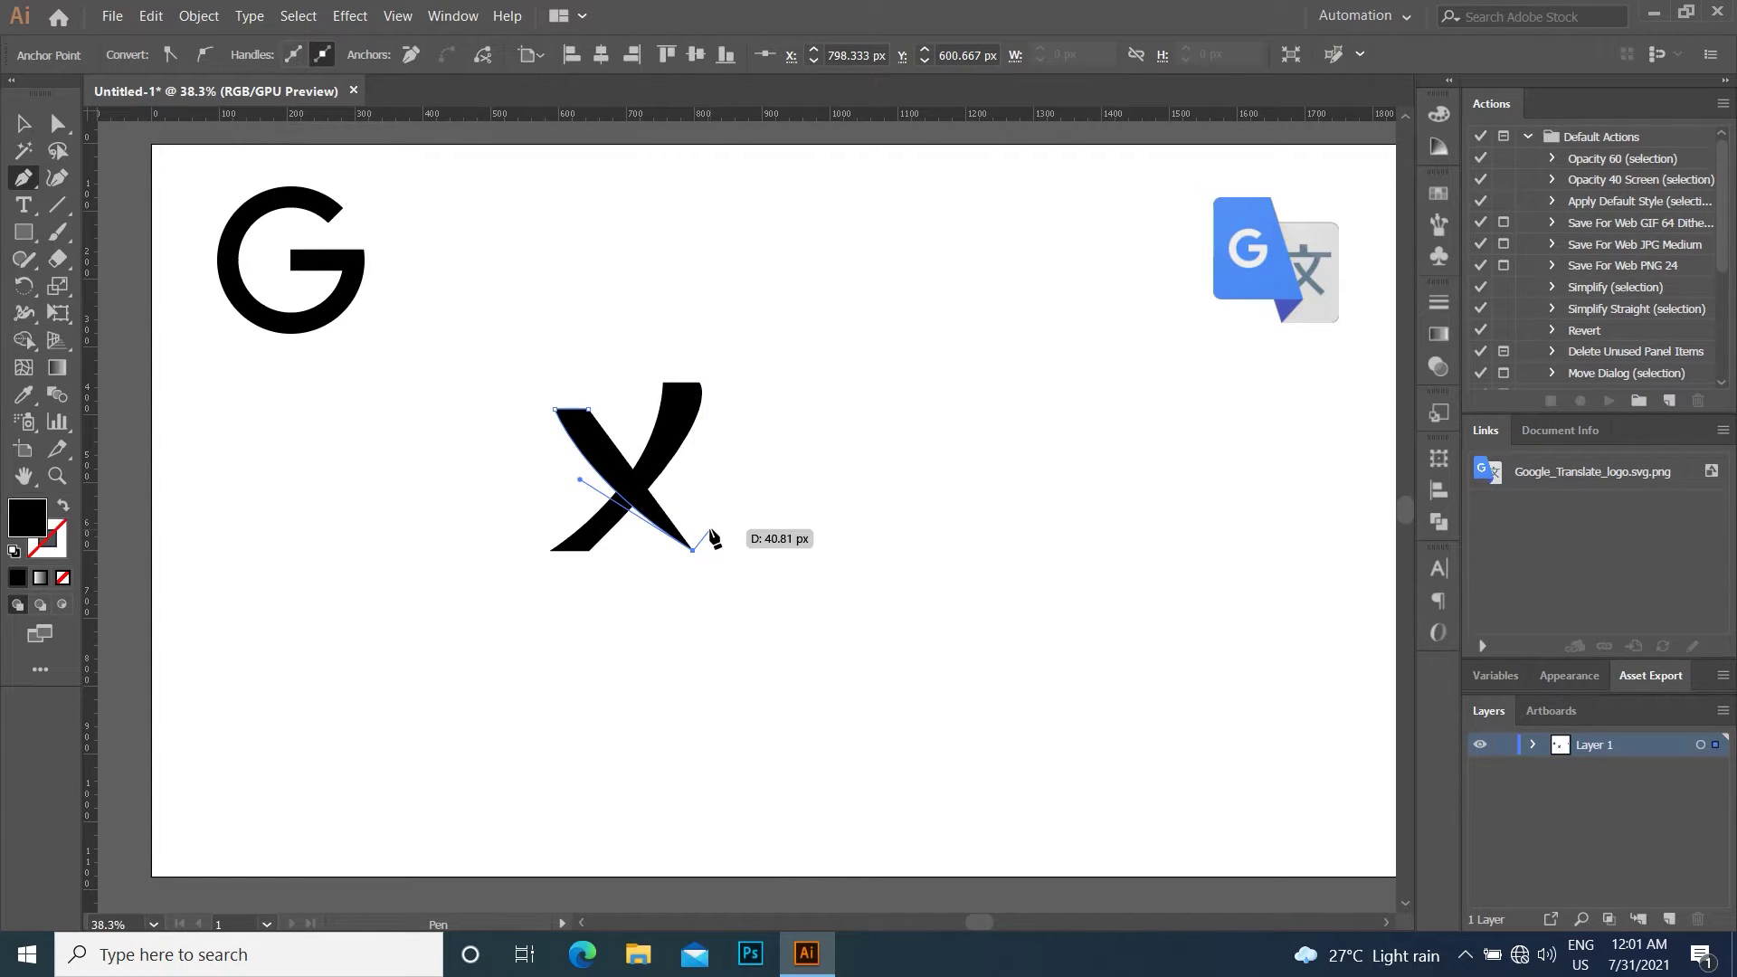
click(709, 528)
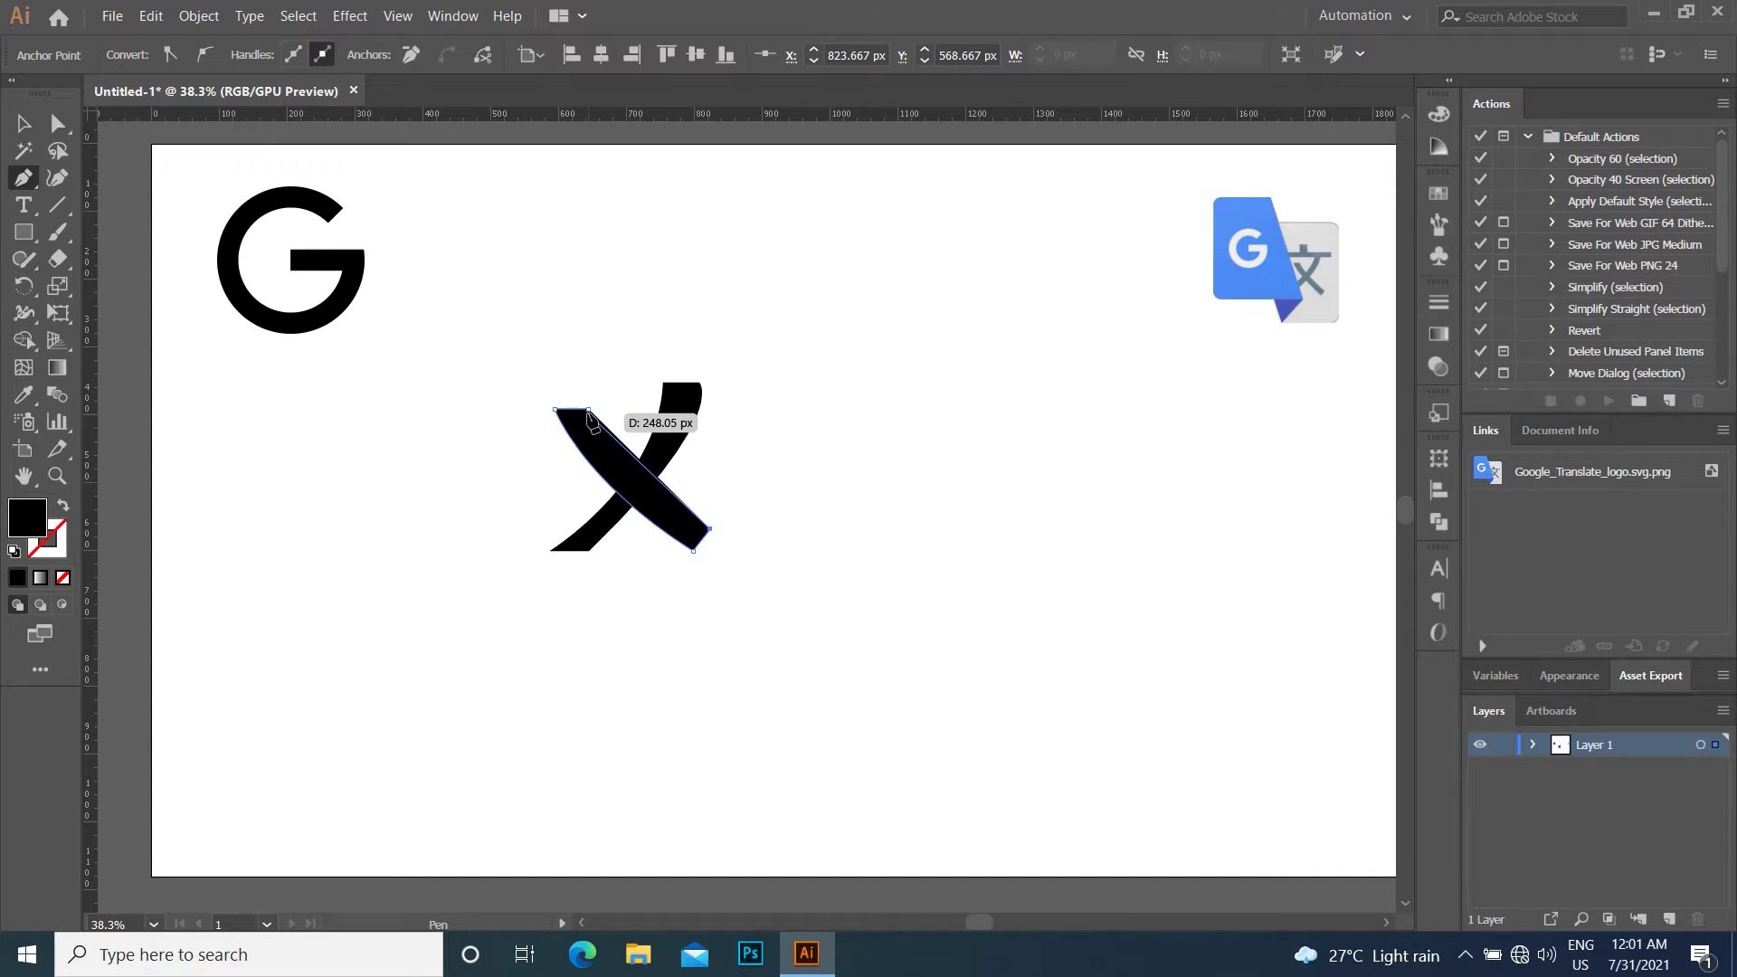
drag(588, 410, 595, 378)
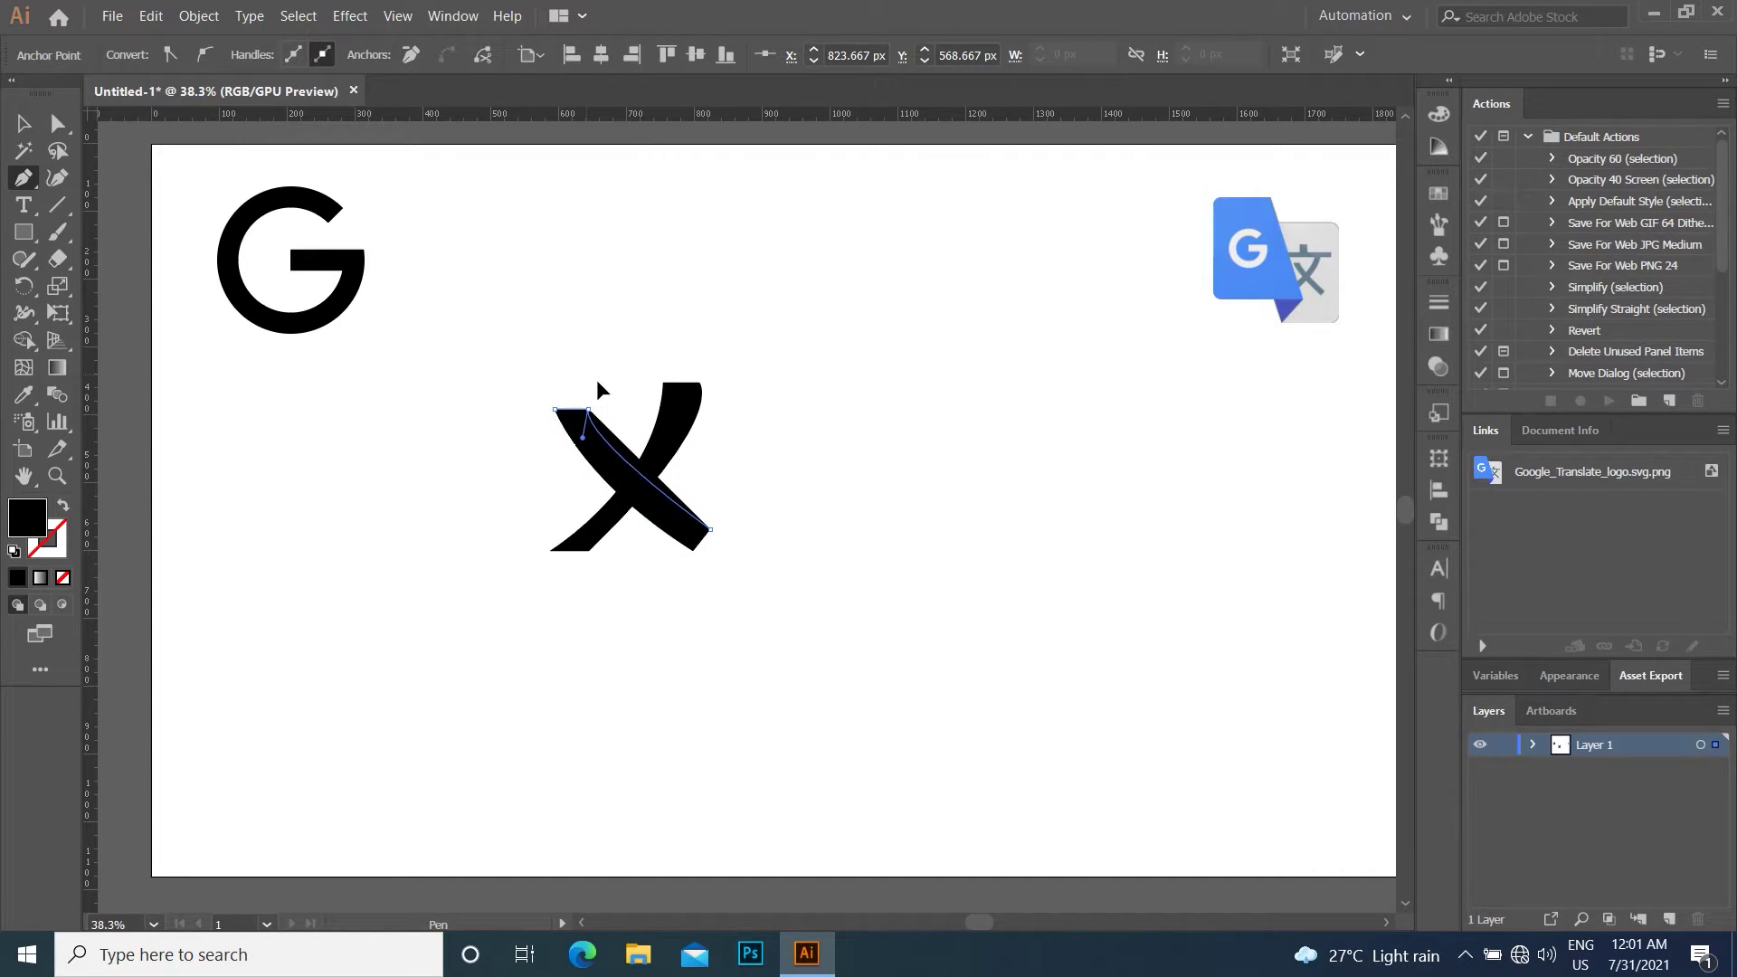
drag(595, 378, 584, 373)
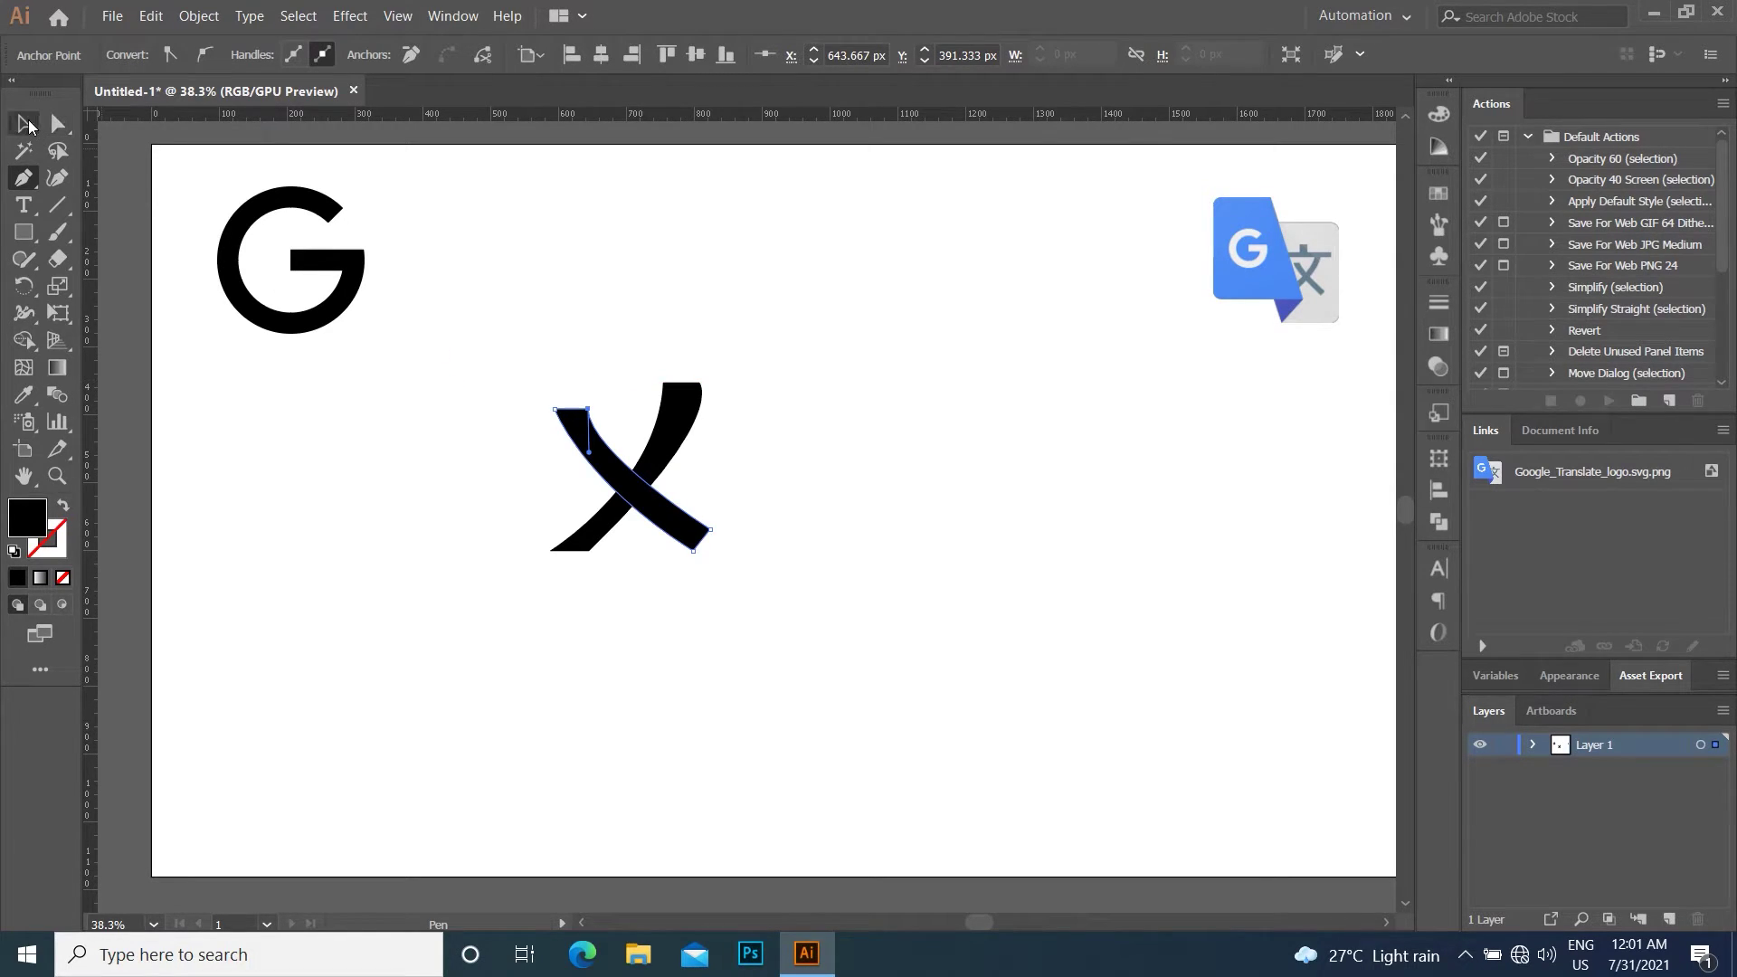
Draw a horizontal bar rectangle above the crossing strokes, then reselect the strokes.
click(27, 124)
click(710, 306)
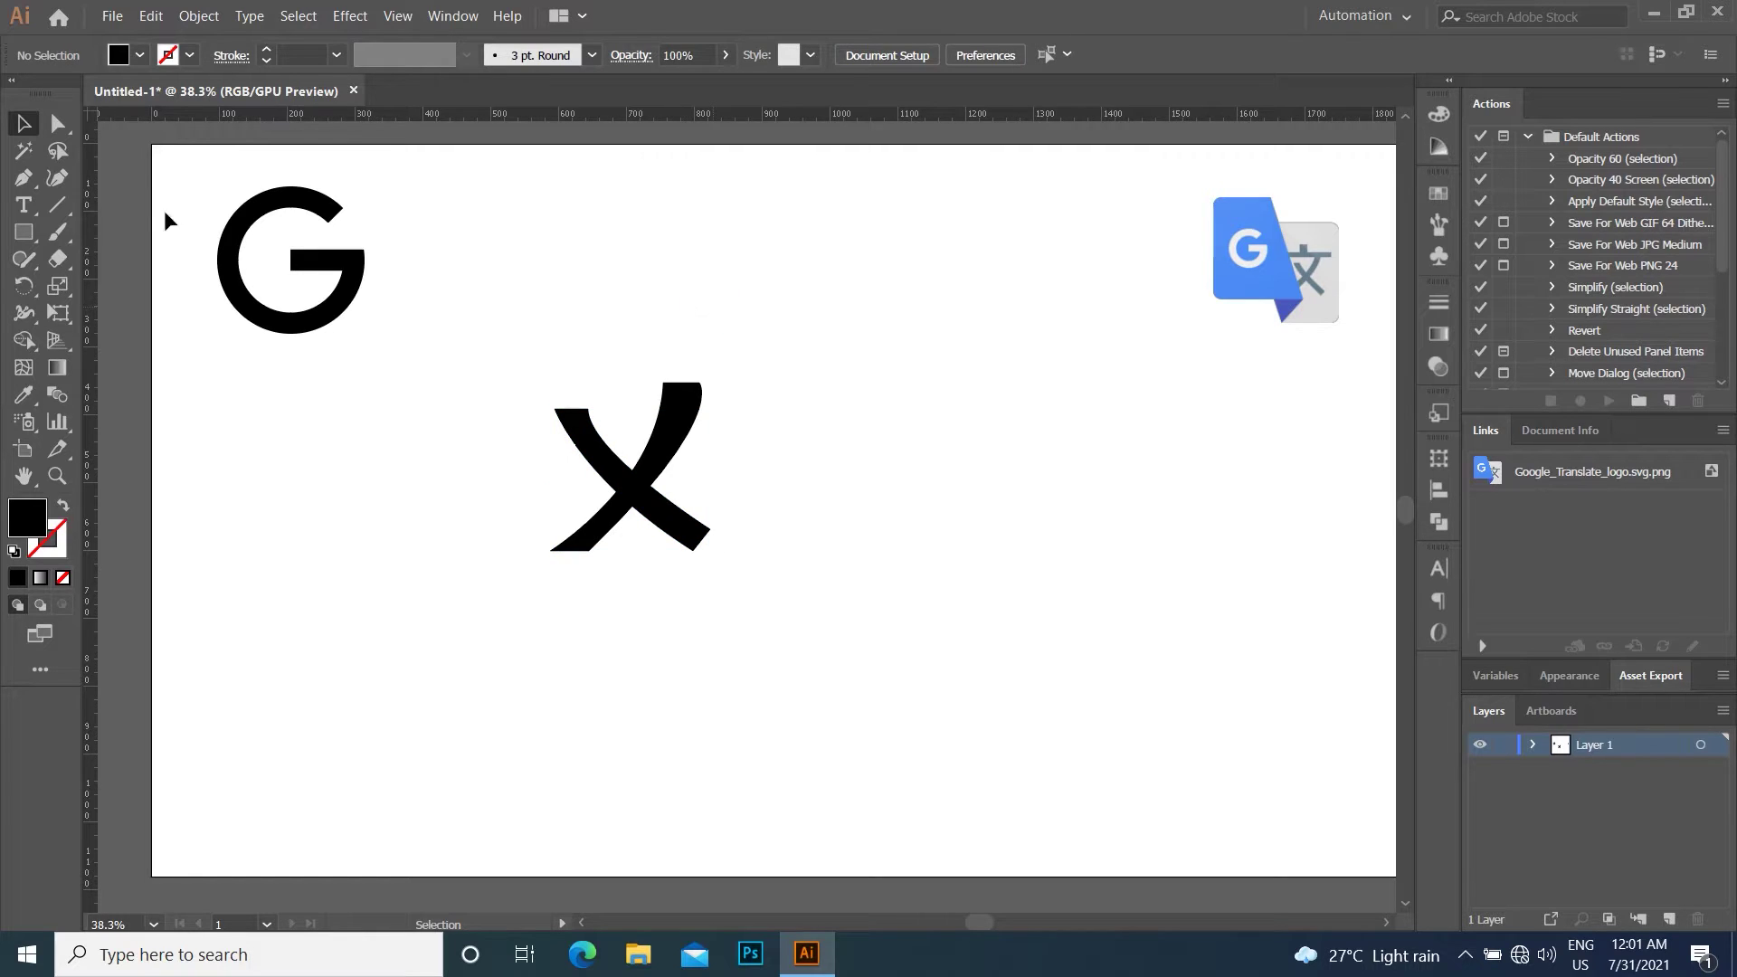
drag(24, 233, 99, 234)
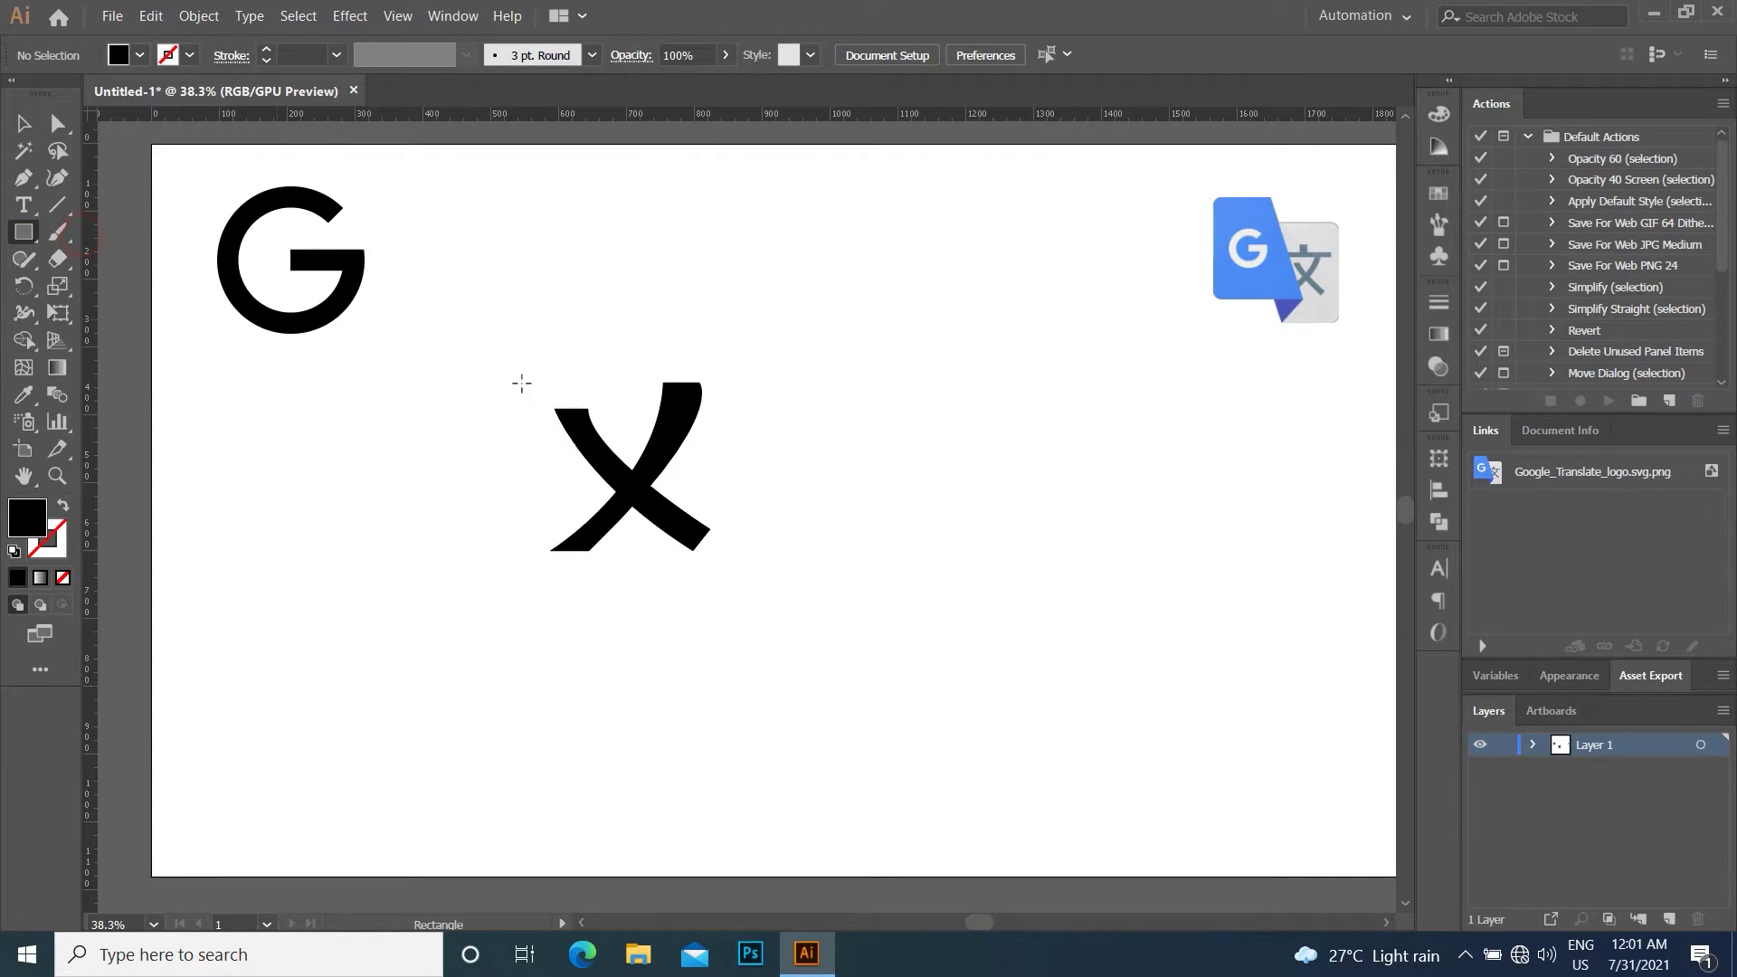
mouse_move(674, 368)
mouse_down()
mouse_move(734, 378)
mouse_move(518, 359)
mouse_move(648, 365)
mouse_up()
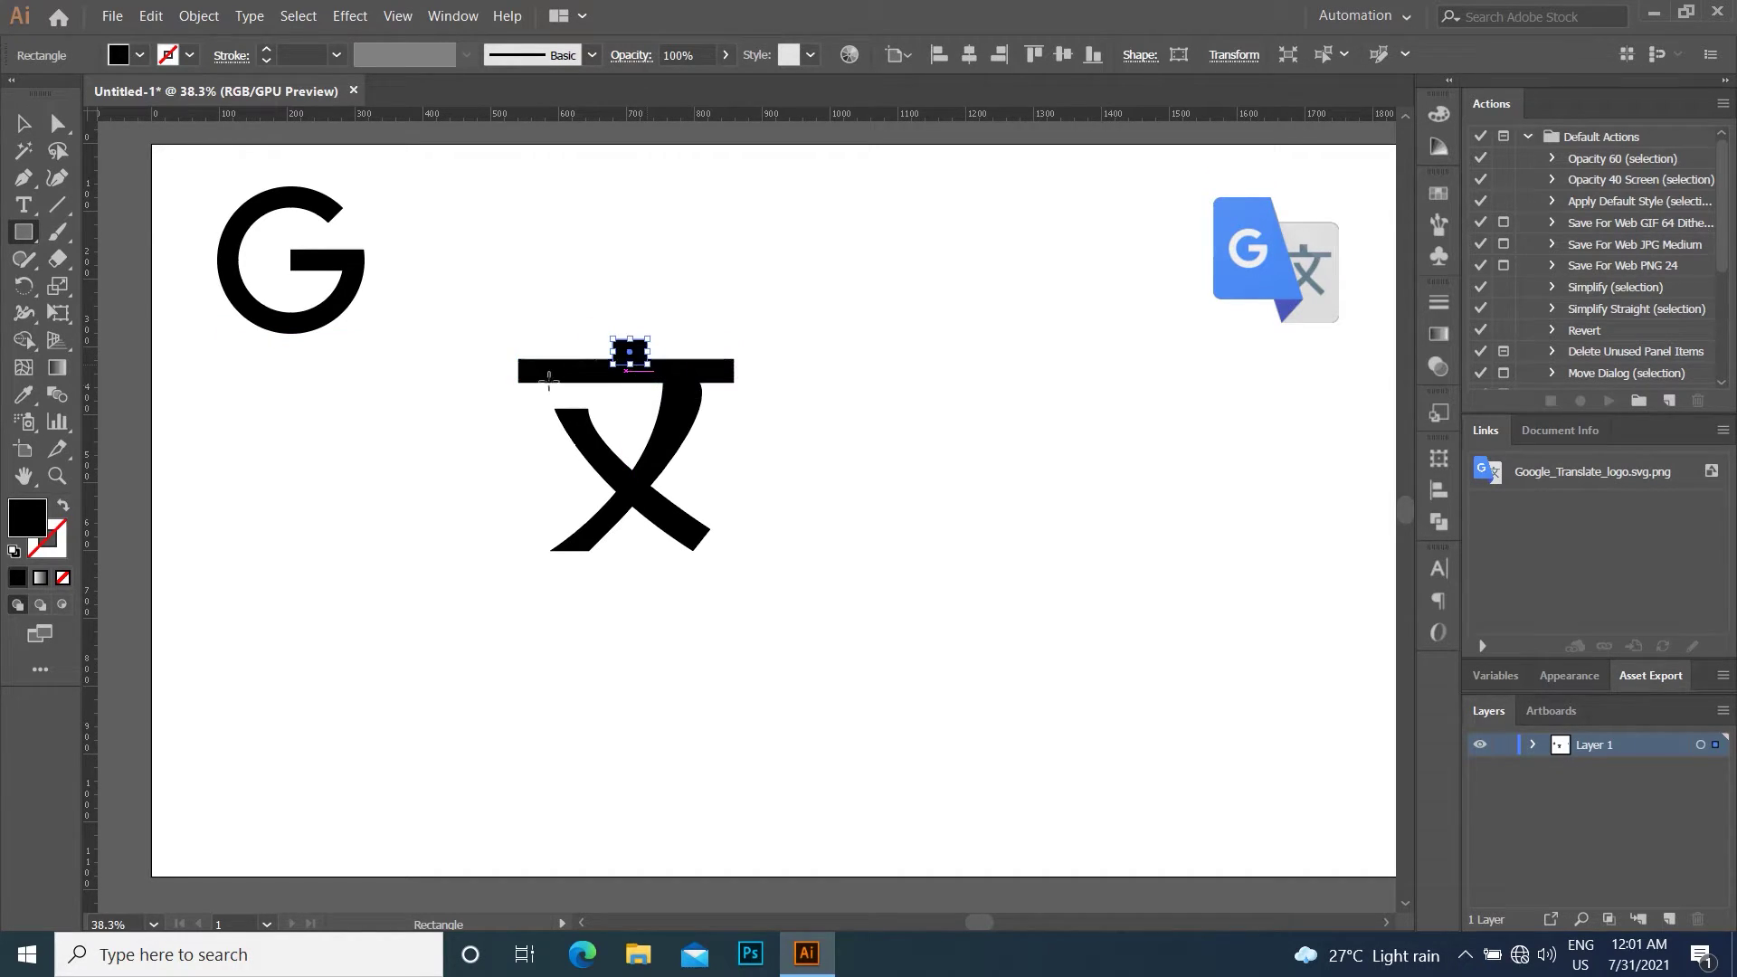
click(23, 123)
drag(756, 590, 601, 461)
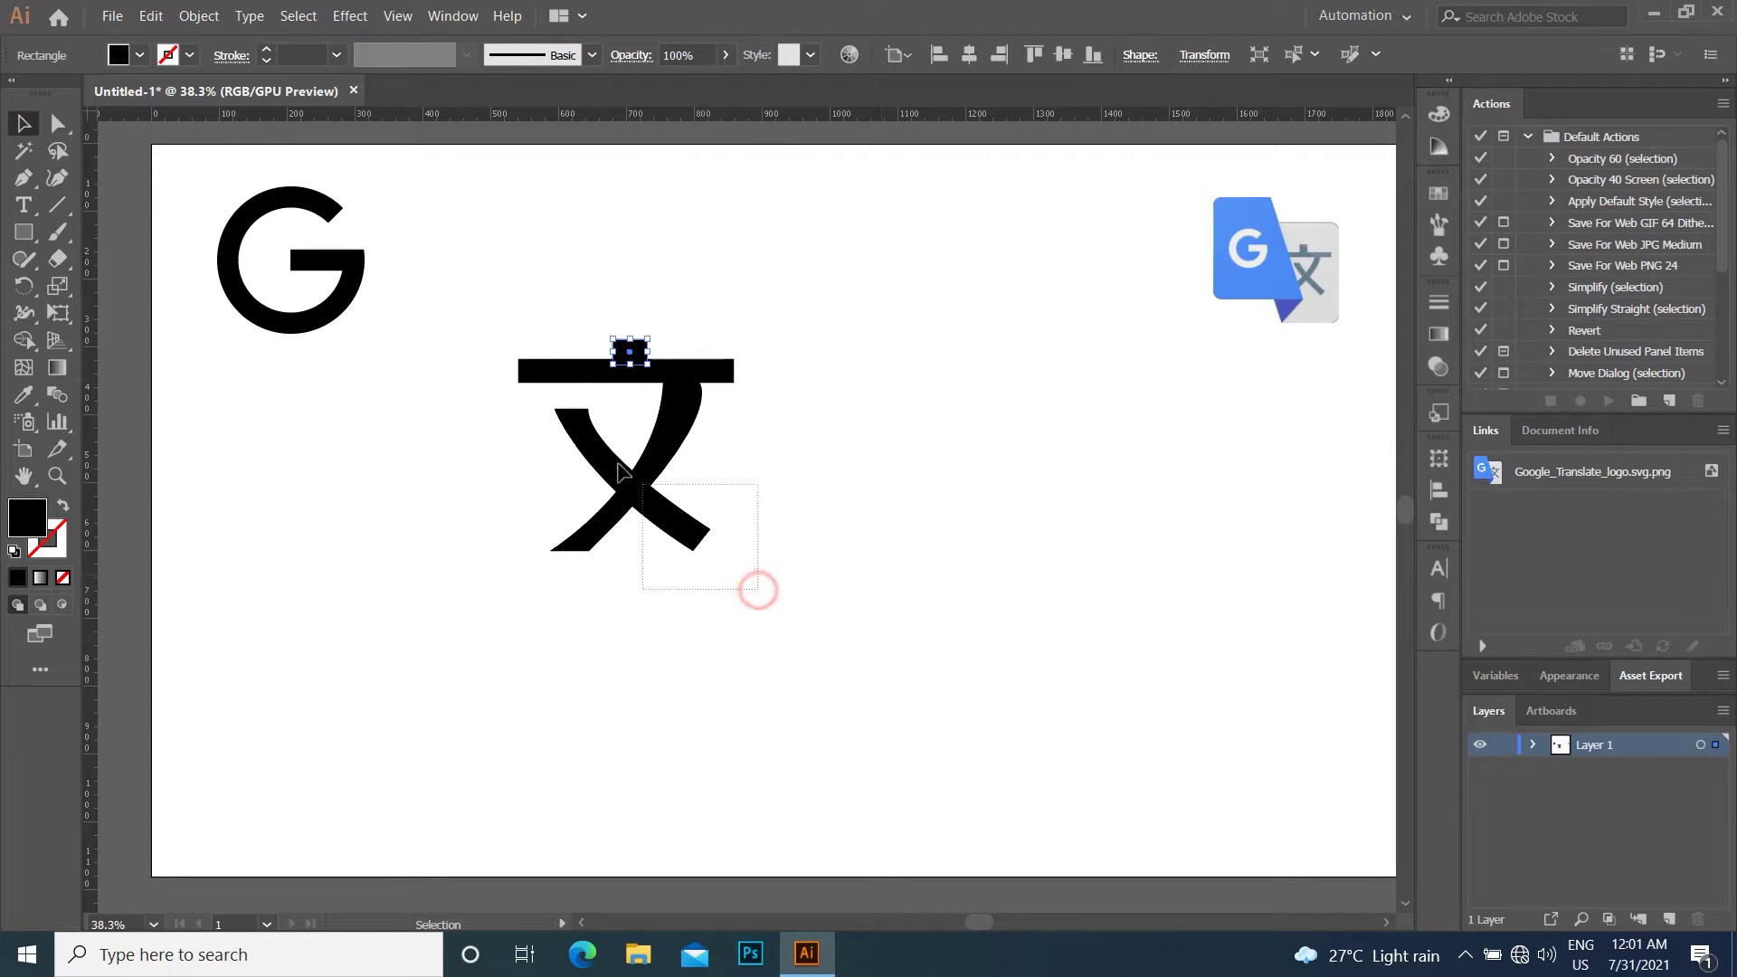
Unite the two crossing strokes and centre them horizontally with the bar.
click(1438, 523)
click(1178, 511)
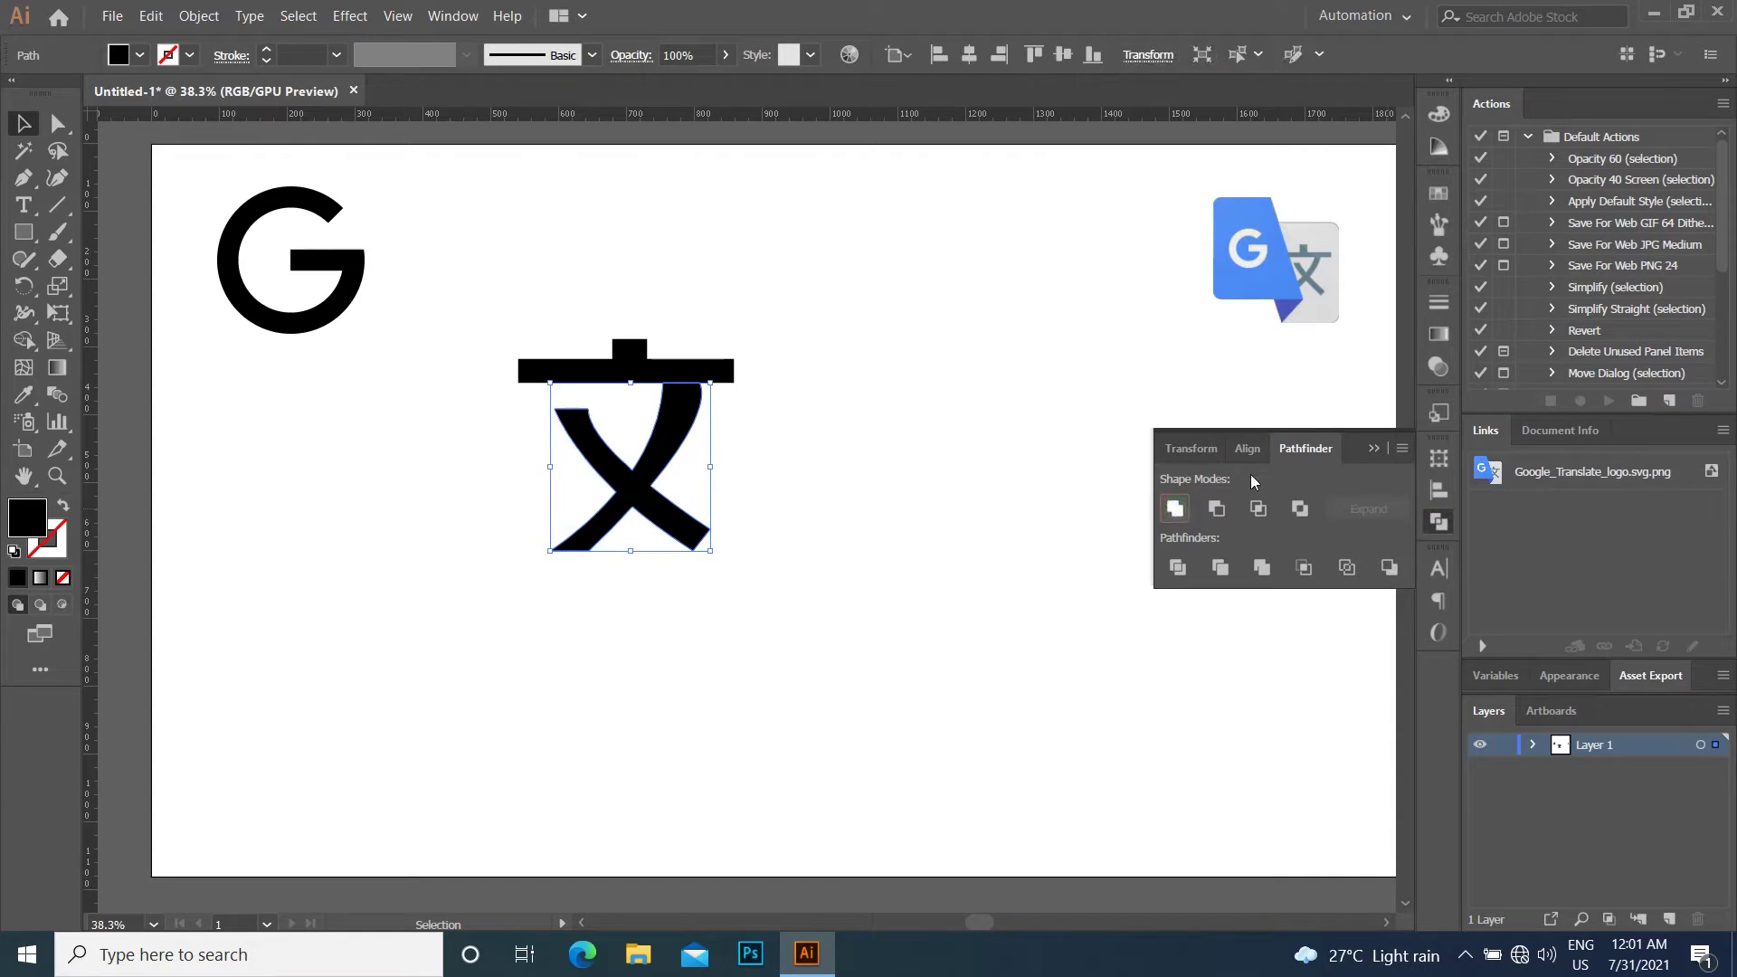
click(1374, 449)
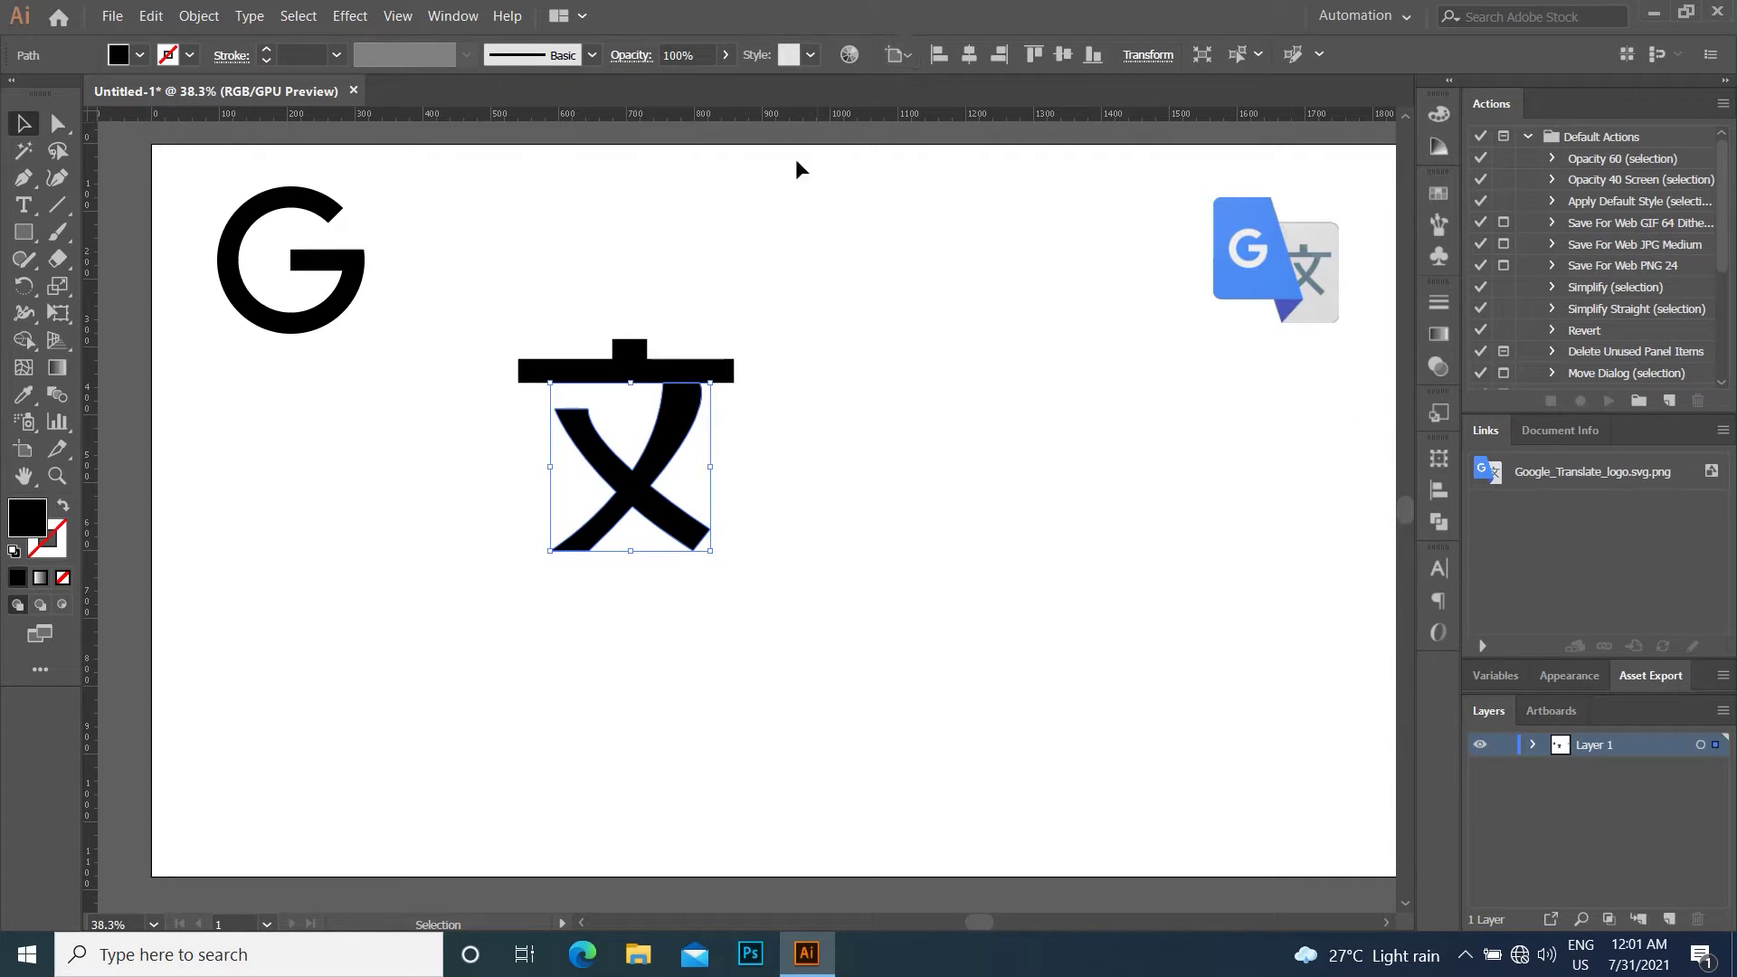
drag(577, 316, 711, 424)
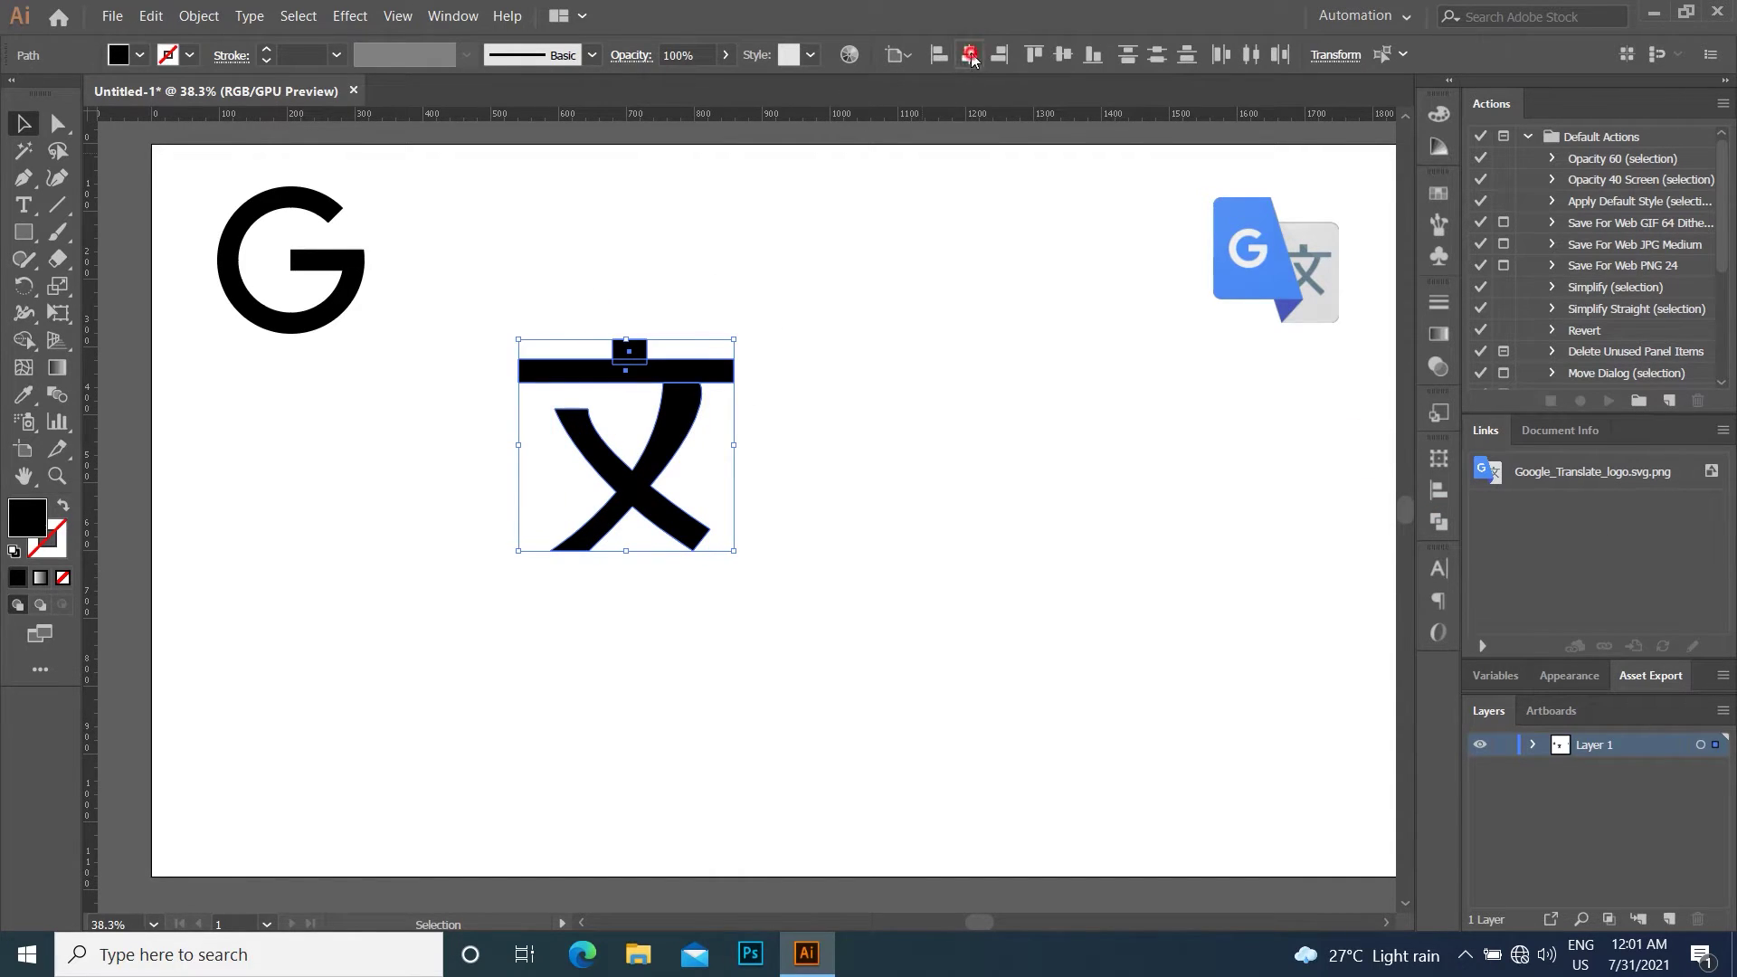
click(969, 54)
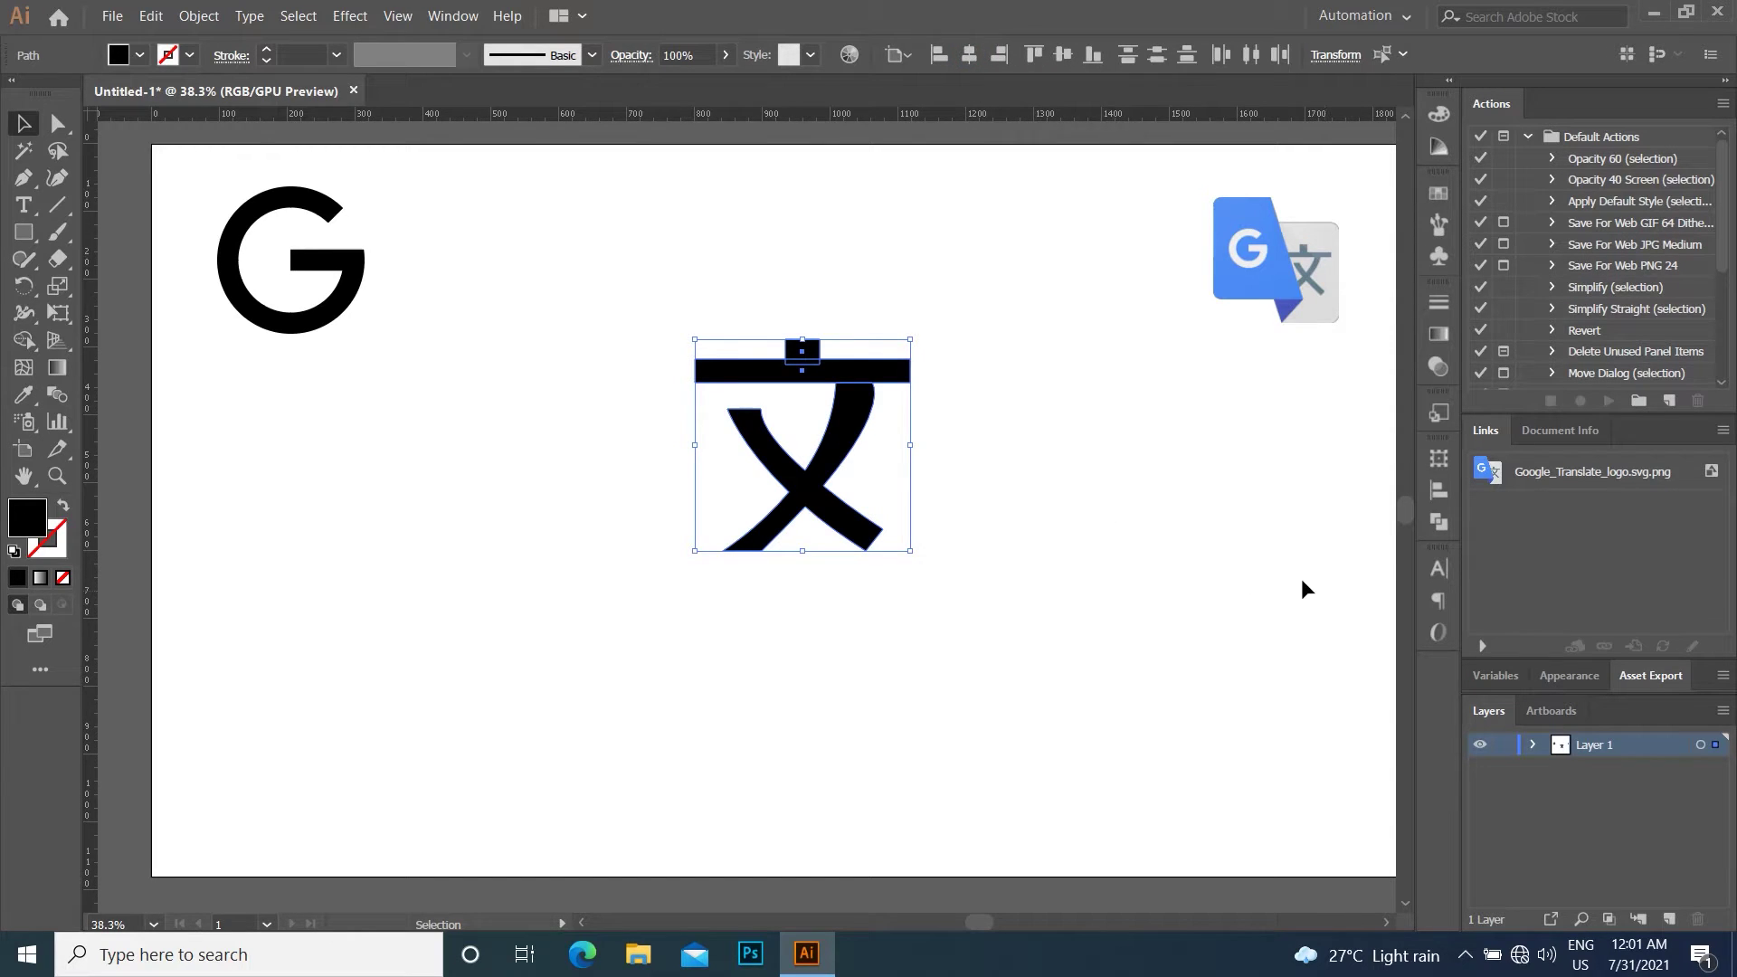
Nudge the strokes up to meet the bar and unite all pieces into one 文 shape.
click(1199, 522)
click(843, 436)
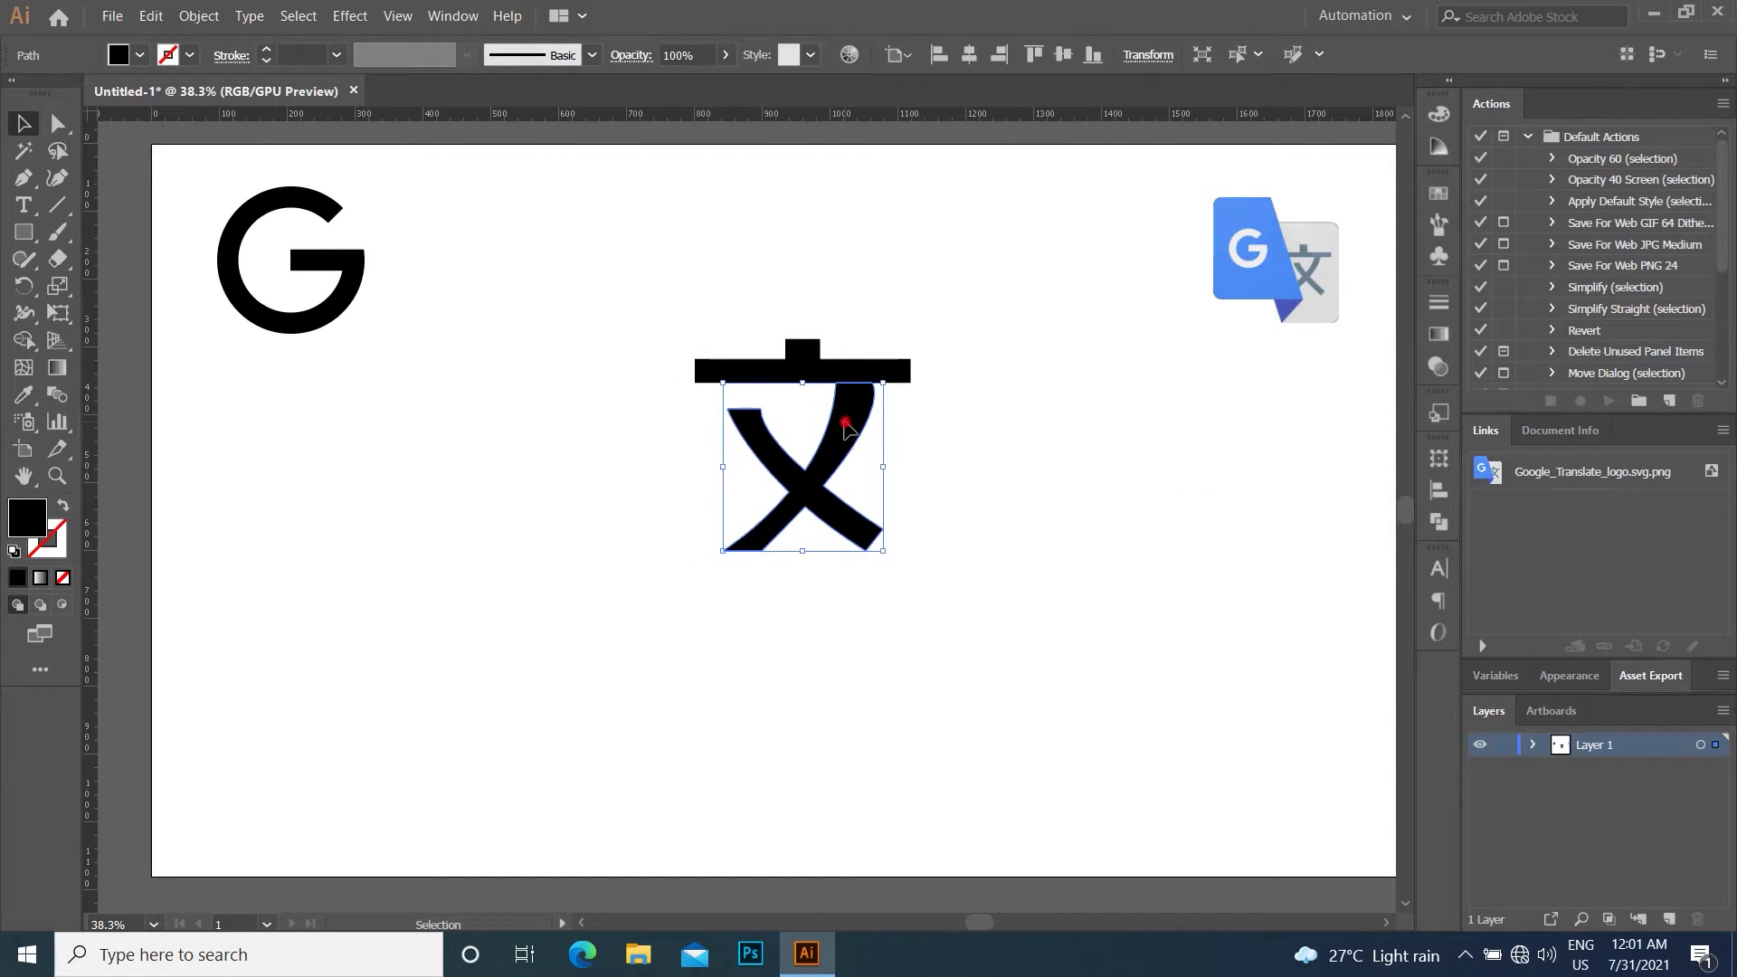
drag(845, 424, 846, 439)
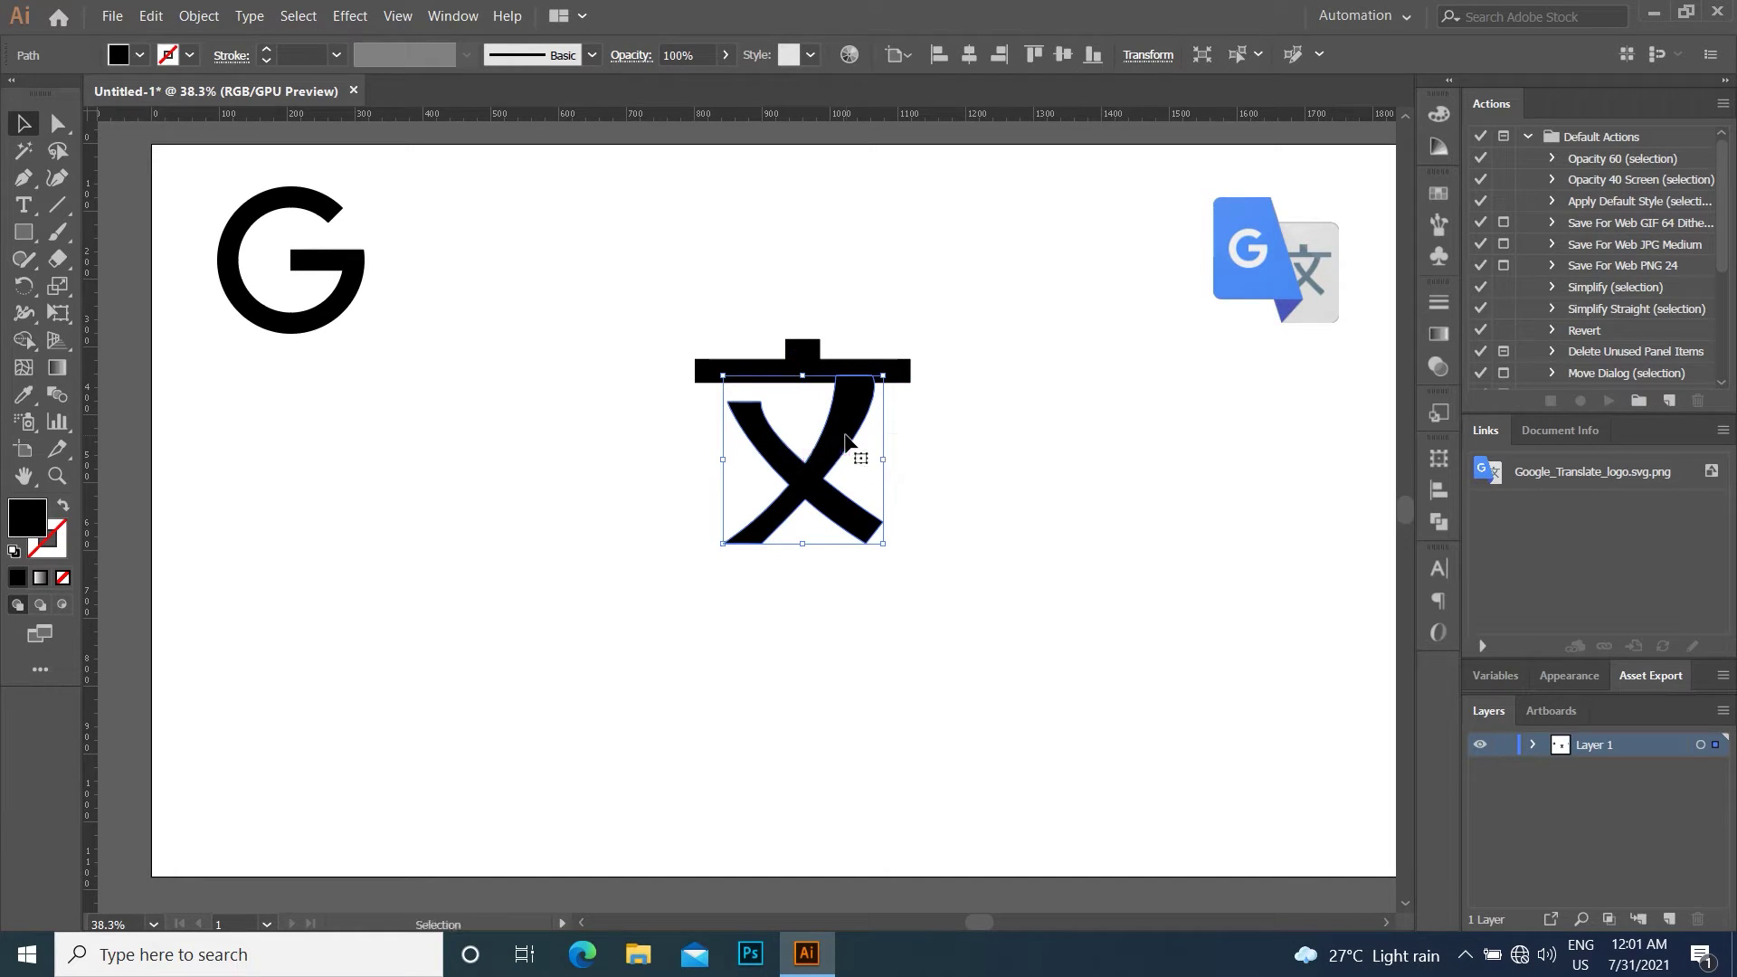
drag(758, 327, 905, 462)
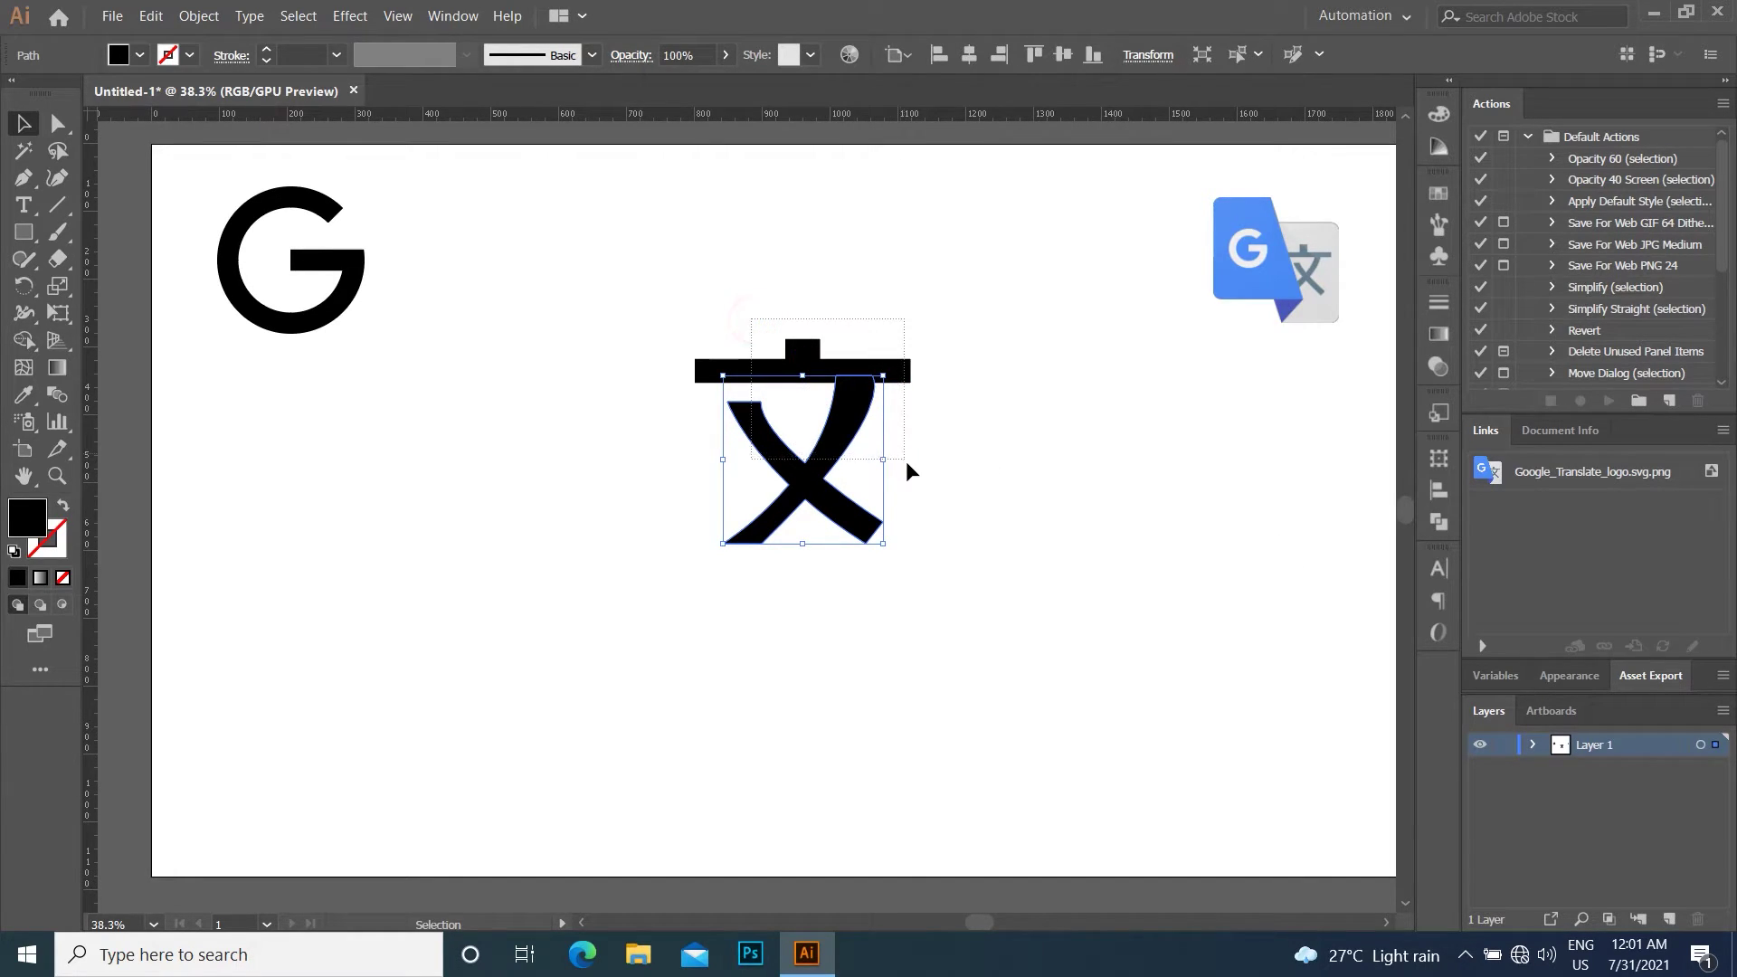
click(1438, 522)
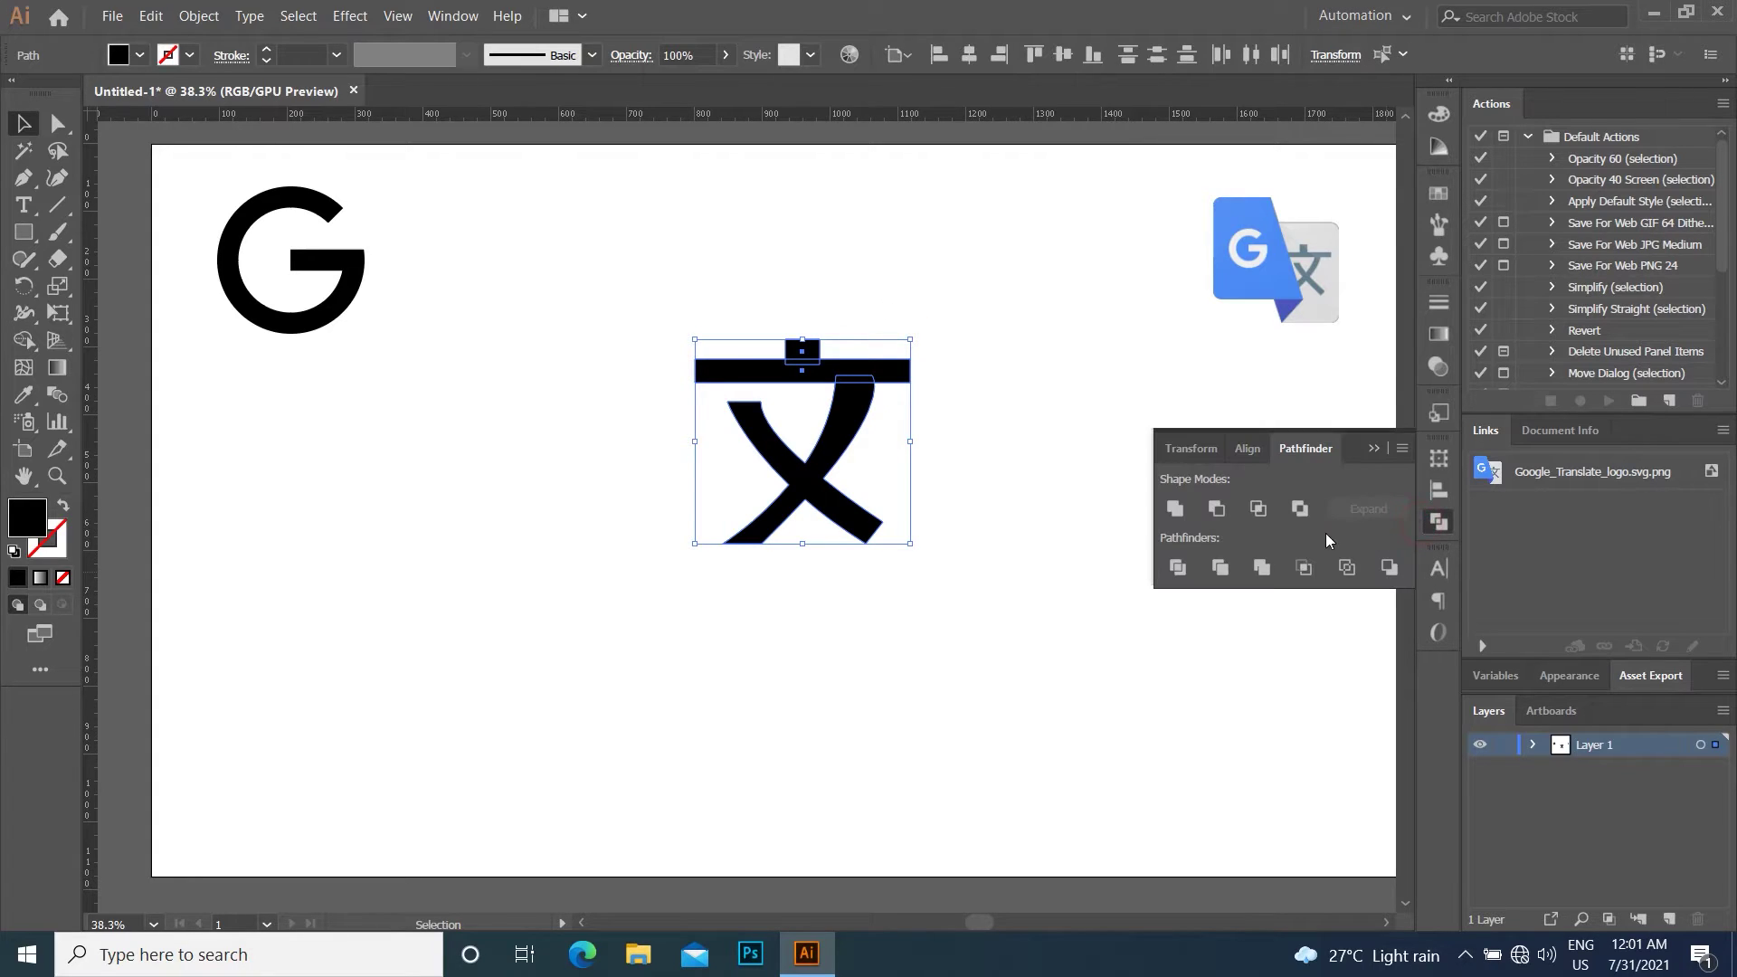
click(1174, 509)
click(1364, 446)
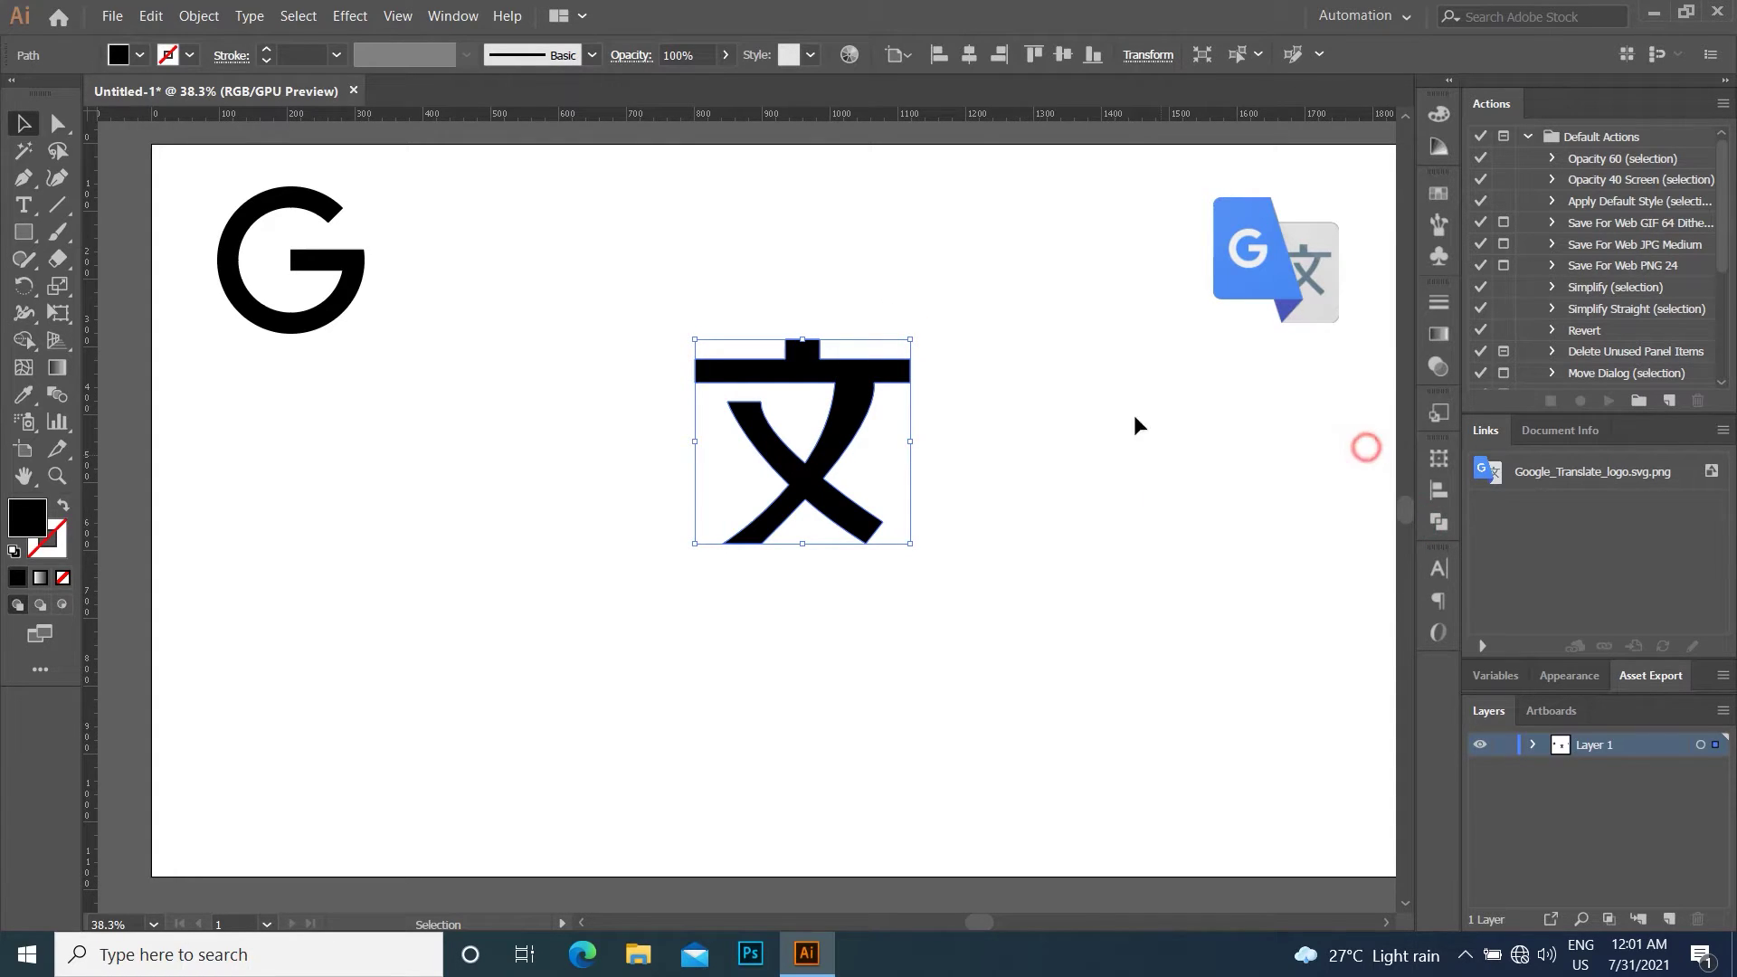
Move the finished 文 character up beside the G at the top left.
click(1059, 364)
key(a)
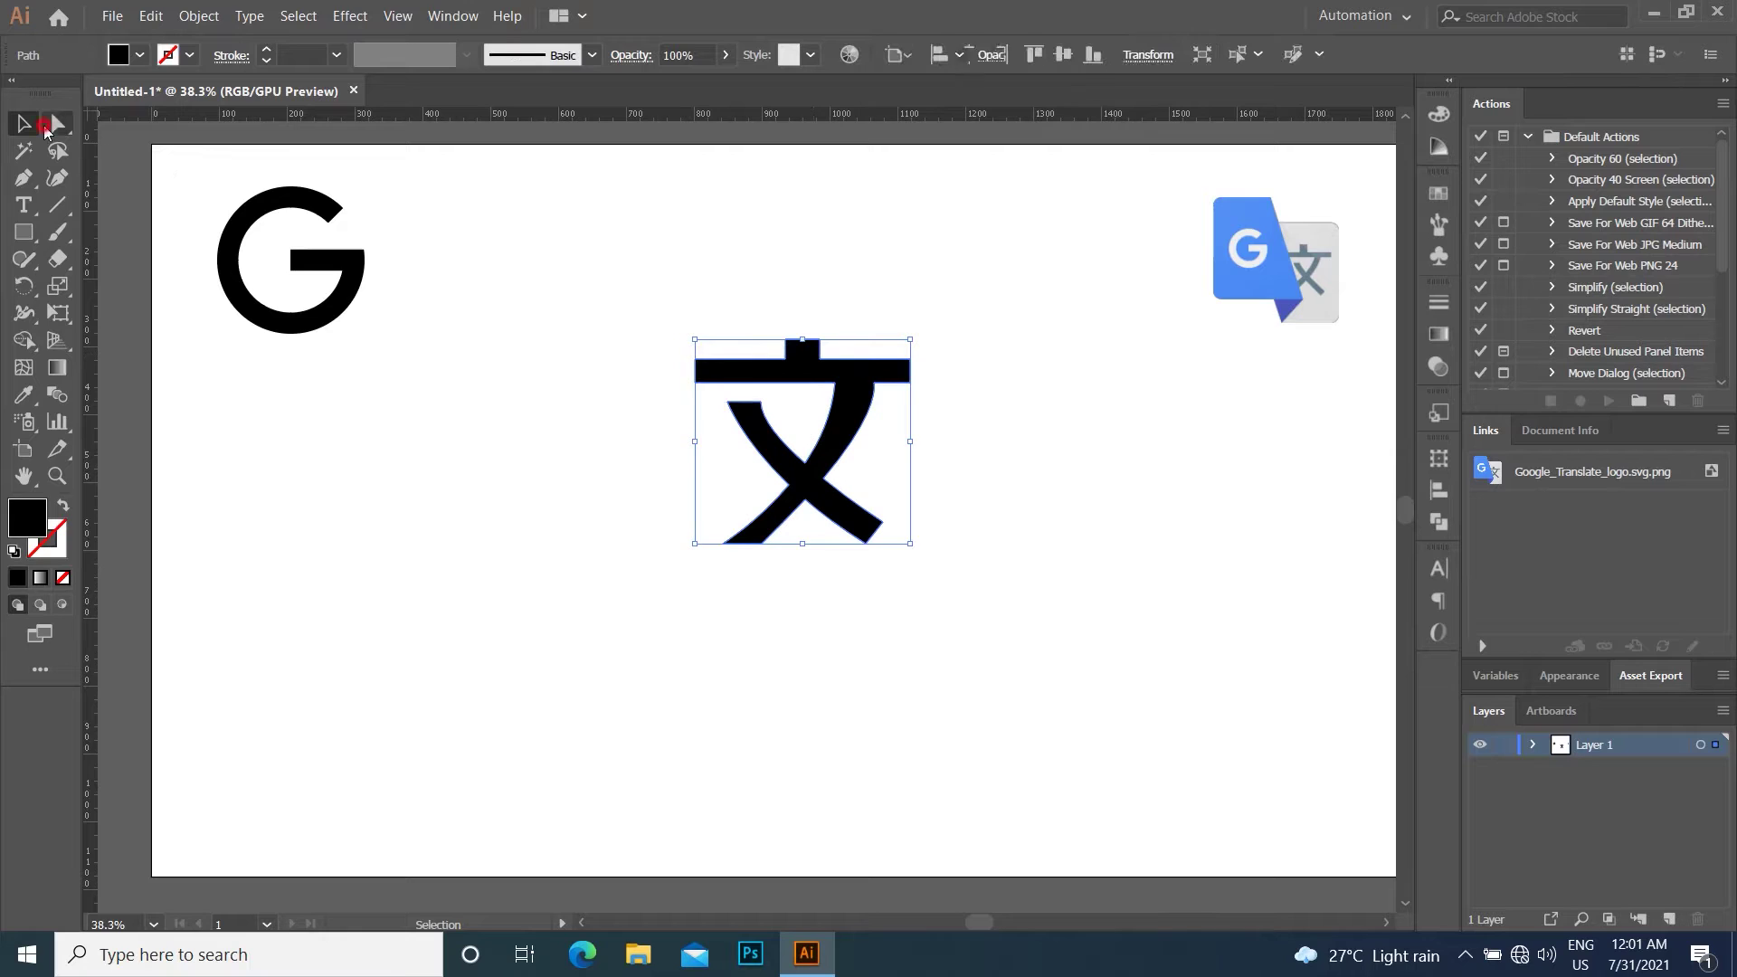
mouse_move(776, 327)
mouse_down()
mouse_move(833, 359)
mouse_move(816, 336)
mouse_up()
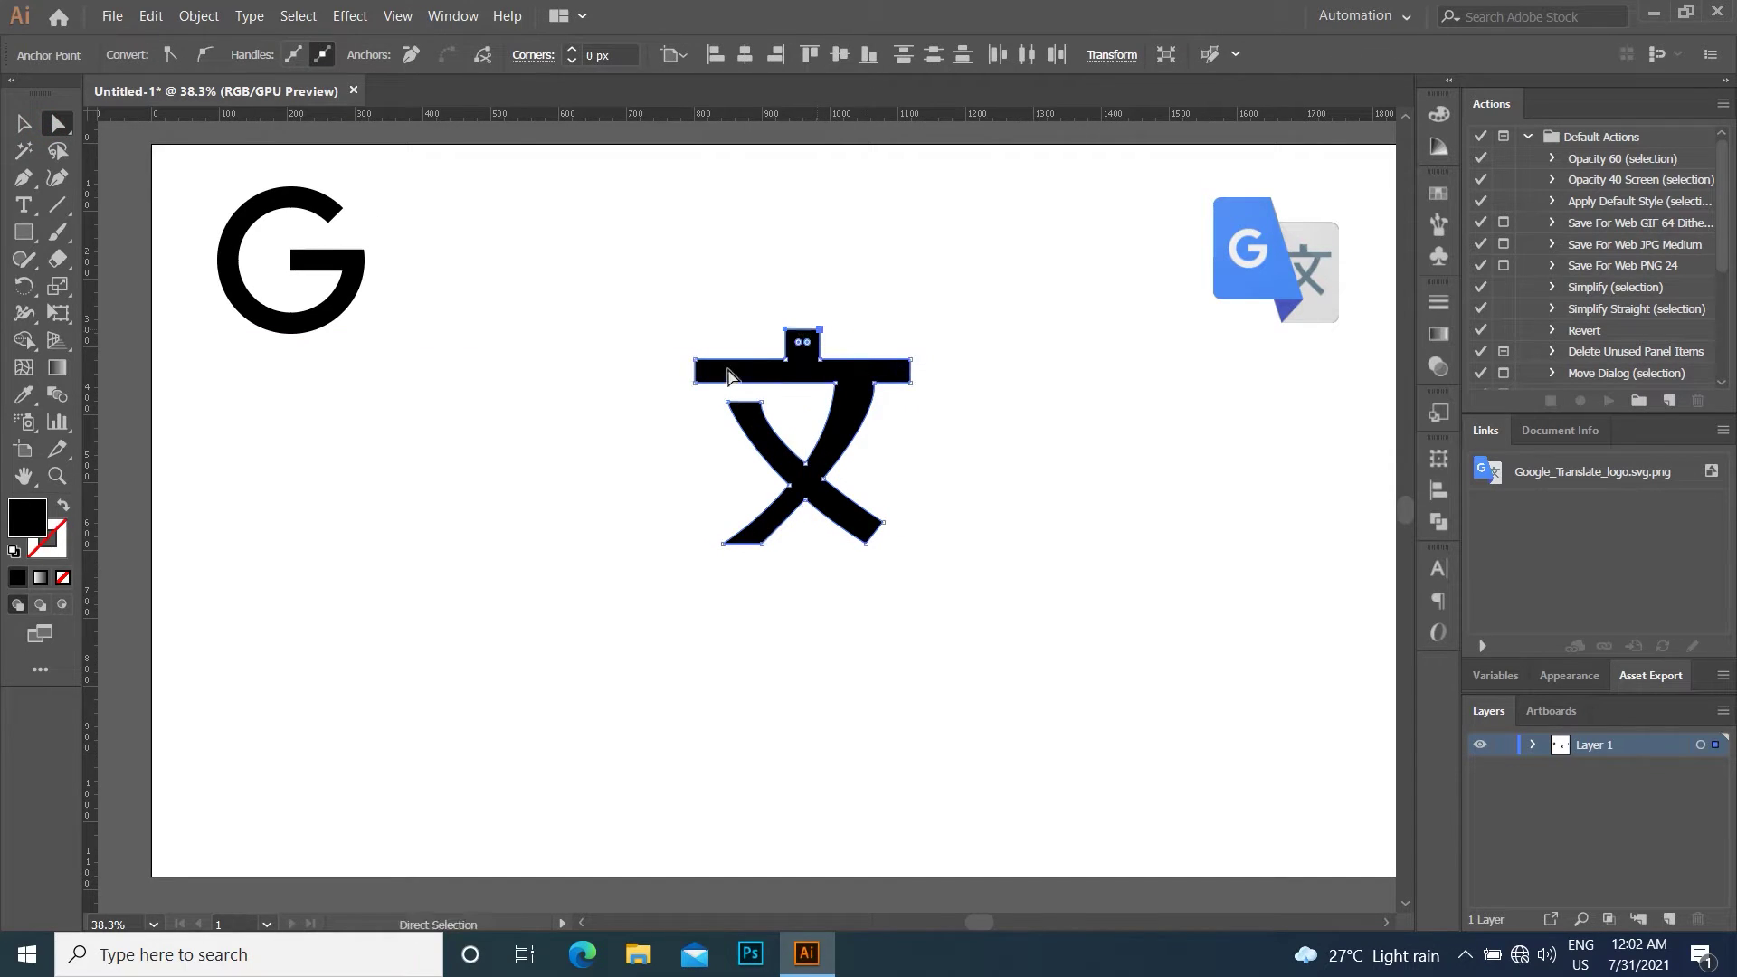
click(24, 123)
click(855, 320)
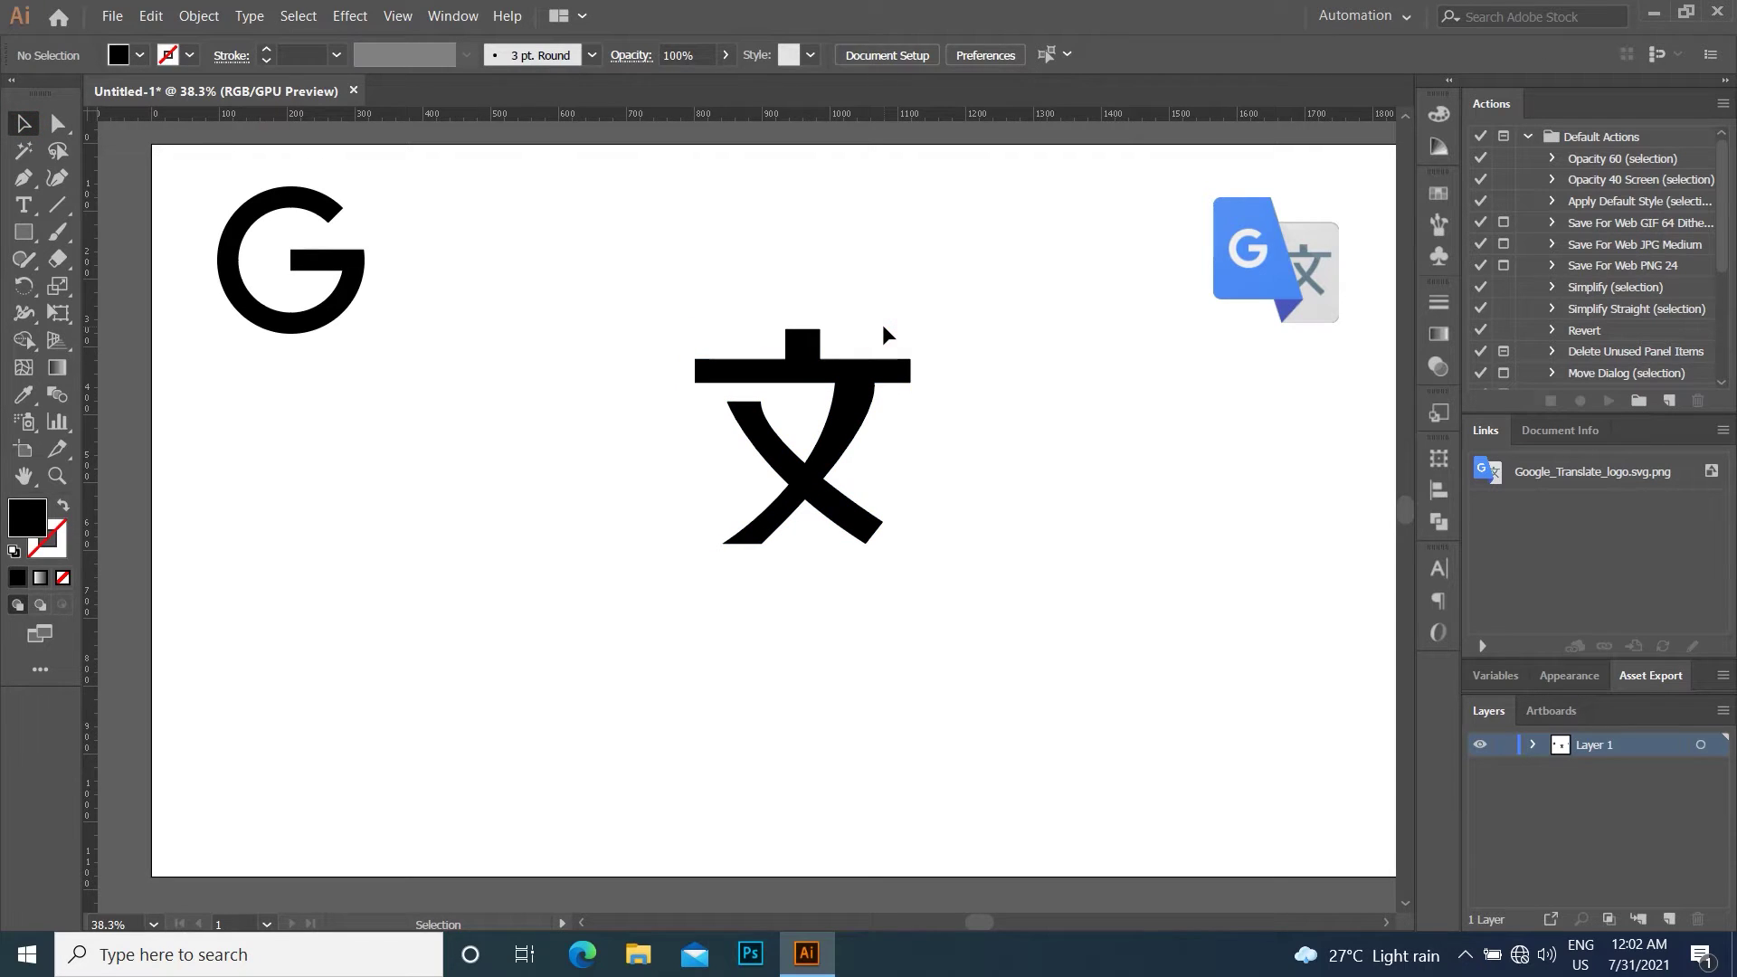
mouse_move(826, 373)
mouse_down()
mouse_move(611, 290)
mouse_move(531, 199)
mouse_up()
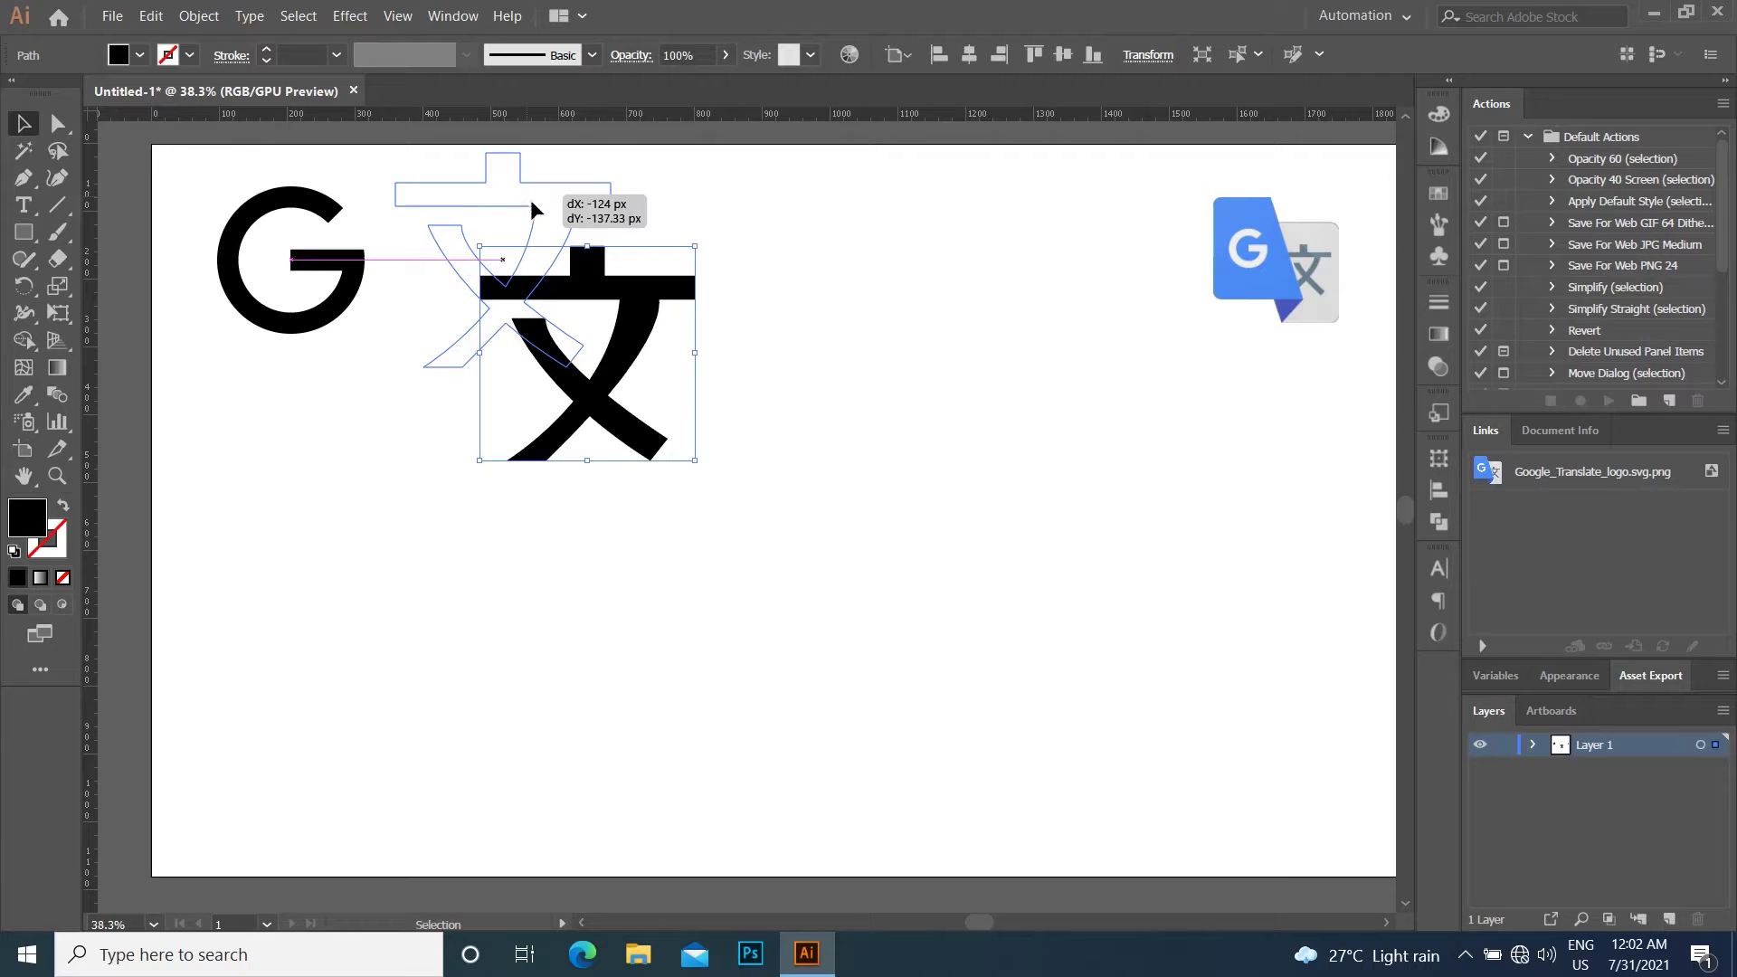
click(869, 334)
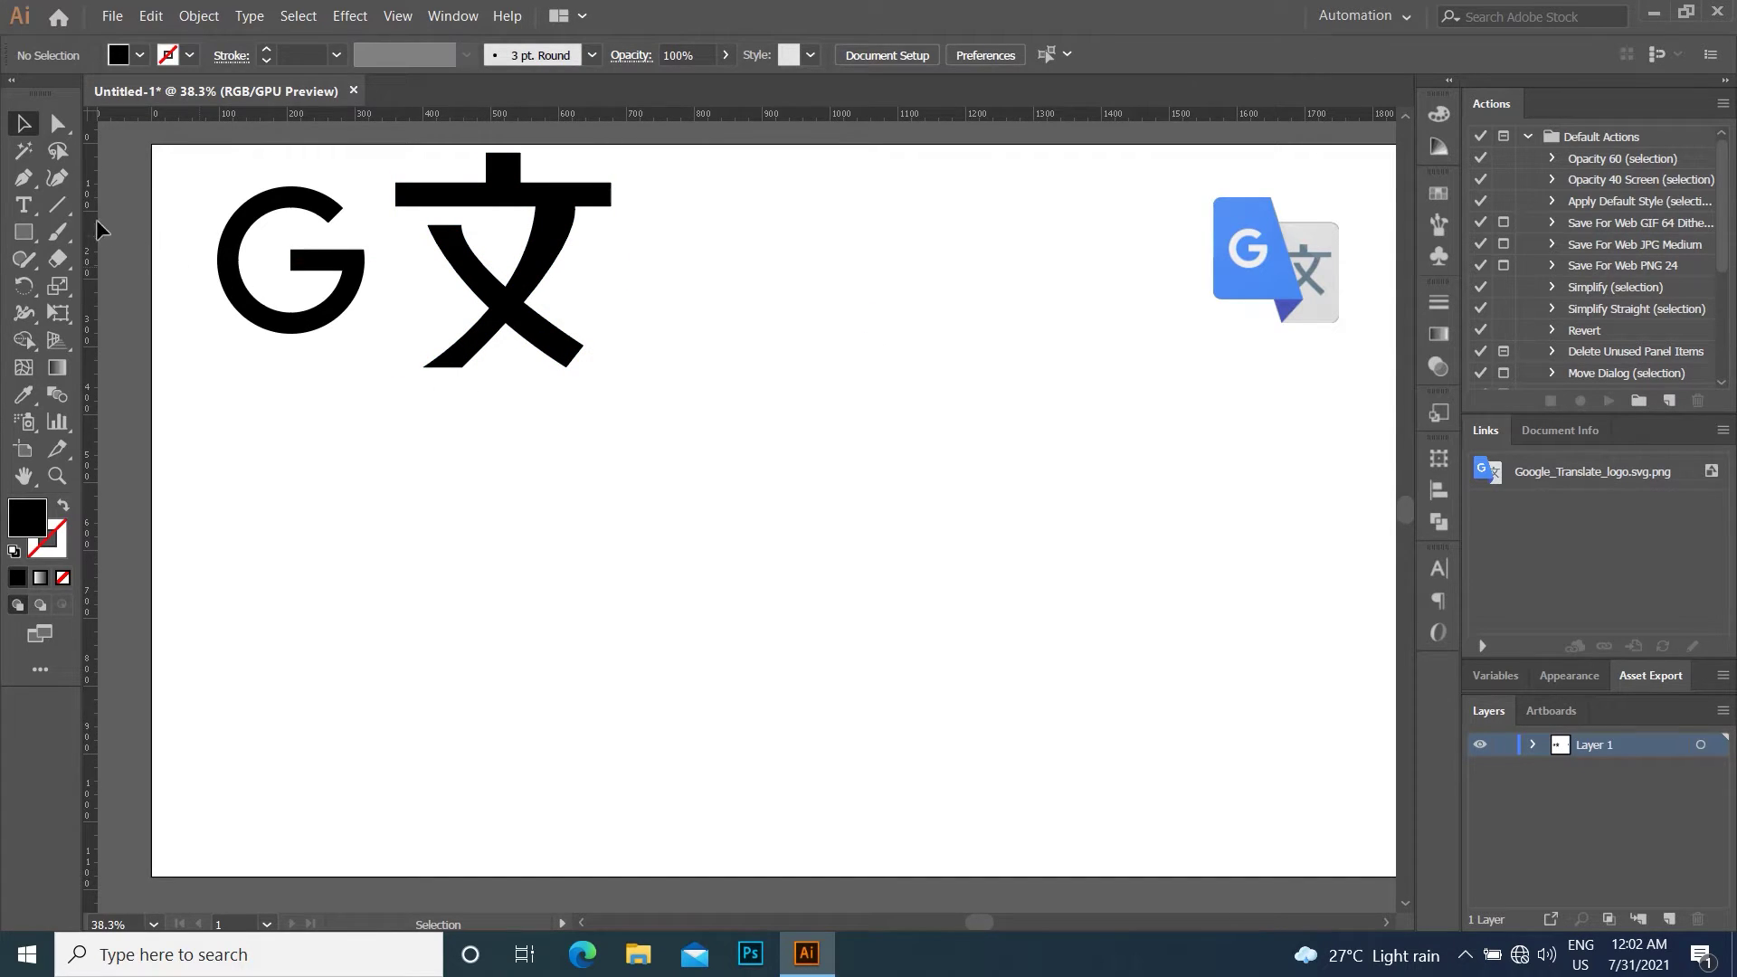
drag(25, 234, 63, 236)
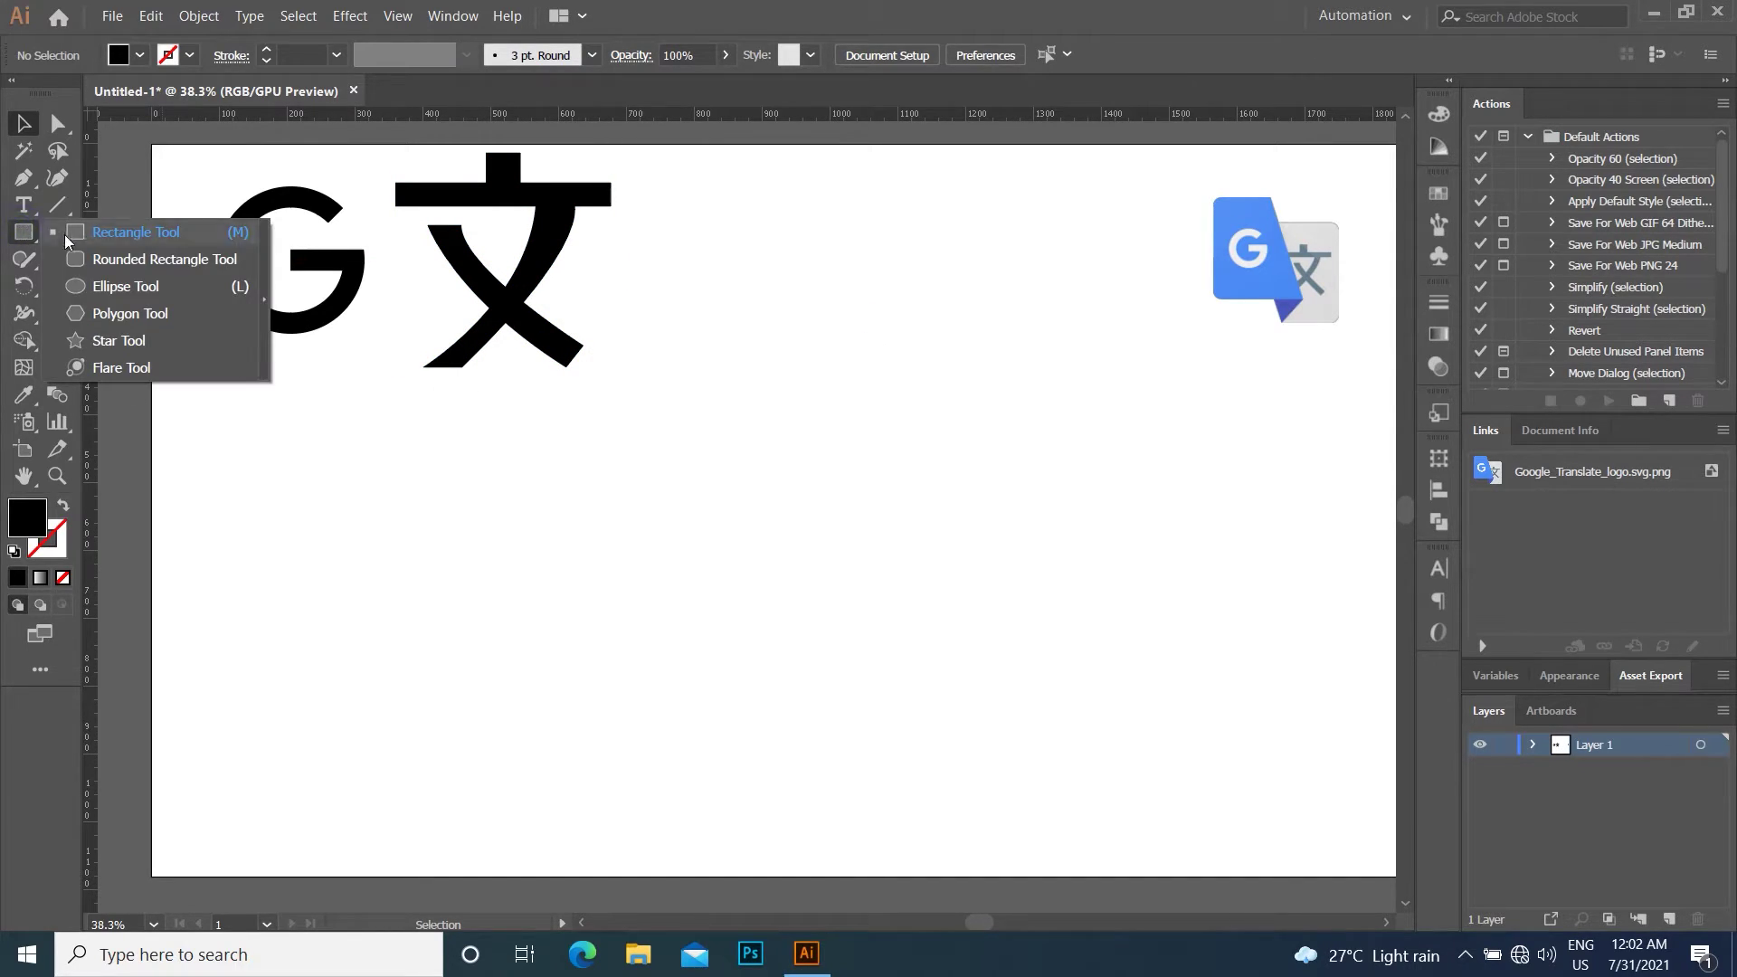
Draw a wide rectangle below the characters and a diagonal line across it.
click(507, 467)
mouse_move(531, 513)
mouse_down()
mouse_move(932, 647)
mouse_move(896, 666)
mouse_up()
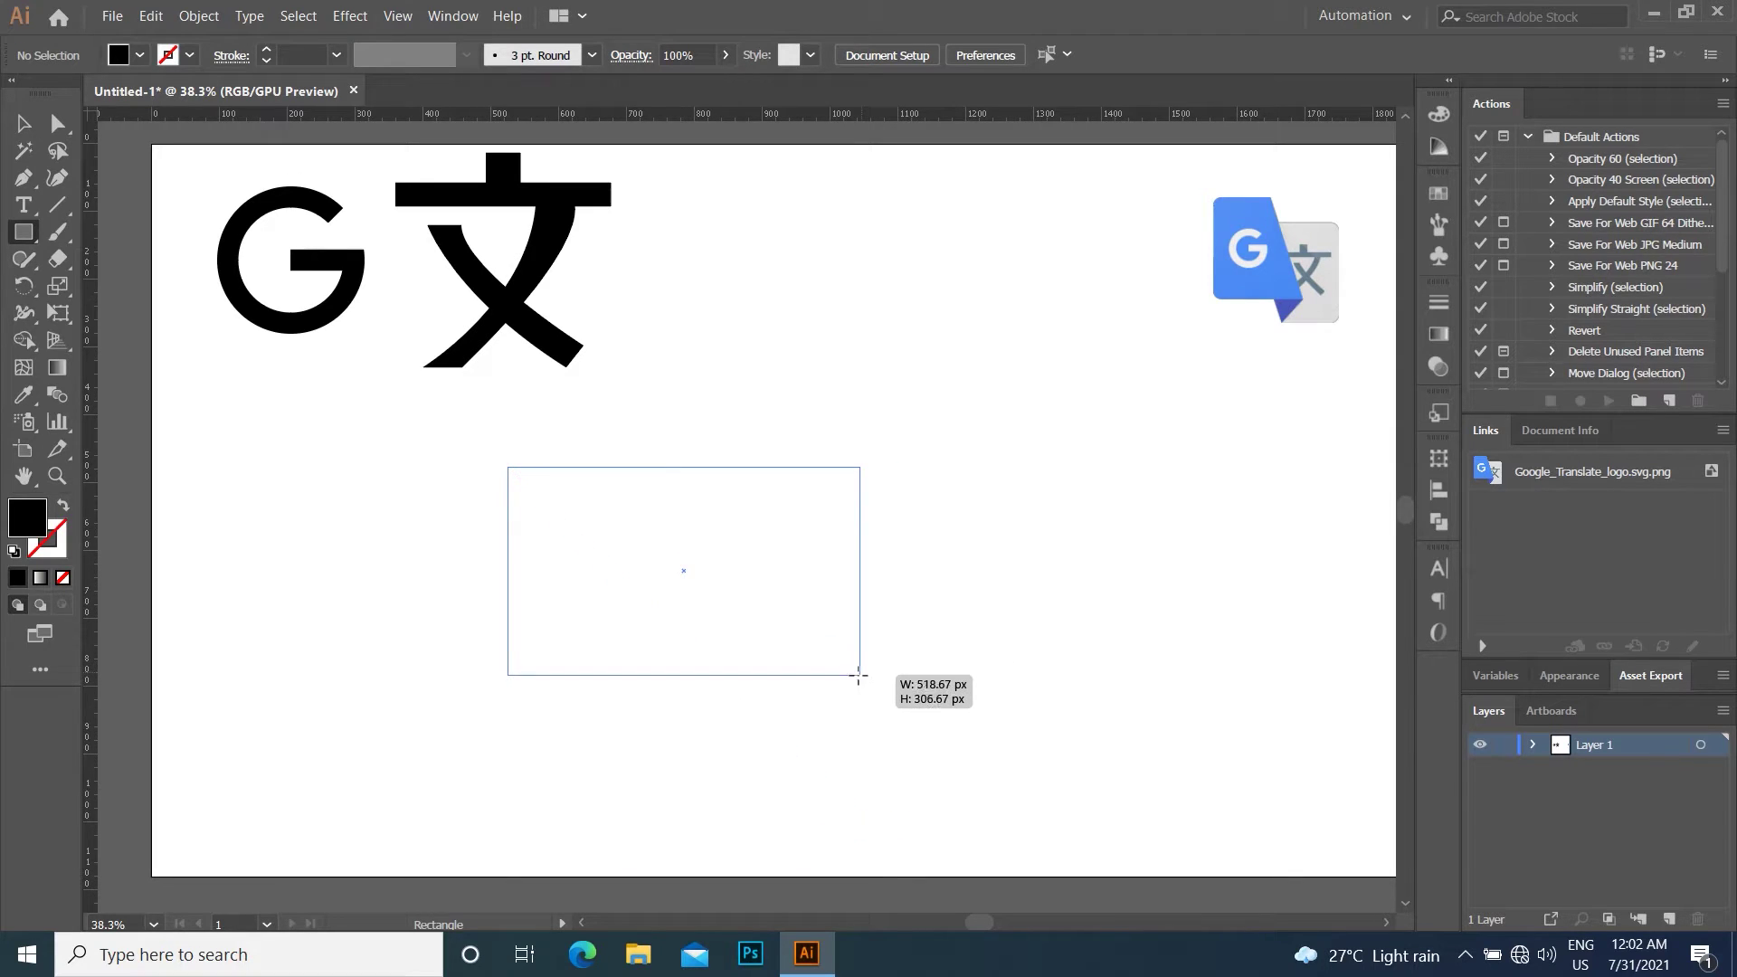
drag(897, 666, 865, 680)
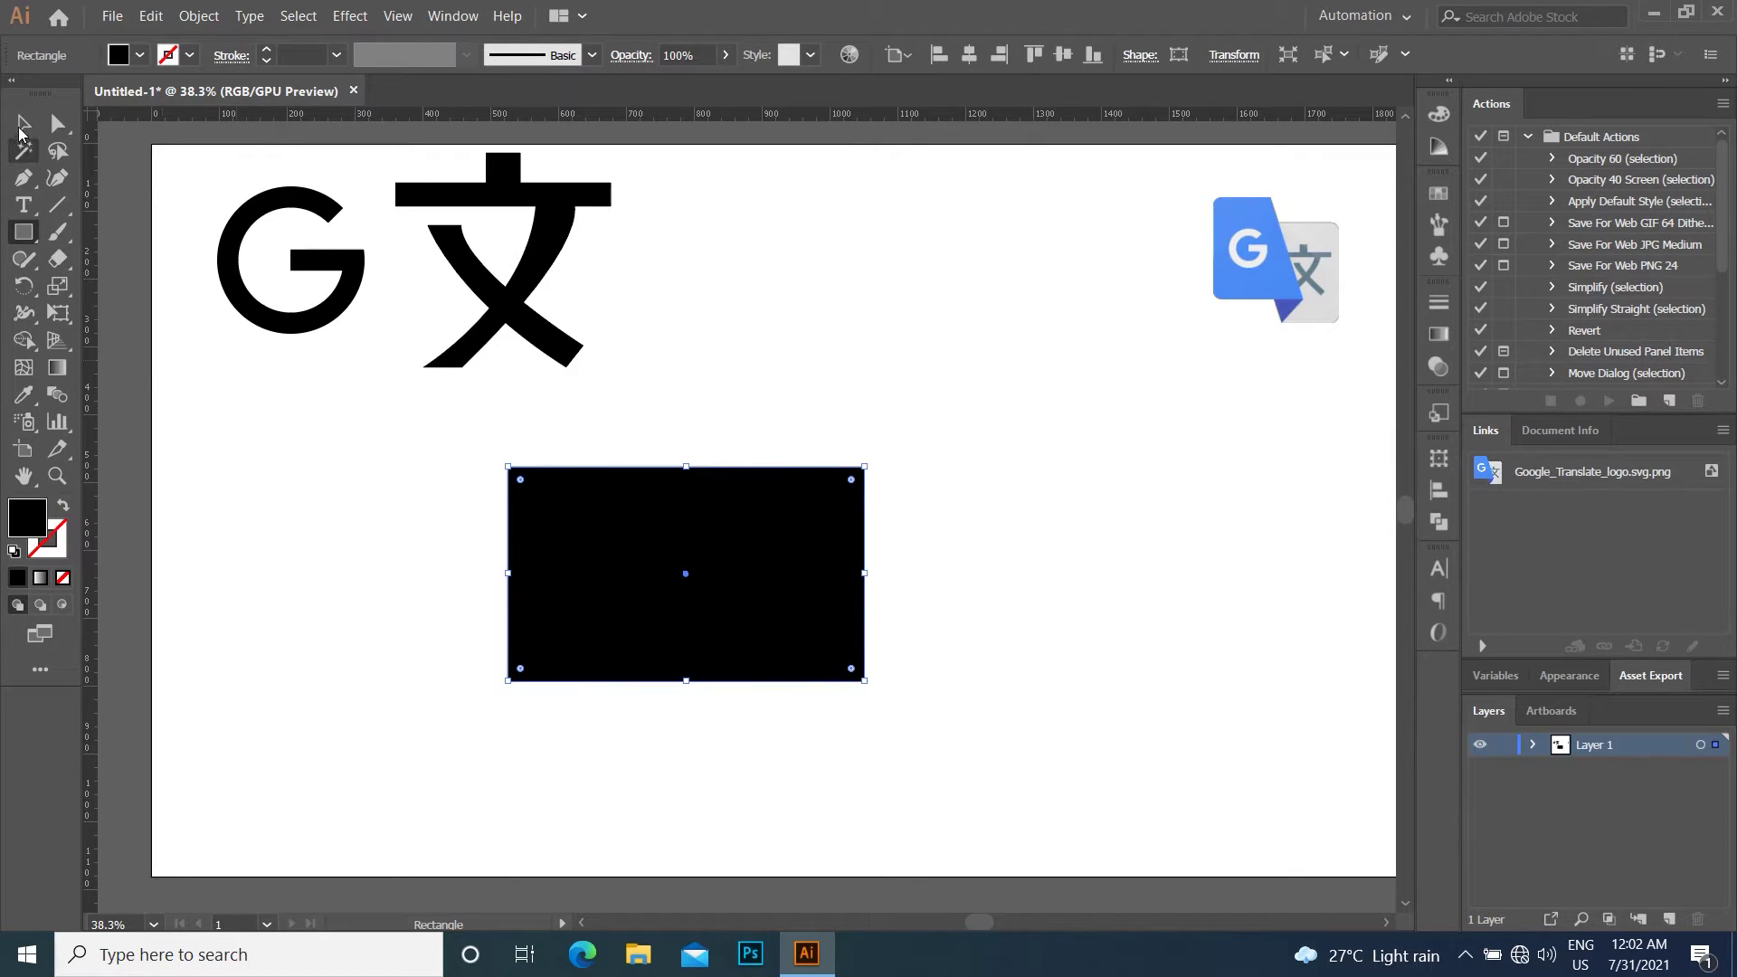
click(57, 204)
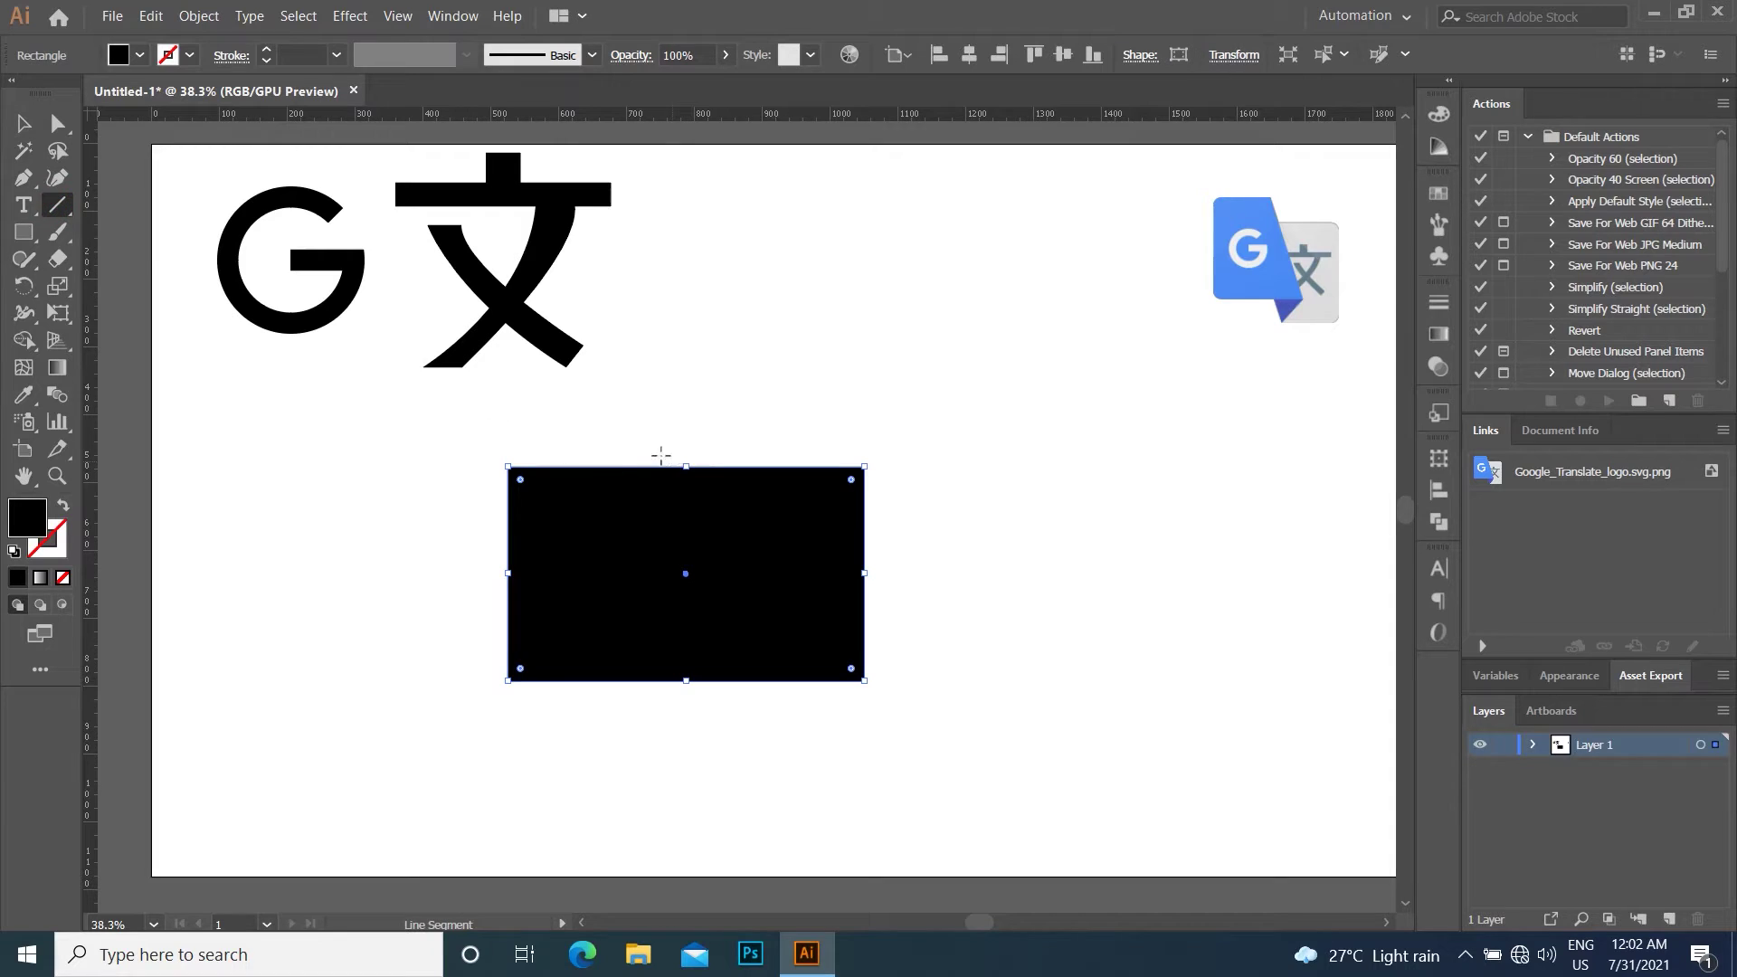
drag(623, 434, 757, 721)
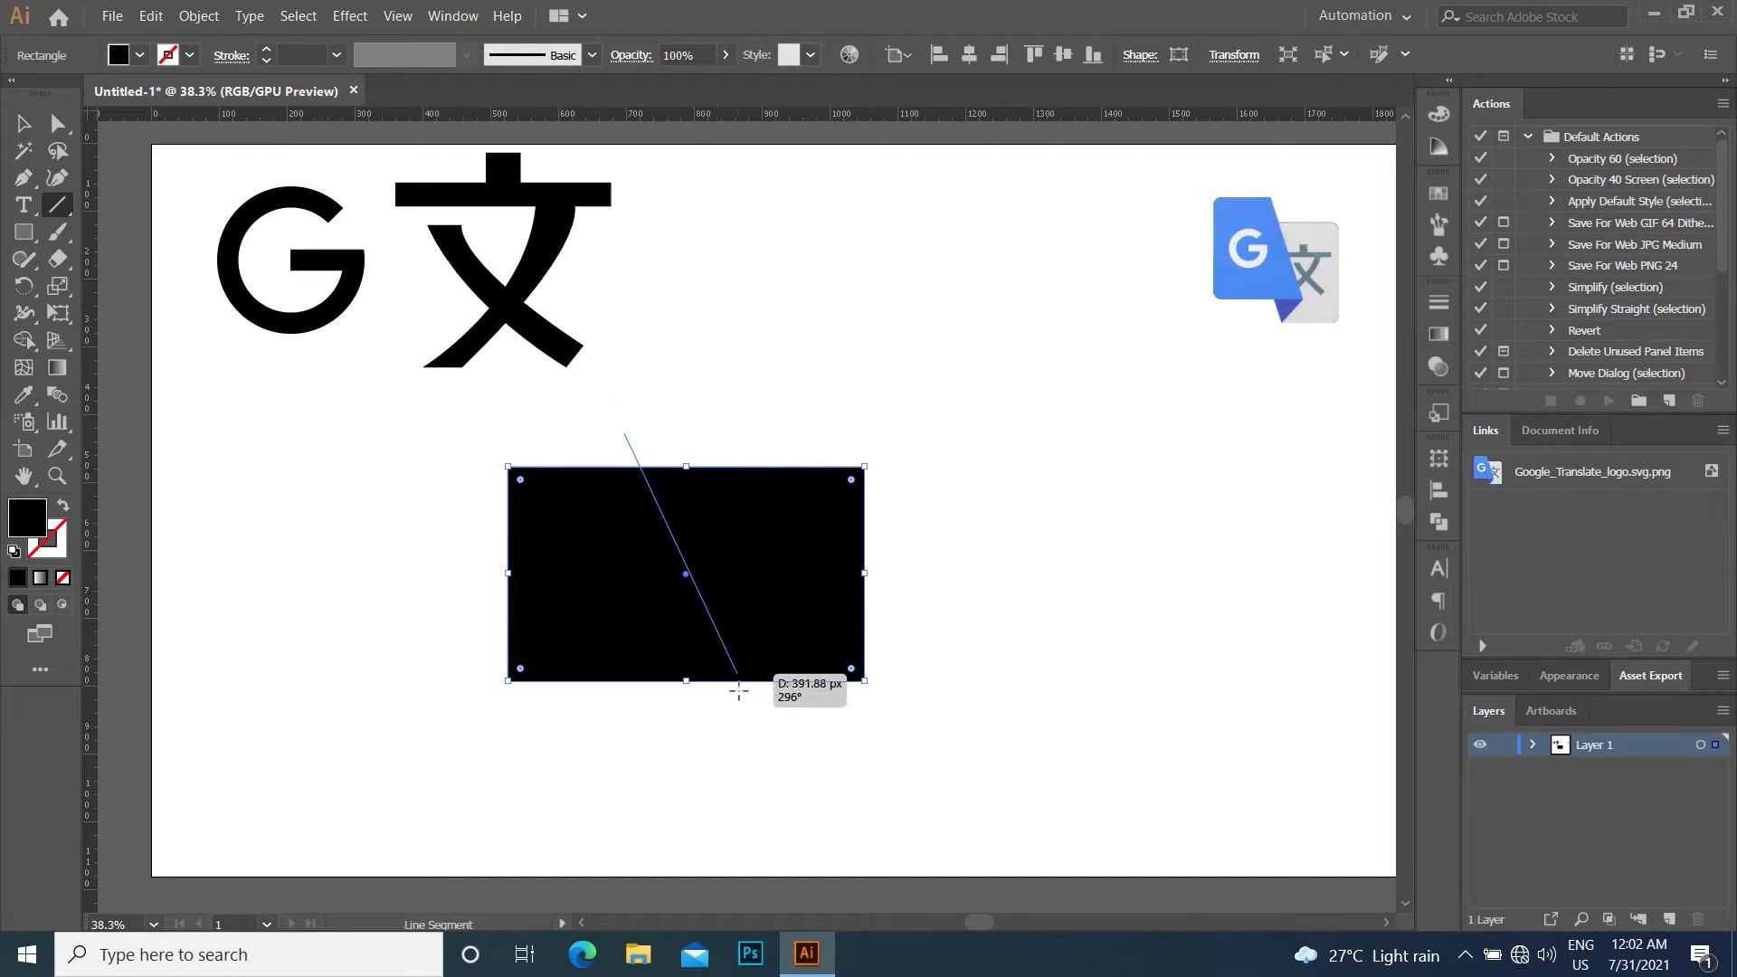
drag(756, 721, 756, 721)
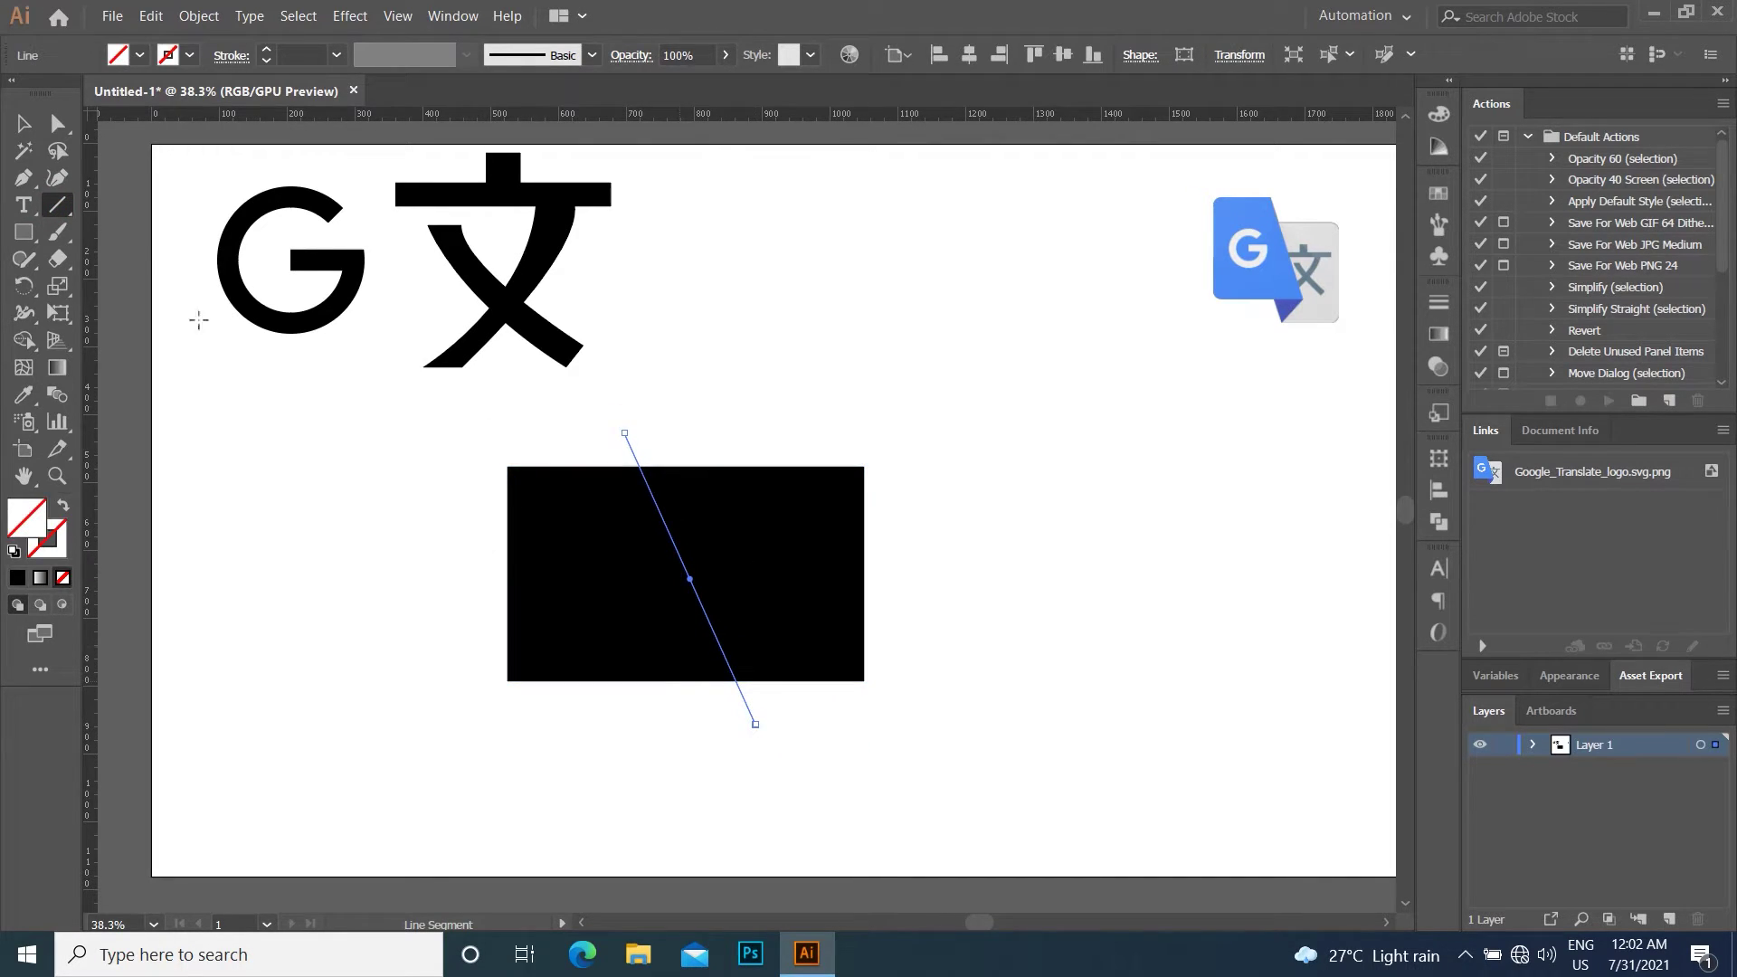
Give the line a black stroke and align rectangle and line on horizontal and vertical centres.
click(24, 124)
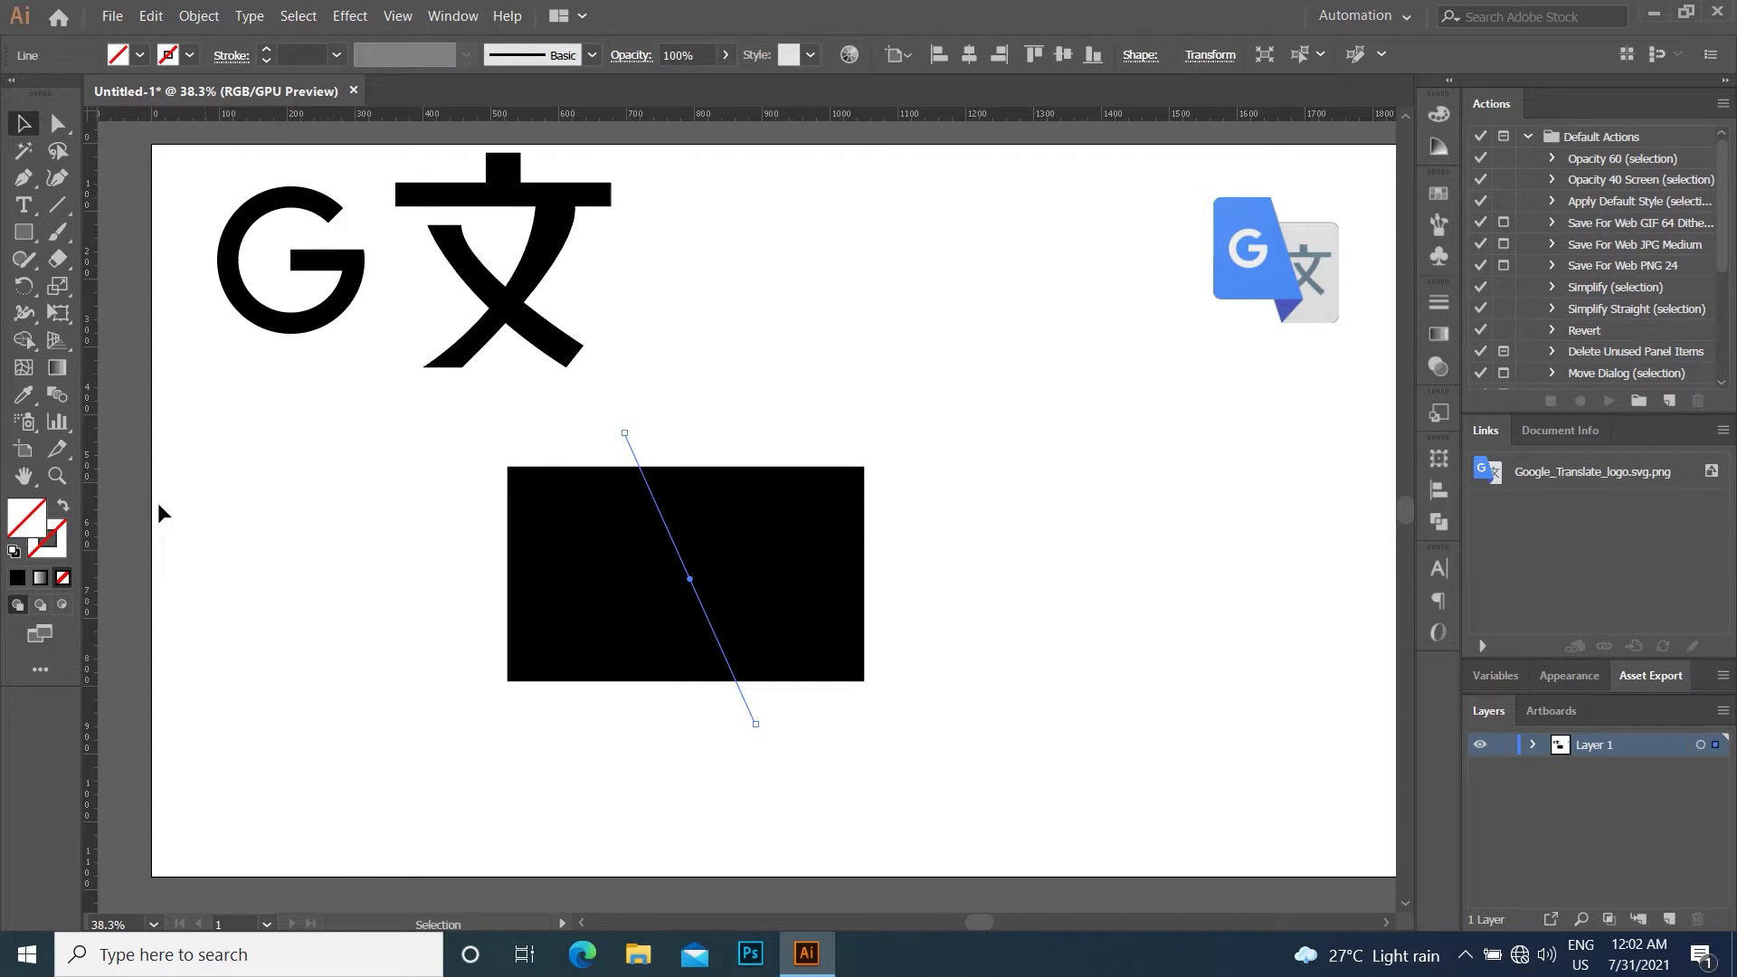
click(49, 543)
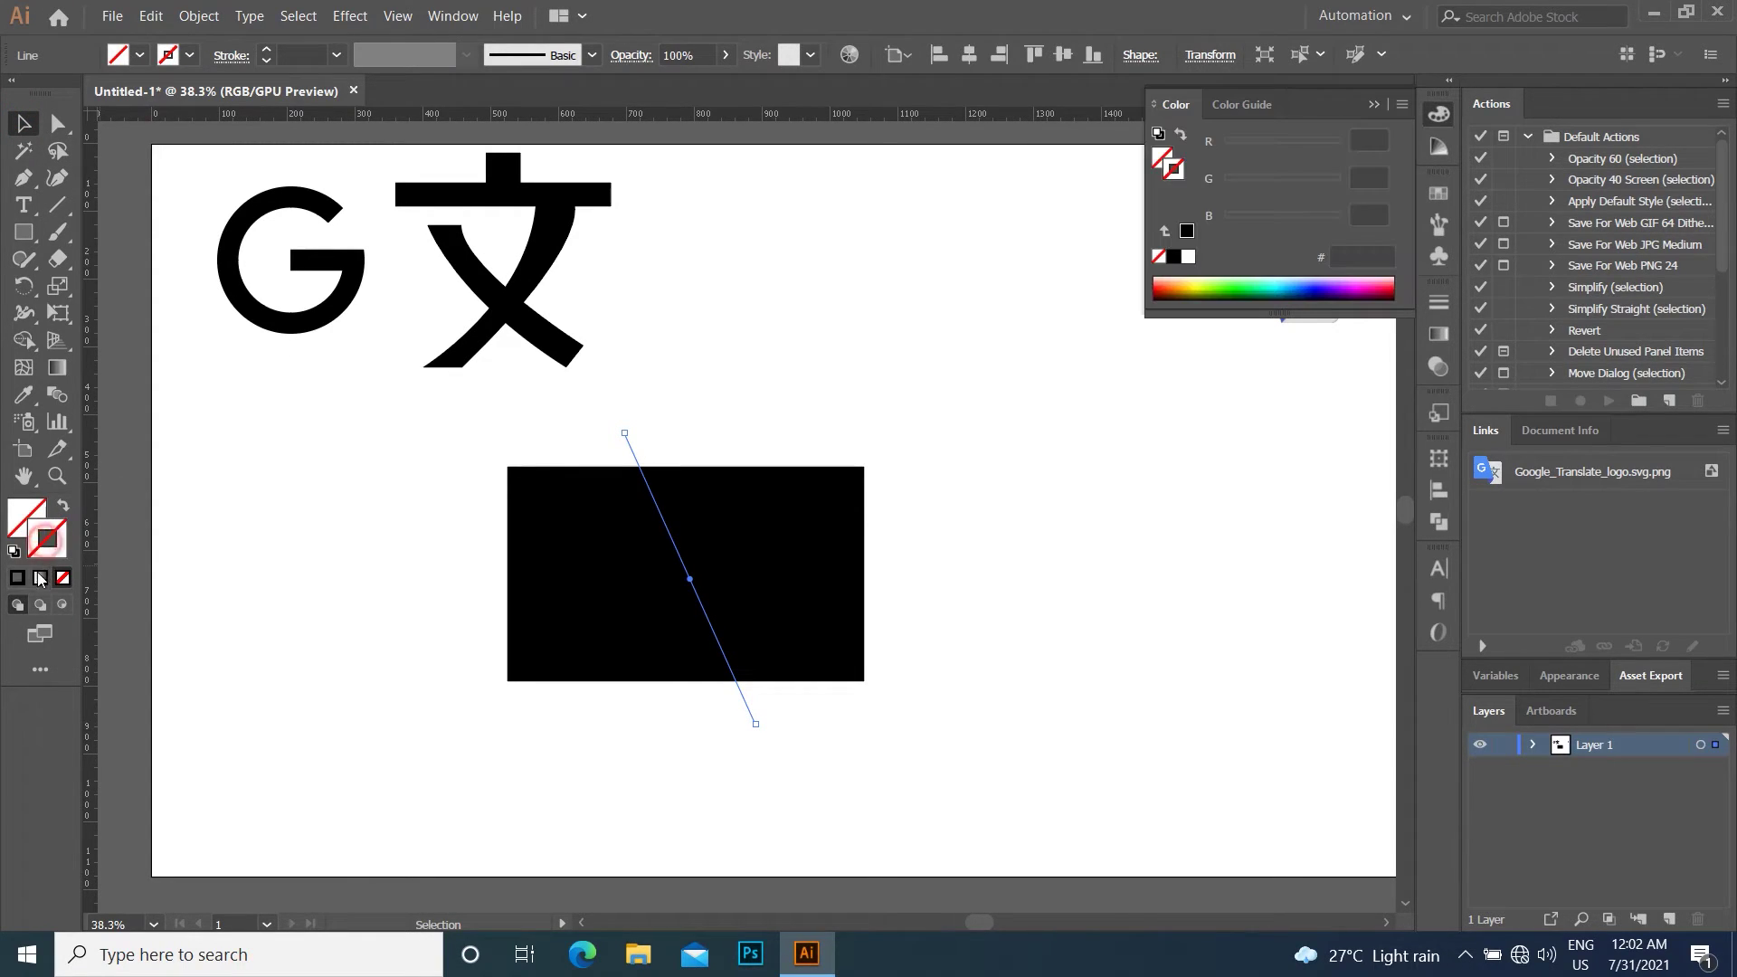
click(17, 577)
click(677, 413)
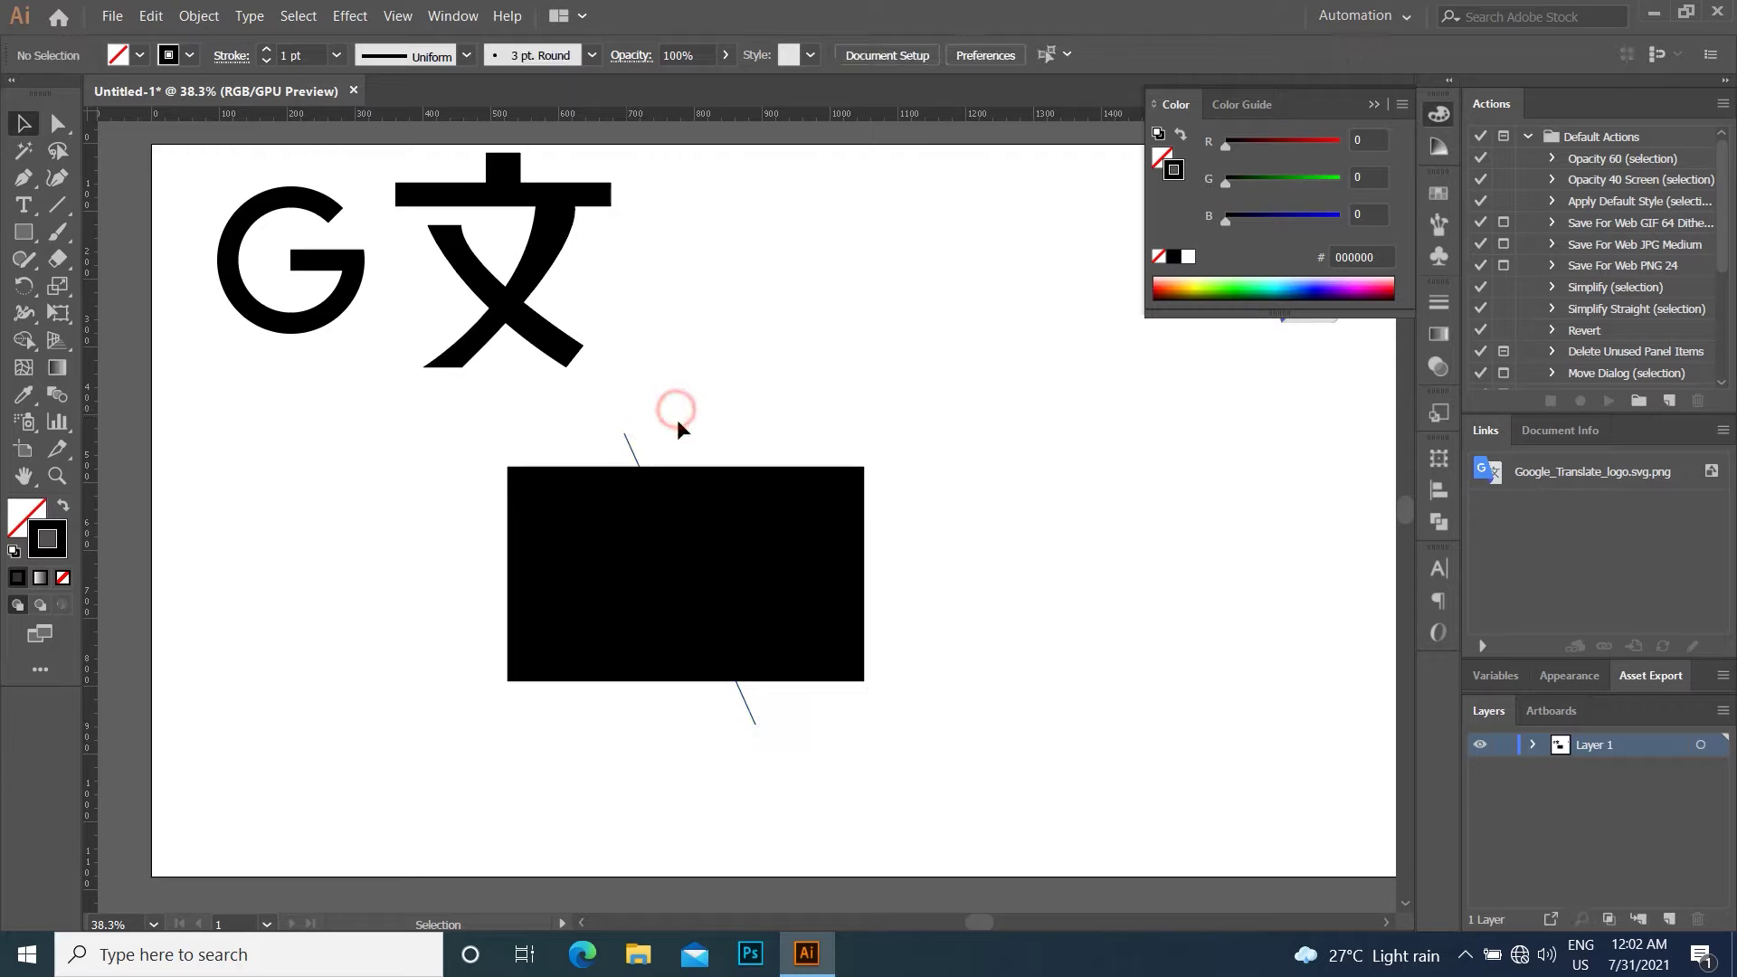
drag(547, 414, 845, 714)
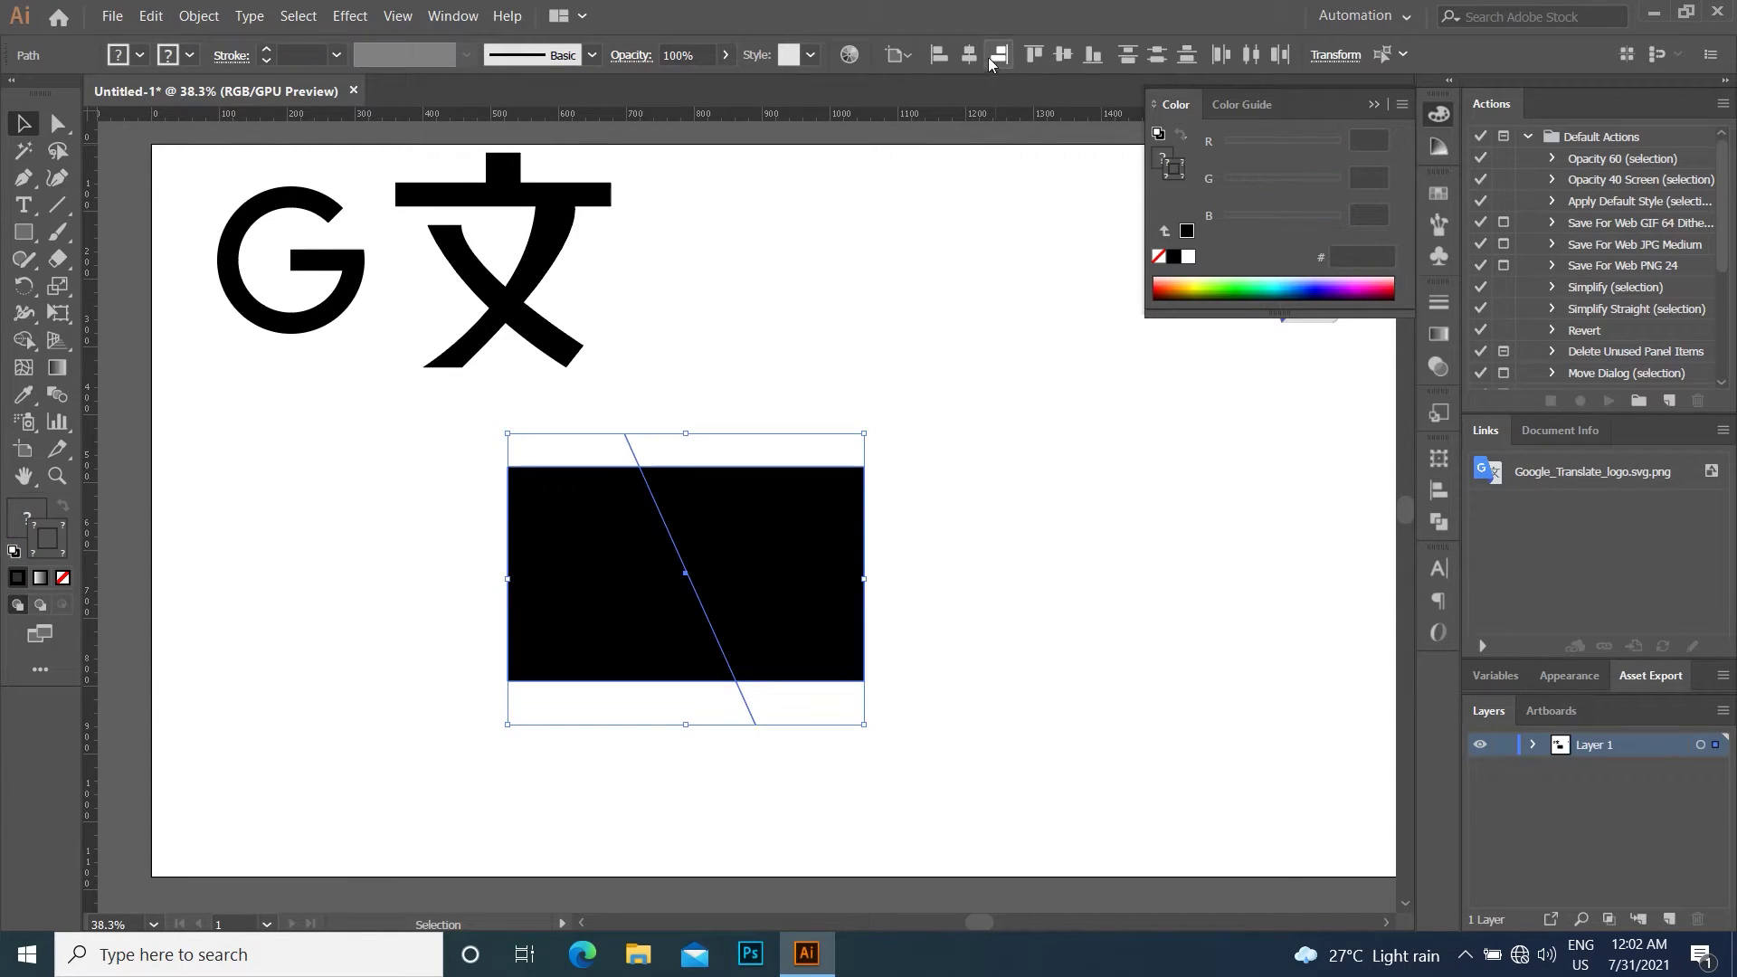
click(973, 54)
click(1064, 54)
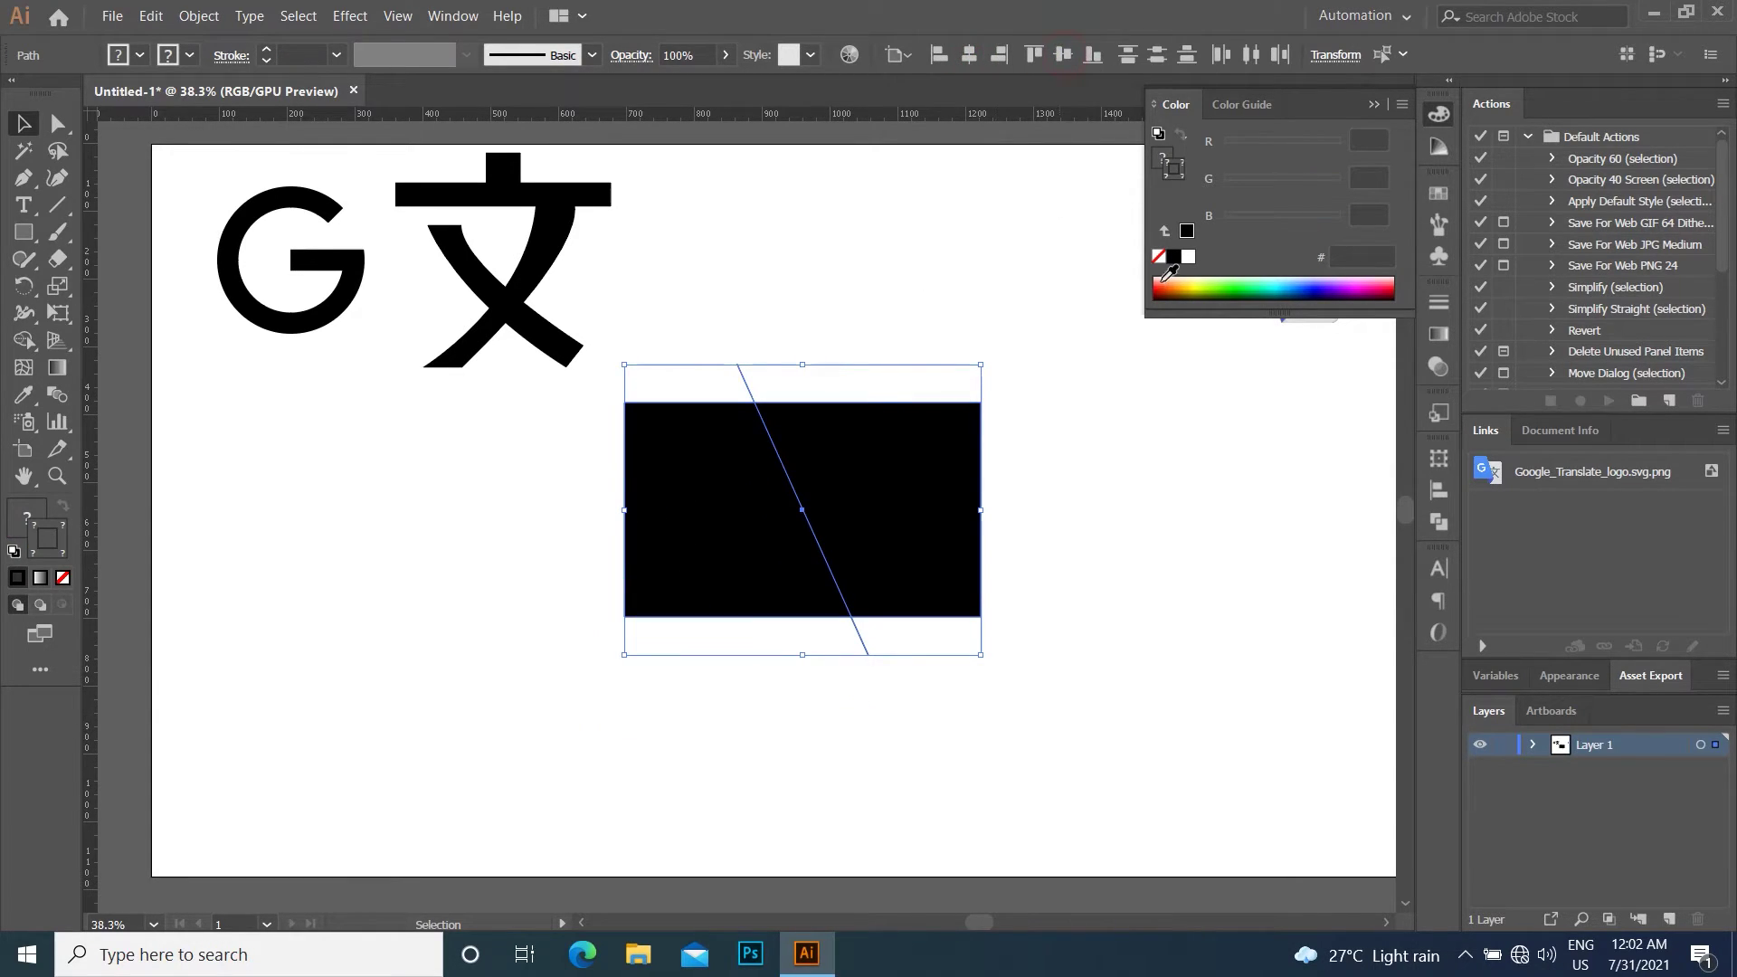
click(1131, 405)
click(1381, 105)
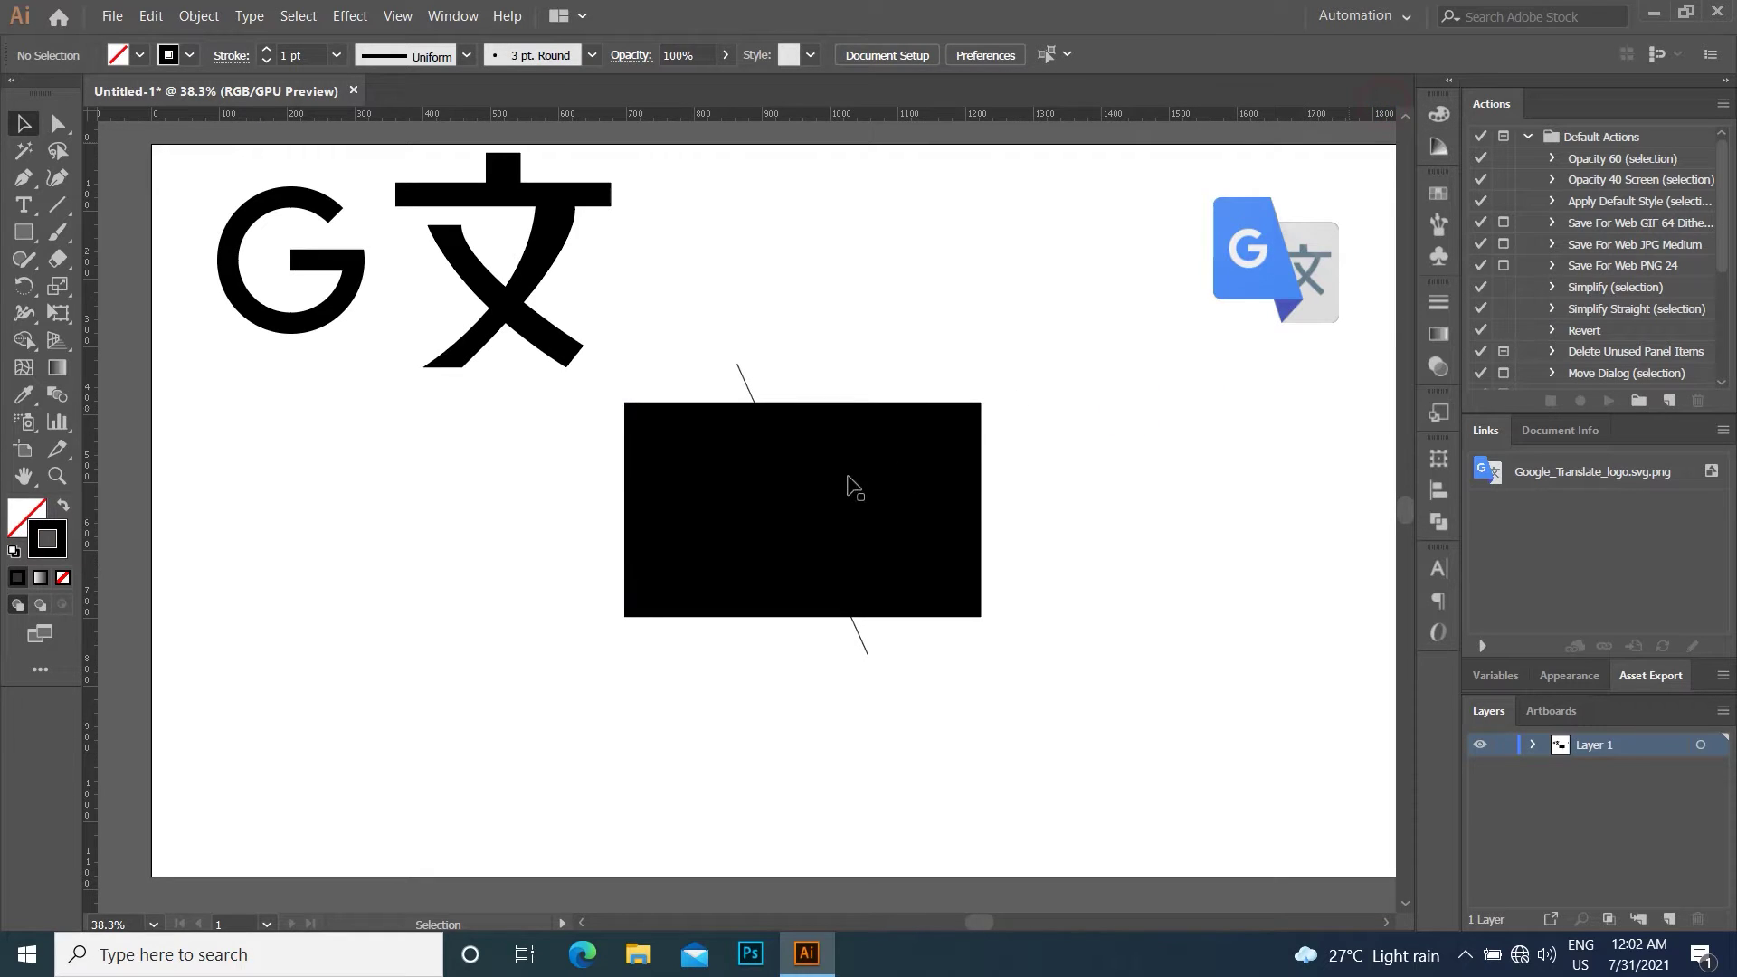
click(841, 466)
Split the black rectangle along the diagonal line with Shape Builder.
drag(709, 398, 966, 614)
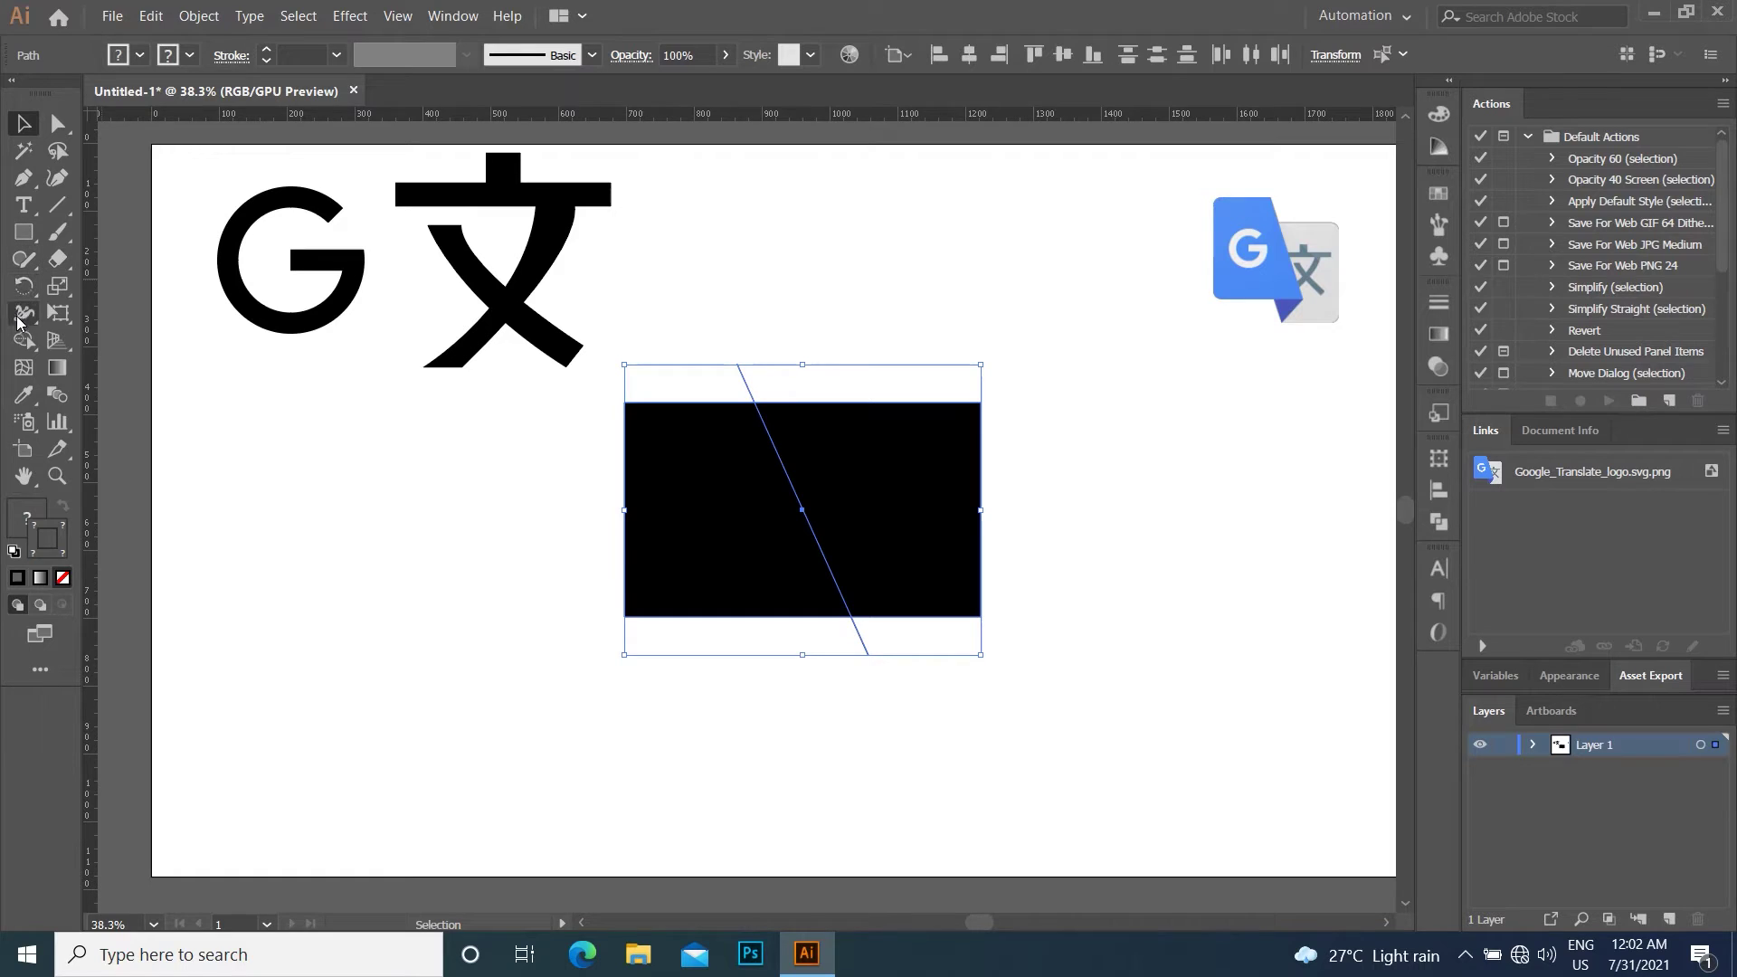
drag(24, 340, 87, 348)
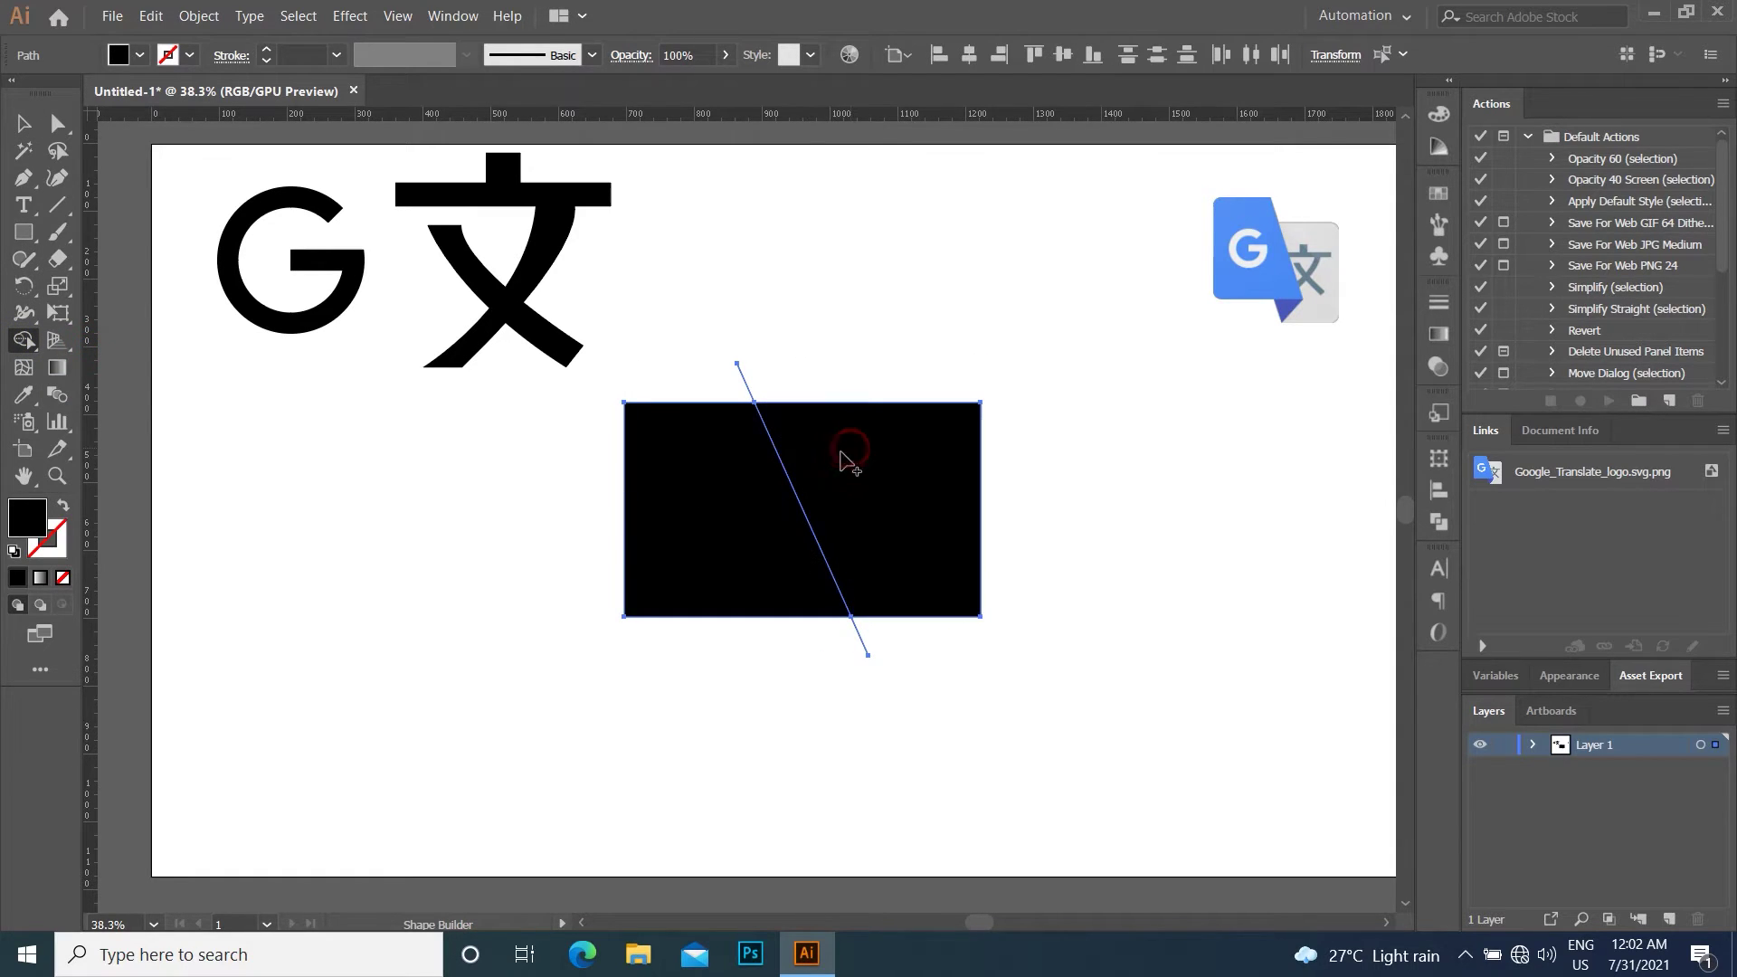
click(707, 496)
key(v)
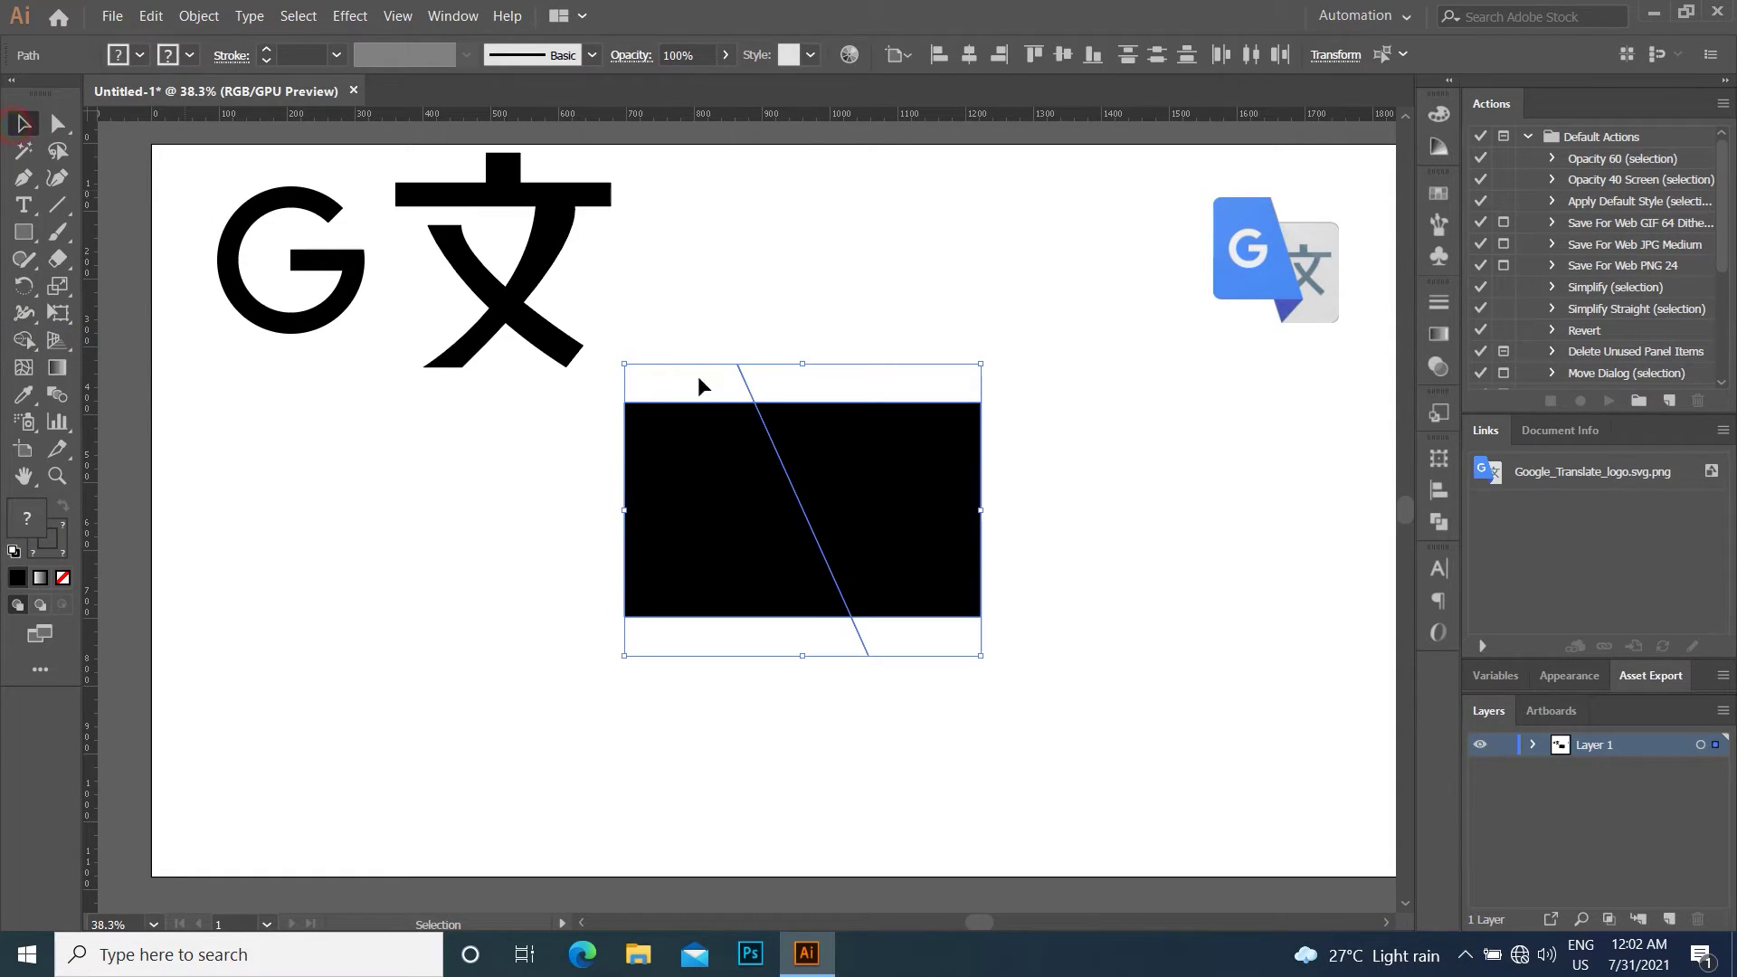
Clear the stray line ends above and below the rectangle.
click(749, 379)
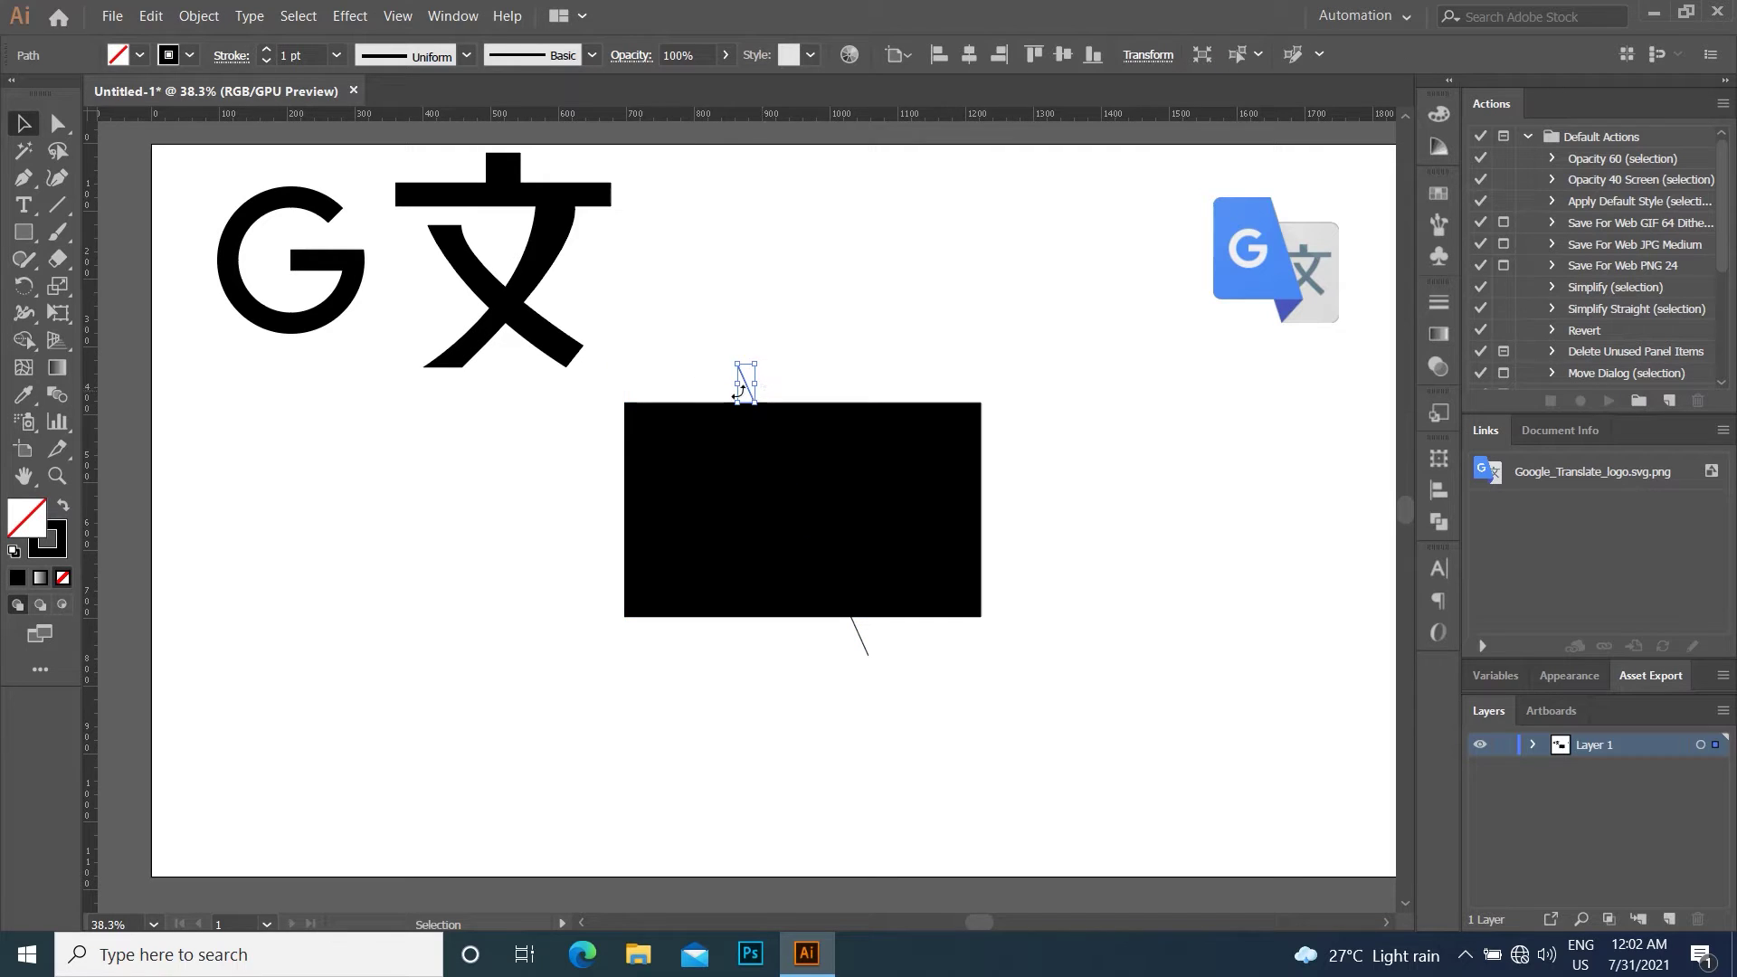
click(152, 16)
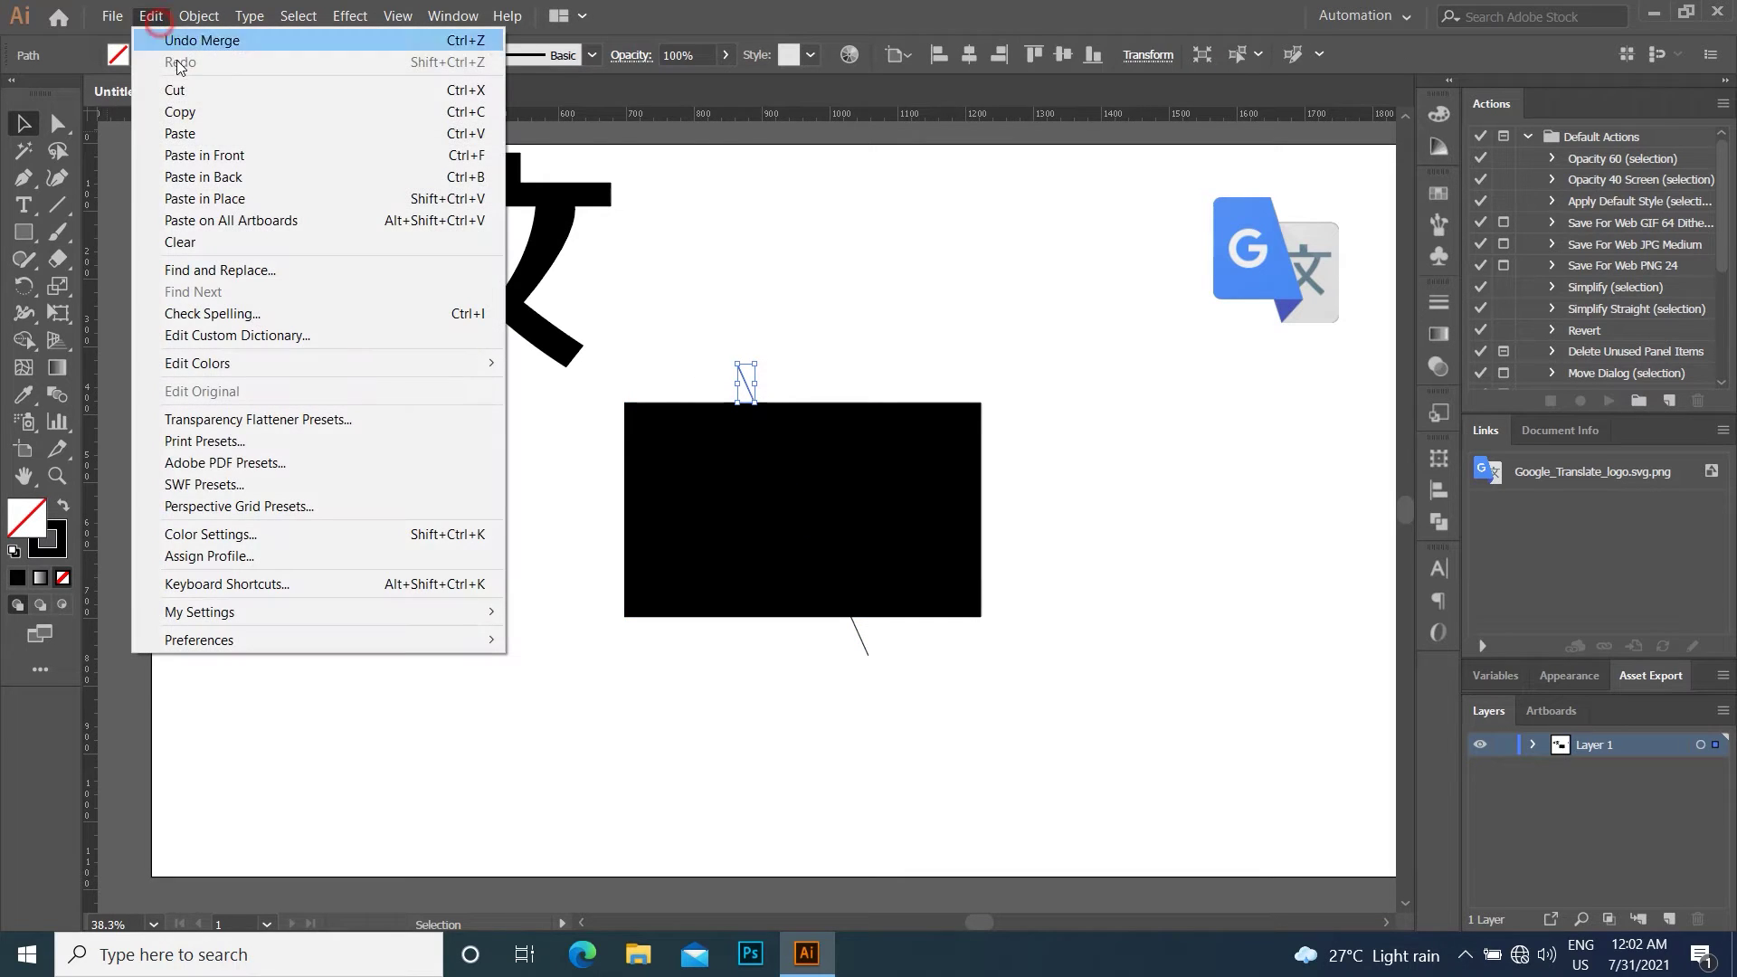
click(194, 241)
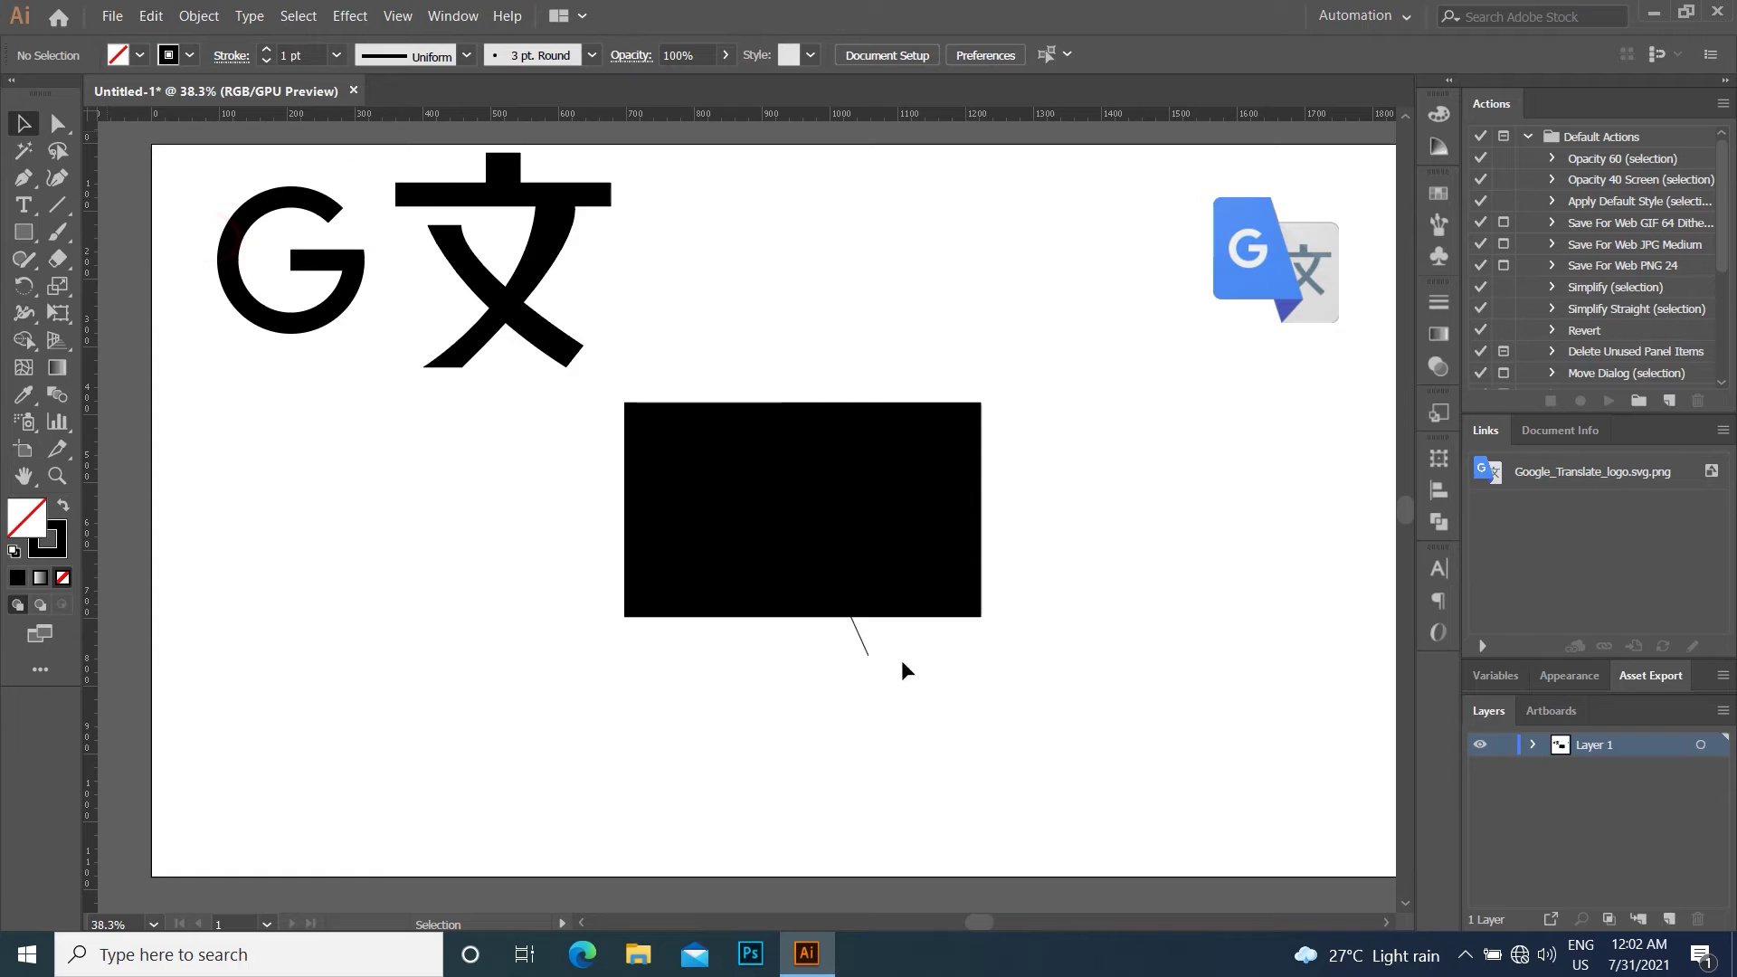
drag(901, 660, 819, 631)
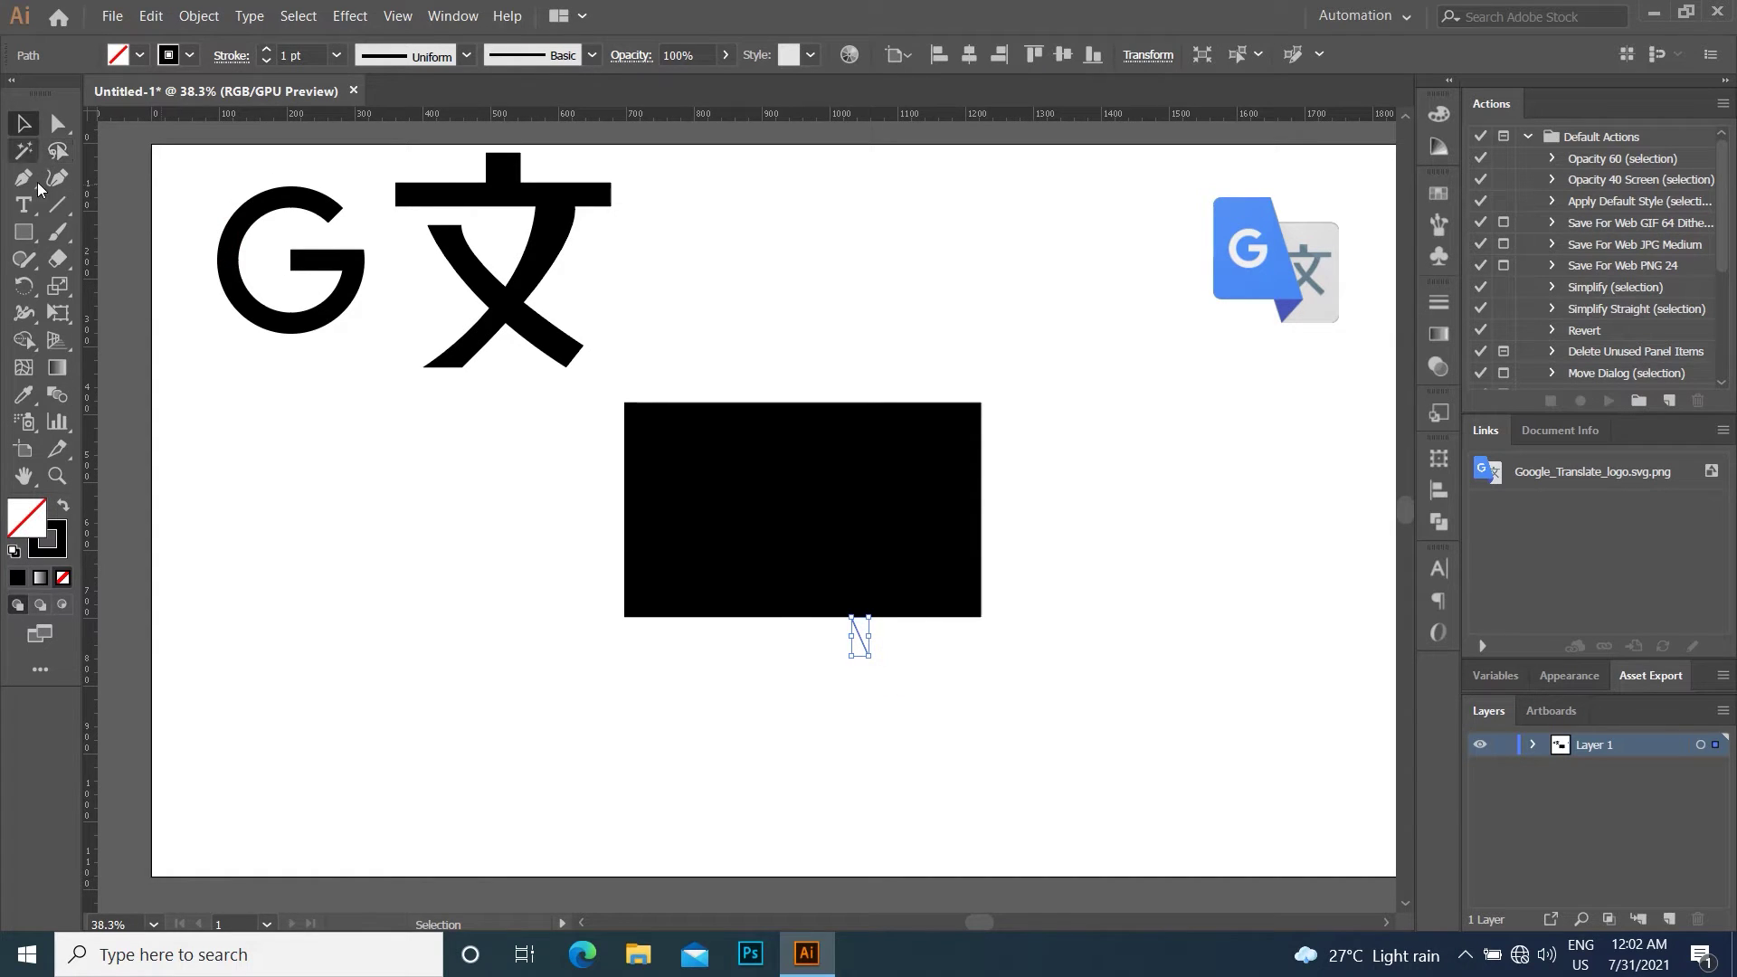
click(151, 16)
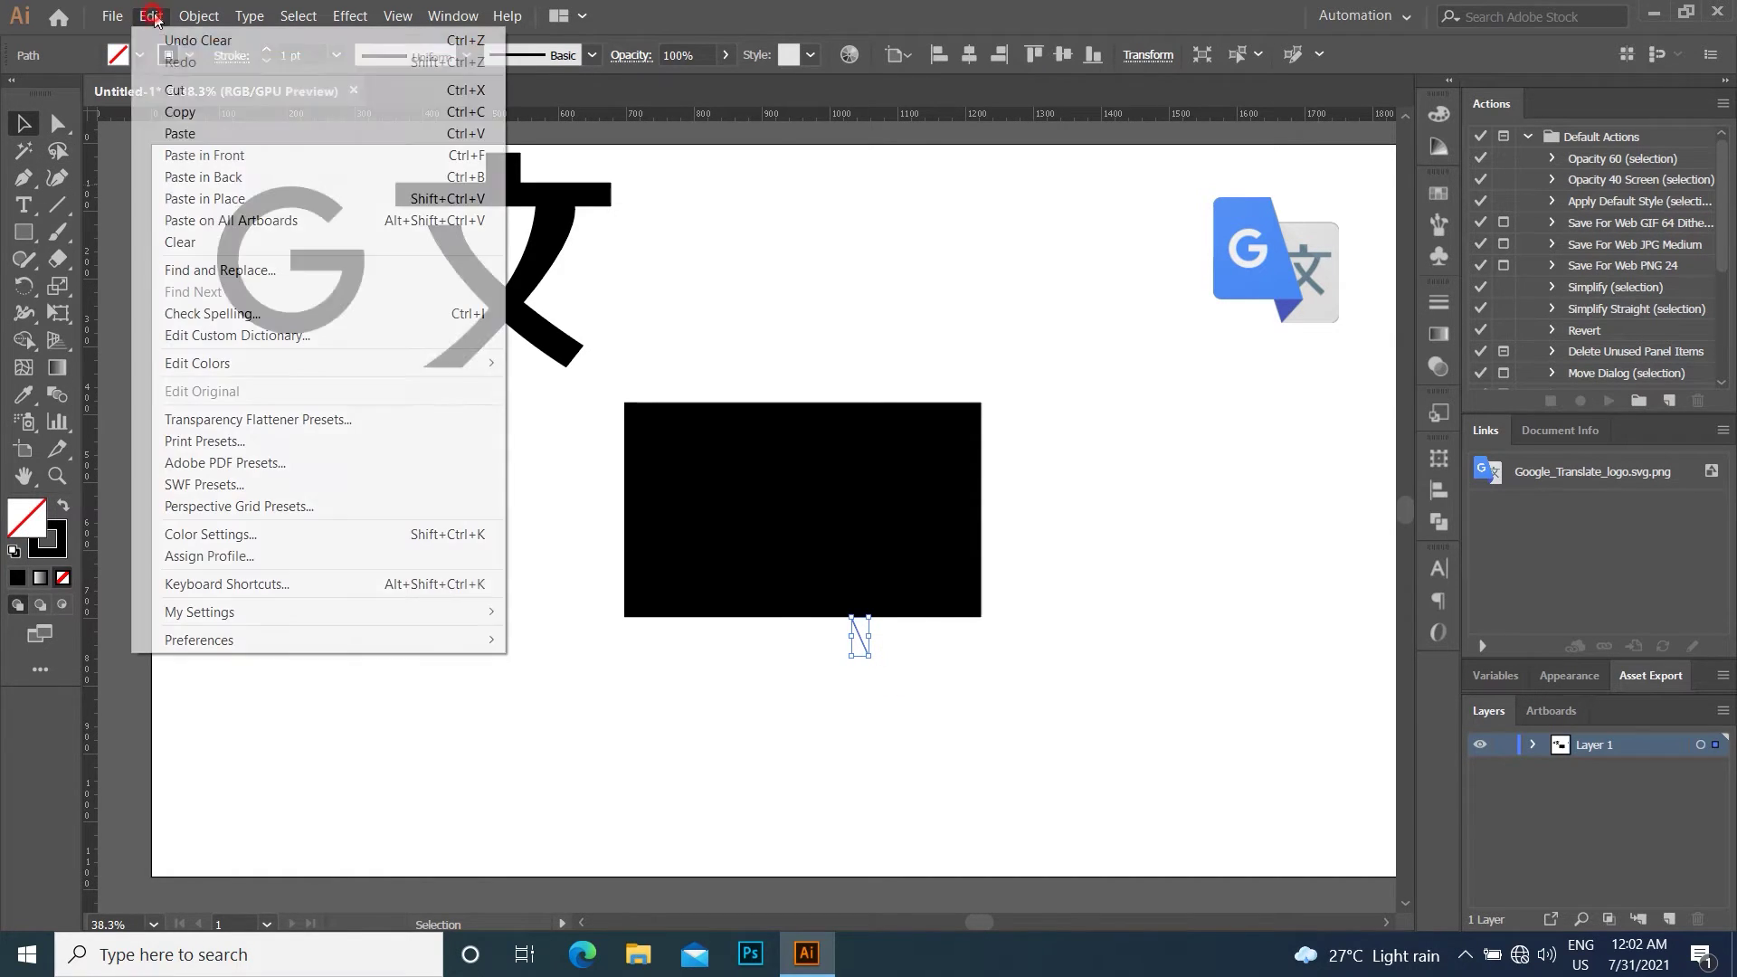
click(195, 242)
click(894, 484)
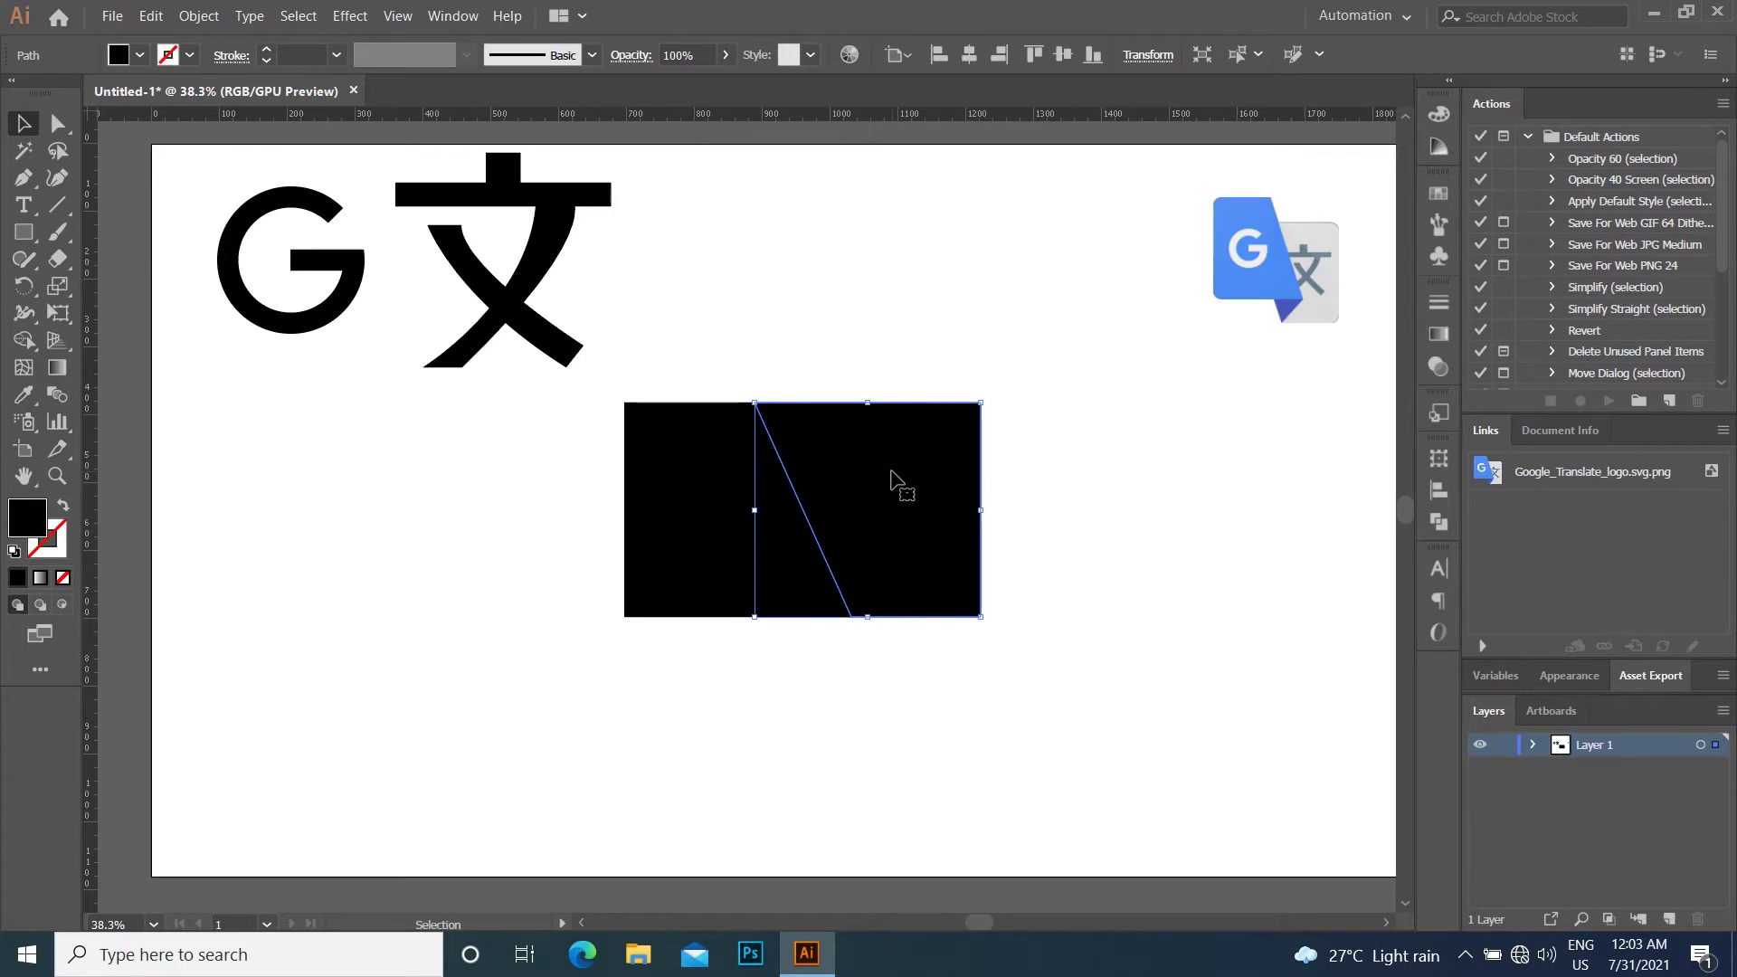
Offset the right piece down and left, and fill it with the logo's light grey.
drag(891, 471, 876, 509)
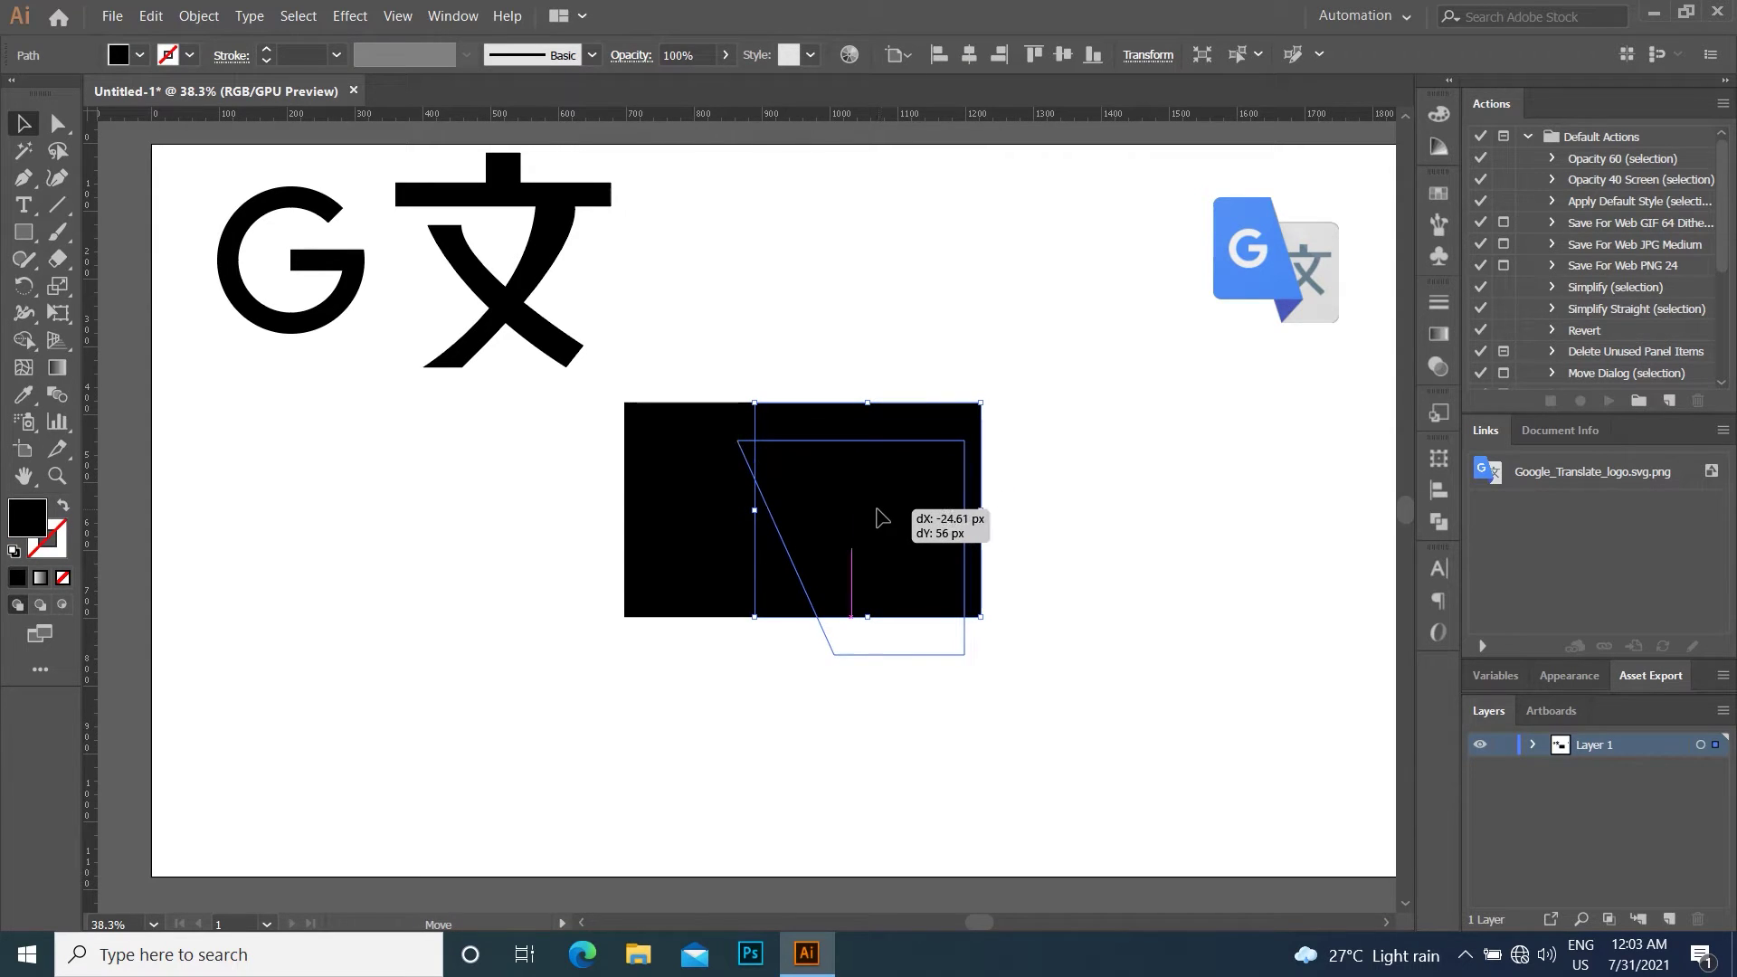
drag(876, 517, 867, 520)
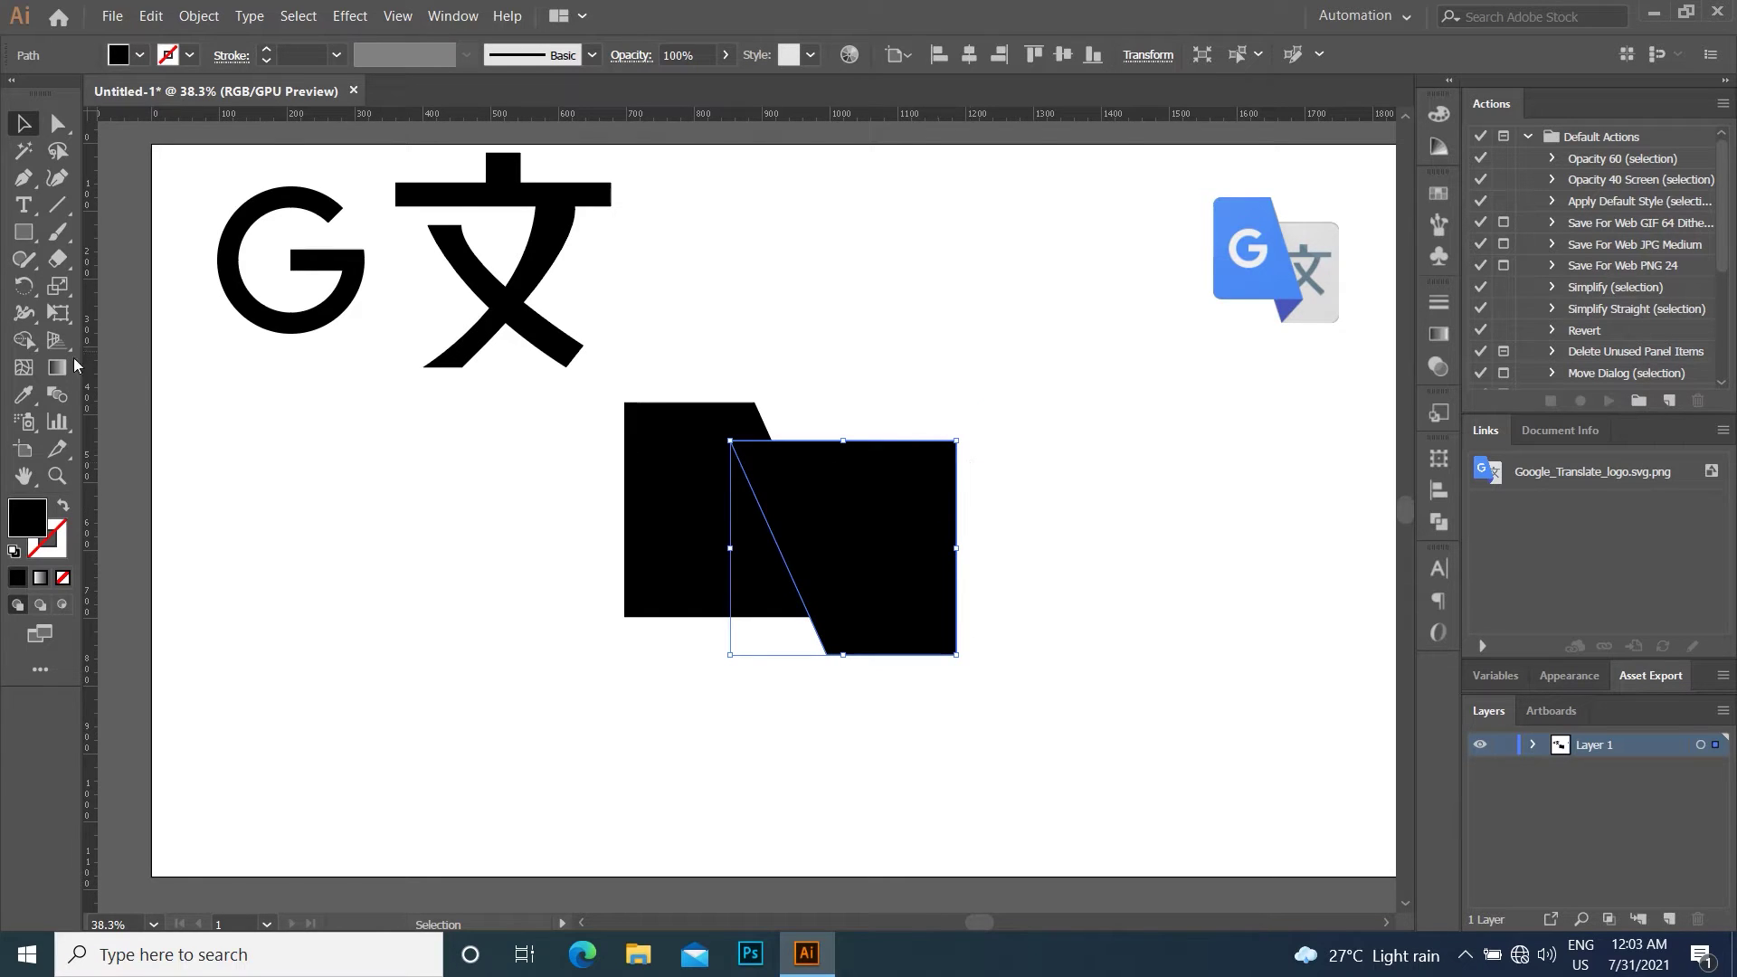
click(23, 394)
click(1320, 227)
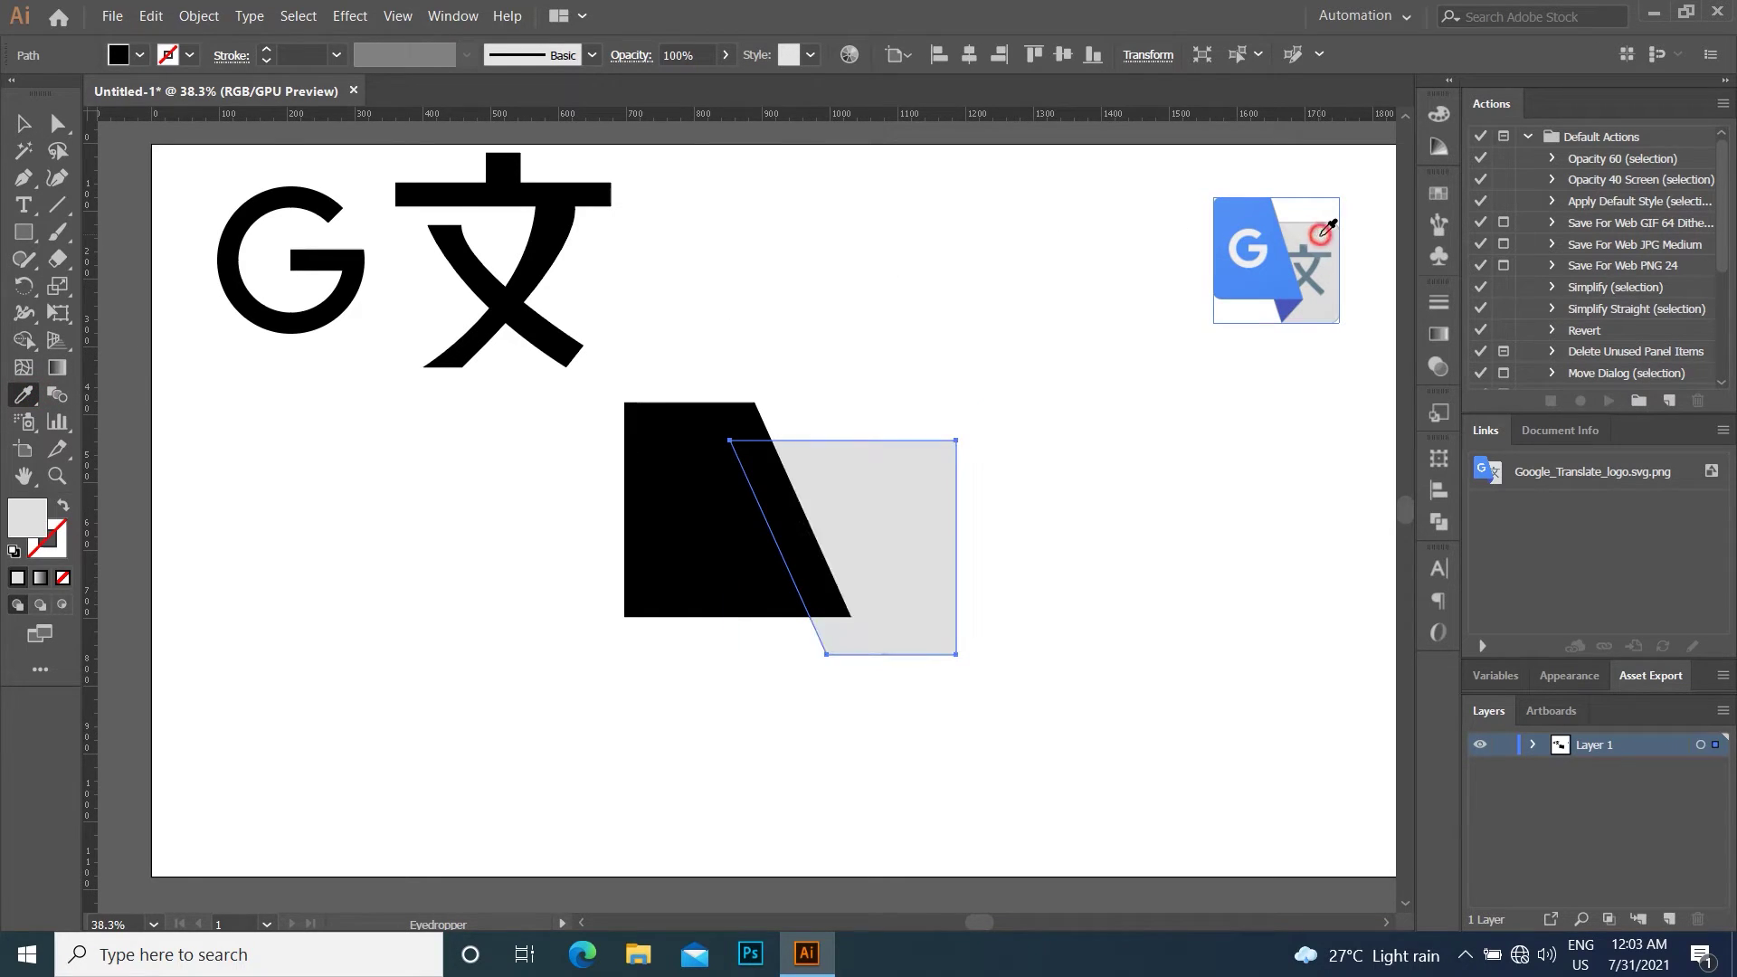
Fill the left card with the reference logo's blue using the Eyedropper, then select the grey card.
click(23, 123)
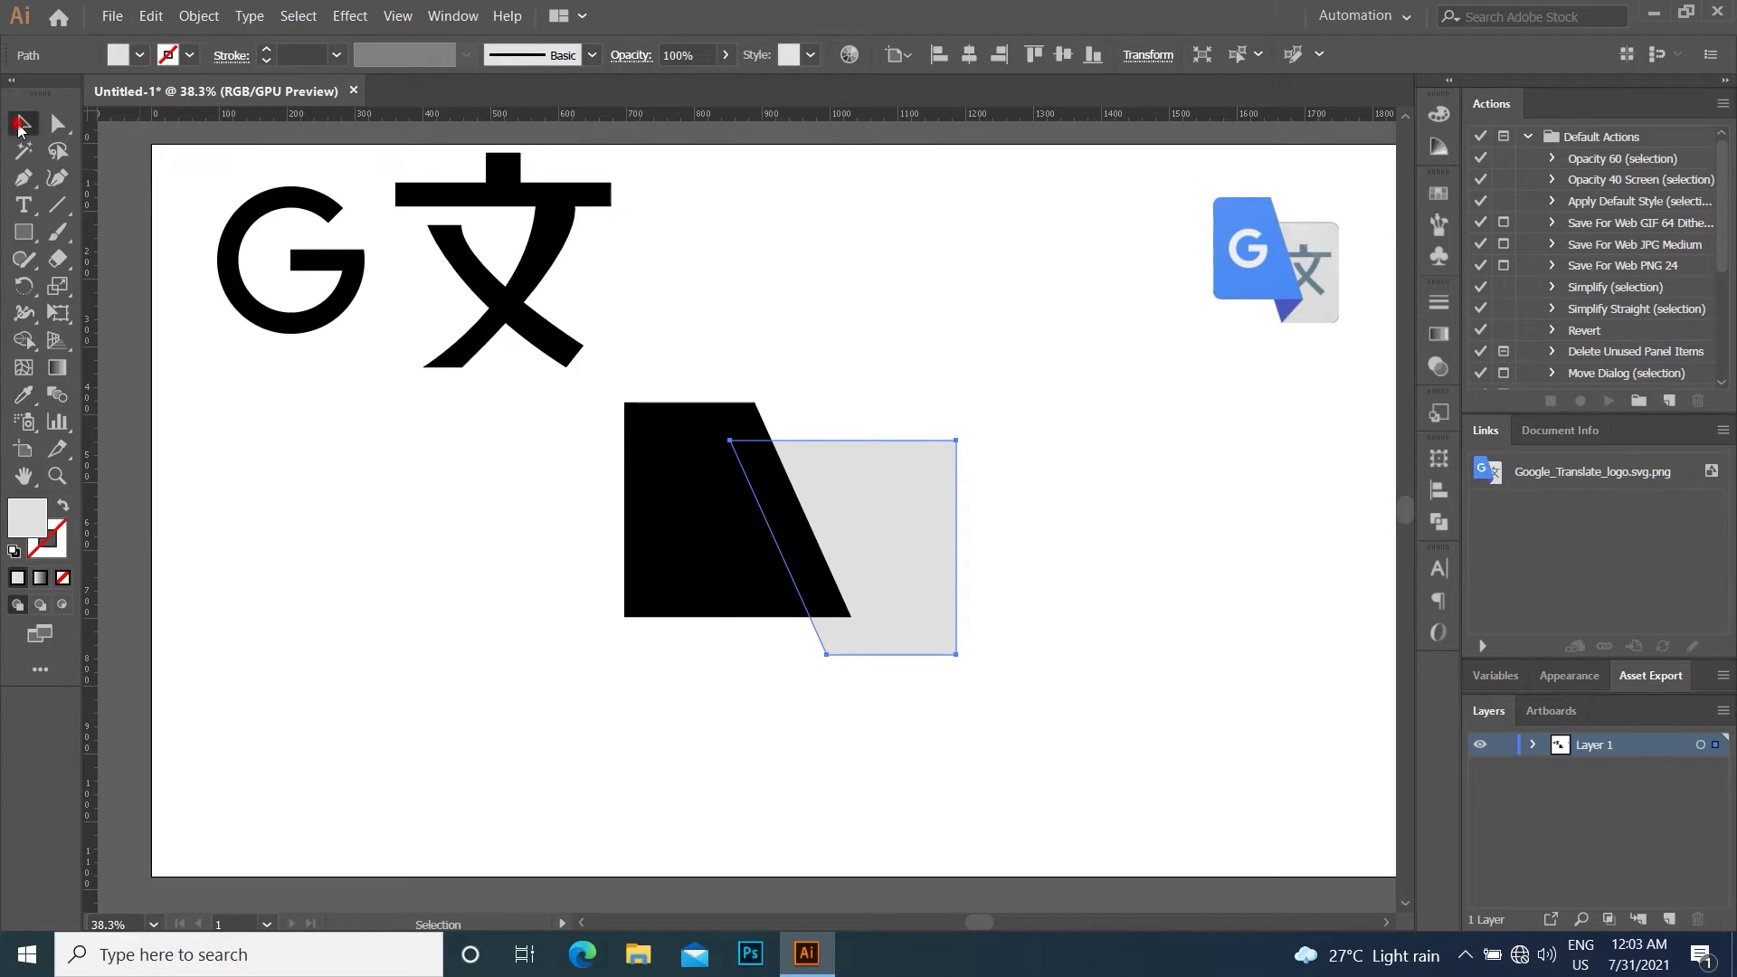
click(648, 520)
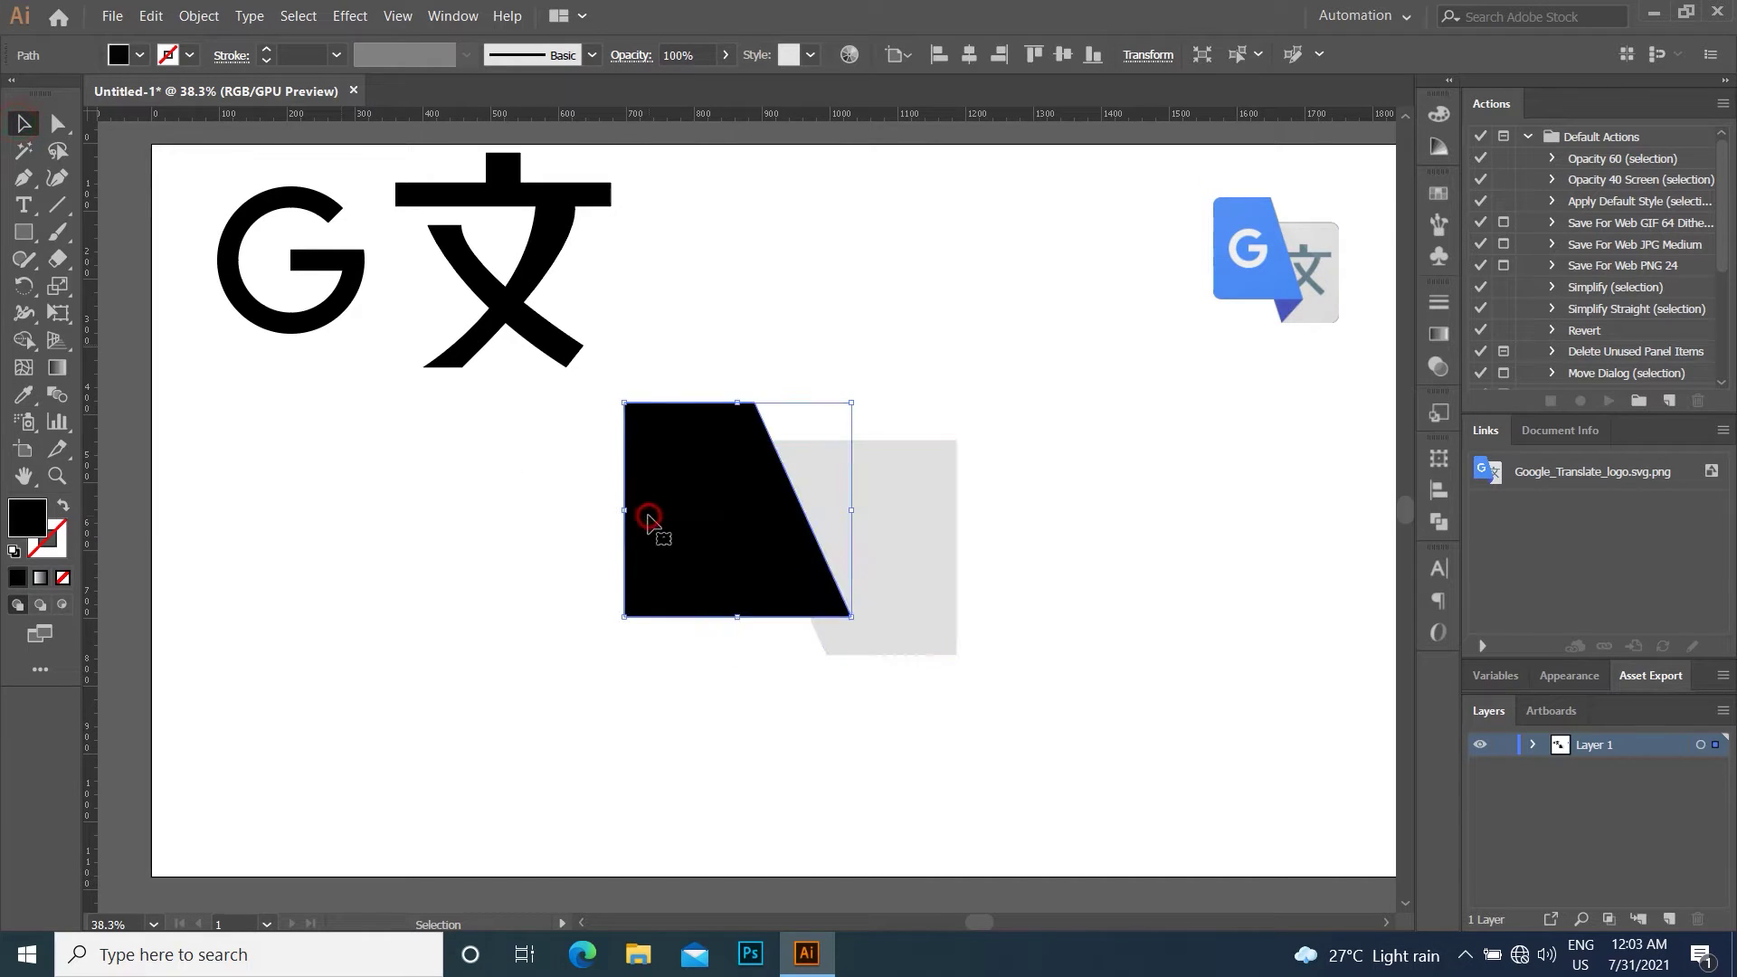
click(23, 394)
click(1266, 290)
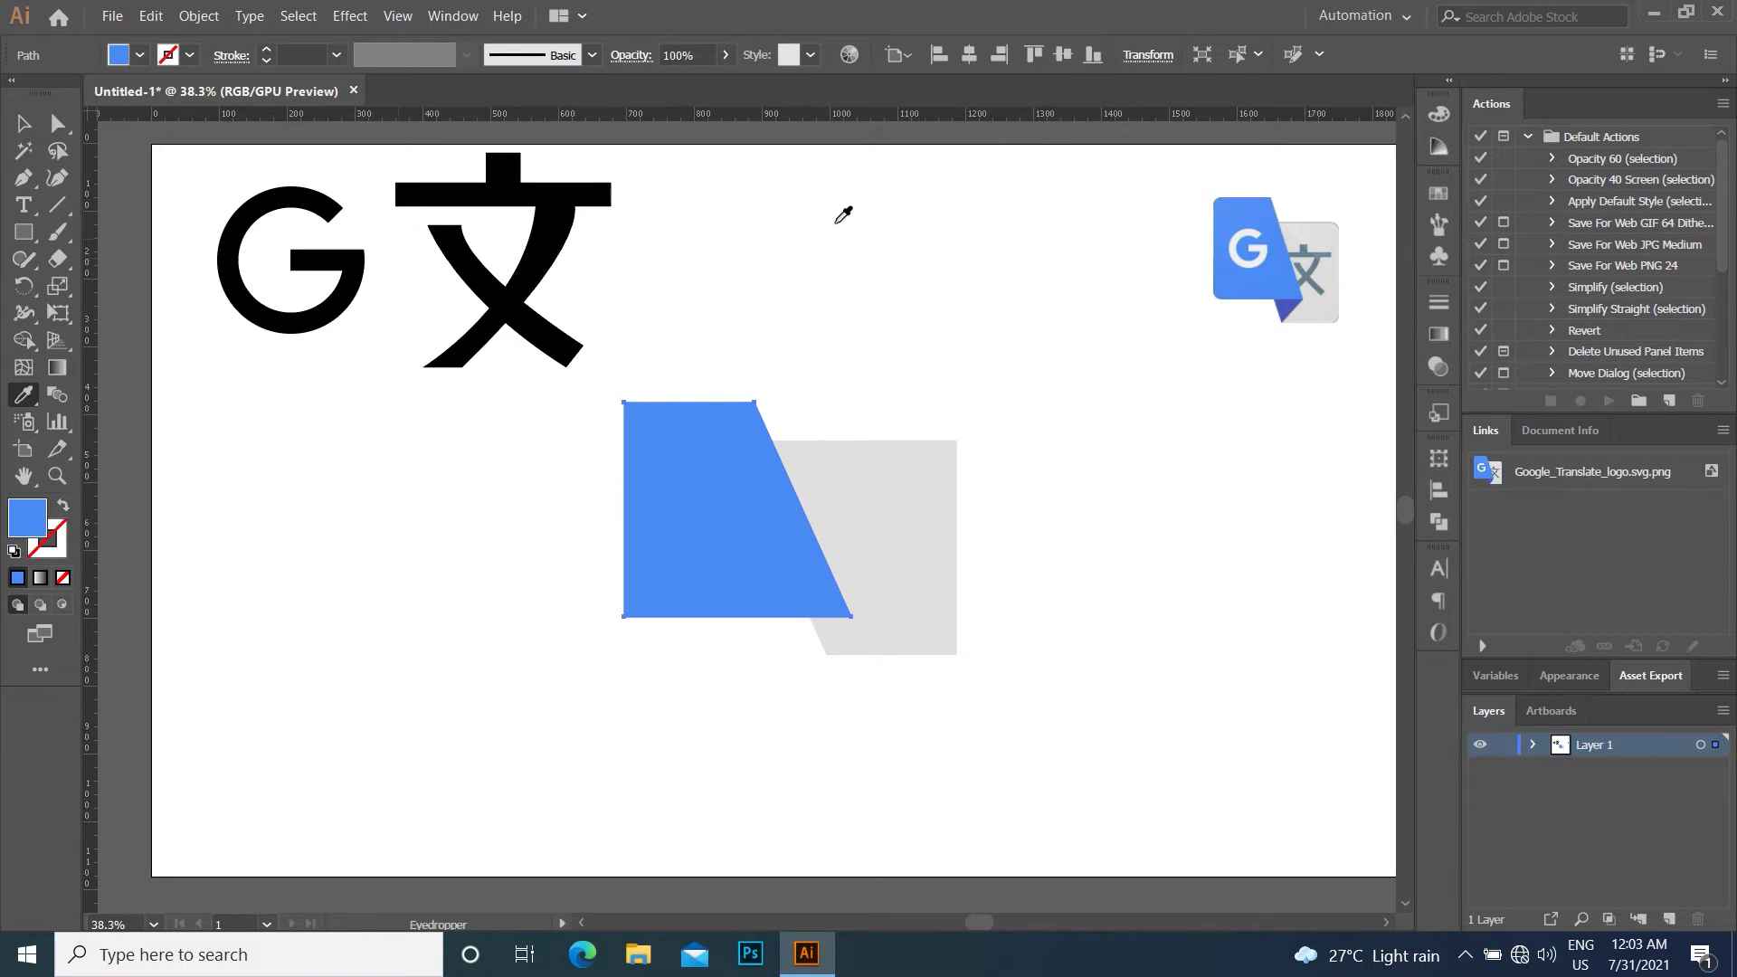
click(23, 123)
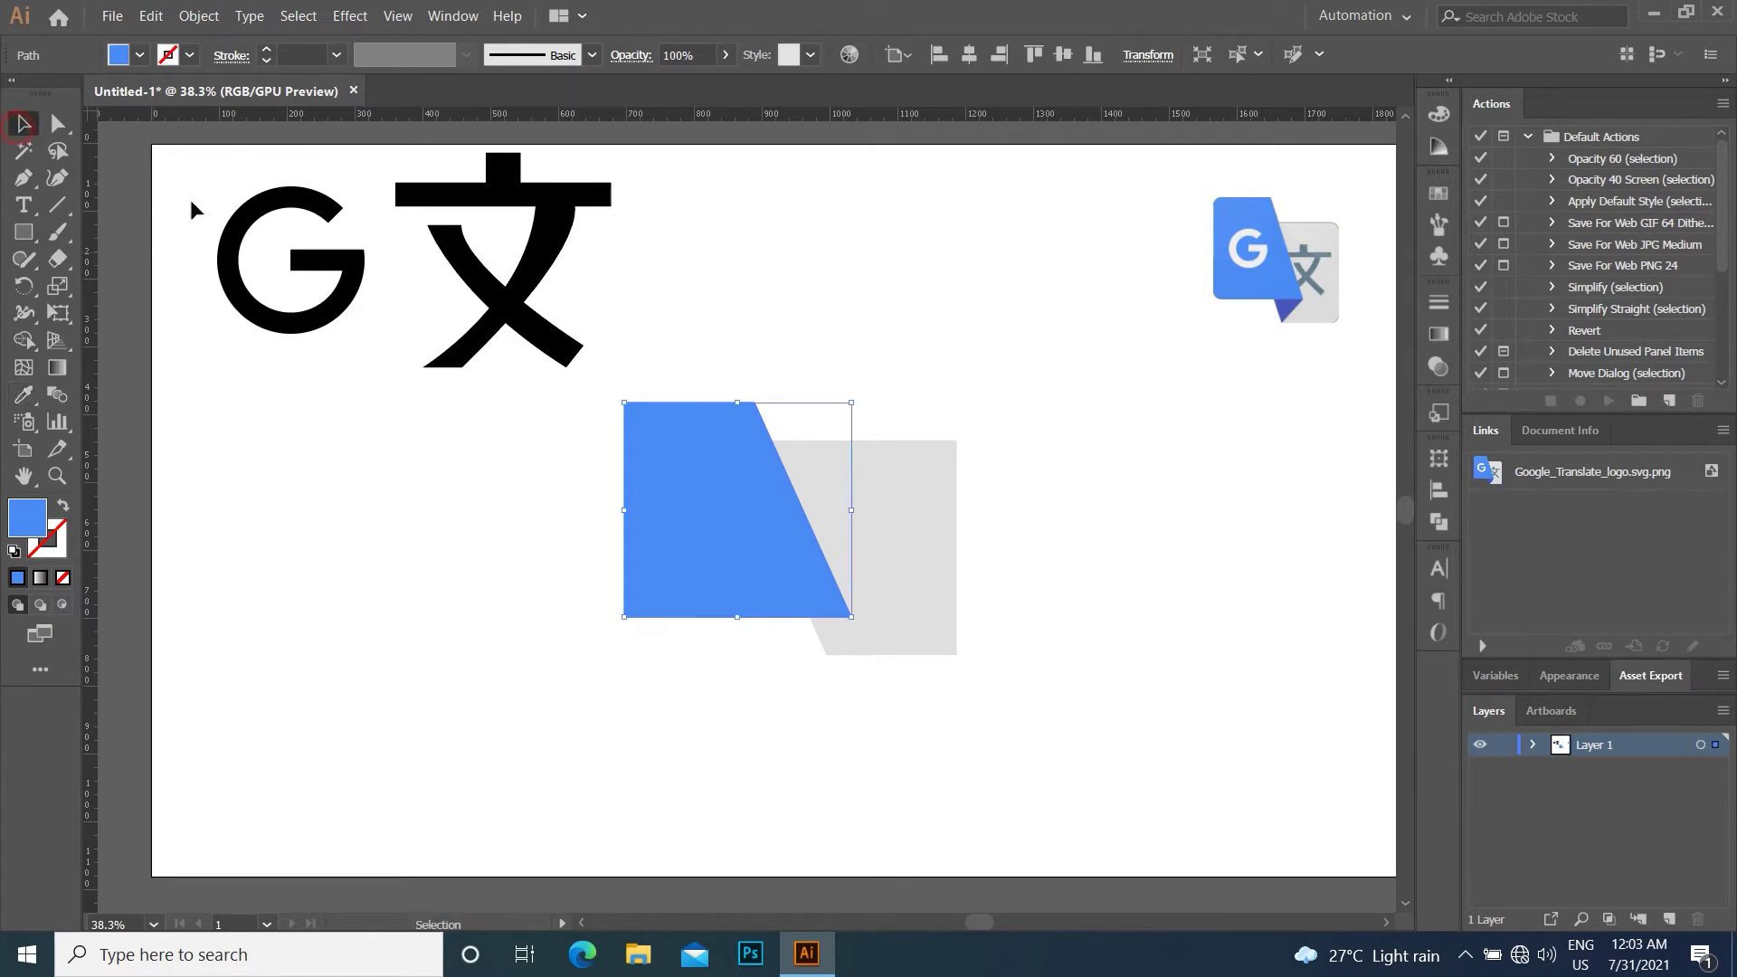
click(849, 227)
click(898, 492)
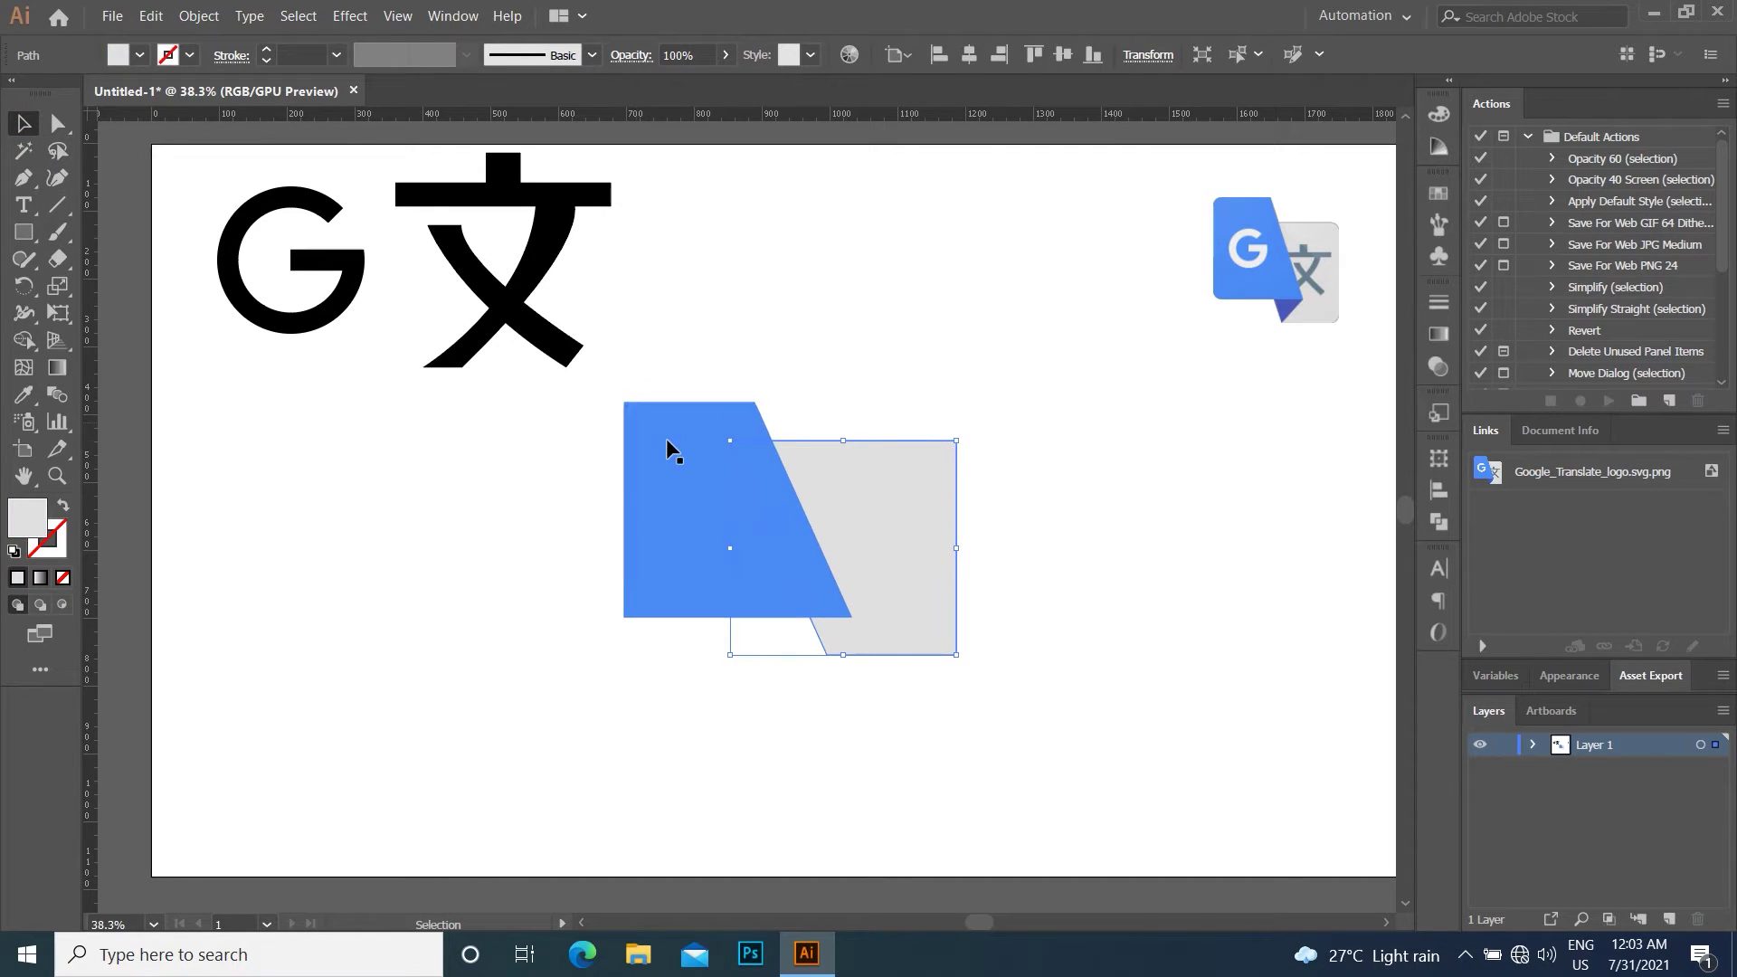
Round the grey card's right corners and the blue card's left corners to about 41.83 px.
click(57, 123)
drag(924, 417, 993, 508)
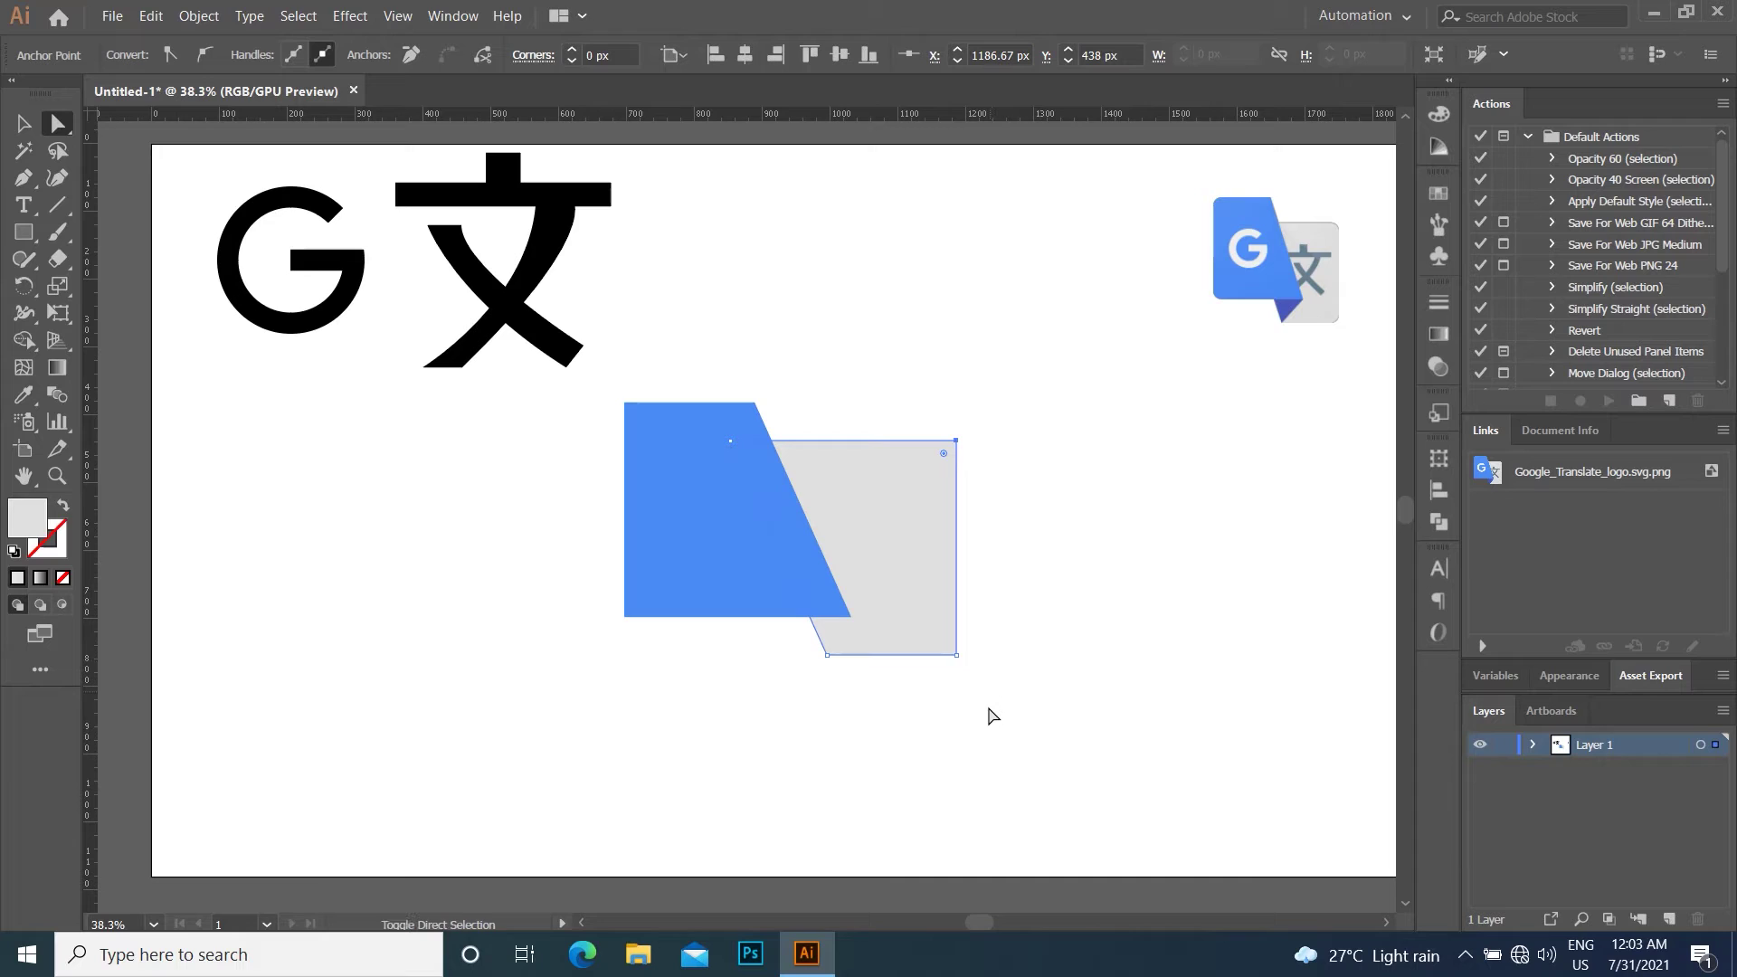
drag(968, 670, 937, 630)
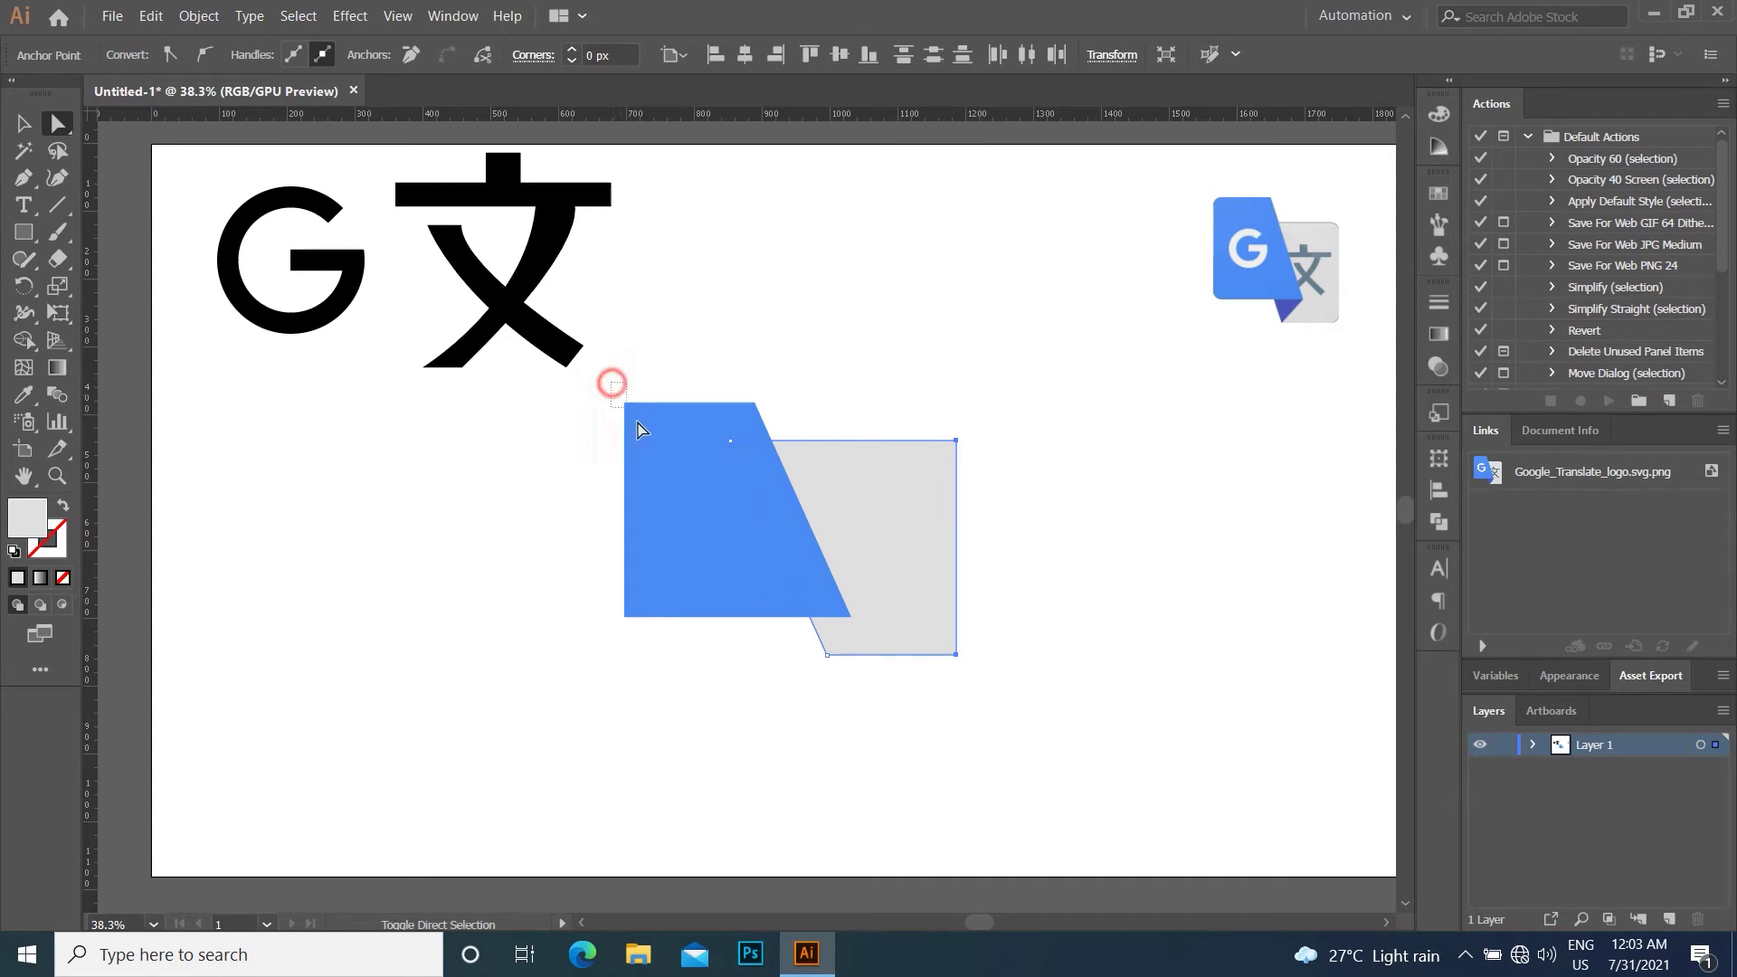
drag(609, 379, 647, 432)
mouse_move(608, 609)
mouse_down()
mouse_move(655, 622)
mouse_move(665, 606)
mouse_up()
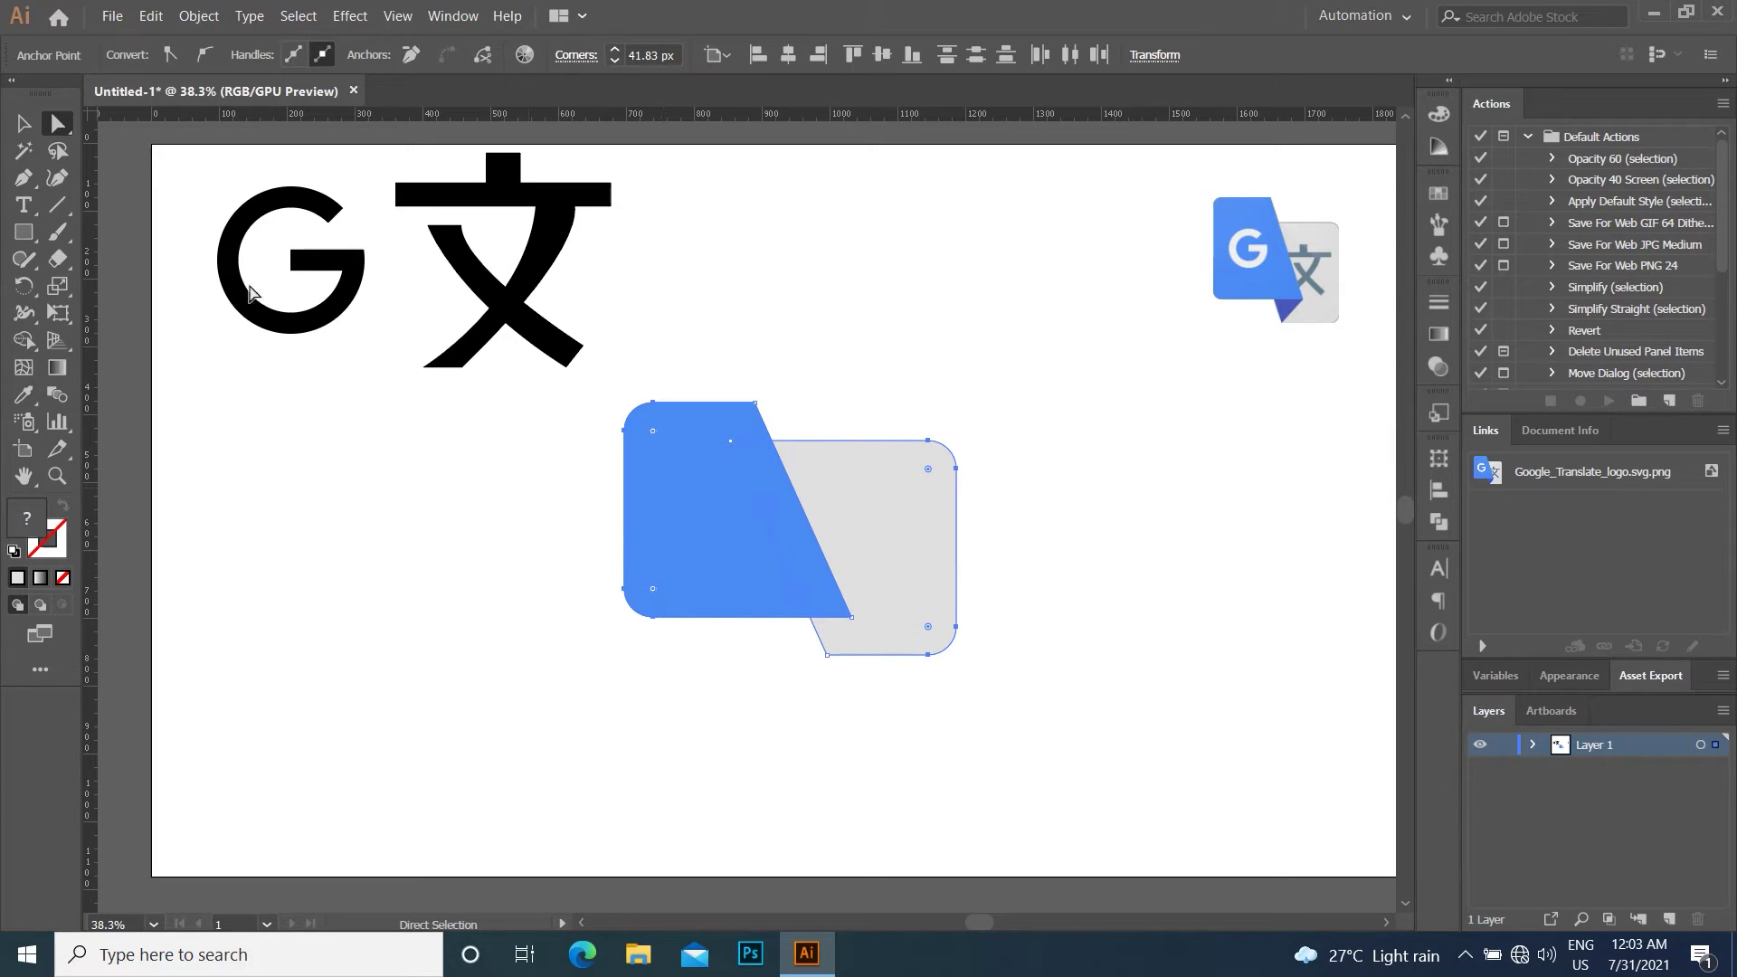
Shift the grey card slightly up and left behind the blue card.
key(v)
click(1034, 348)
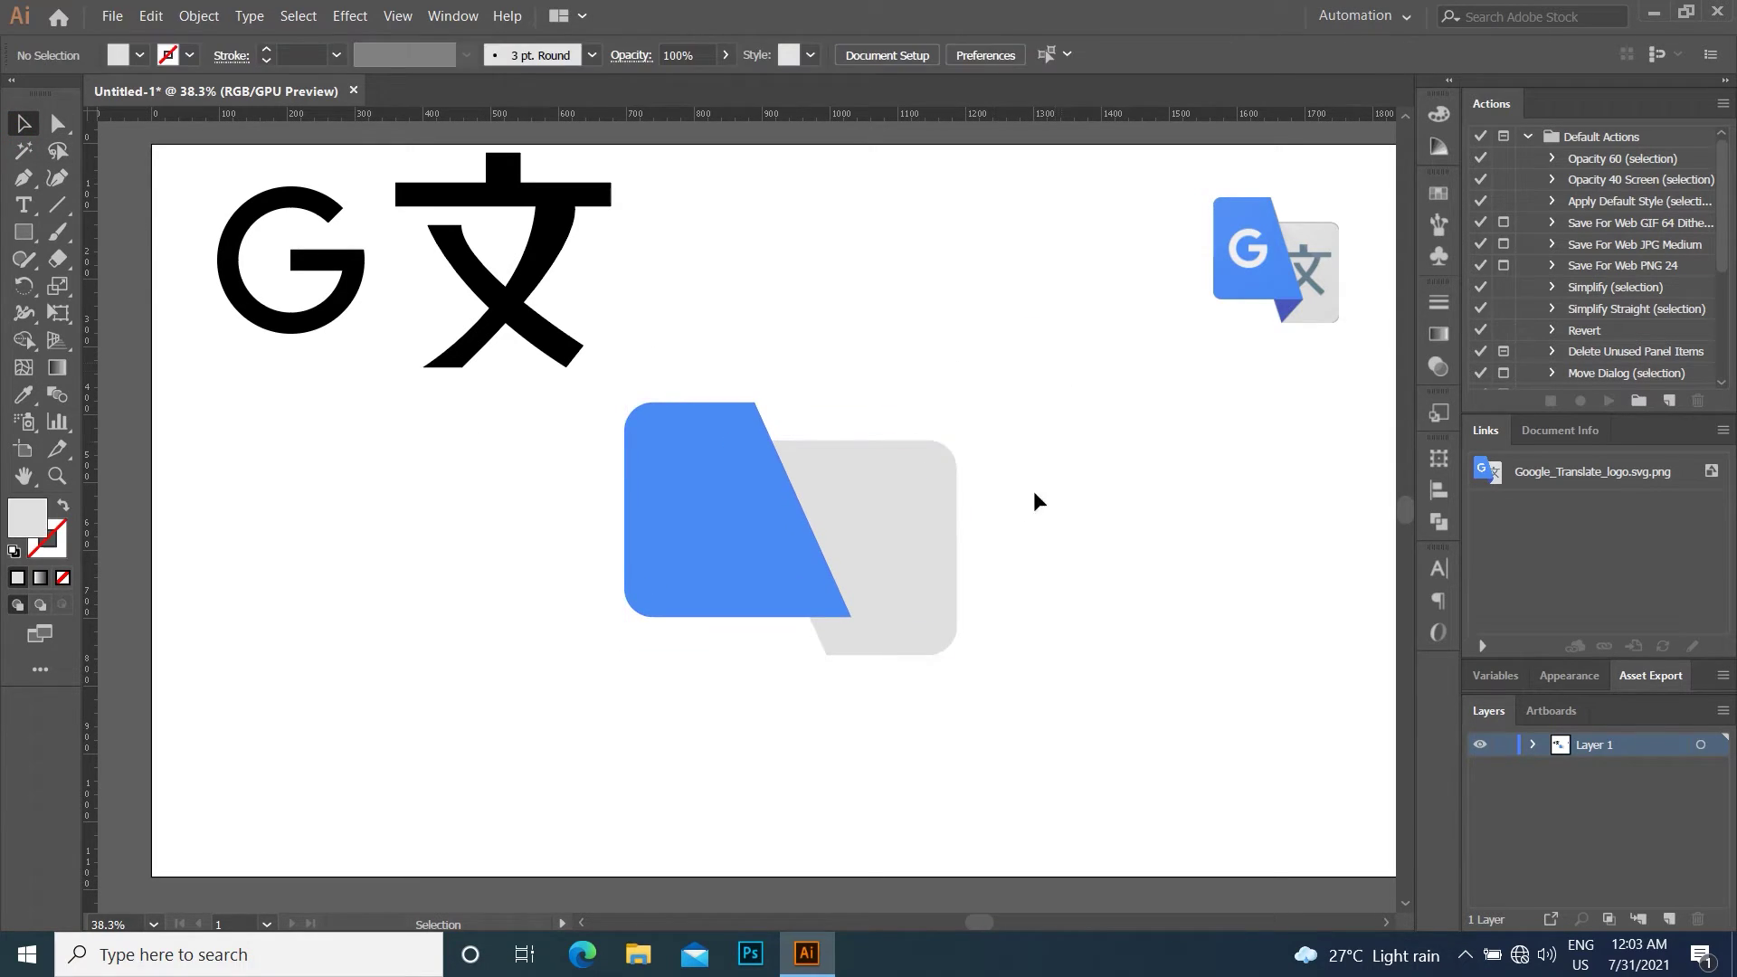
drag(886, 555, 873, 555)
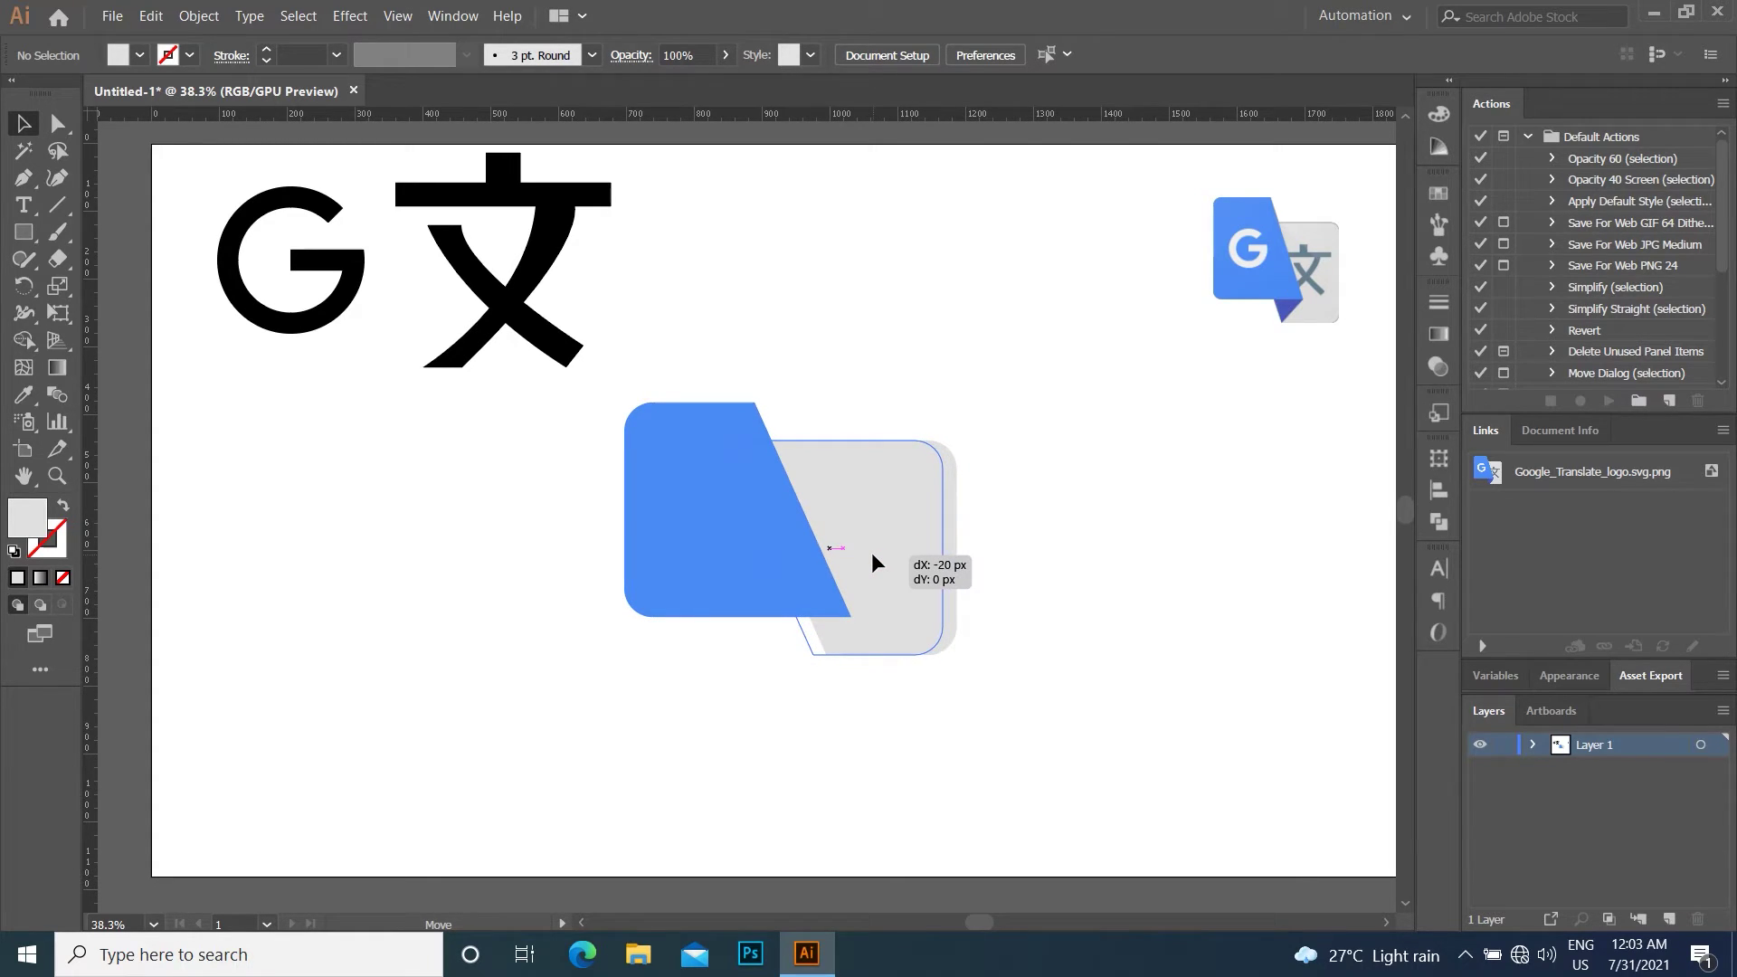
mouse_move(872, 554)
mouse_down()
mouse_move(884, 572)
mouse_move(884, 555)
mouse_up()
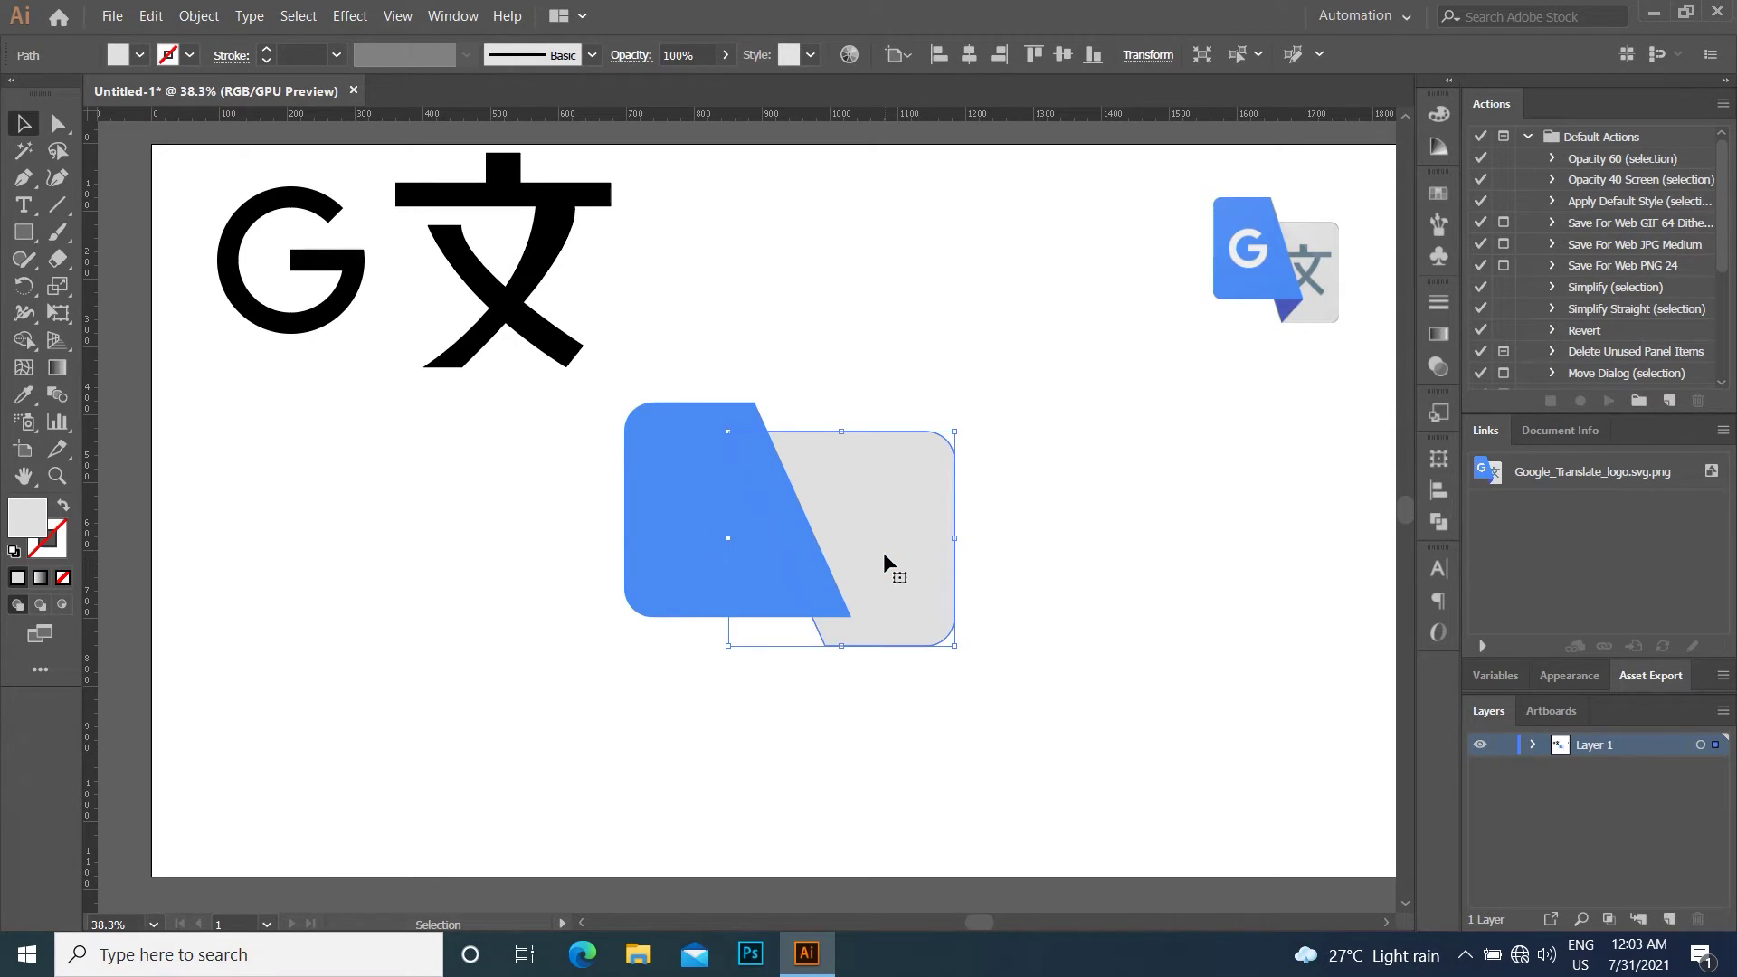
Draw a small triangle at the blue card's lower tip with the Pen tool.
click(1023, 491)
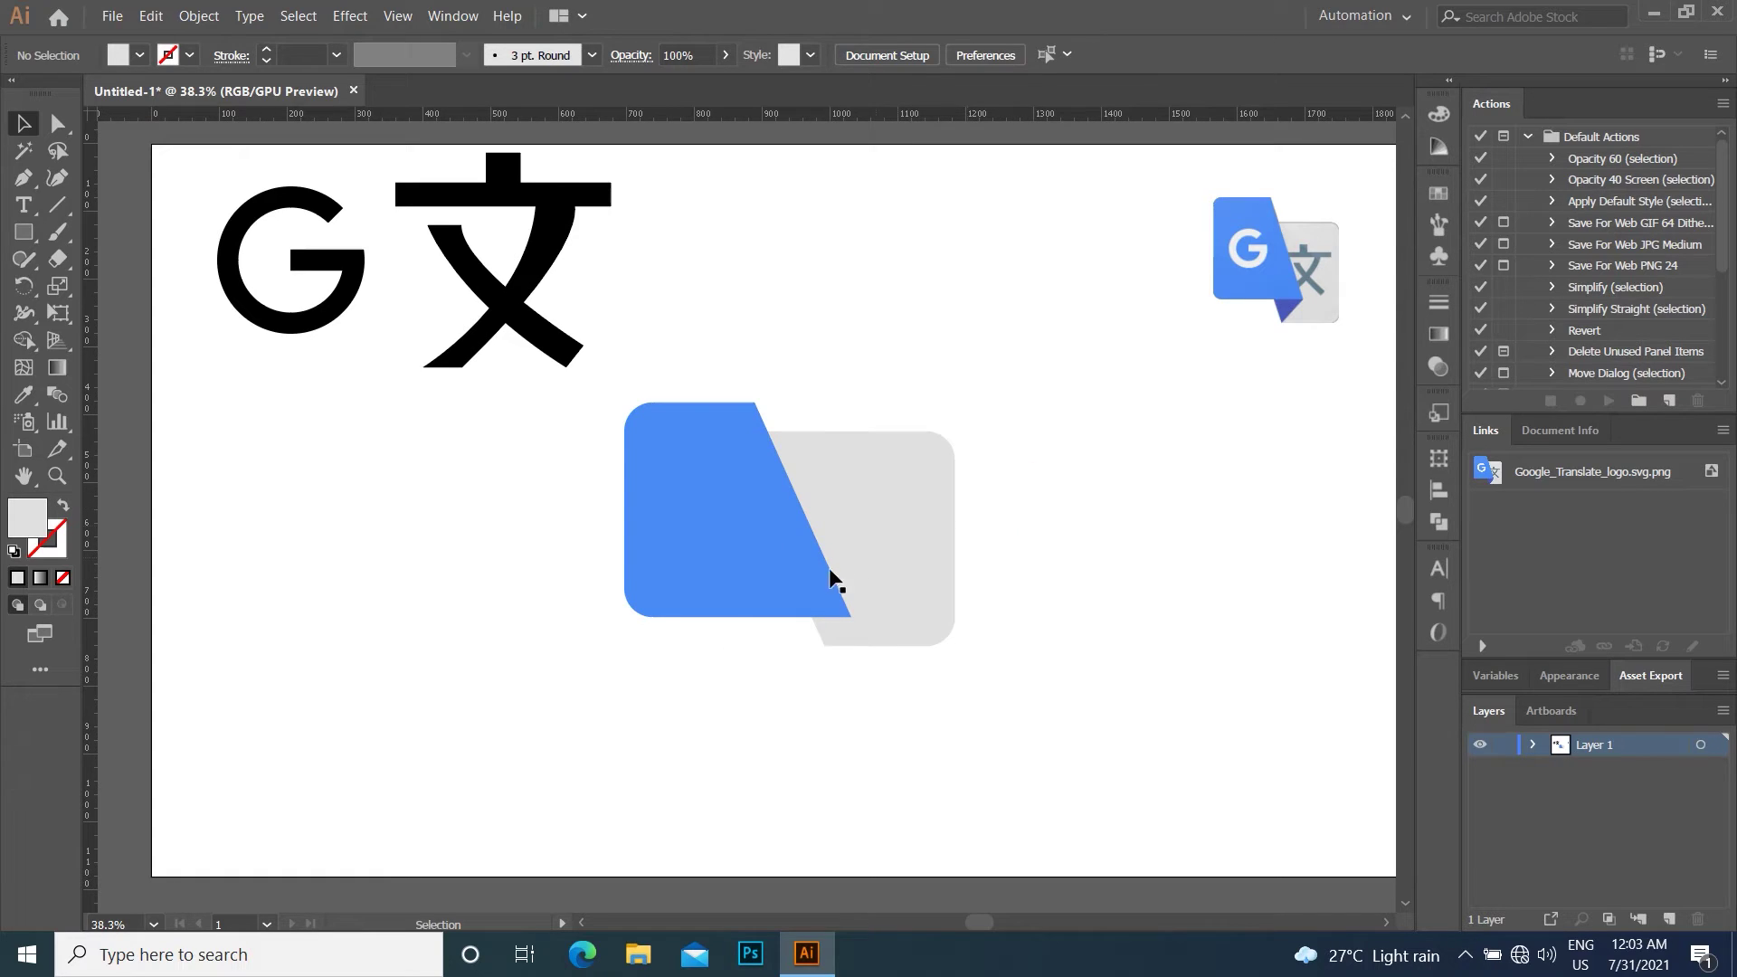
click(847, 633)
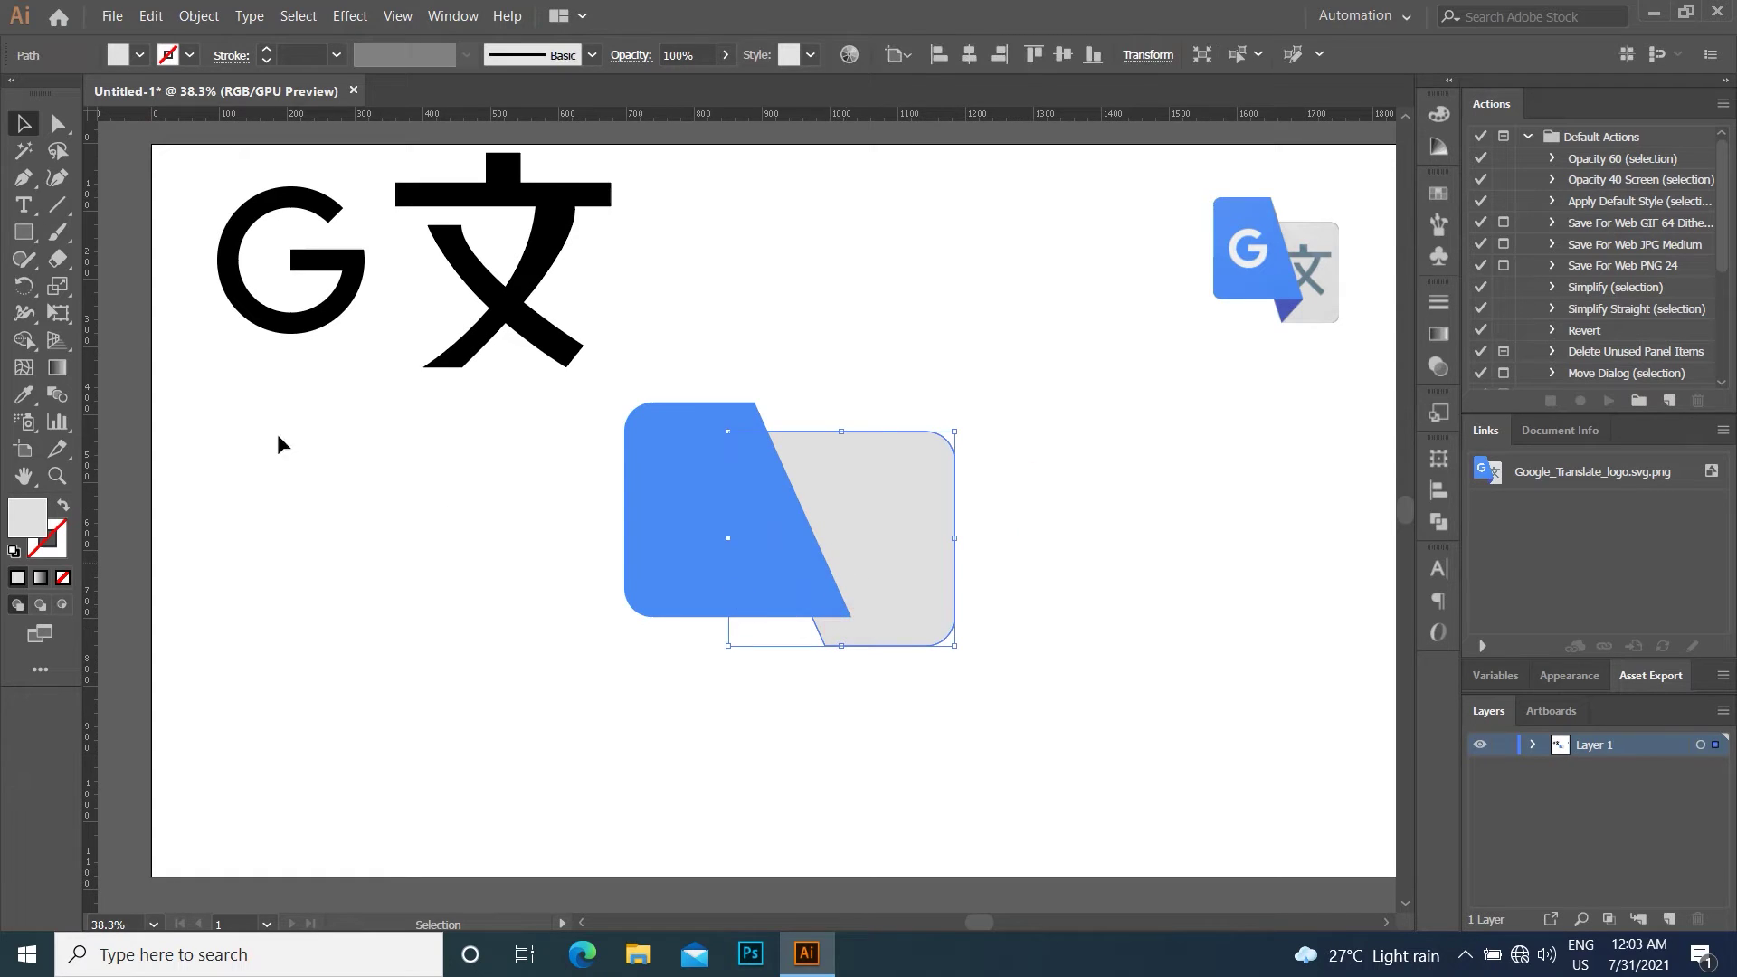
click(23, 178)
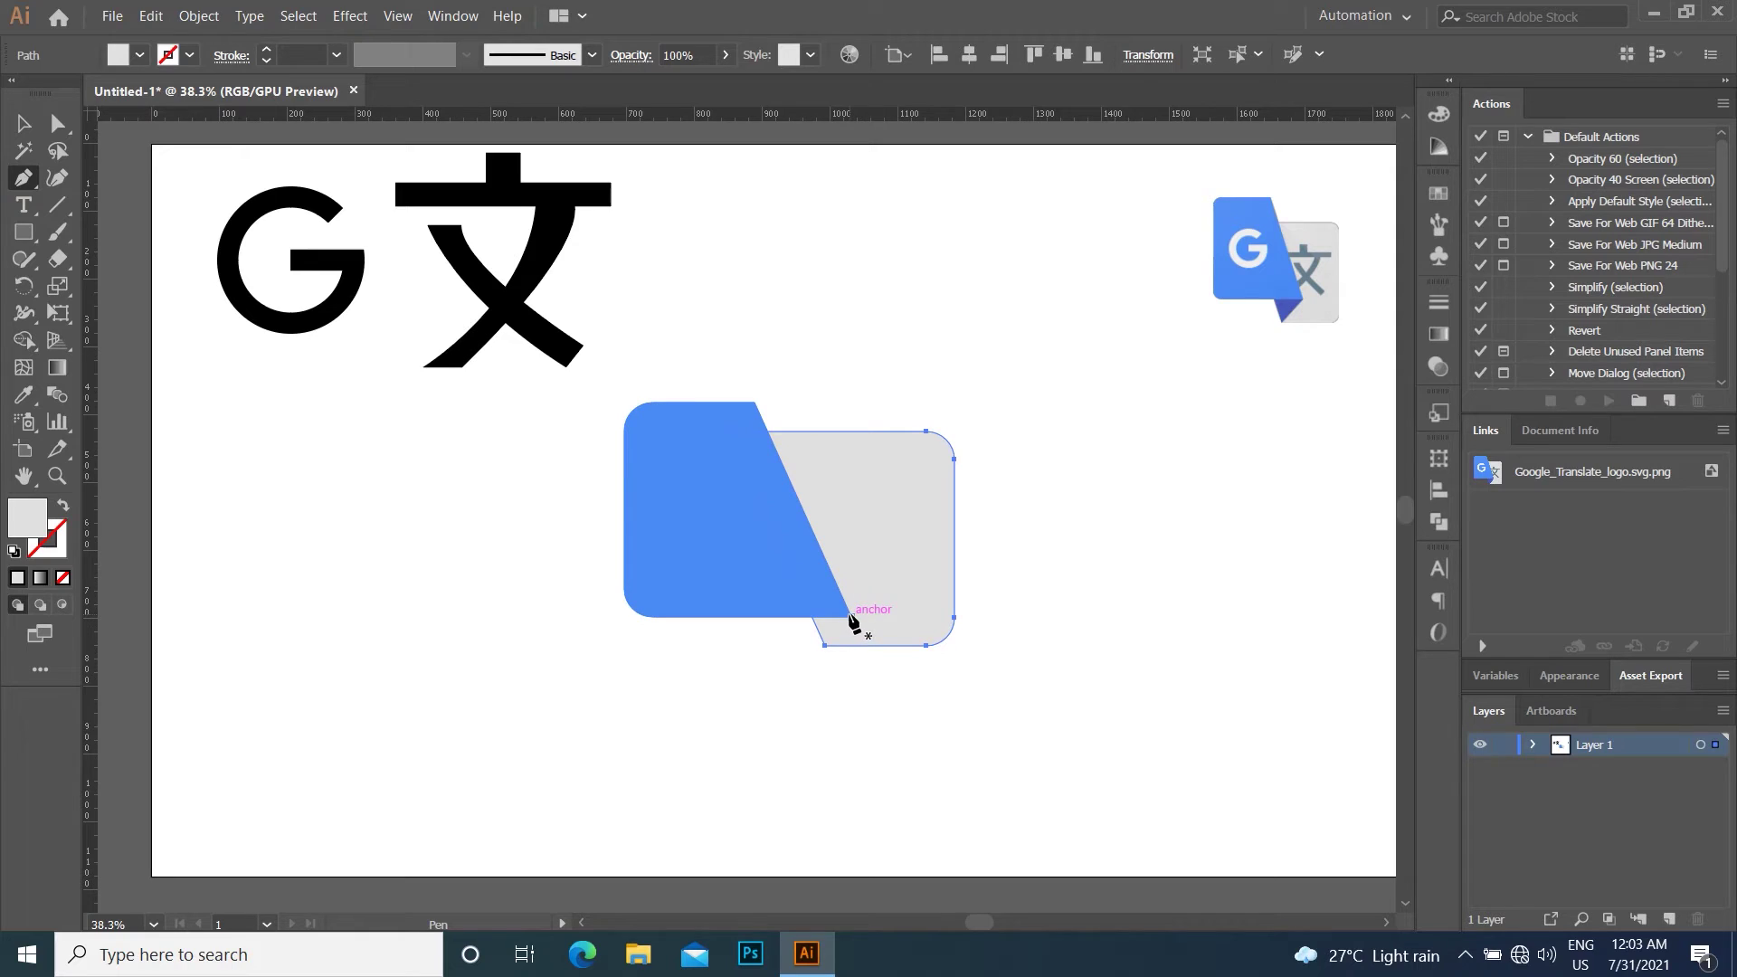
click(851, 617)
click(825, 646)
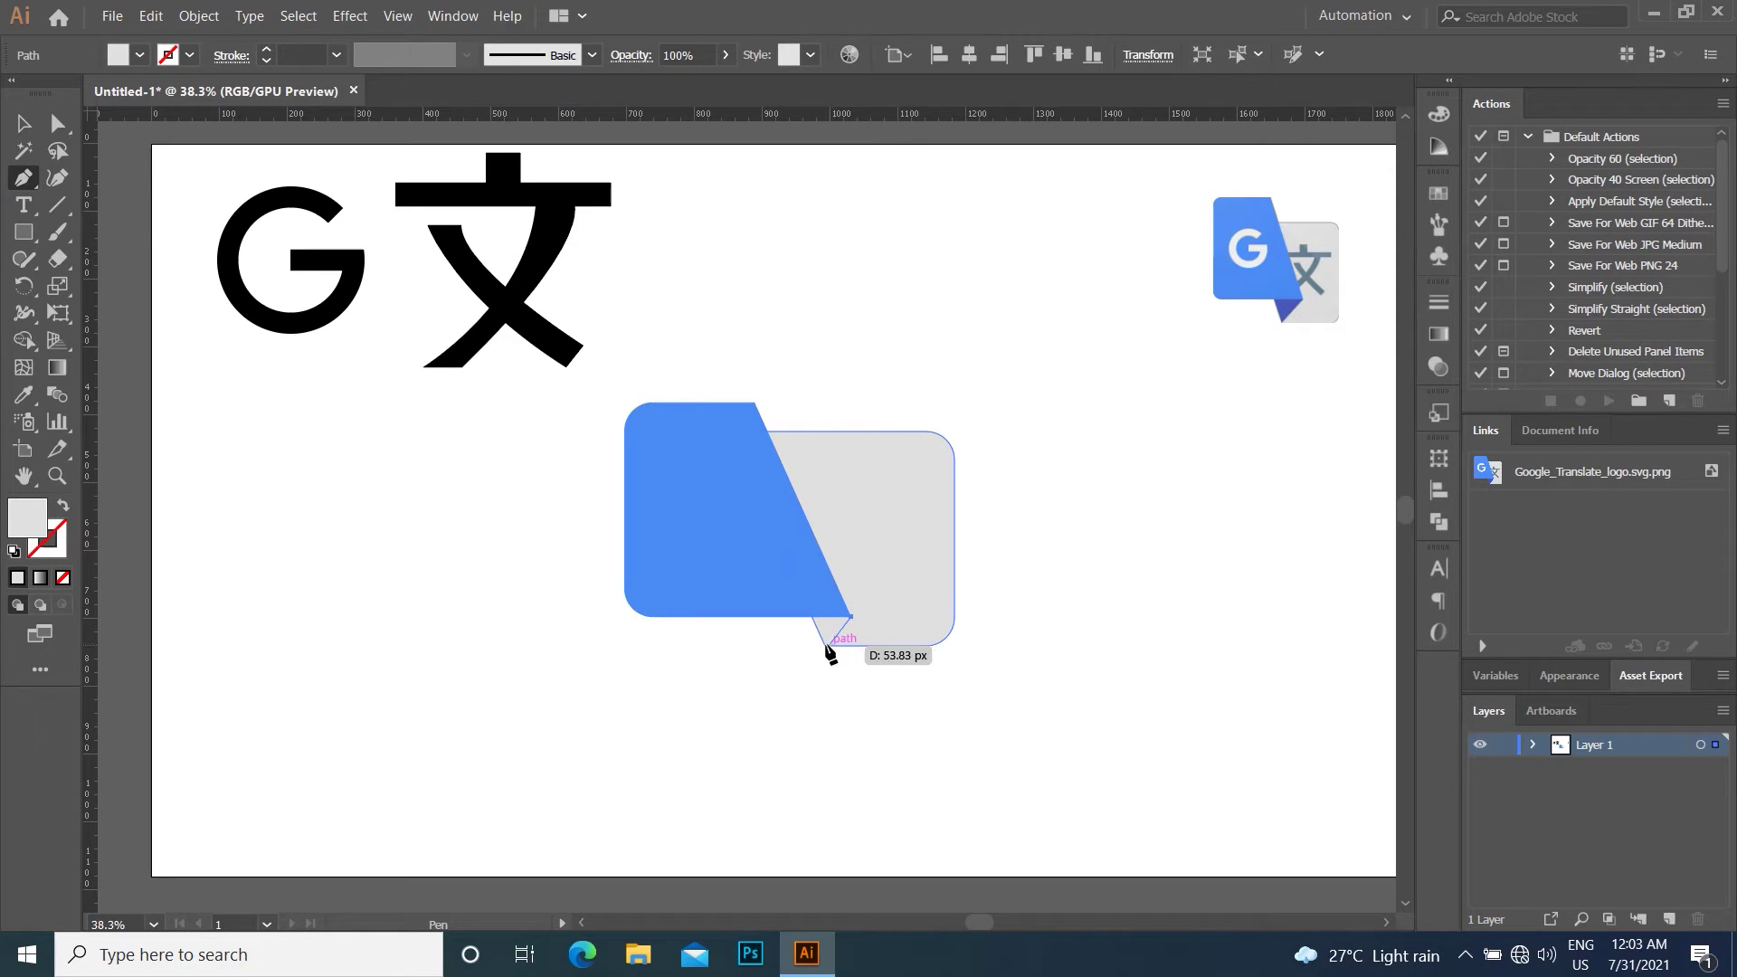
click(825, 646)
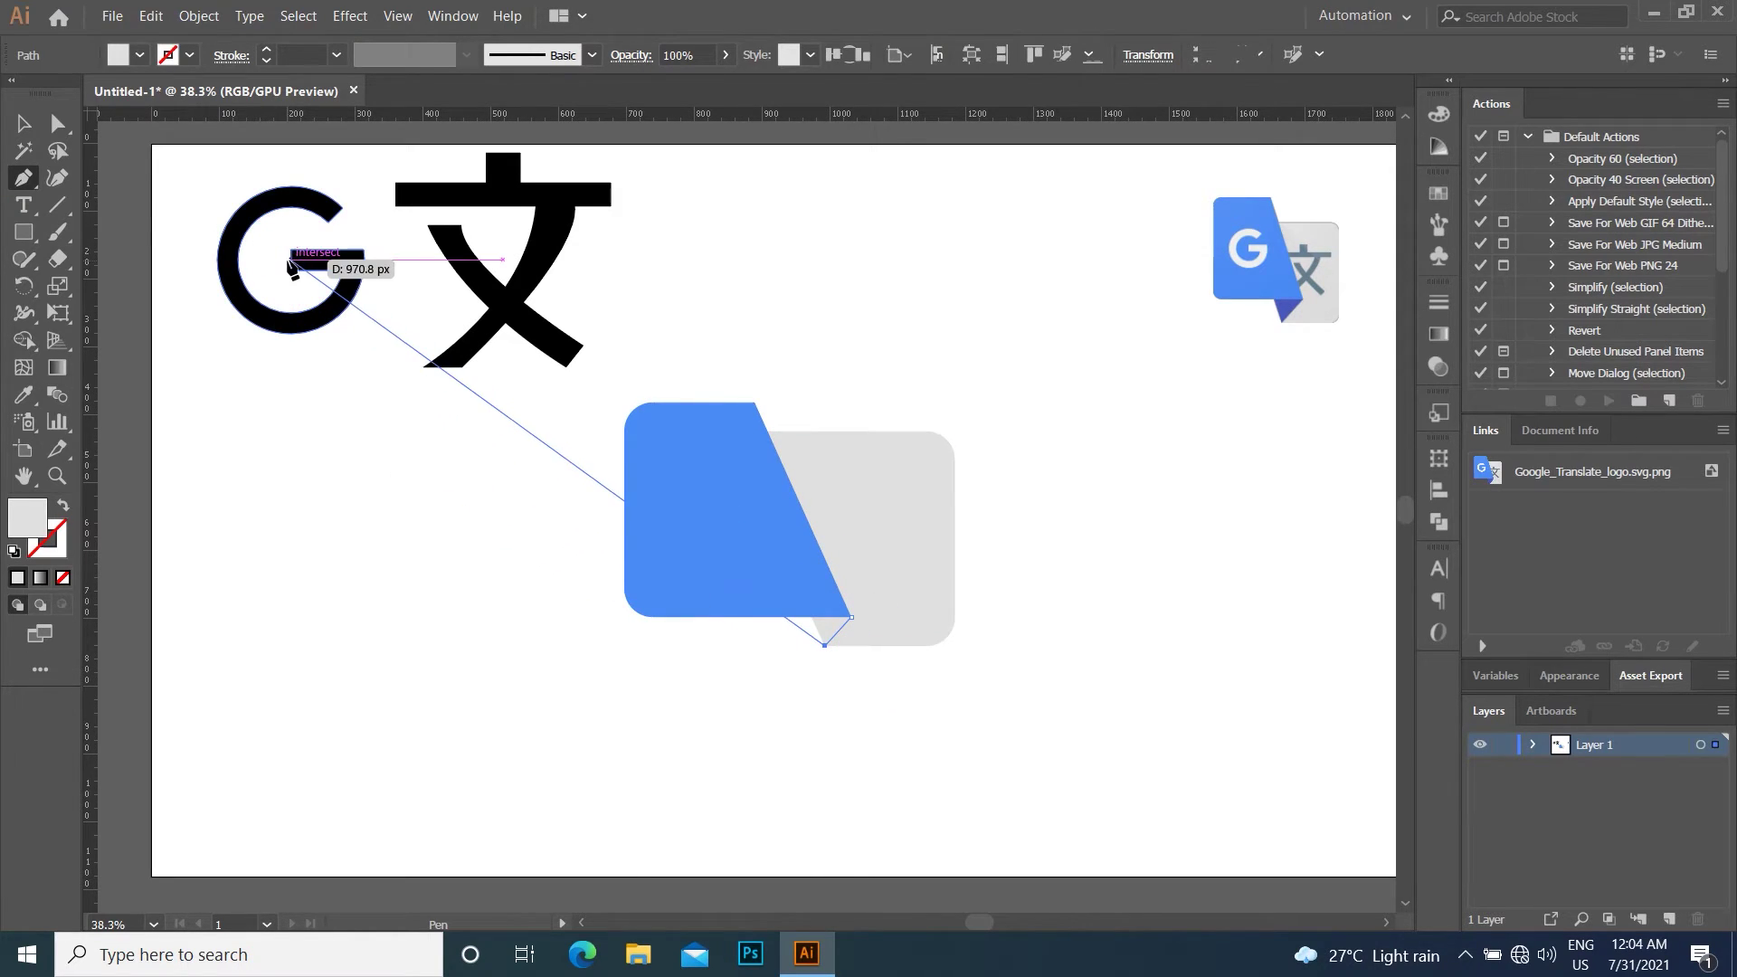
click(23, 123)
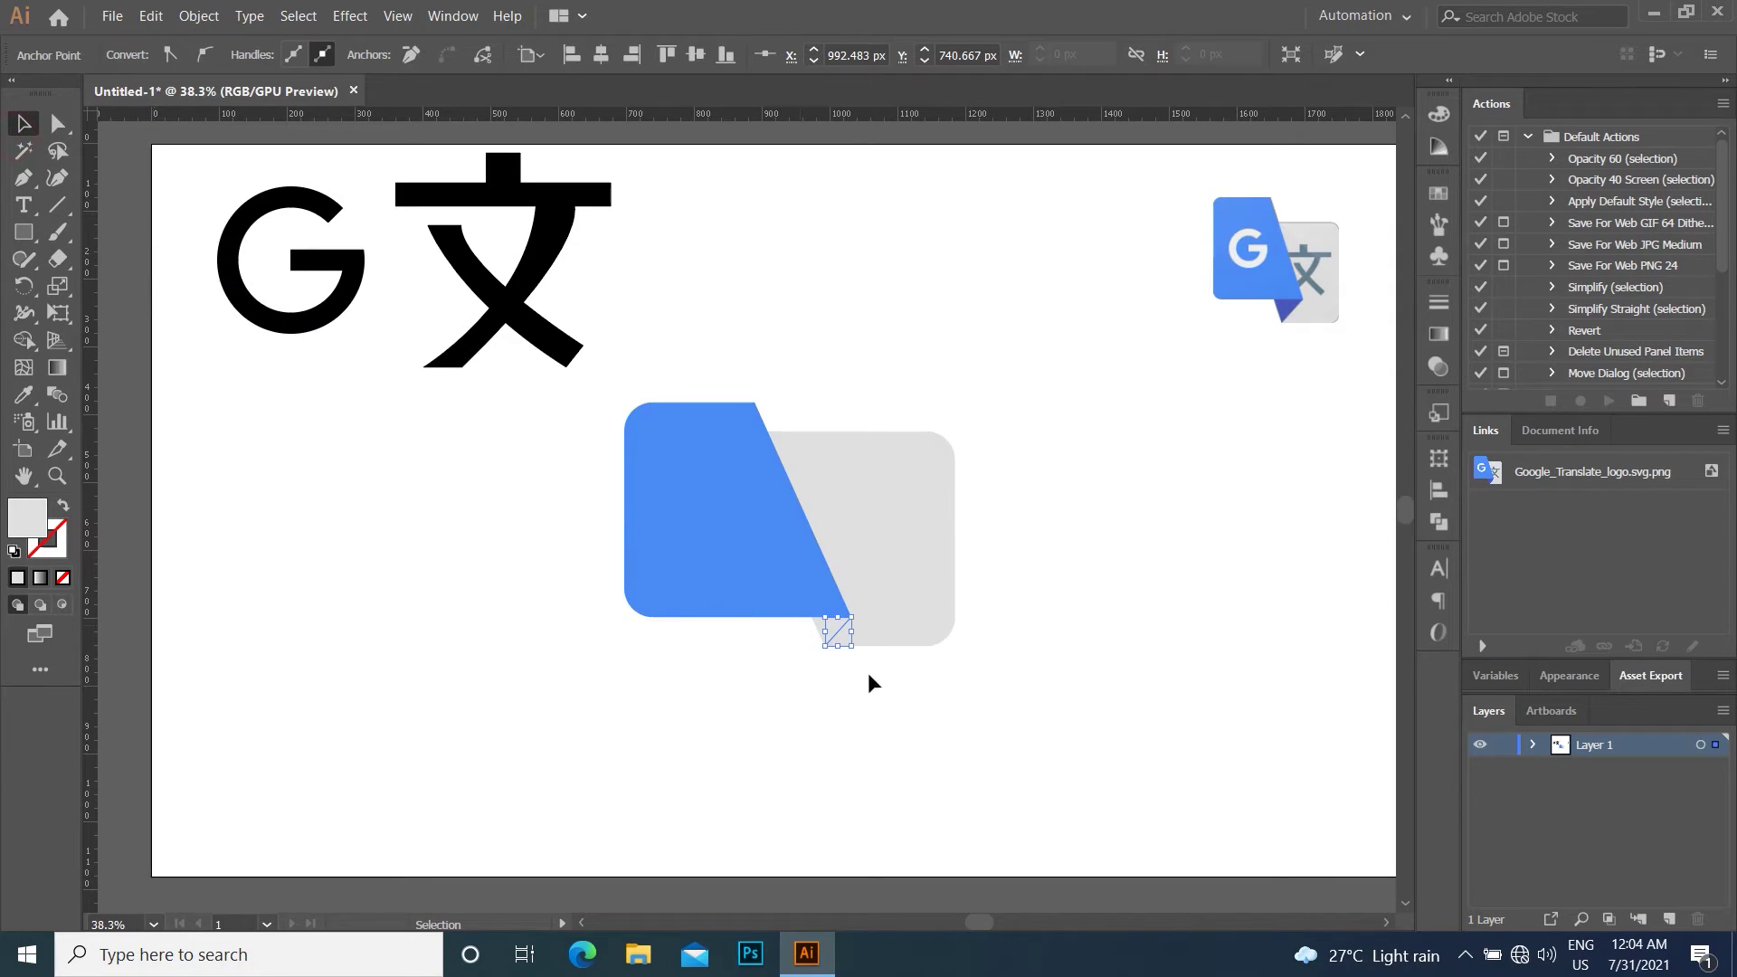
drag(868, 675, 809, 612)
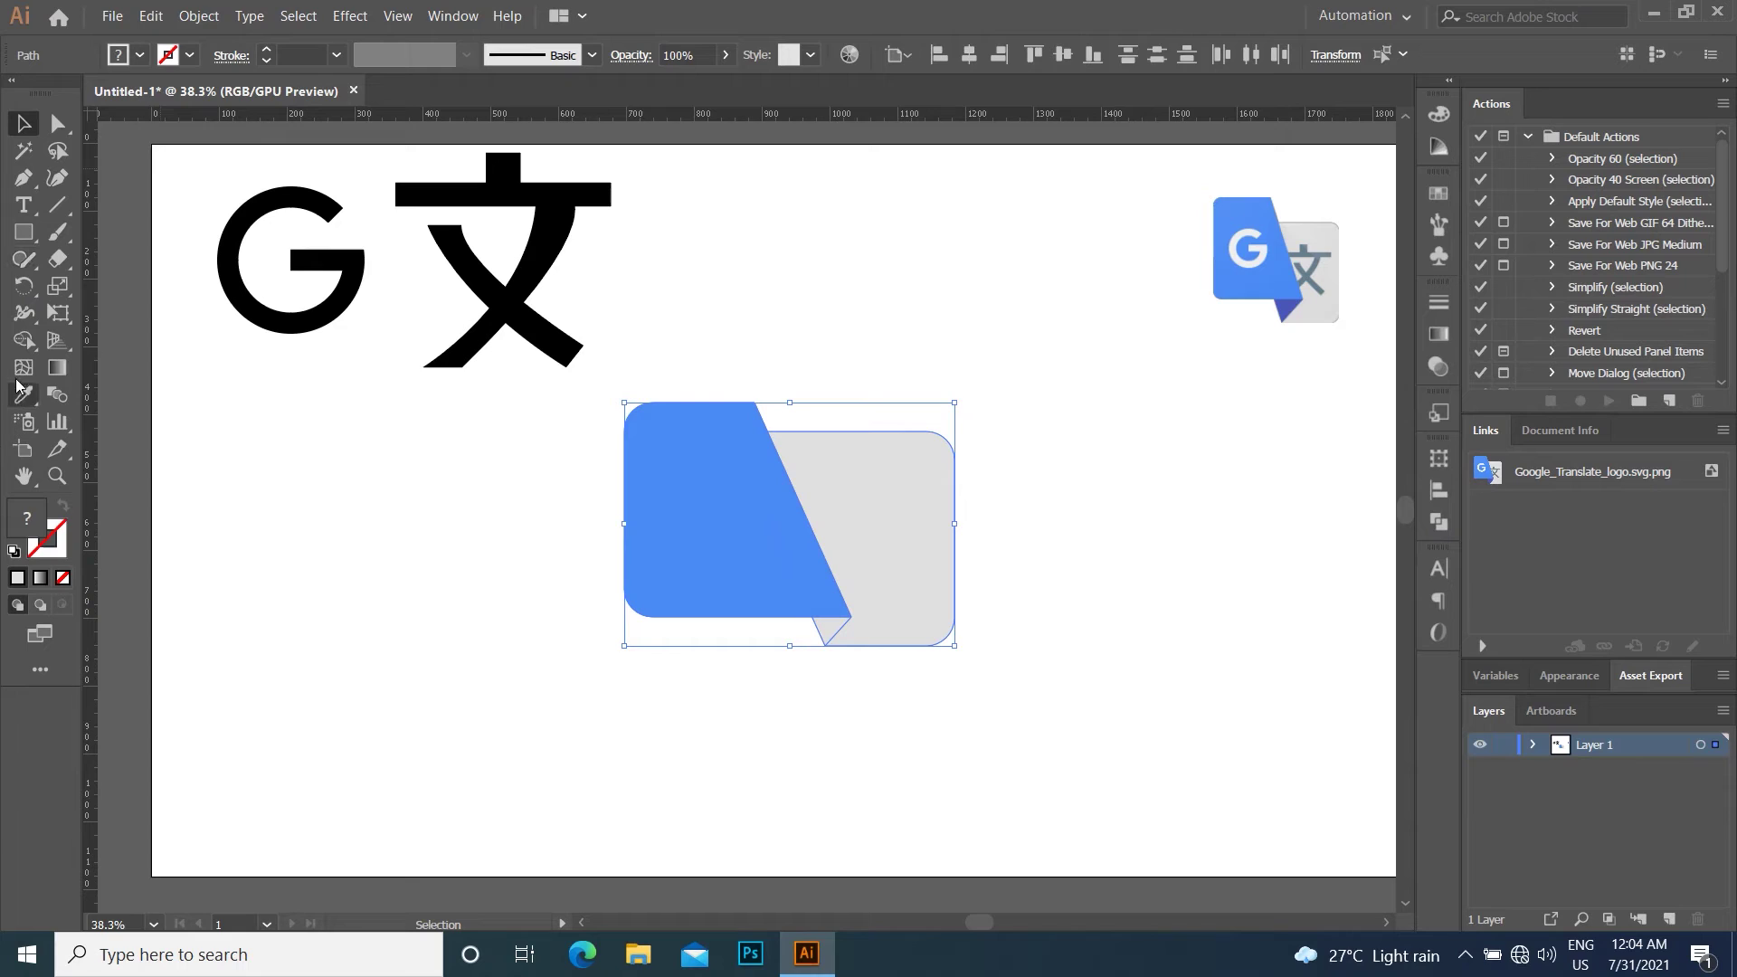
Merge the shapes with Shape Builder and fill the fold triangle with the logo's dark blue.
click(24, 339)
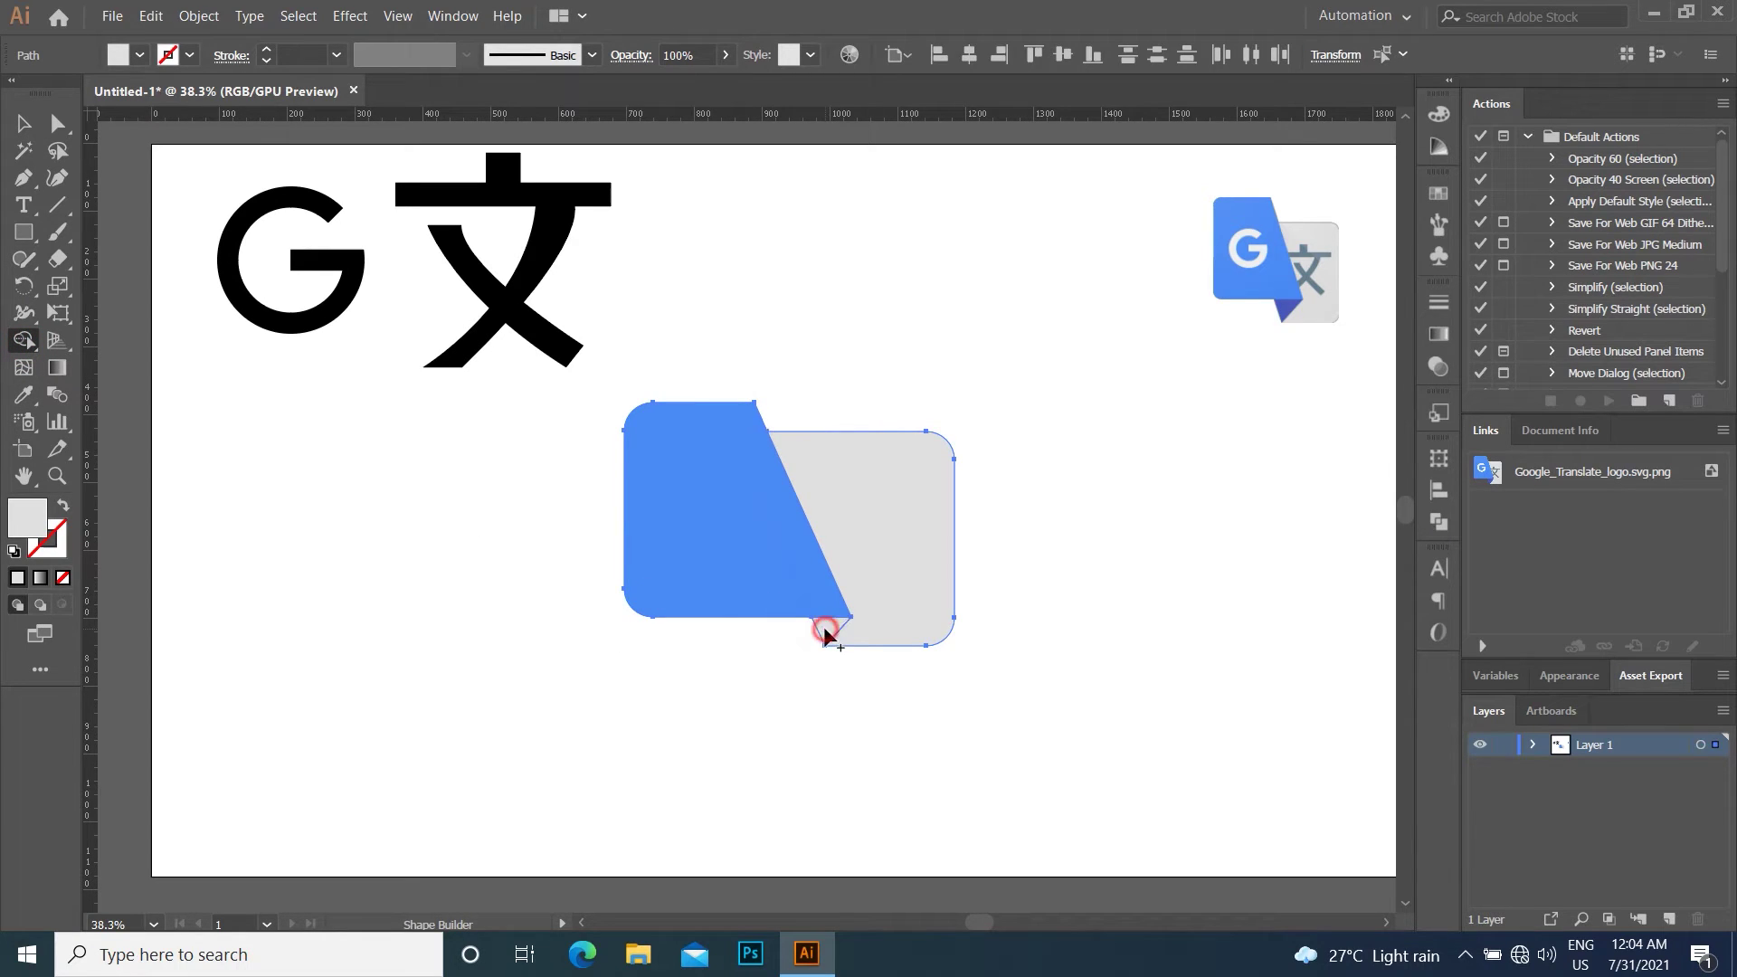
click(23, 123)
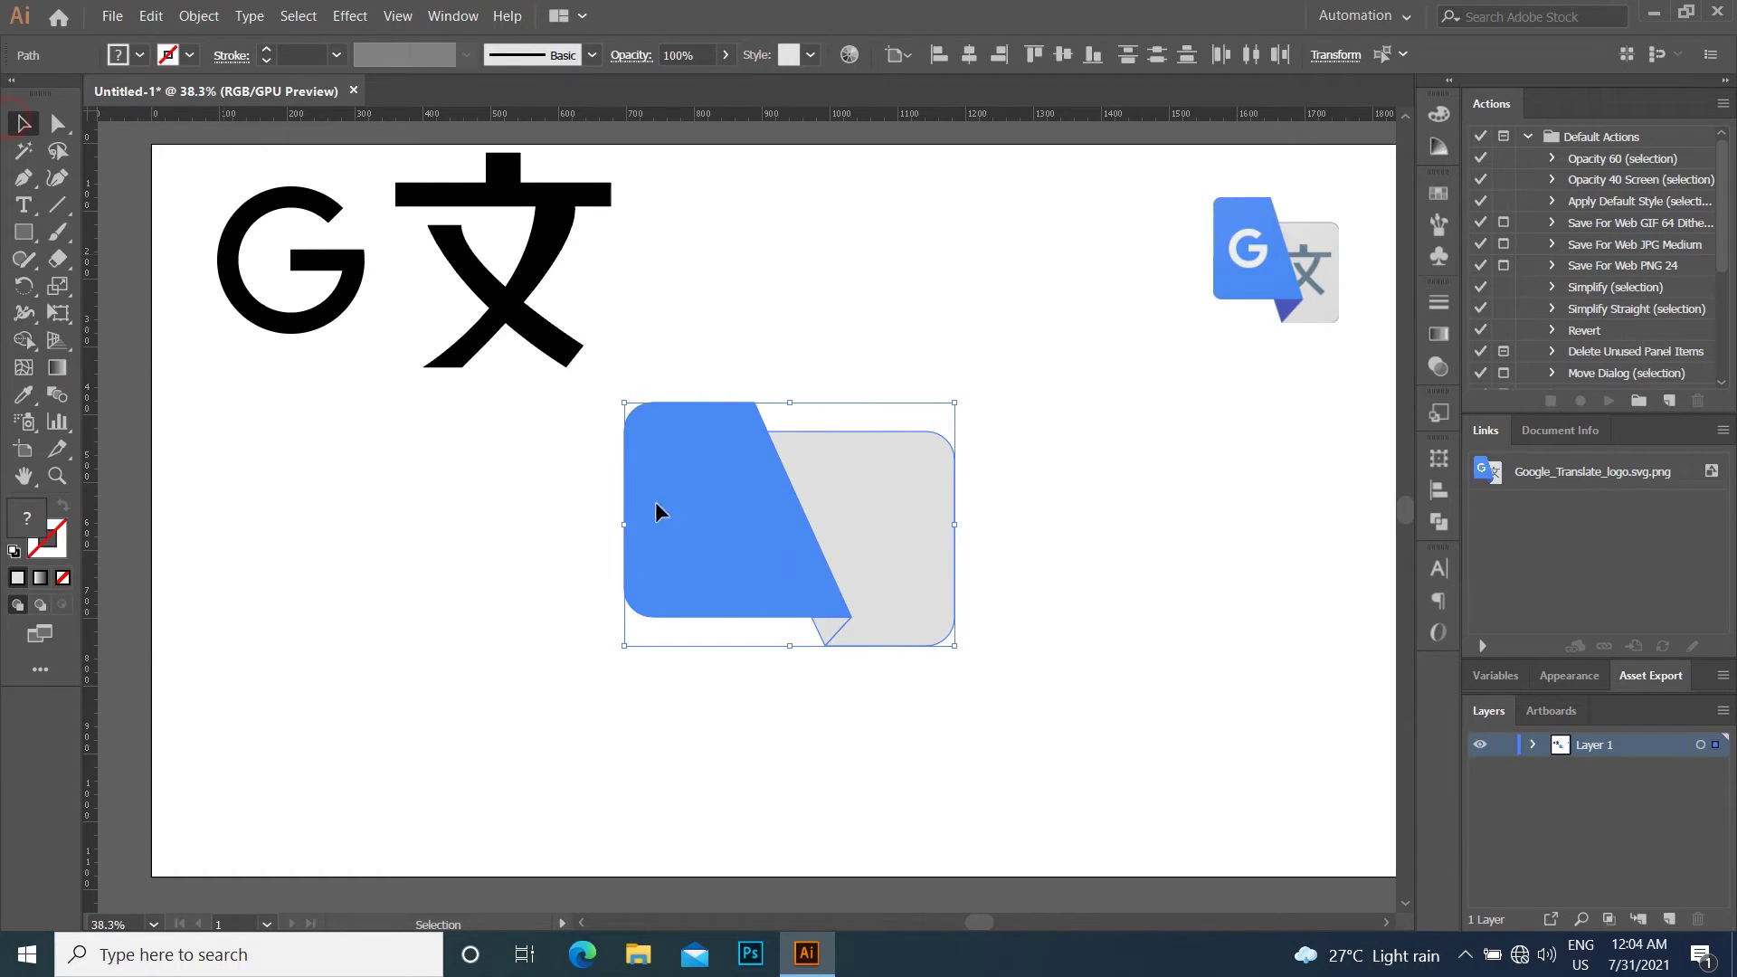
click(941, 701)
click(827, 629)
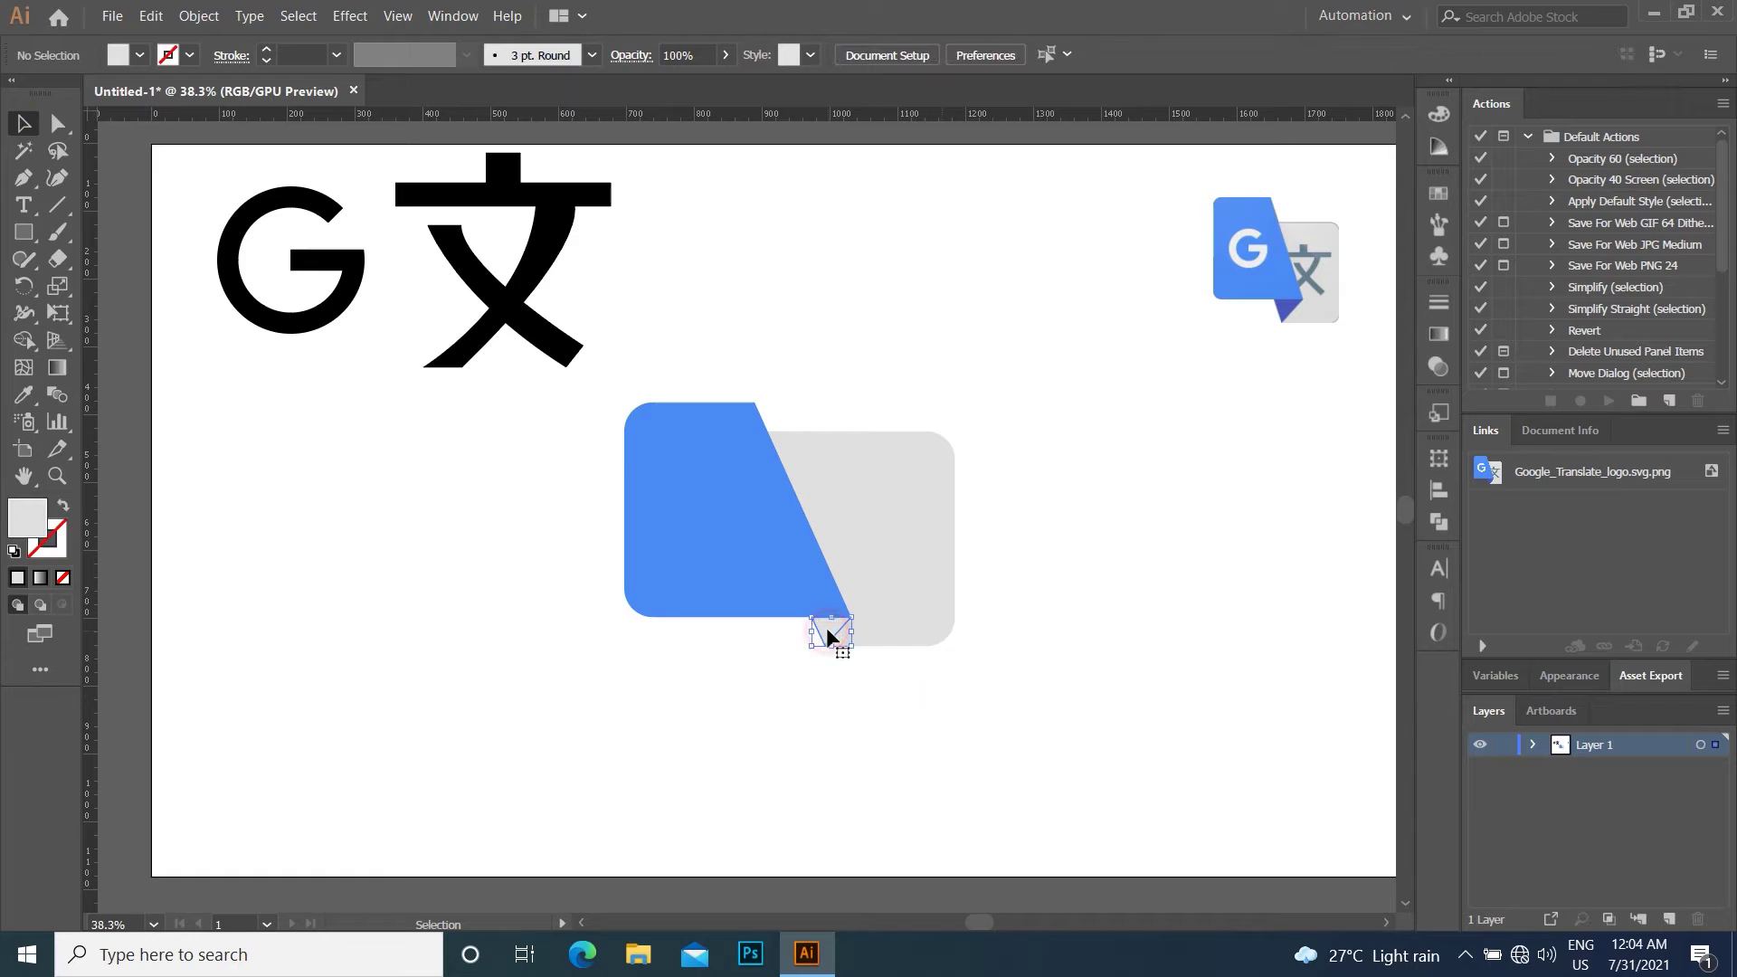
click(17, 398)
click(1283, 308)
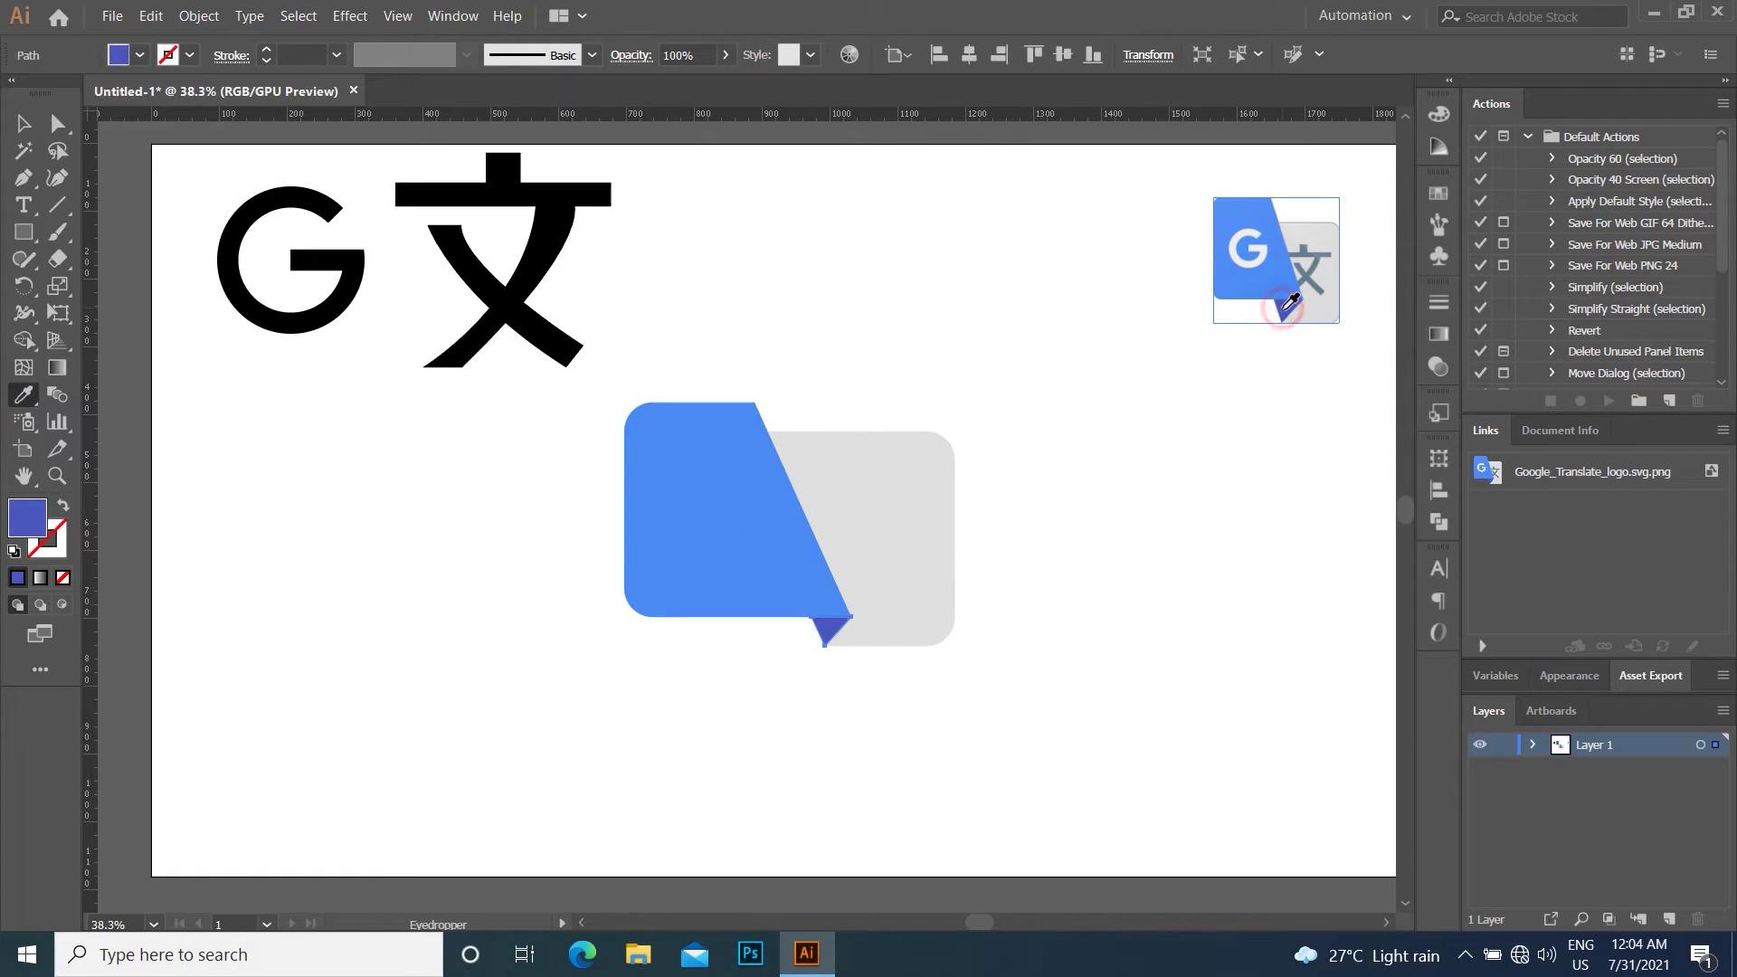
click(22, 126)
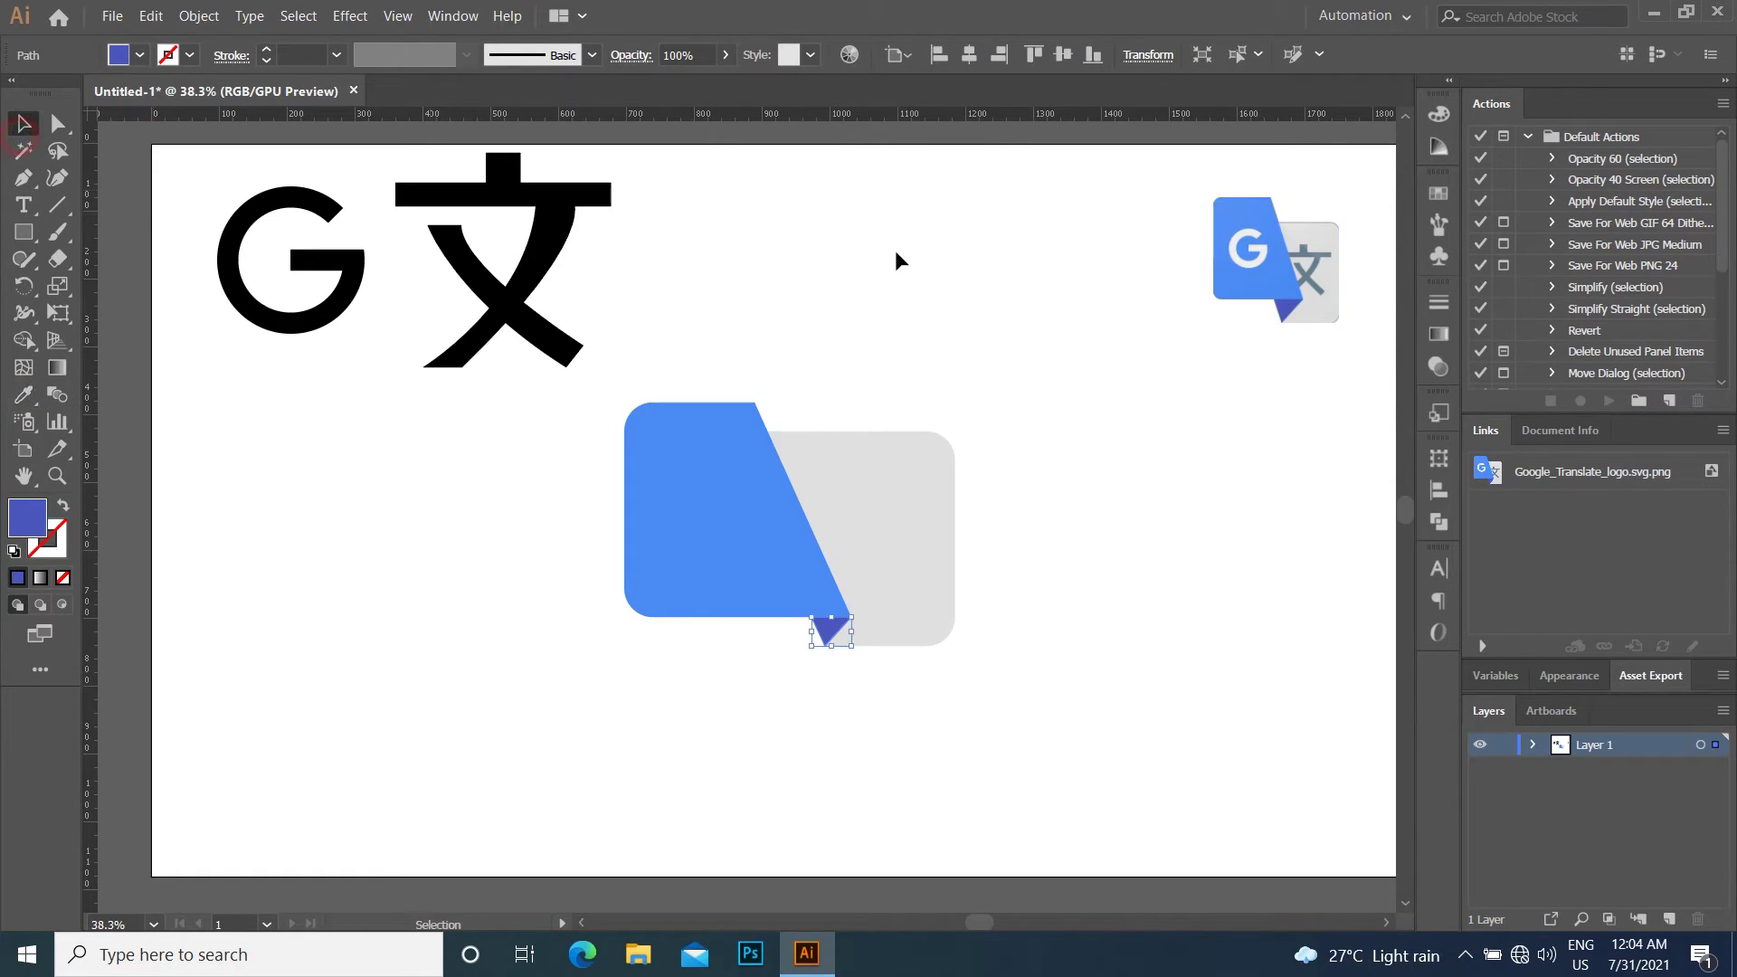
Move the G onto the blue card and bring it to the front.
click(1013, 267)
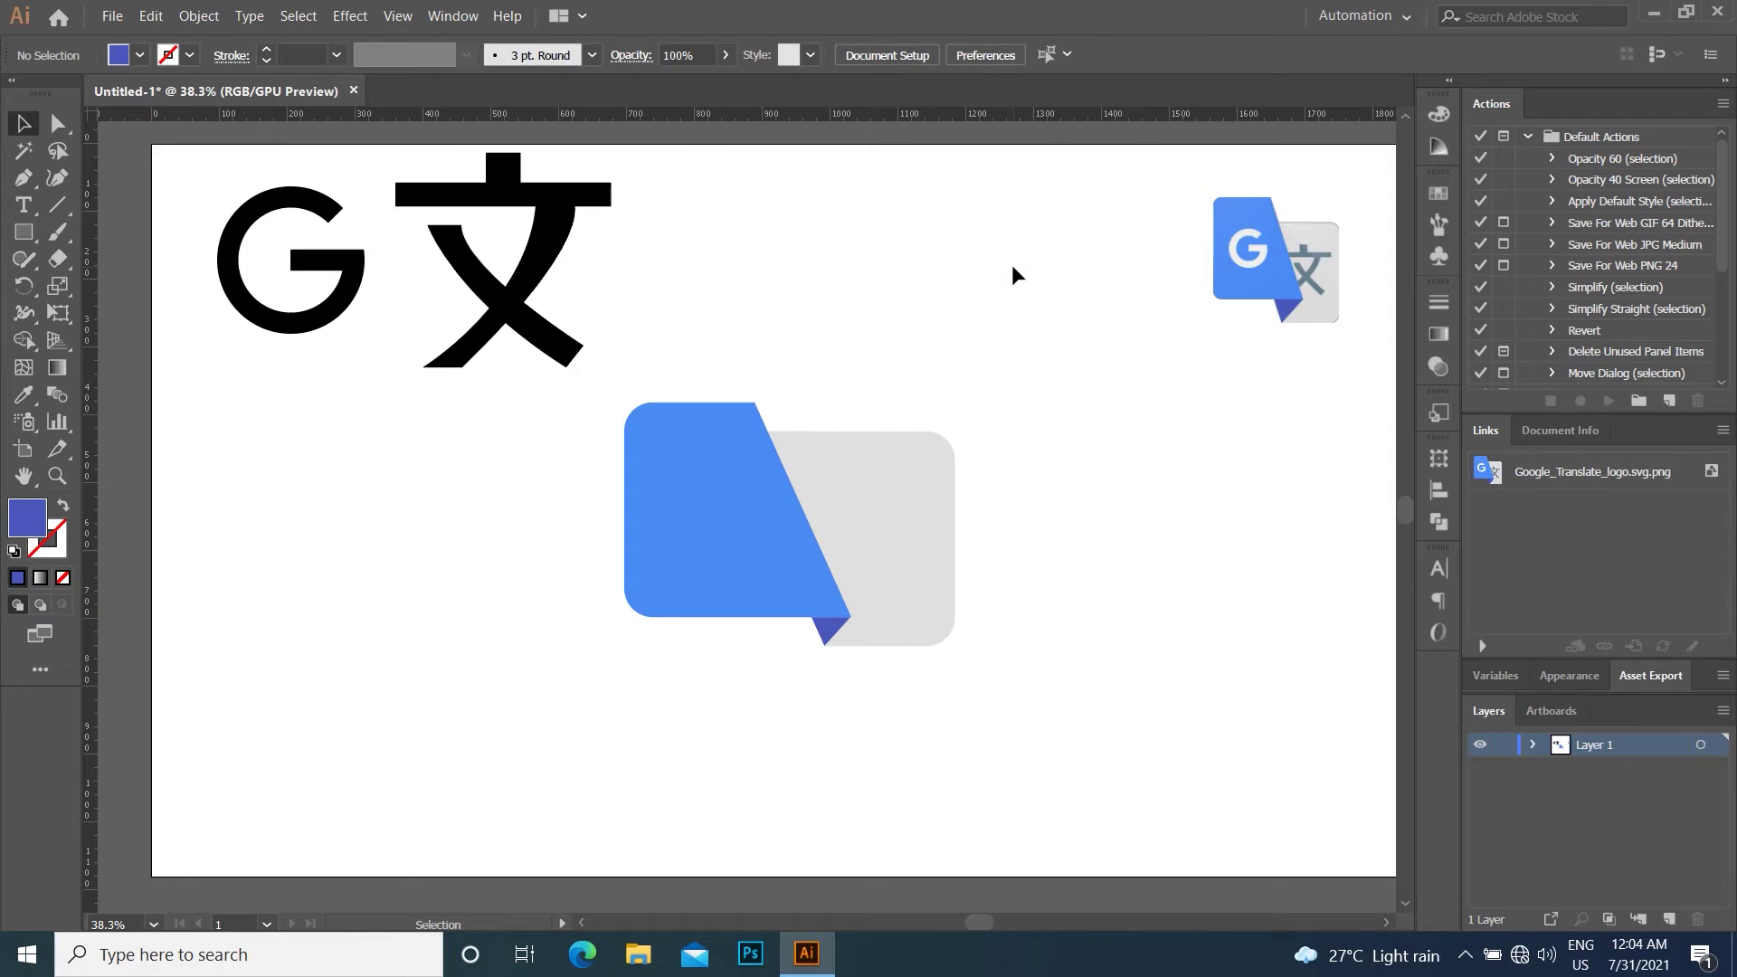
right_click(344, 262)
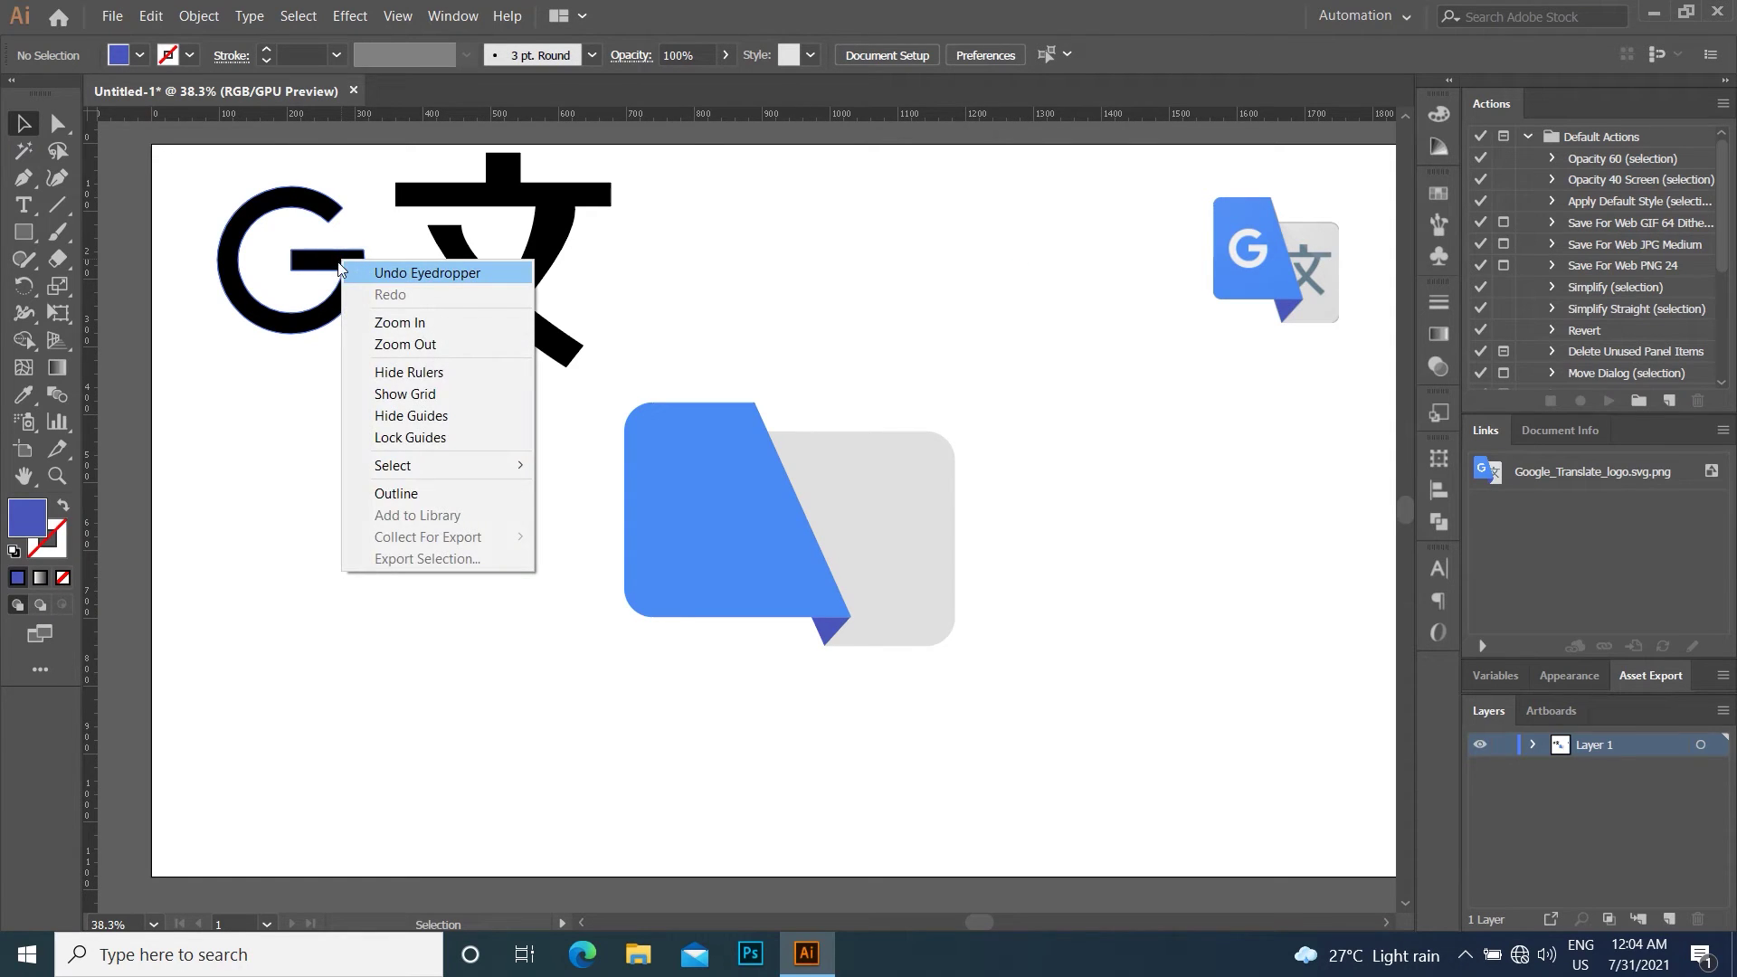
click(336, 264)
drag(336, 265, 734, 512)
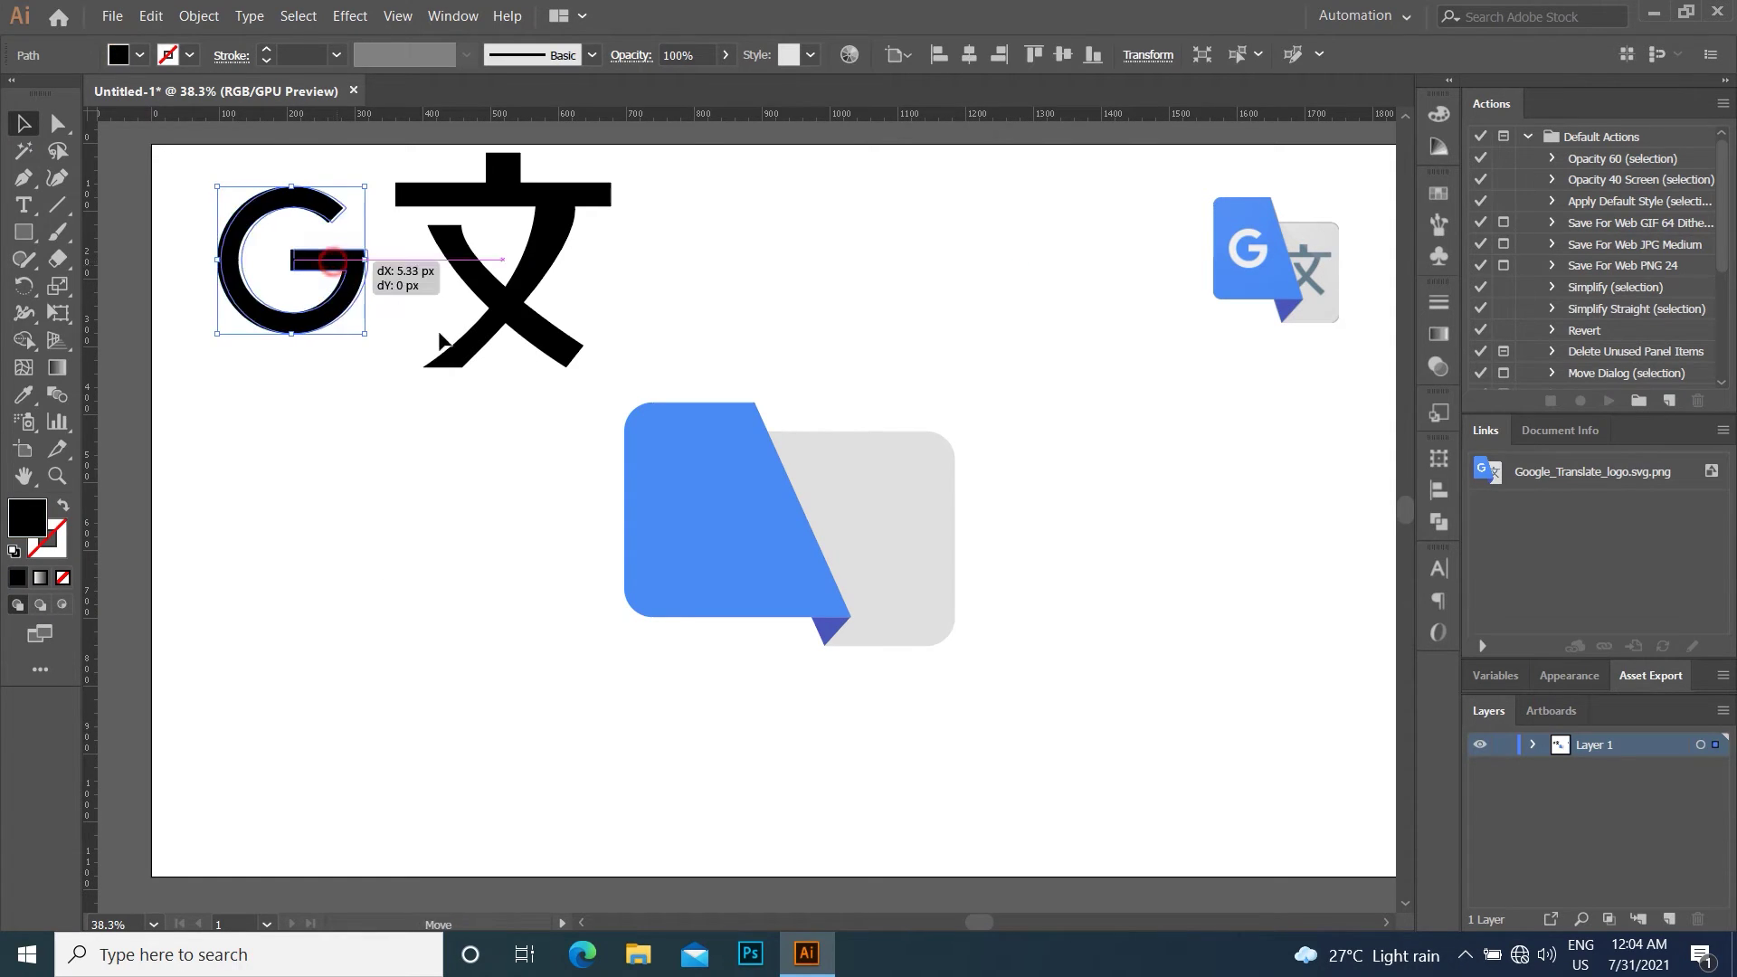
right_click(733, 503)
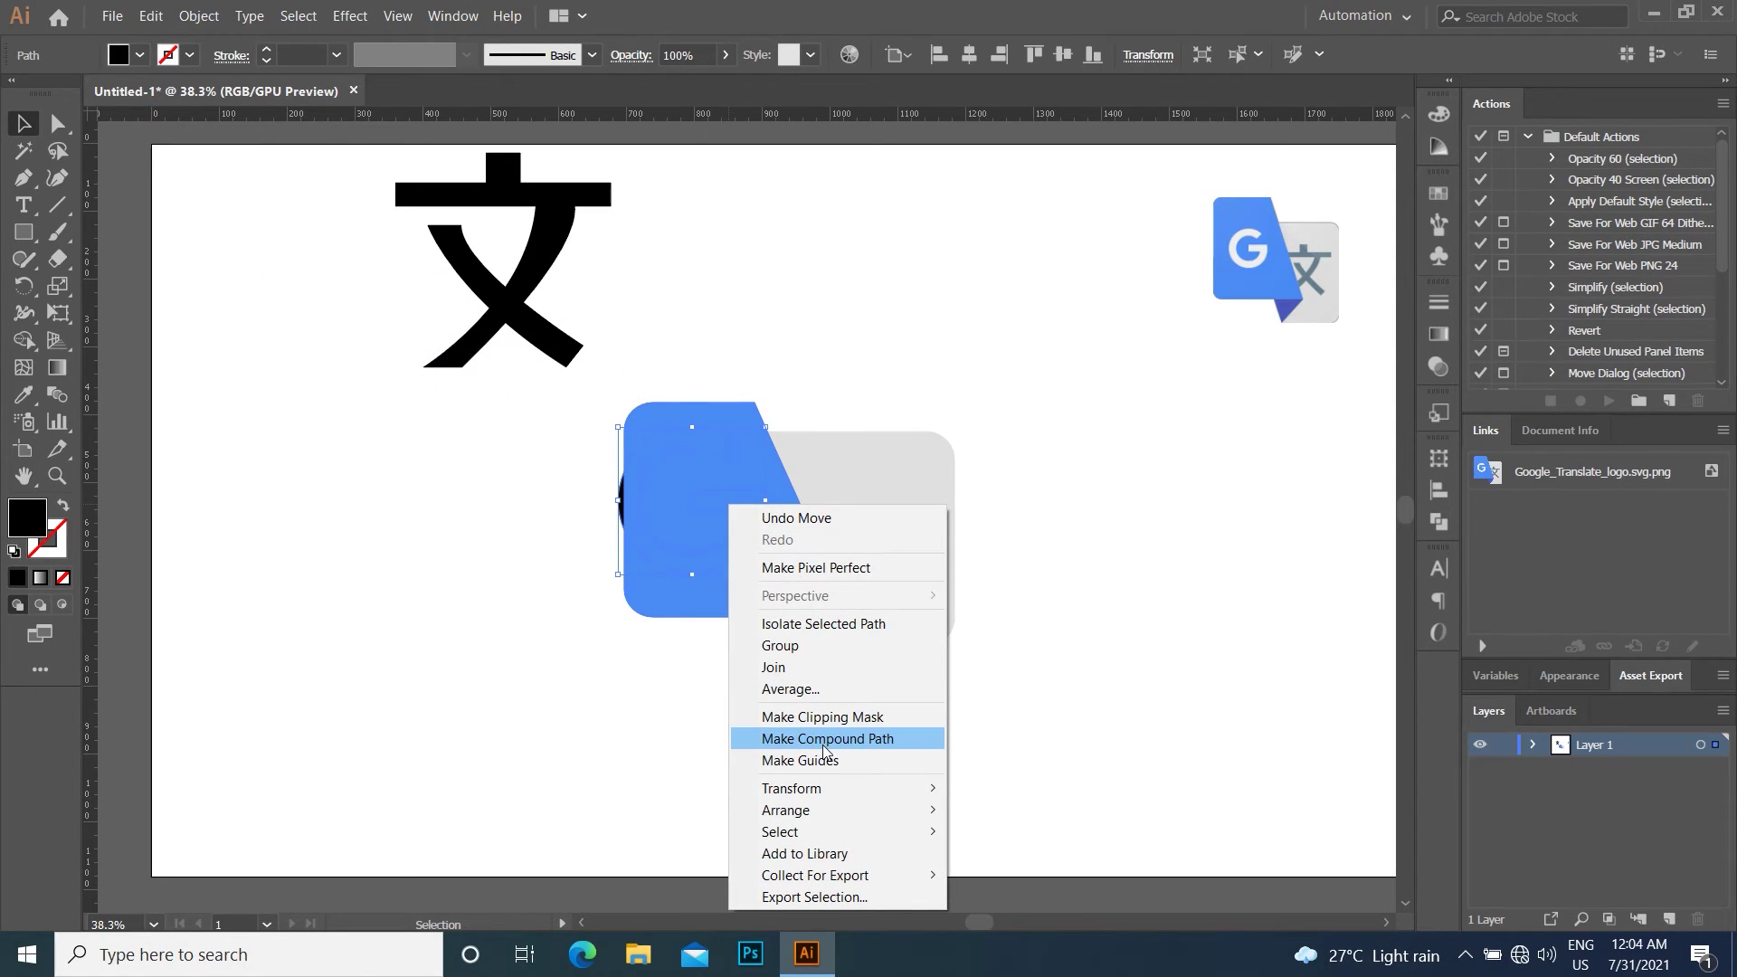
mouse_move(801, 810)
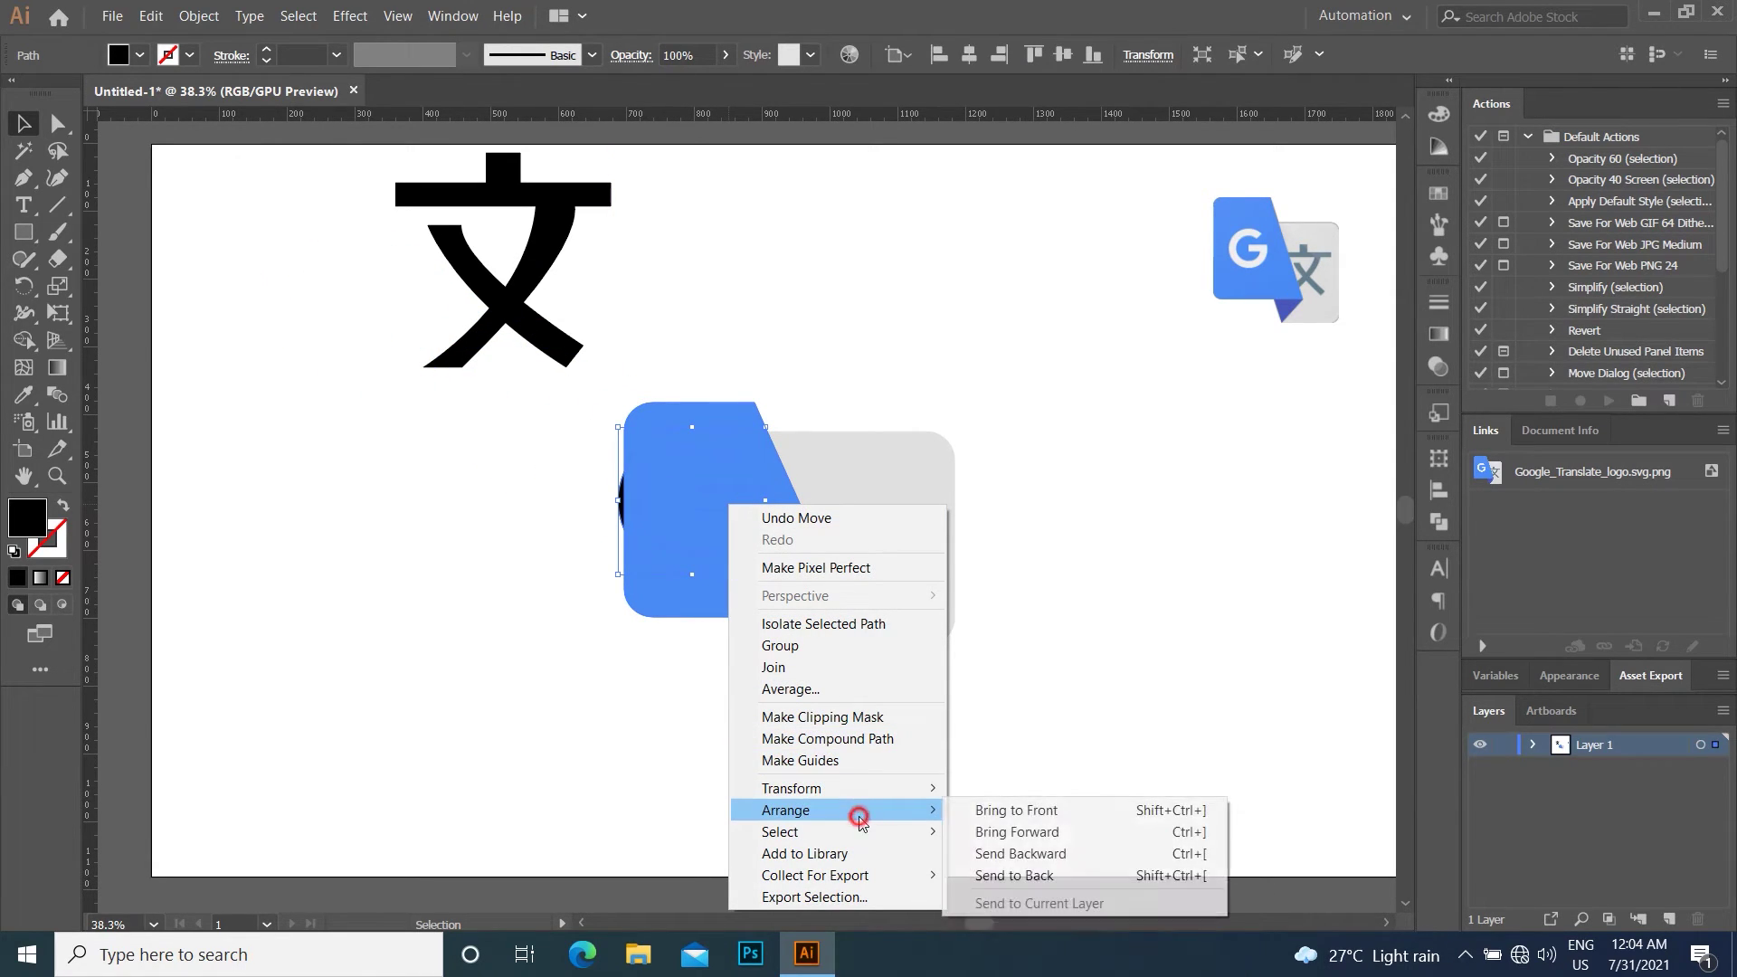
click(1051, 812)
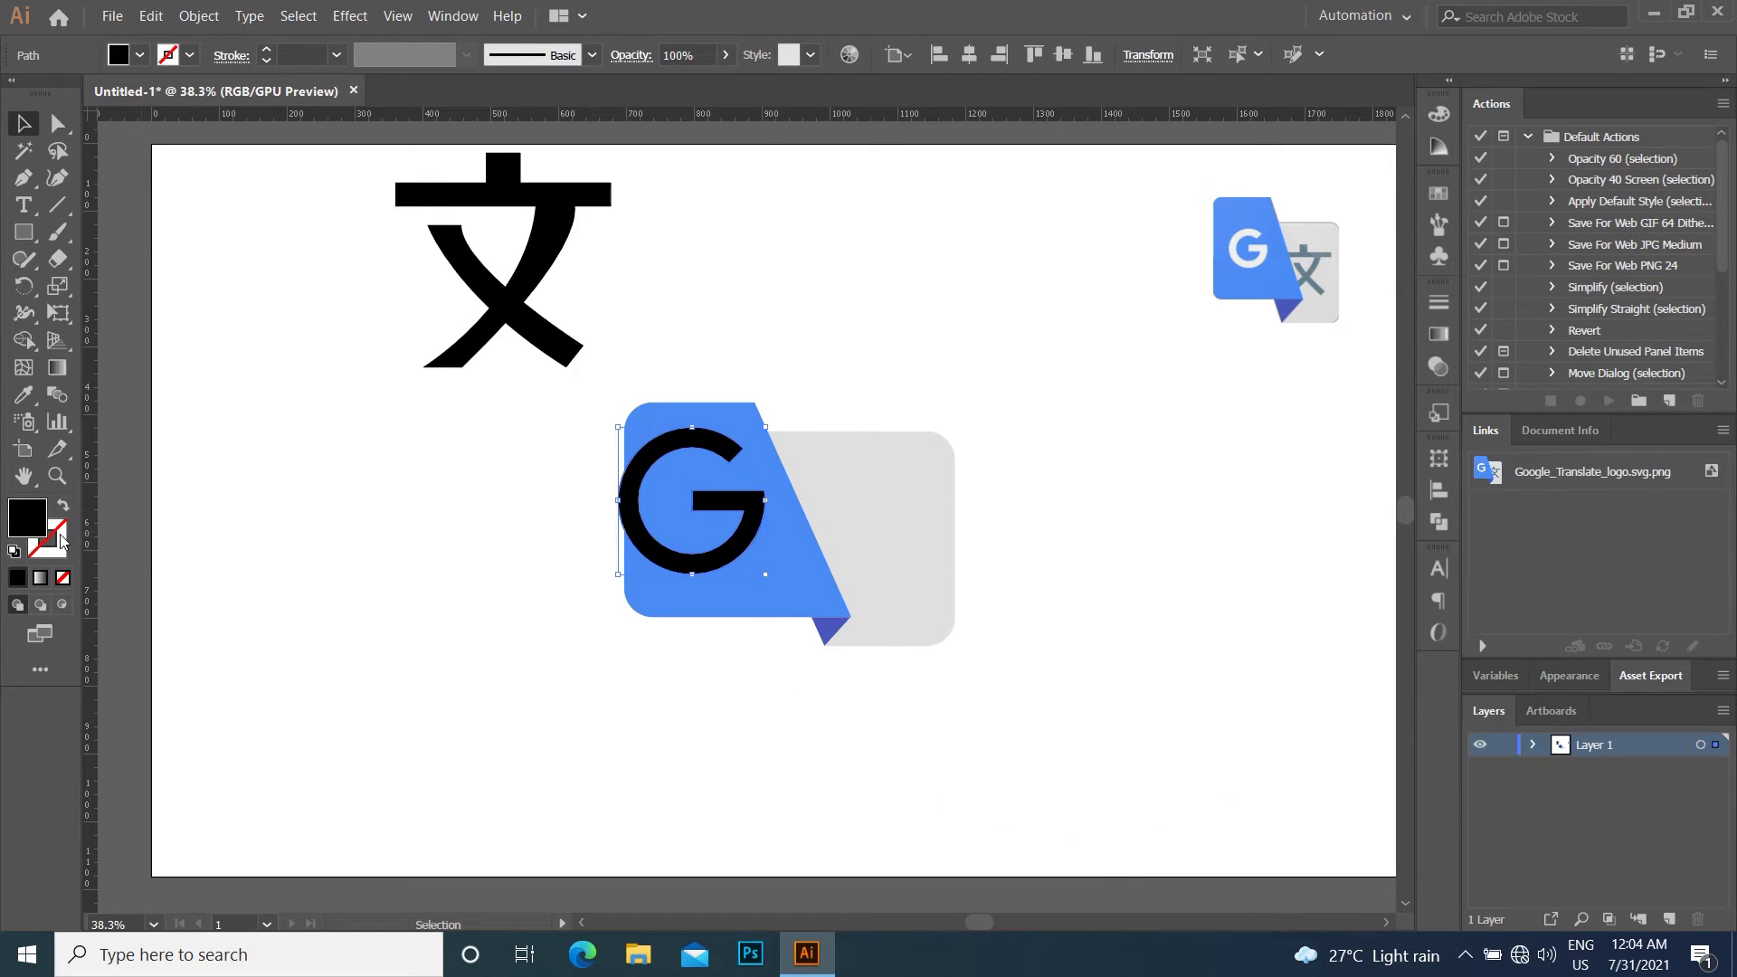
Fill the G with white #ffffff, then scale it down and position it inside the blue card.
double_click(32, 527)
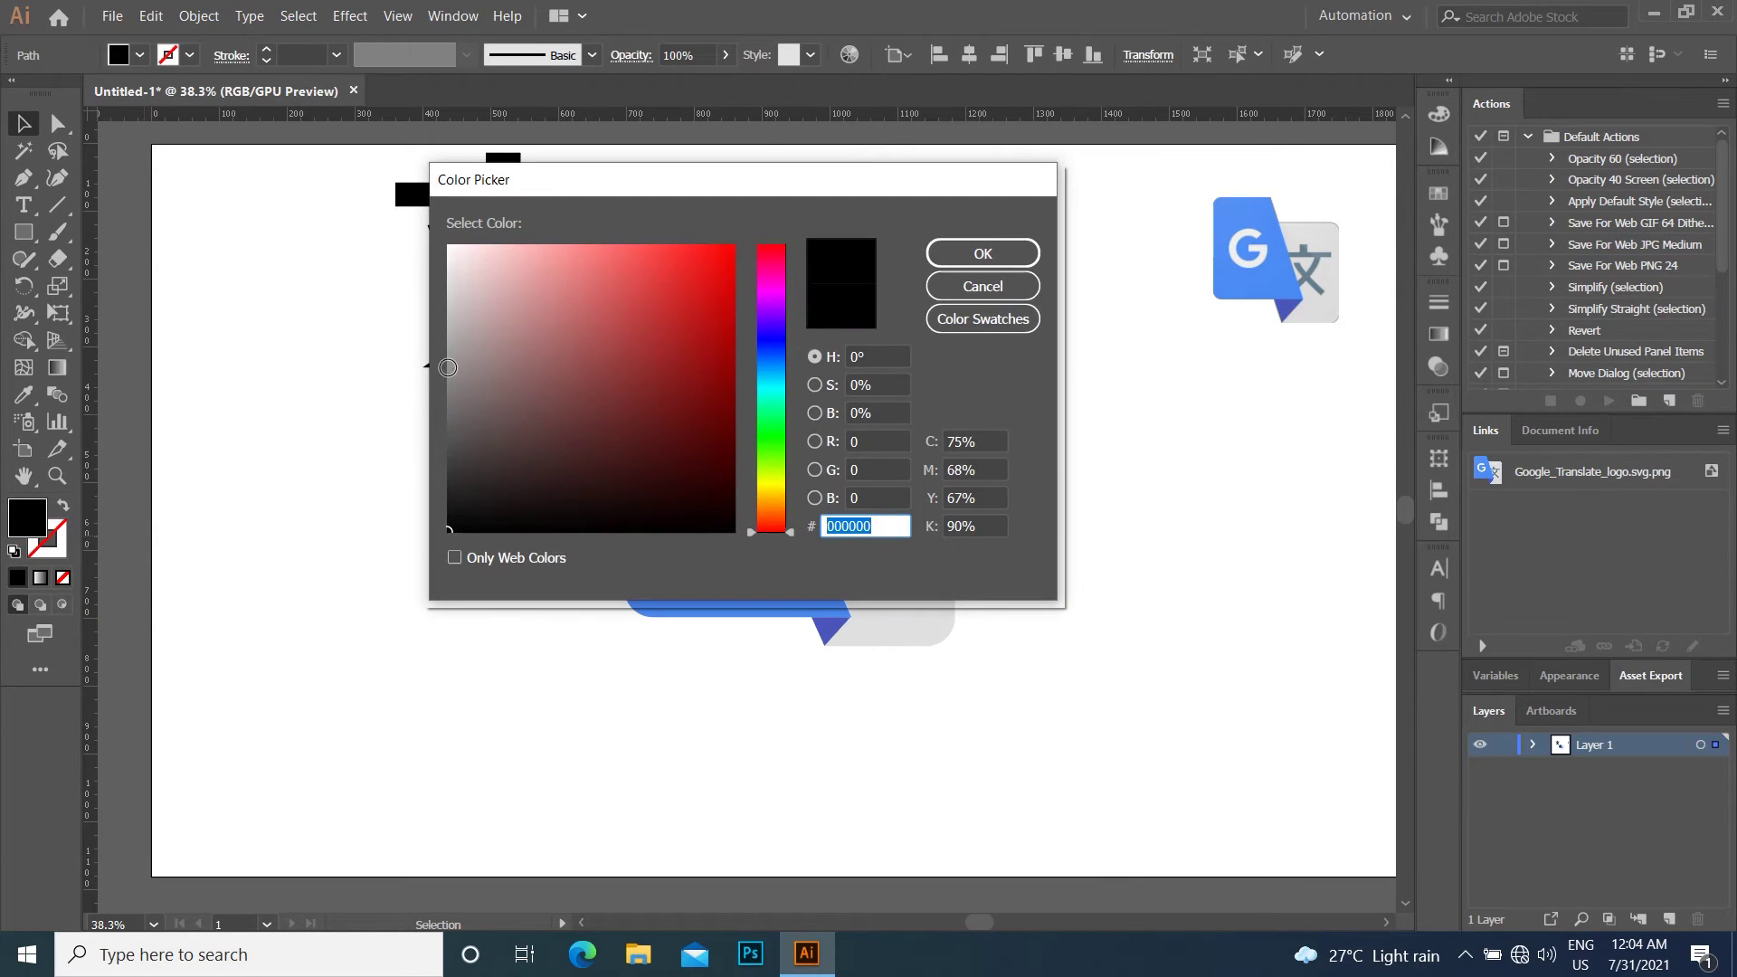
drag(448, 367, 437, 244)
click(983, 254)
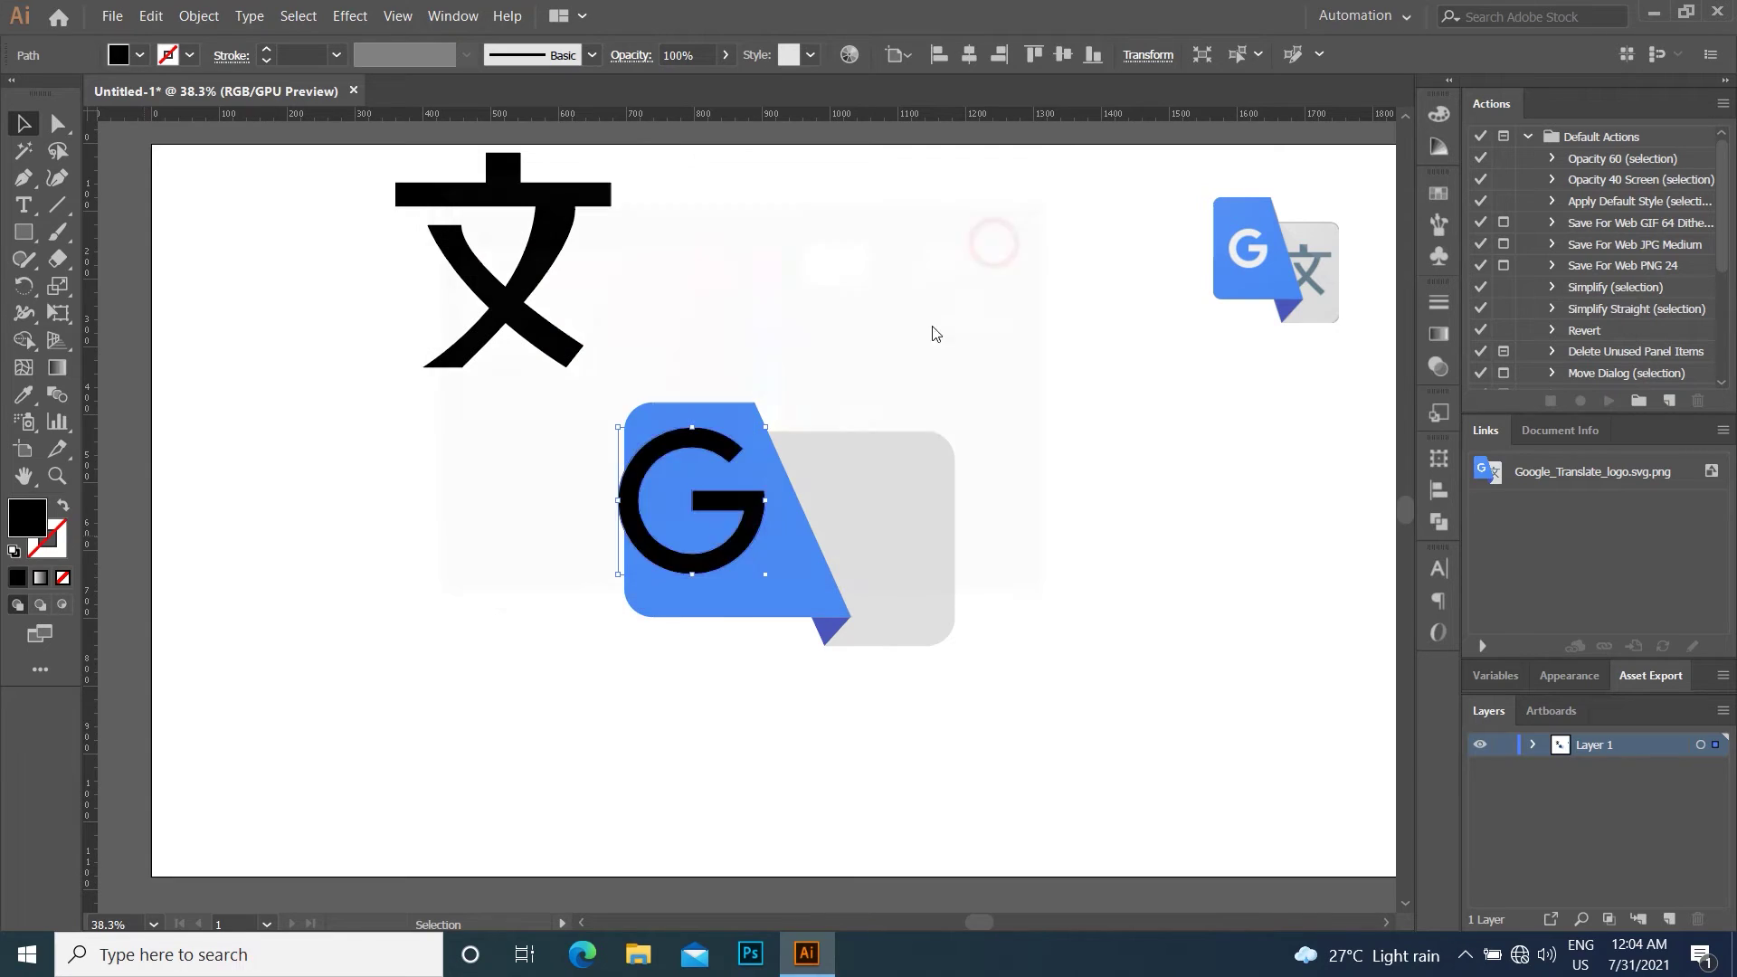
mouse_move(769, 424)
mouse_down()
mouse_move(717, 474)
mouse_move(754, 519)
mouse_up()
click(992, 368)
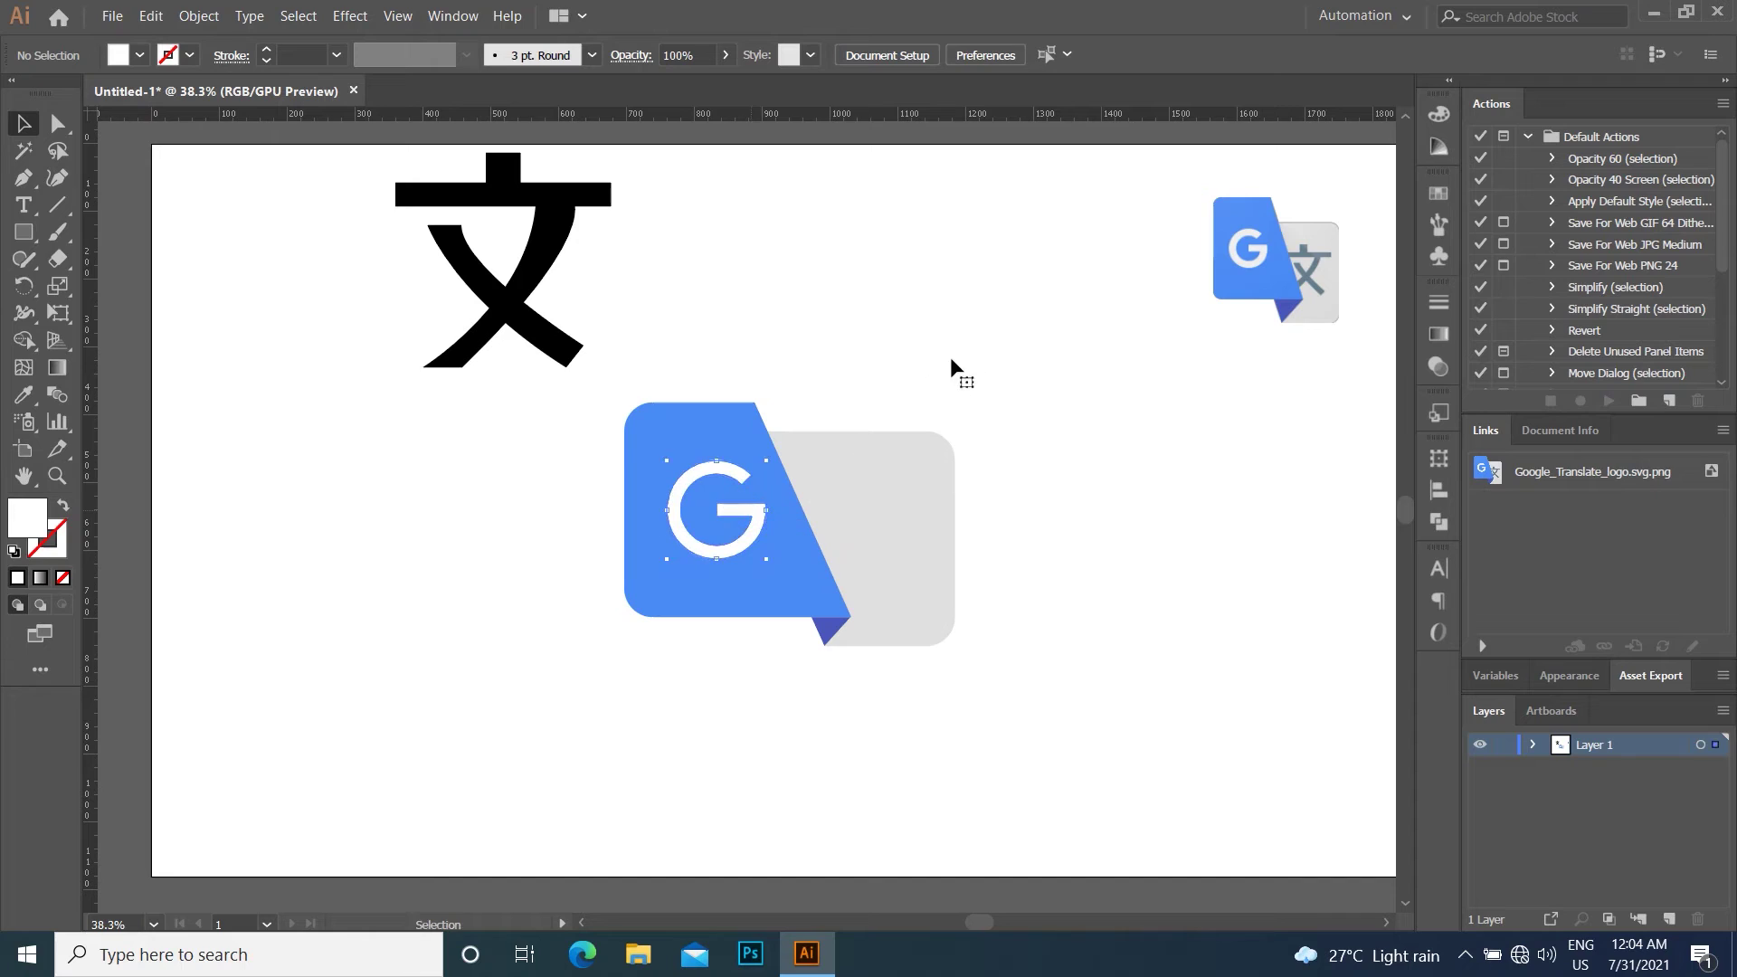
click(961, 350)
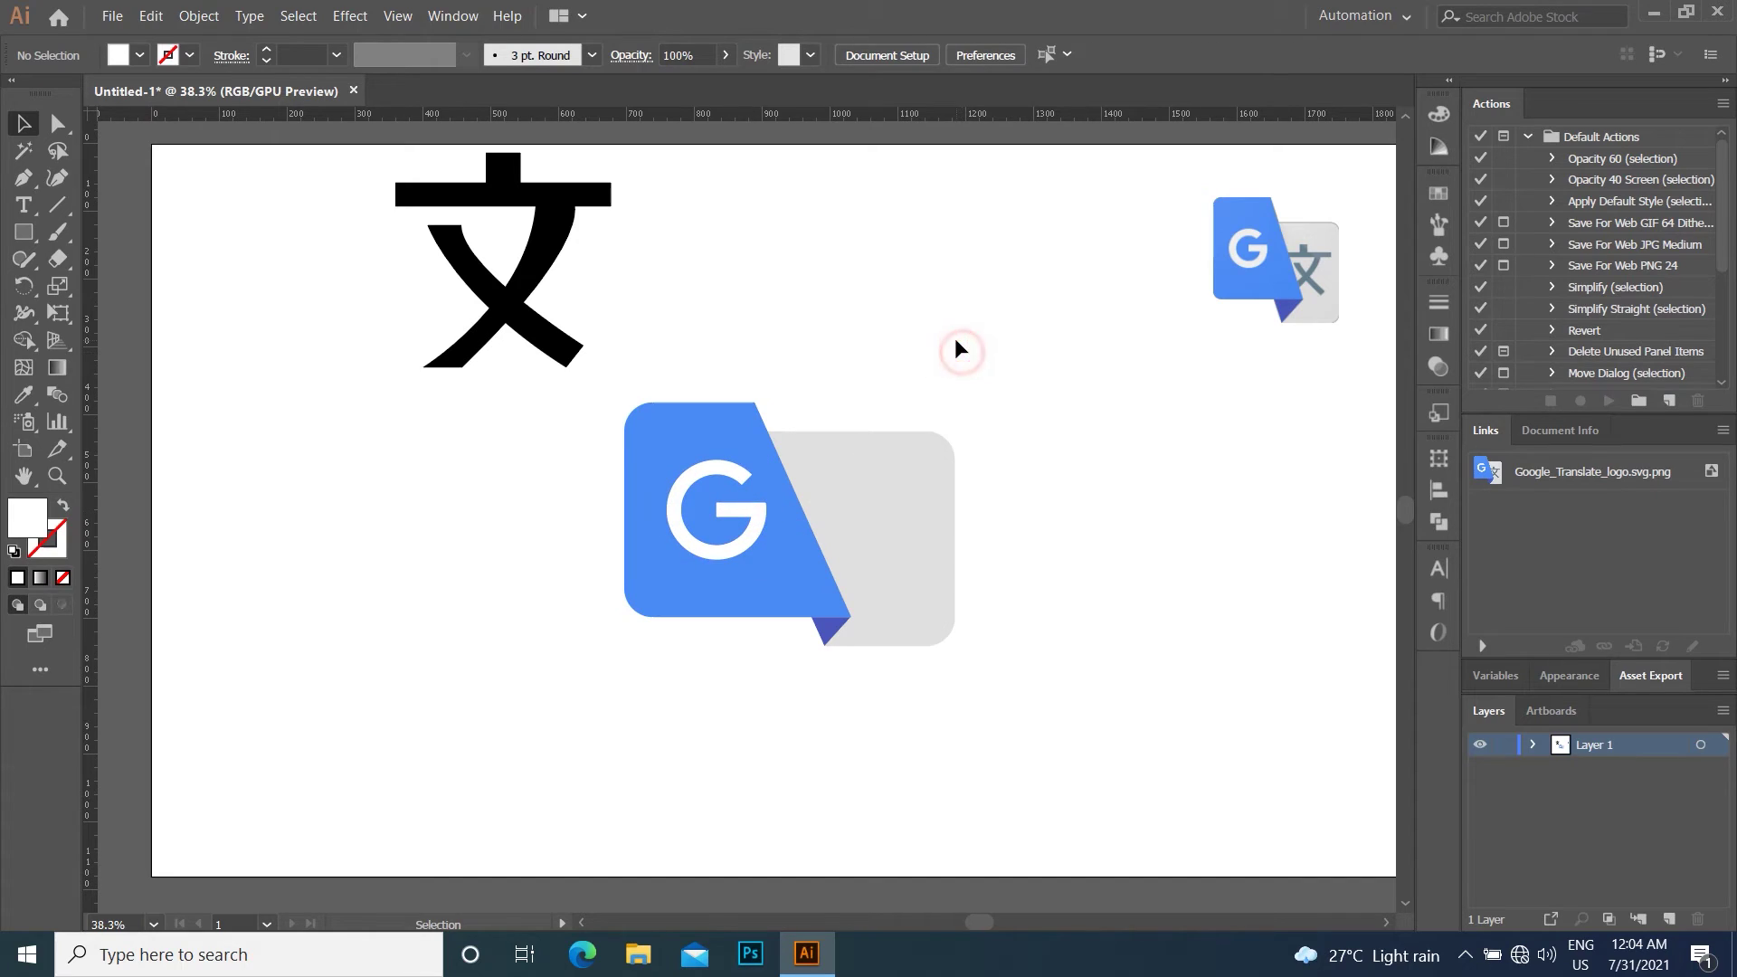
click(537, 267)
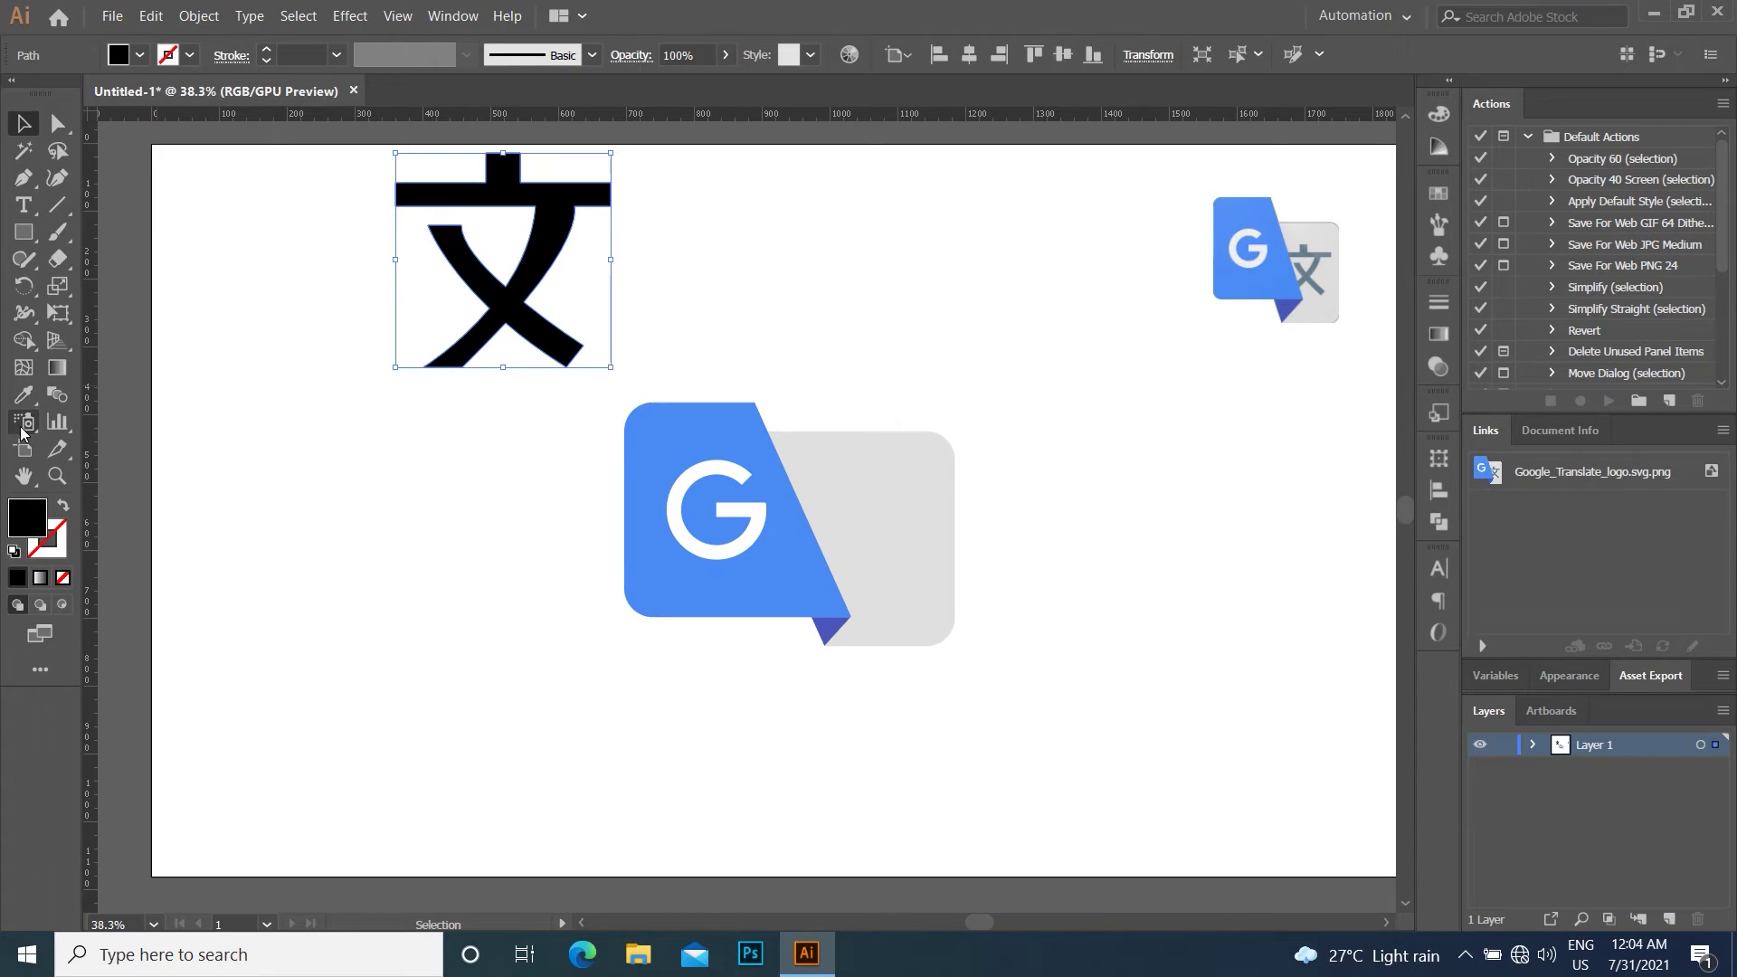
Give the 文 character the reference's grey-blue and move it onto the grey card.
click(27, 399)
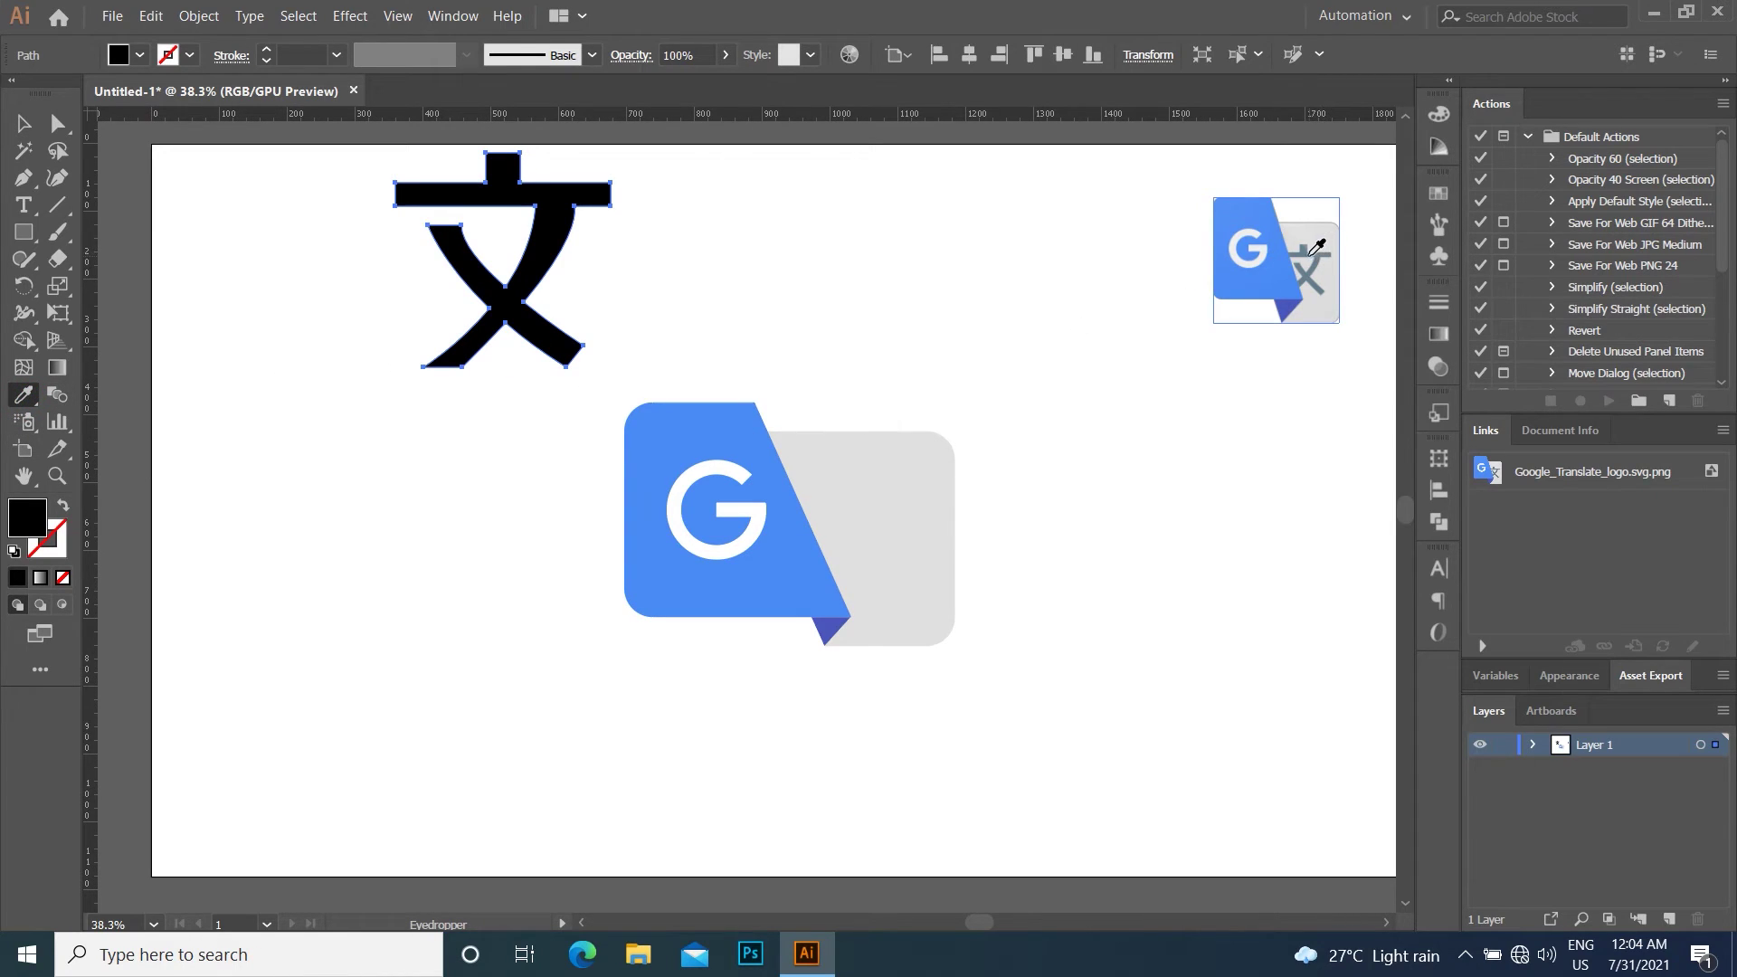
click(1305, 251)
click(23, 123)
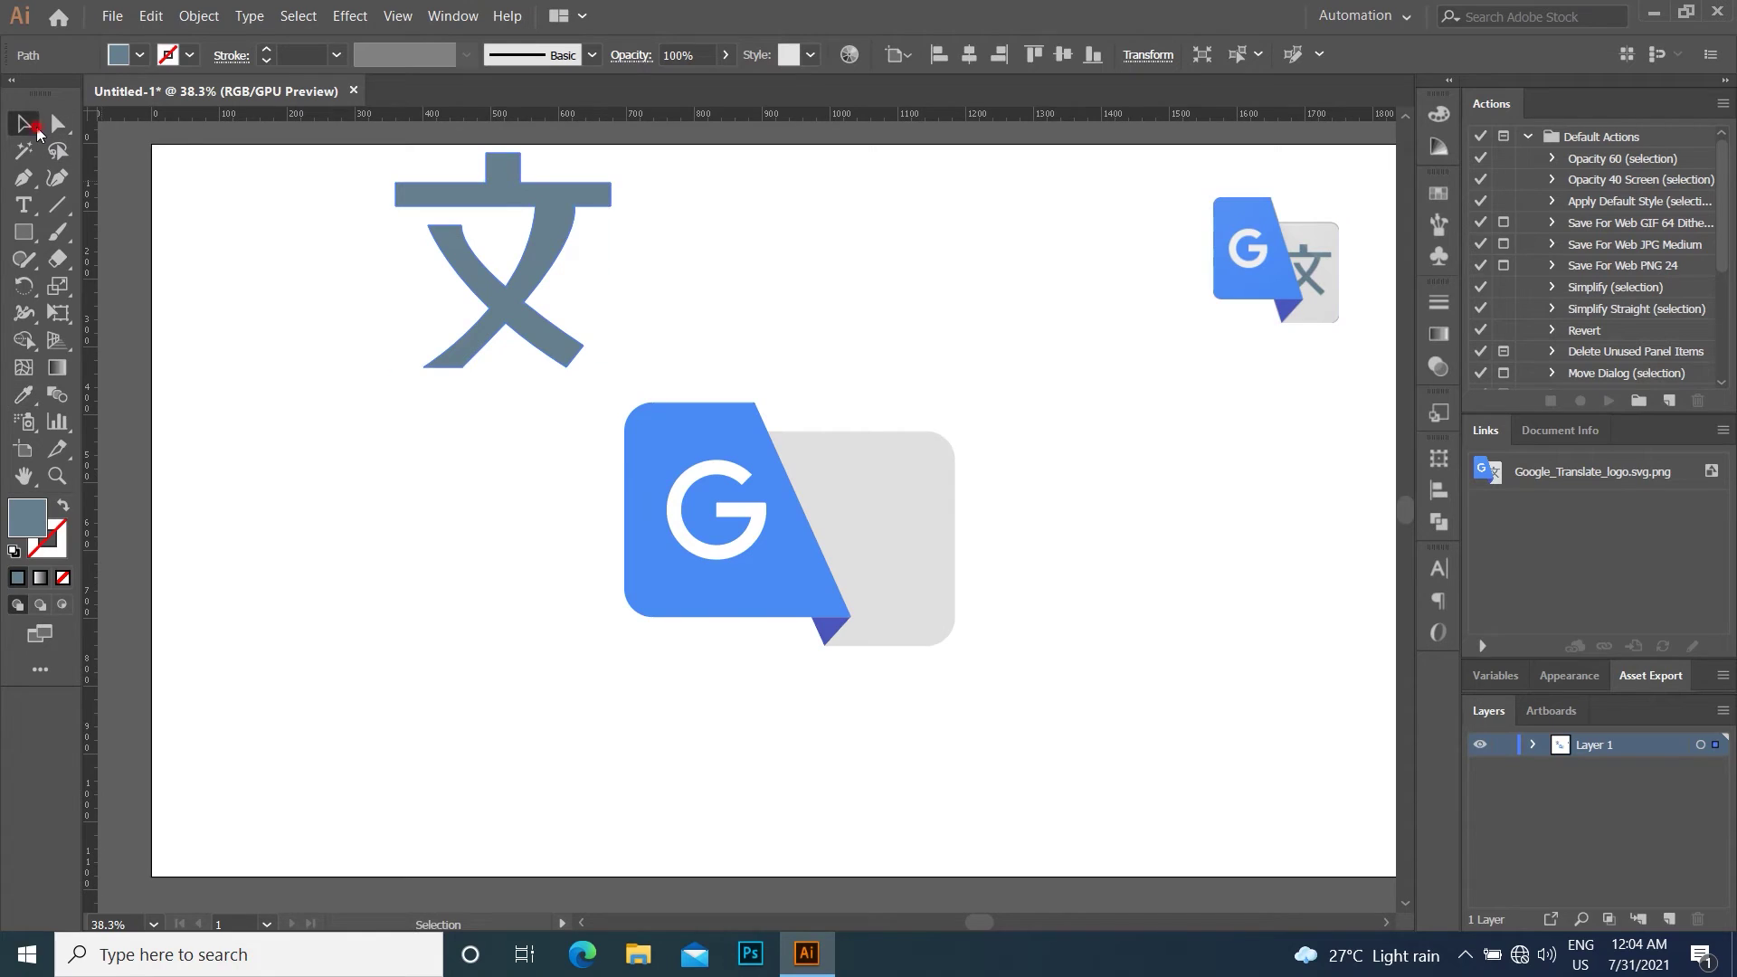
drag(568, 228, 915, 491)
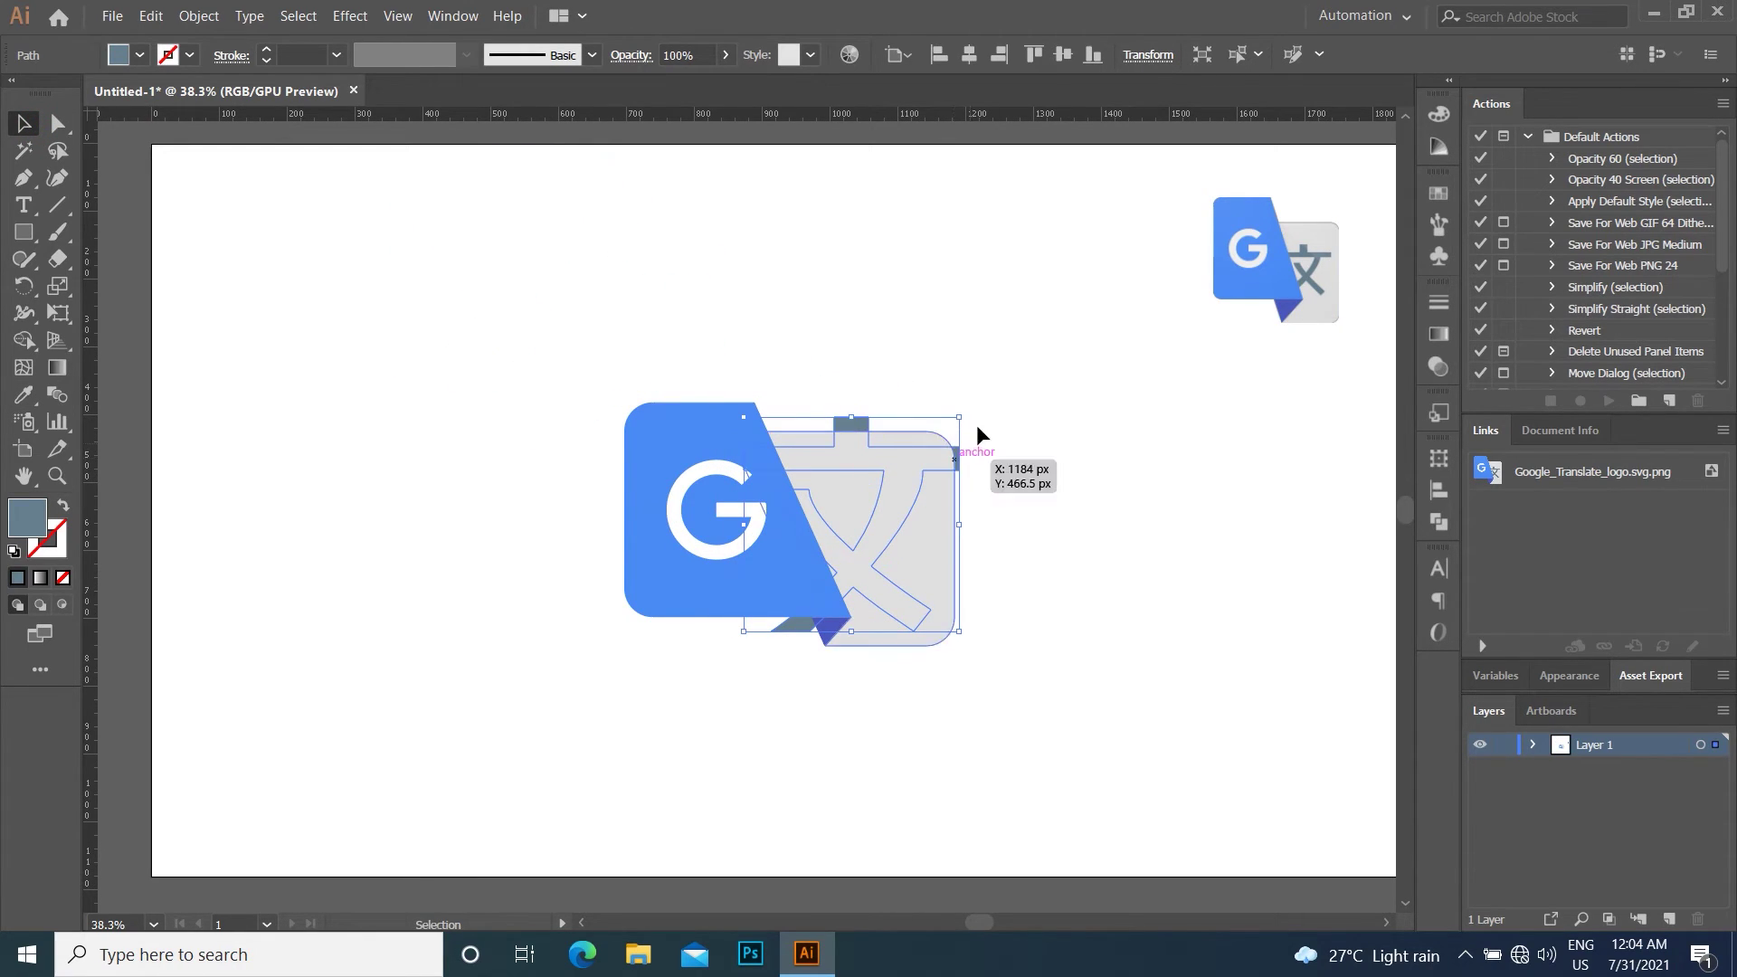
right_click(850, 420)
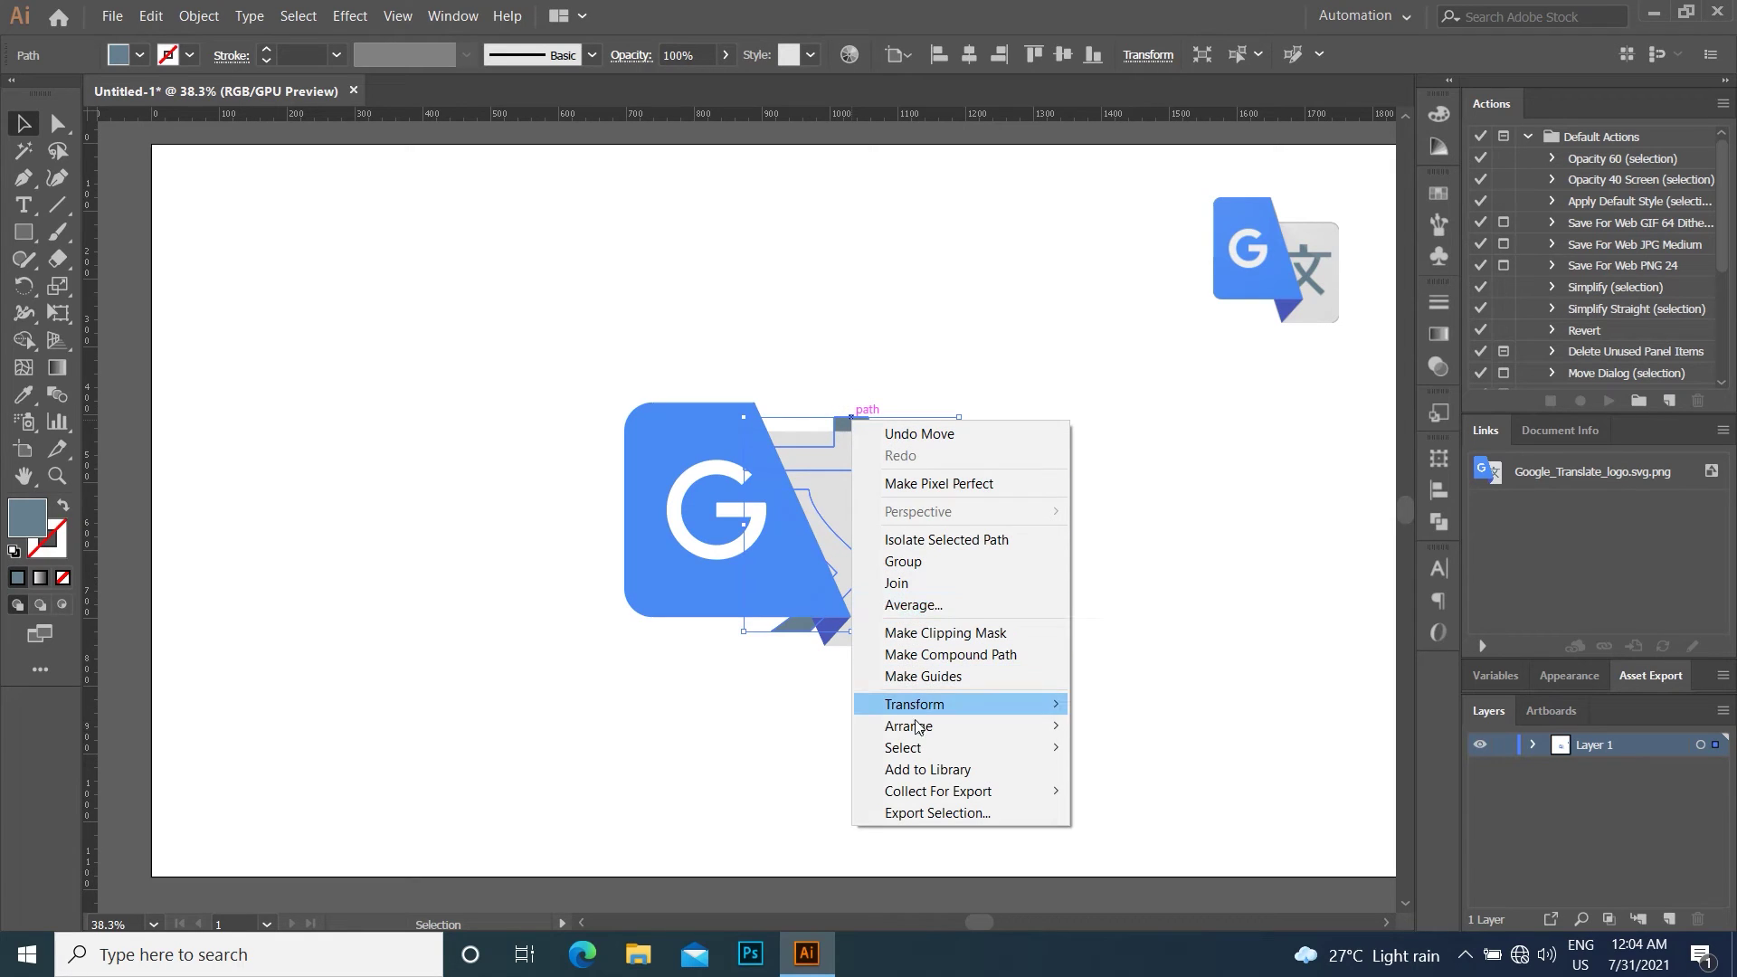
click(1103, 724)
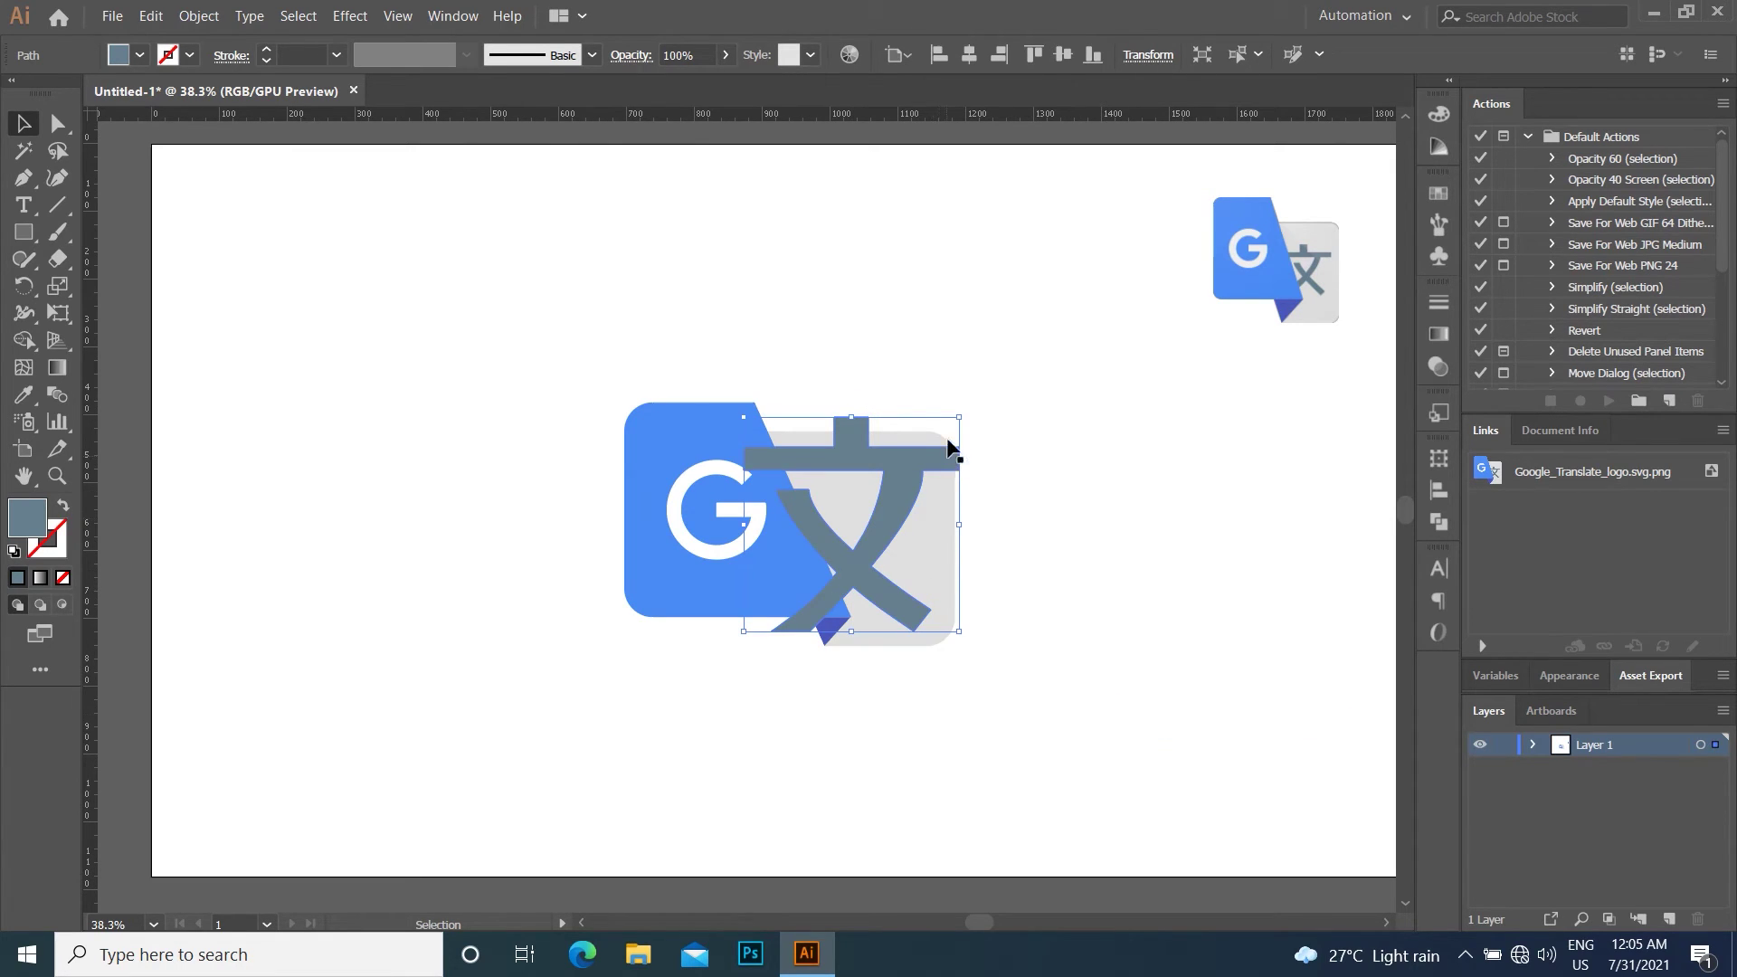
Shrink the 文 to fit the grey card and send it backward behind the blue card.
mouse_move(961, 413)
mouse_down()
mouse_move(866, 511)
mouse_move(868, 496)
mouse_up()
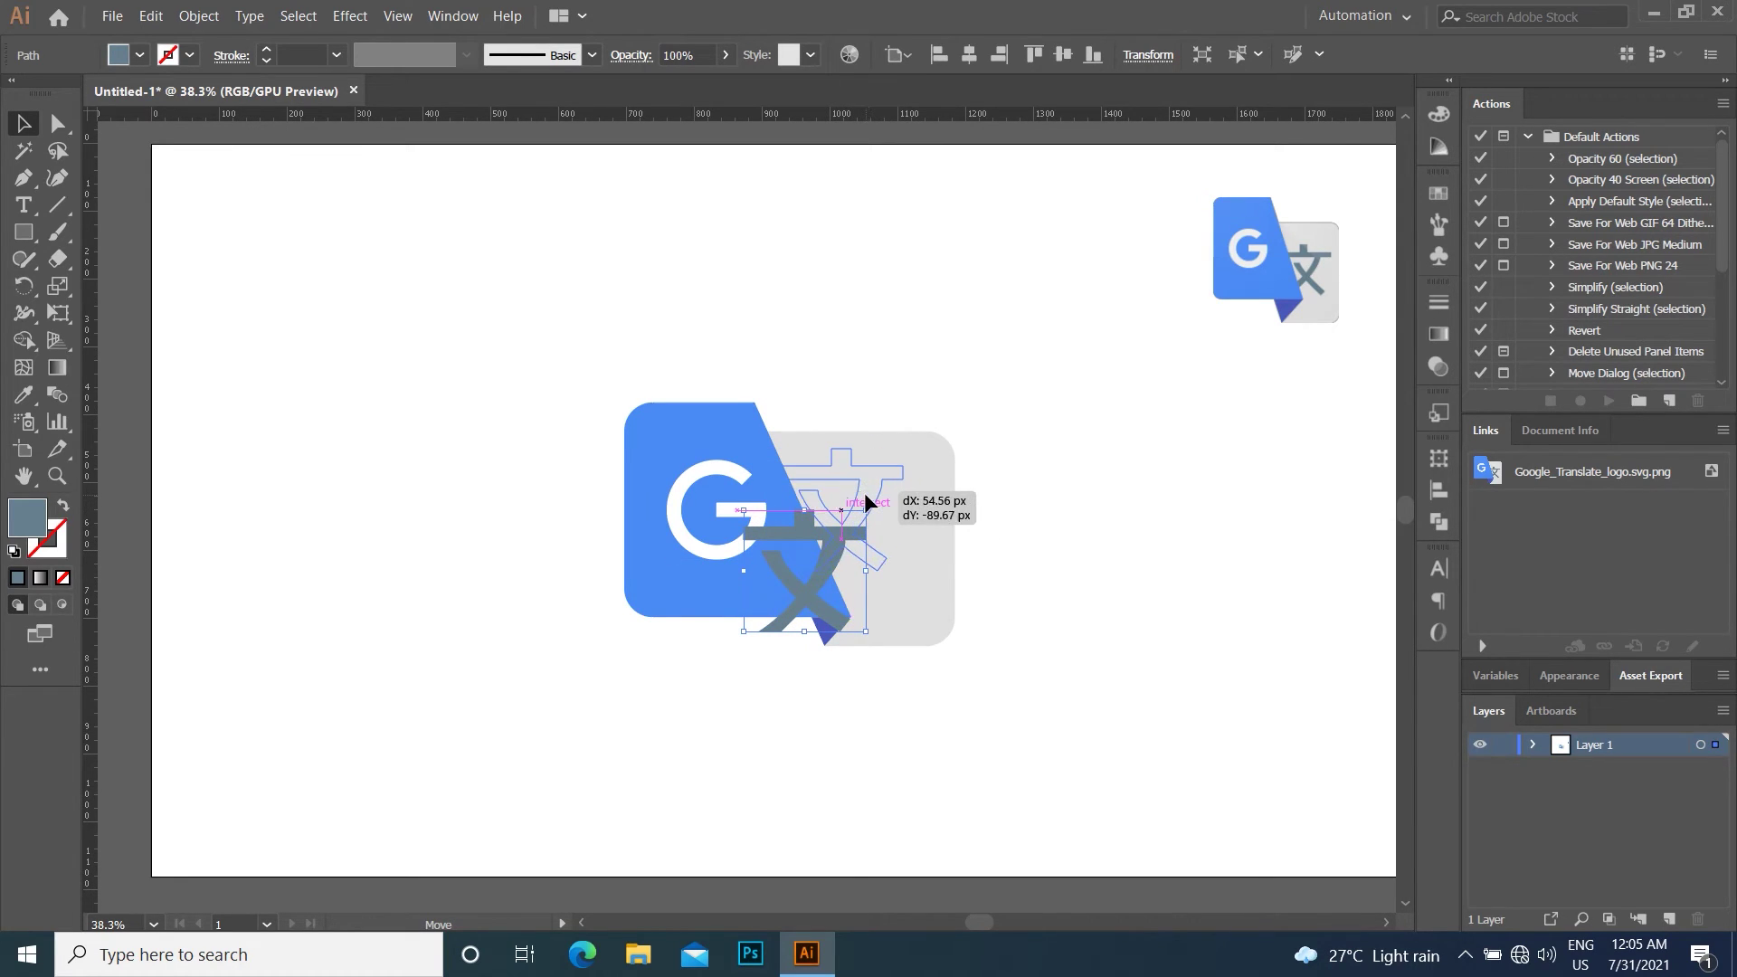
drag(867, 500, 893, 506)
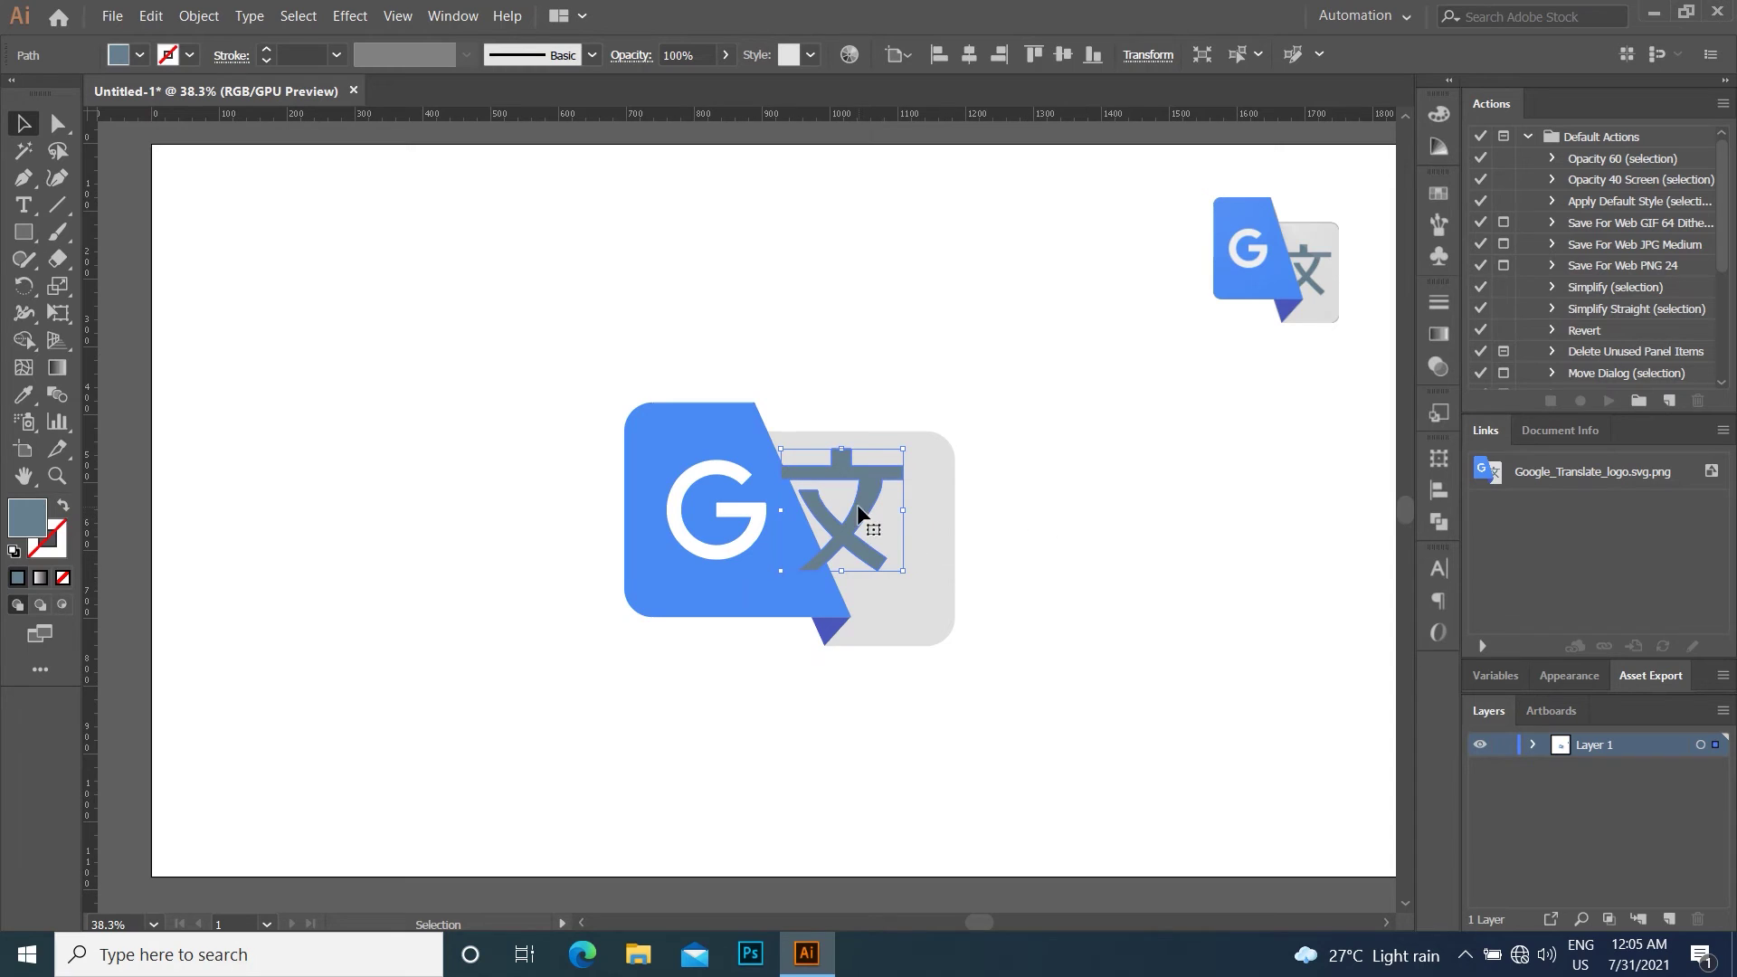
right_click(858, 508)
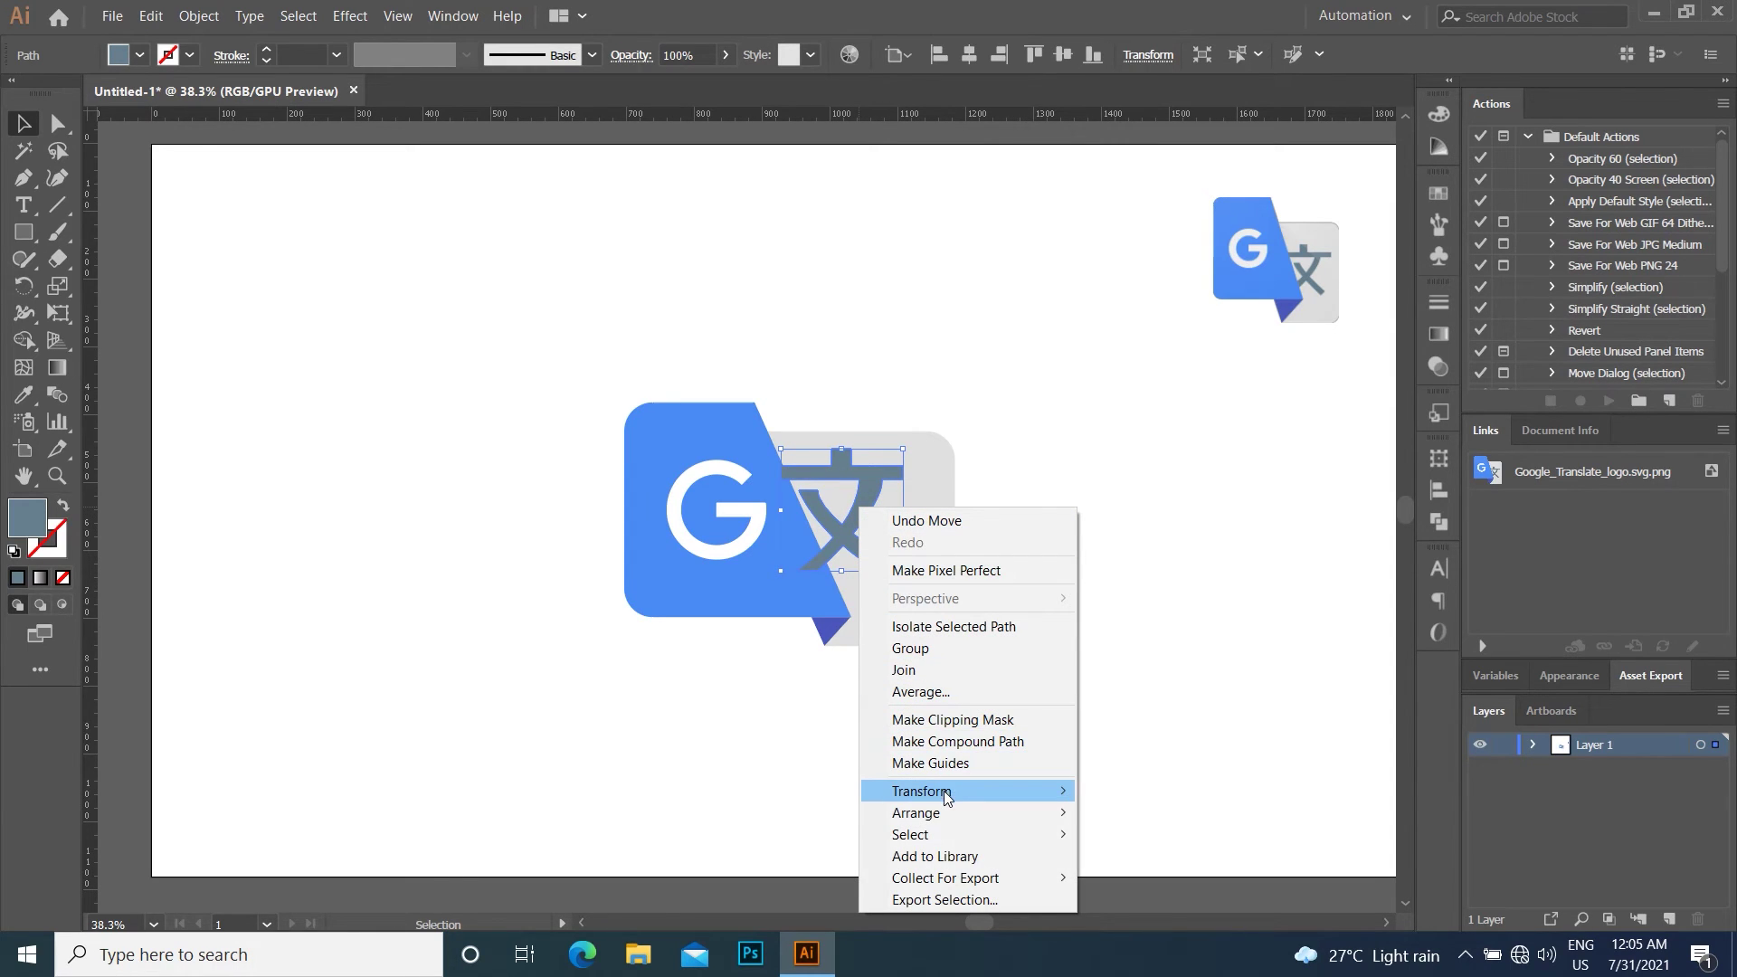
mouse_move(916, 812)
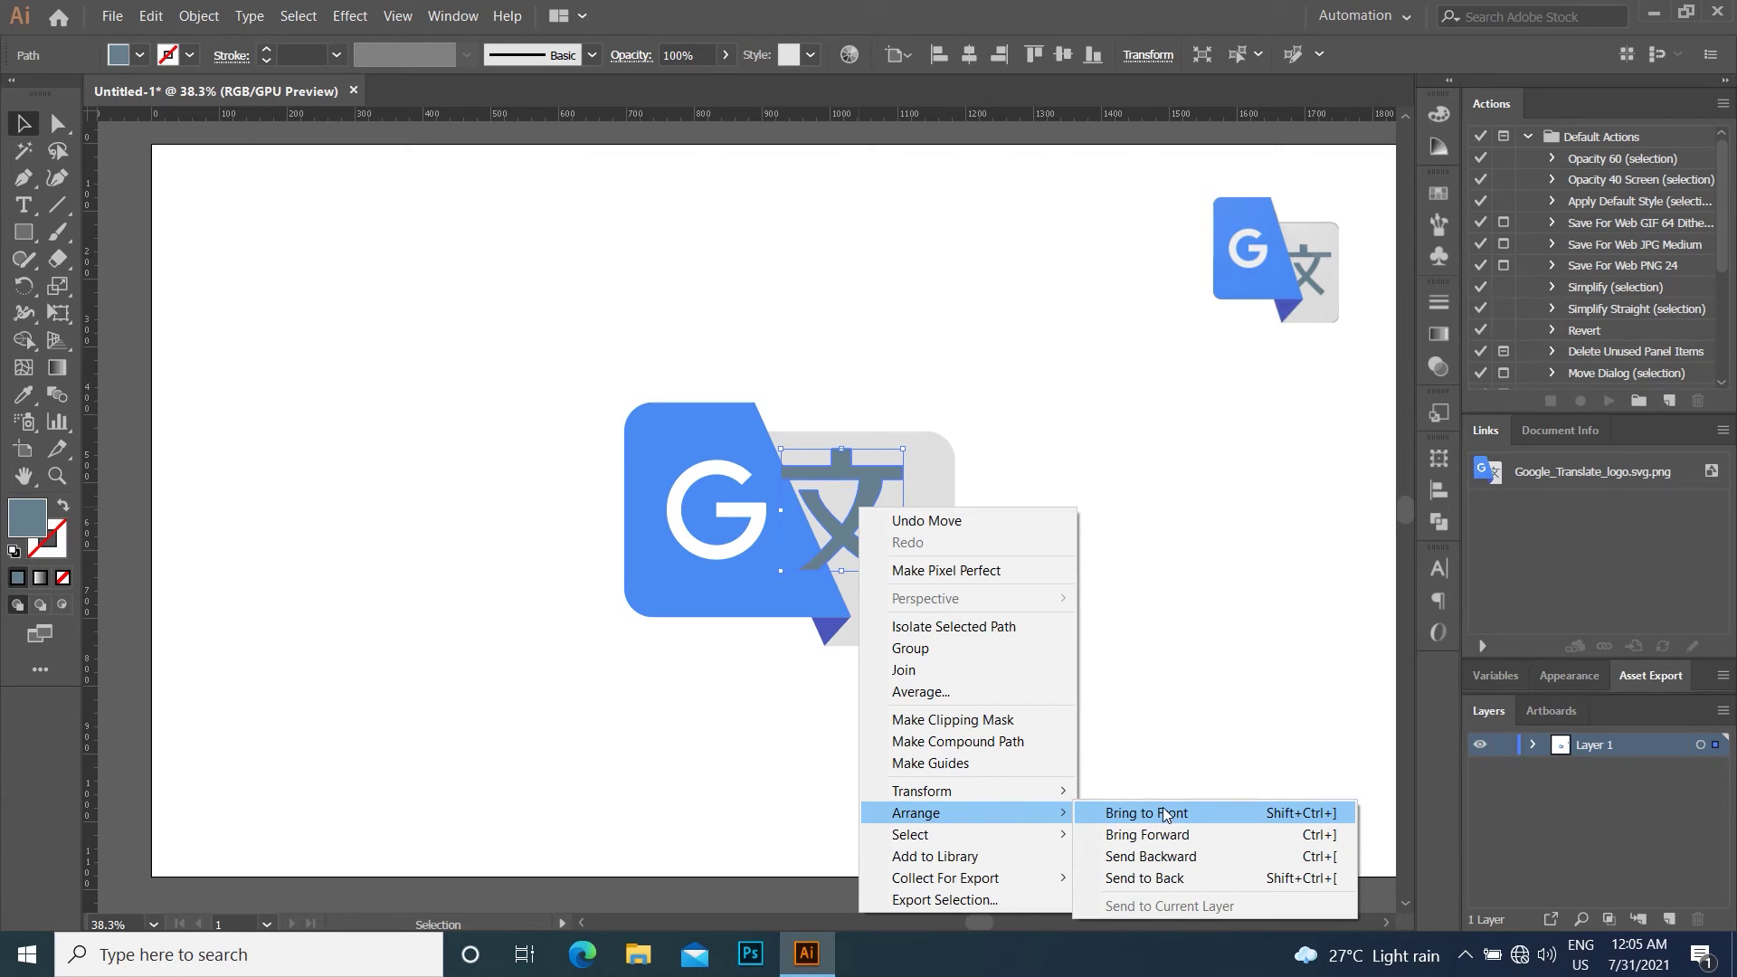
click(1171, 860)
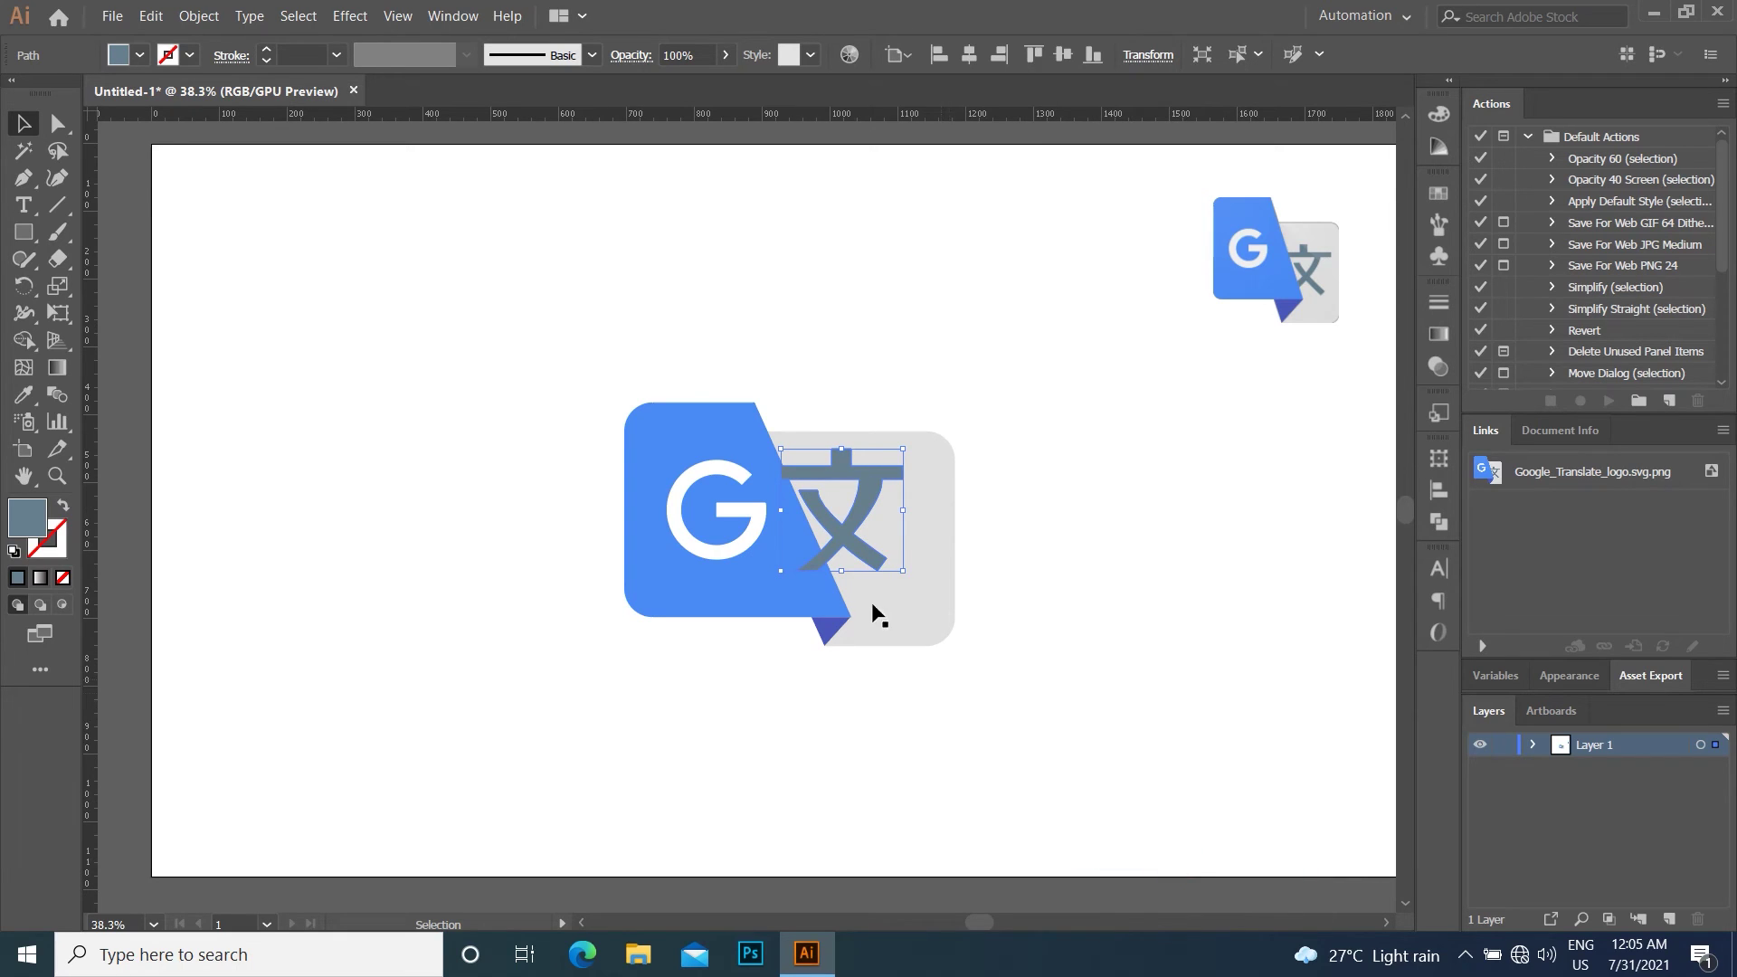
right_click(839, 535)
click(921, 427)
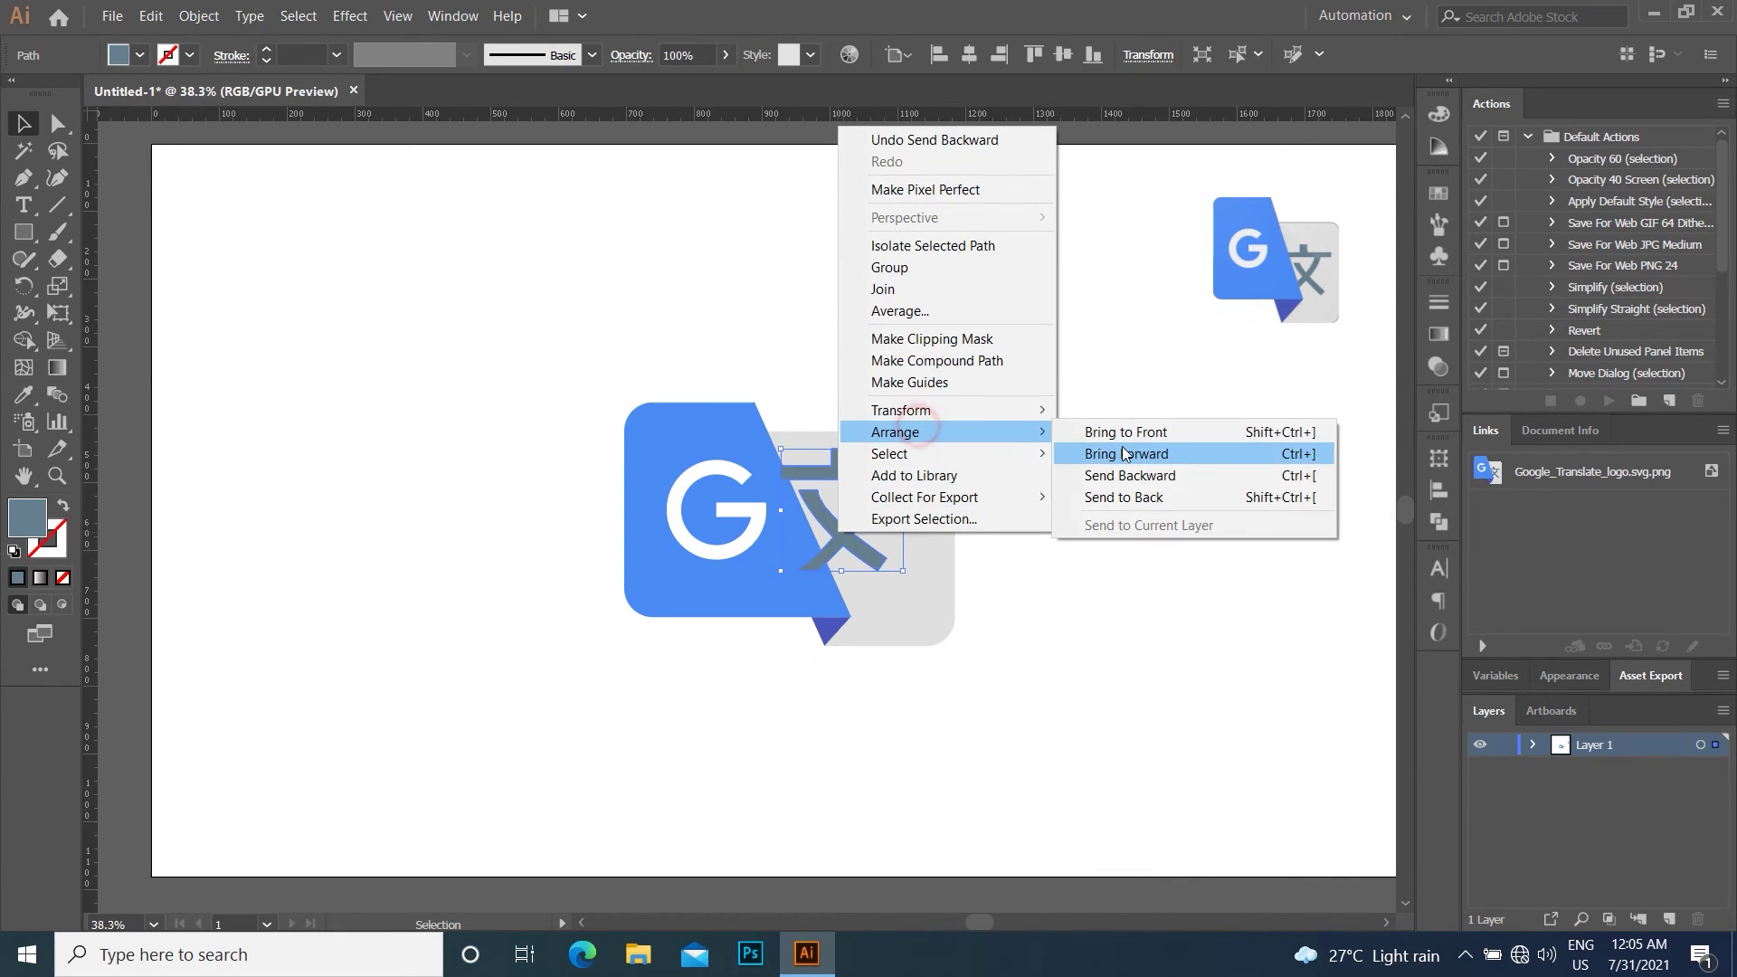
click(1186, 475)
click(1094, 492)
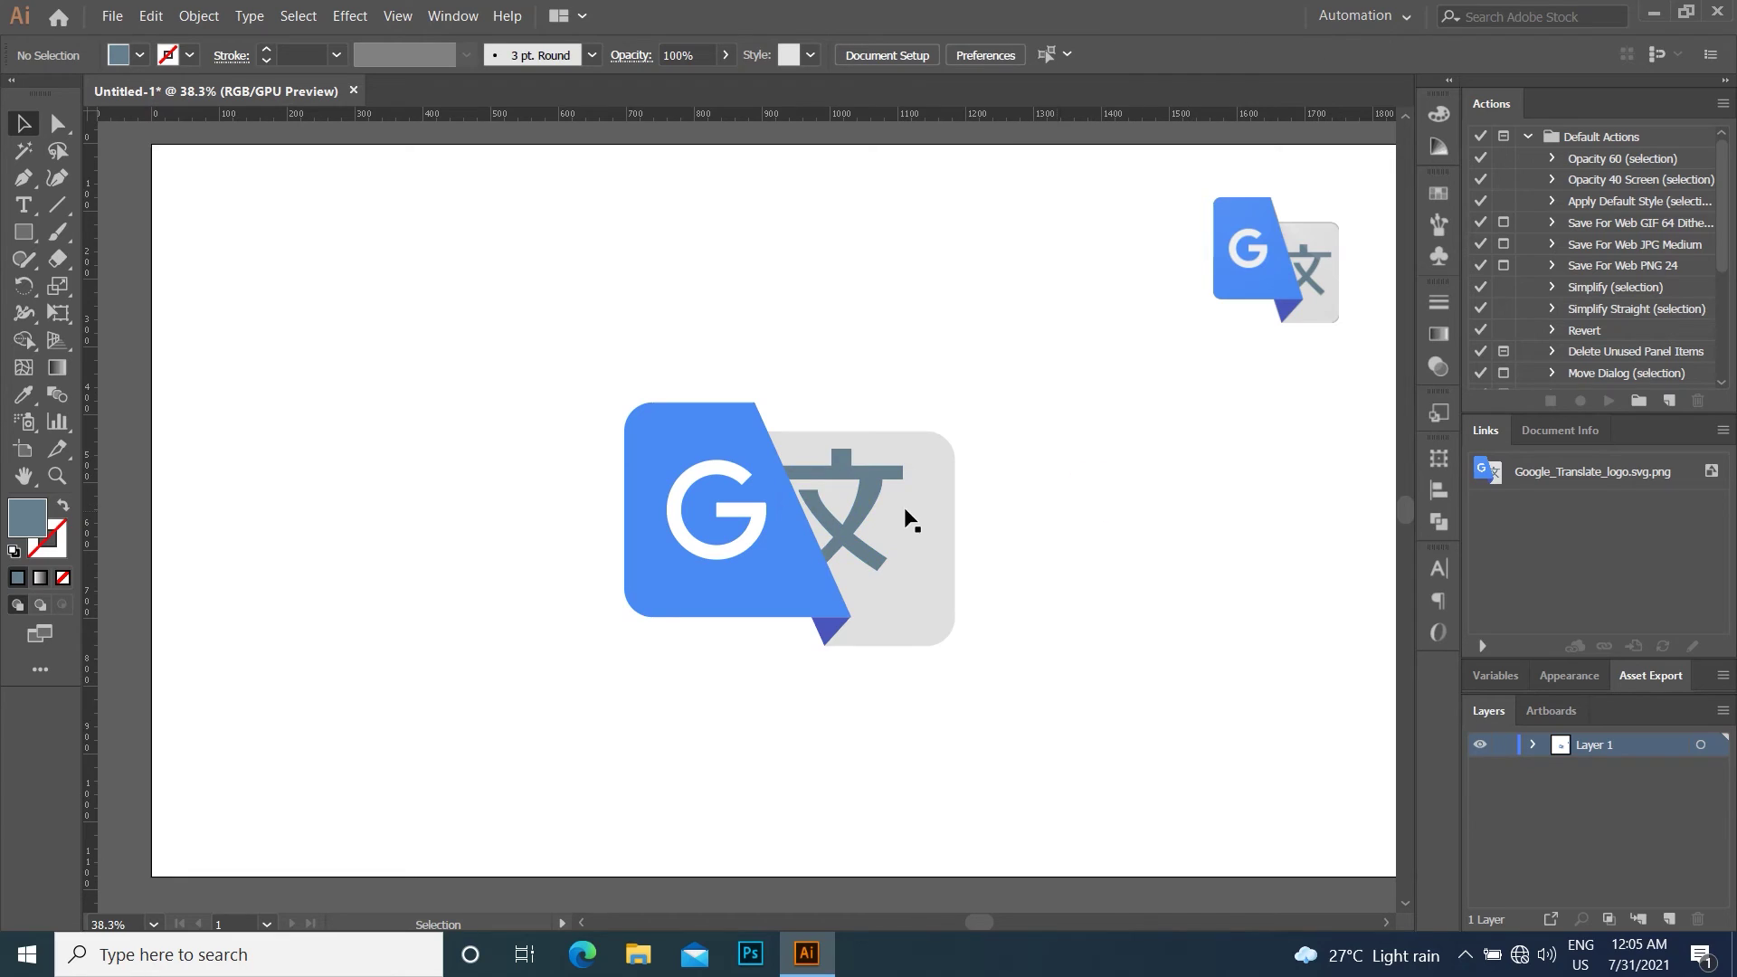
Lower the 文 character slightly on the grey card, undoing a trial grey-card resize.
mouse_move(866, 508)
mouse_down()
mouse_move(859, 523)
mouse_move(873, 511)
mouse_up()
click(1142, 466)
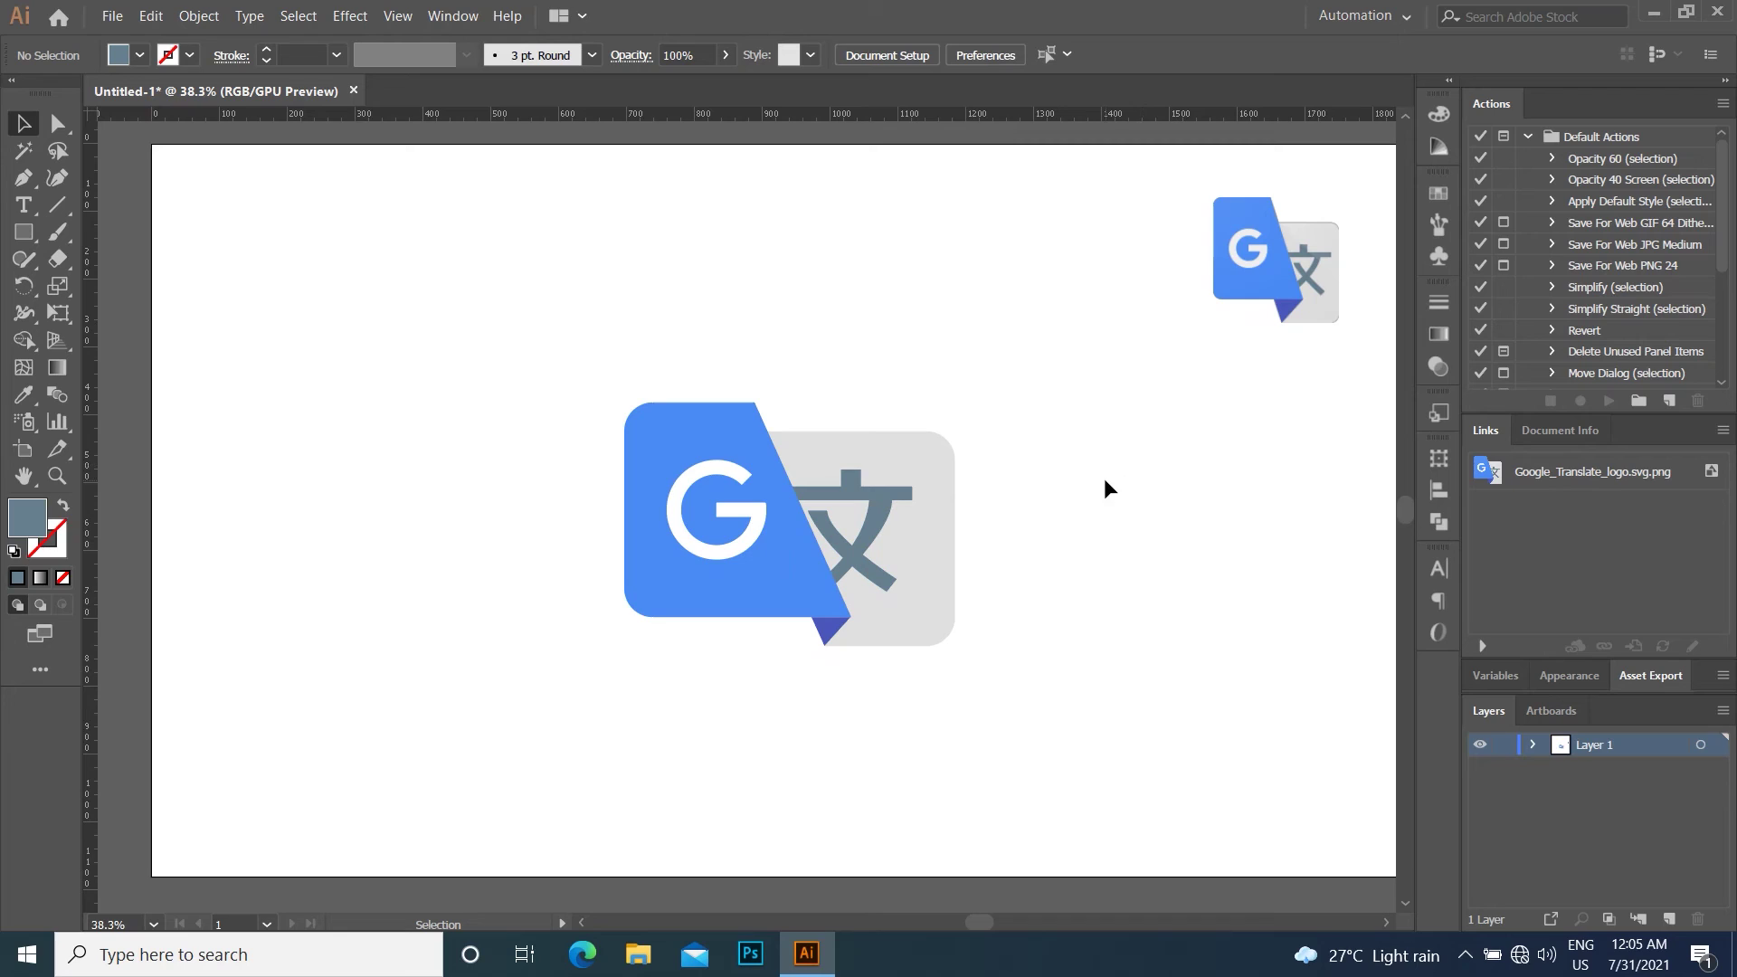
click(939, 493)
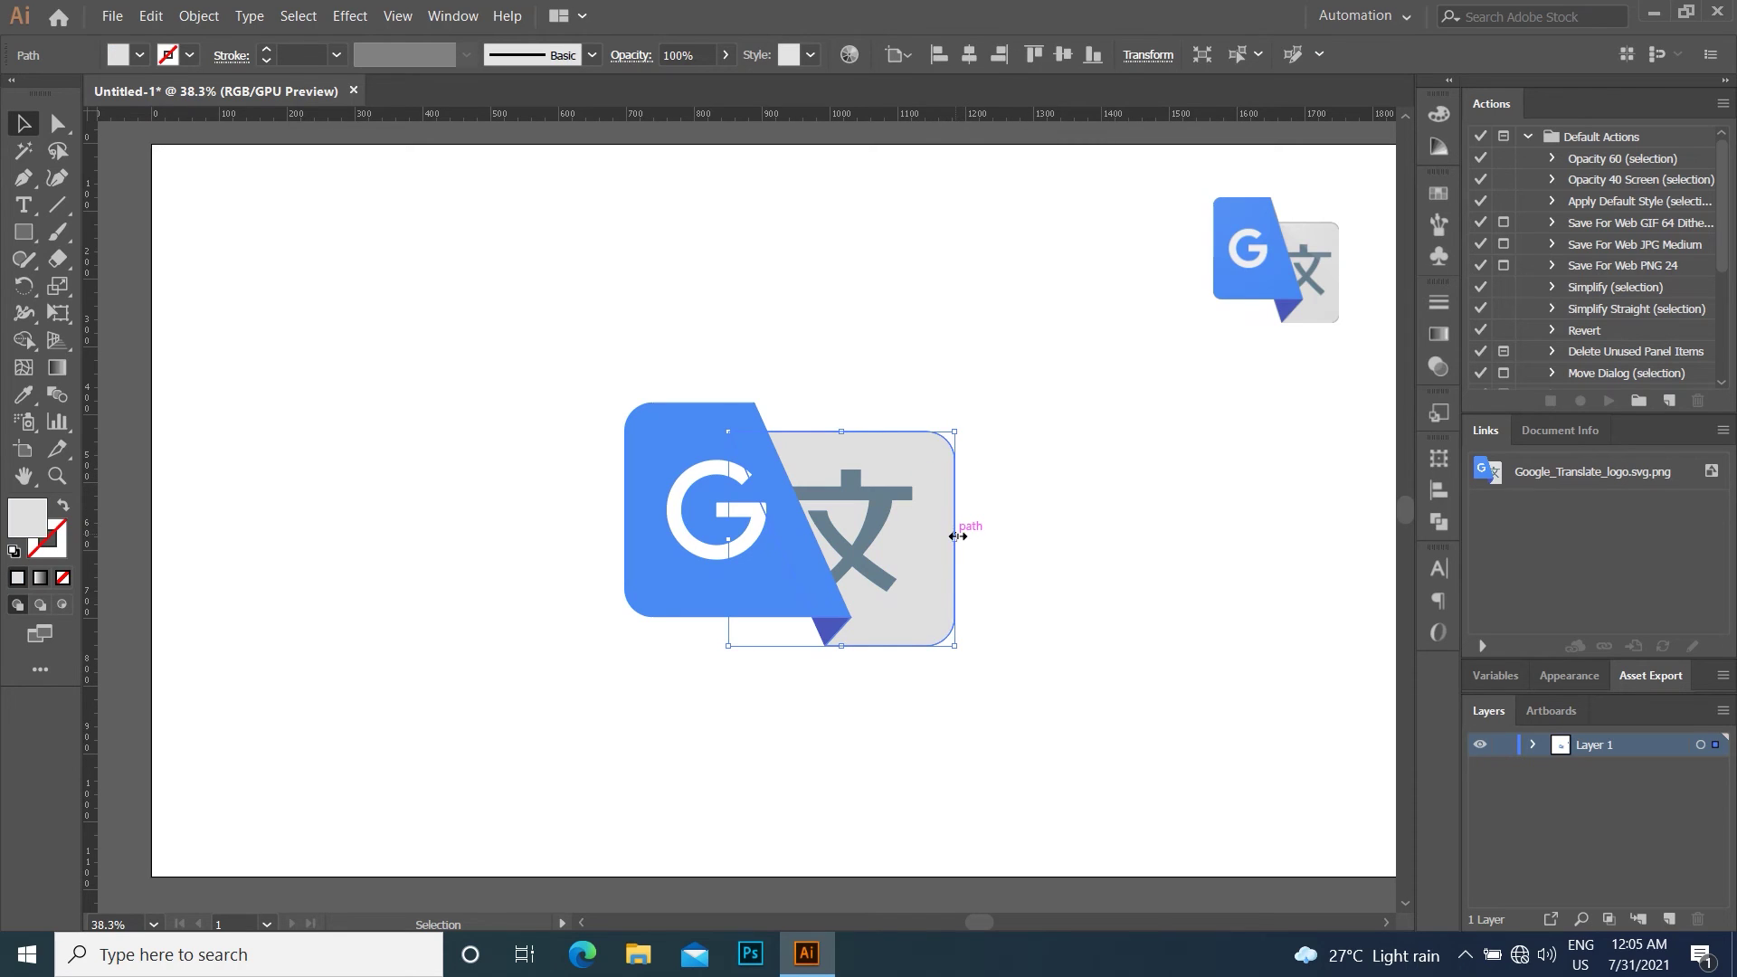
drag(957, 537, 947, 537)
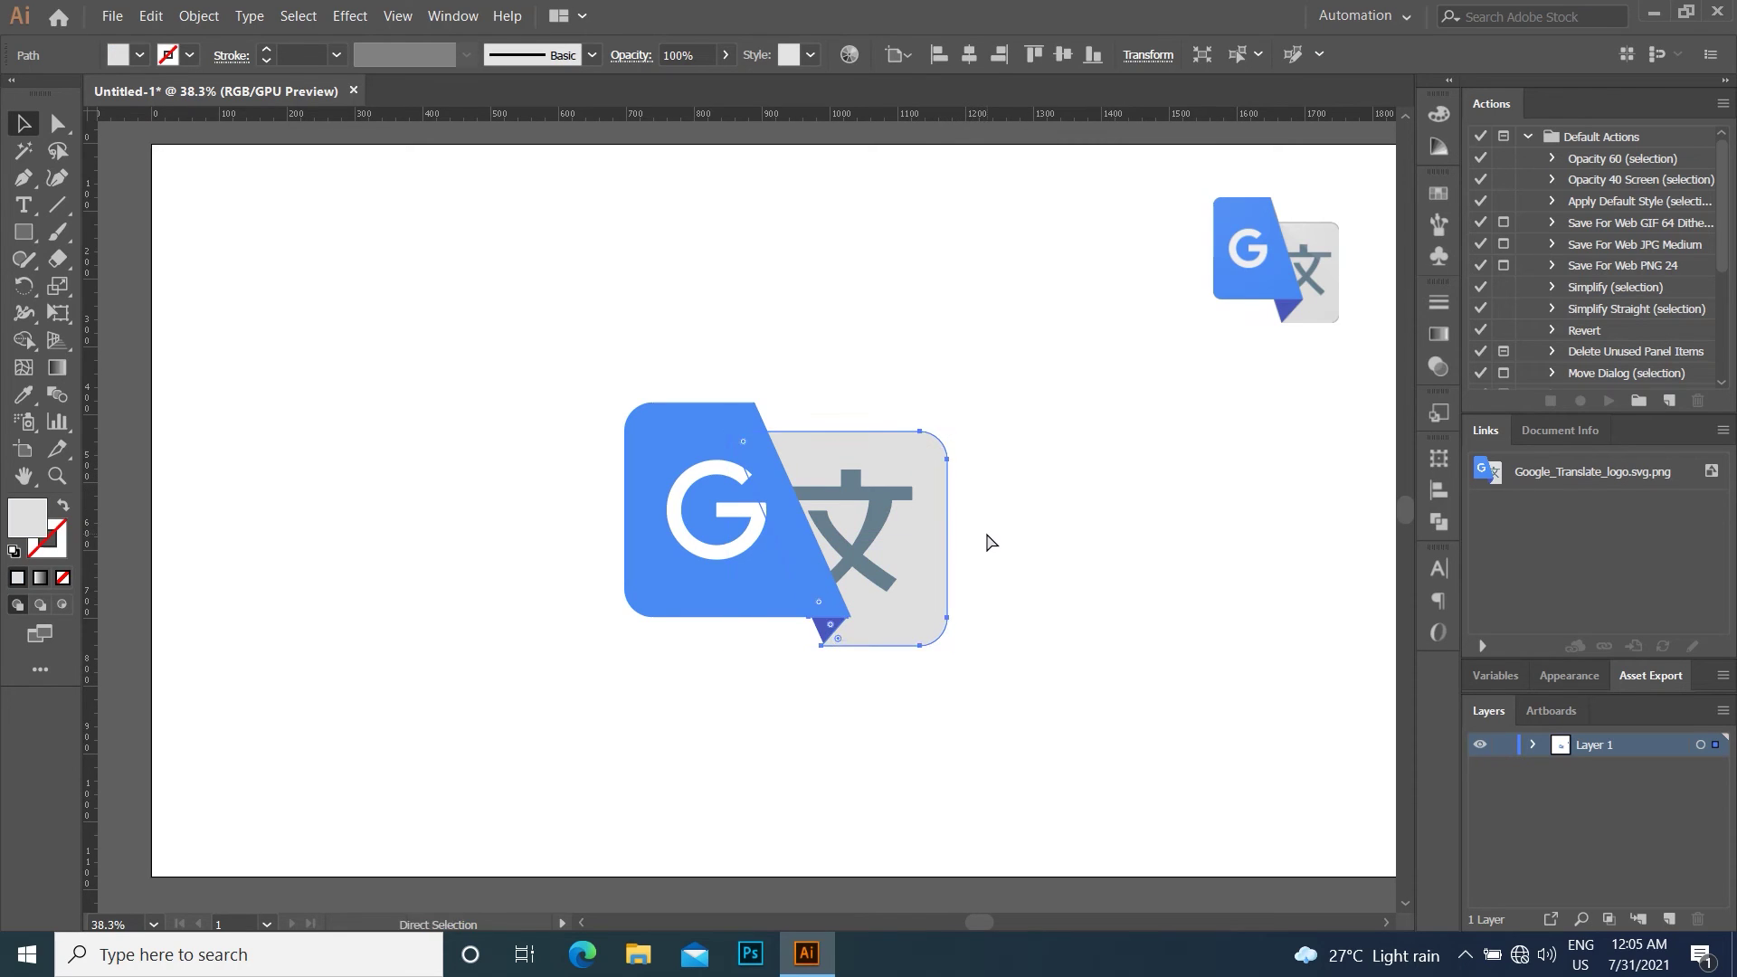
key(ctrl+z)
click(1100, 489)
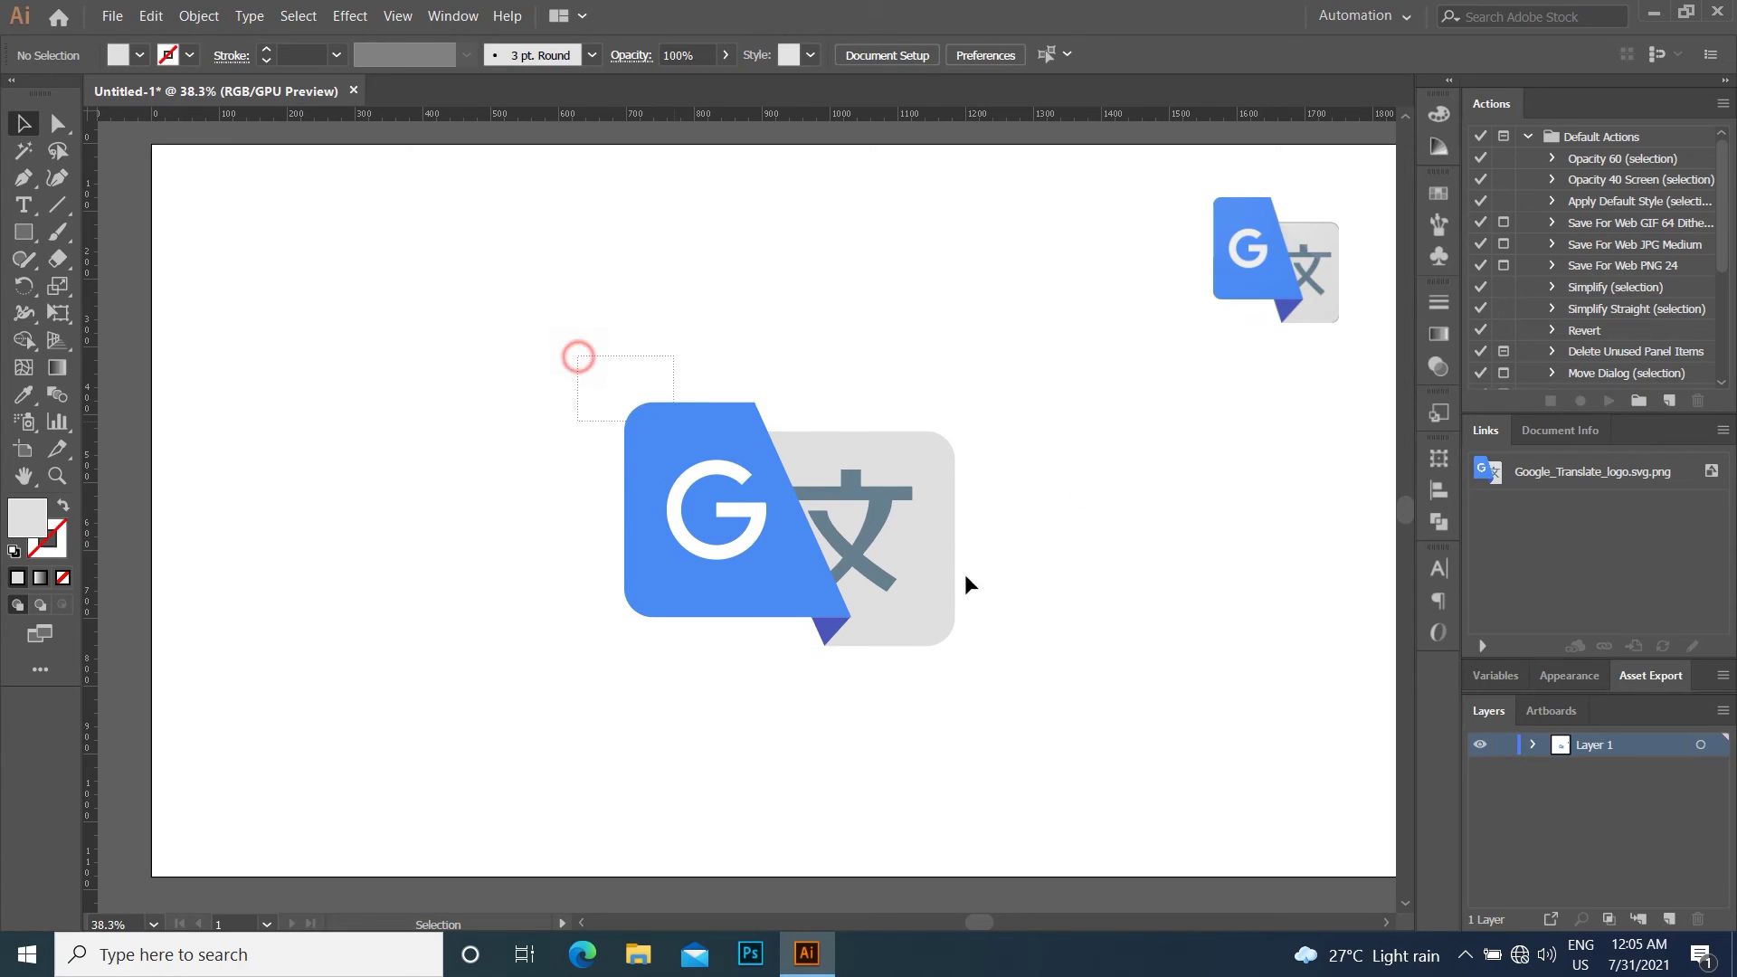
Select the whole logo and make it narrower from its right side.
drag(964, 583, 923, 534)
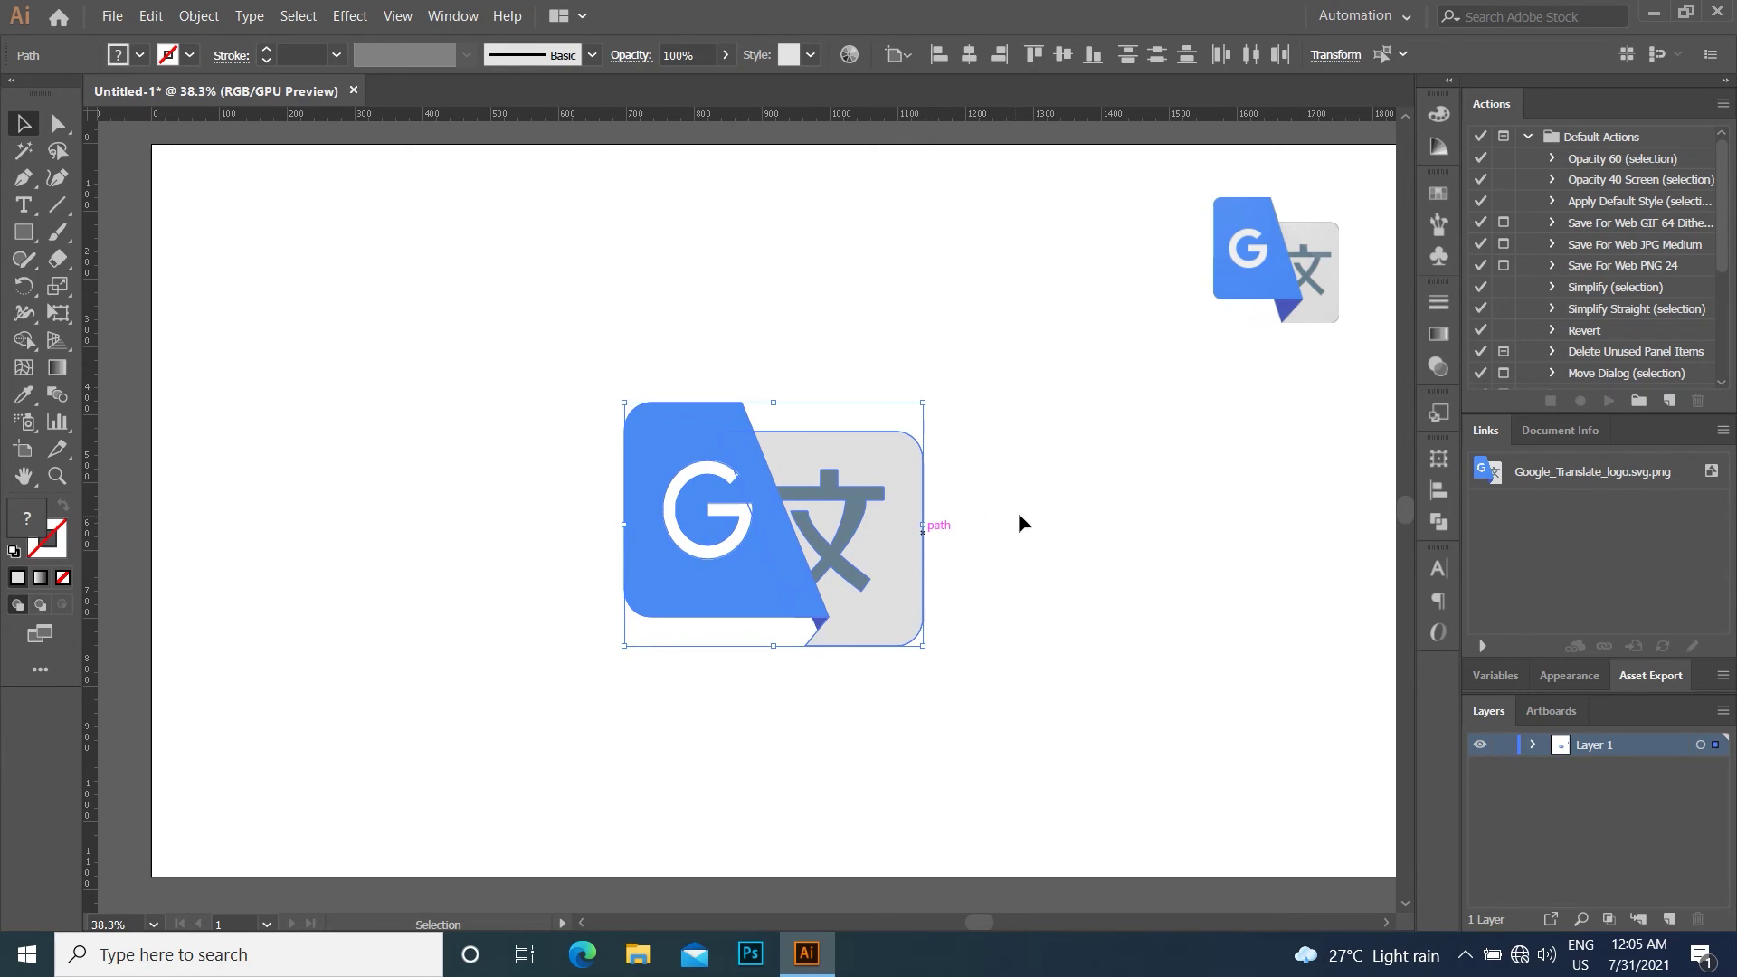
key(ctrl+z)
click(1062, 518)
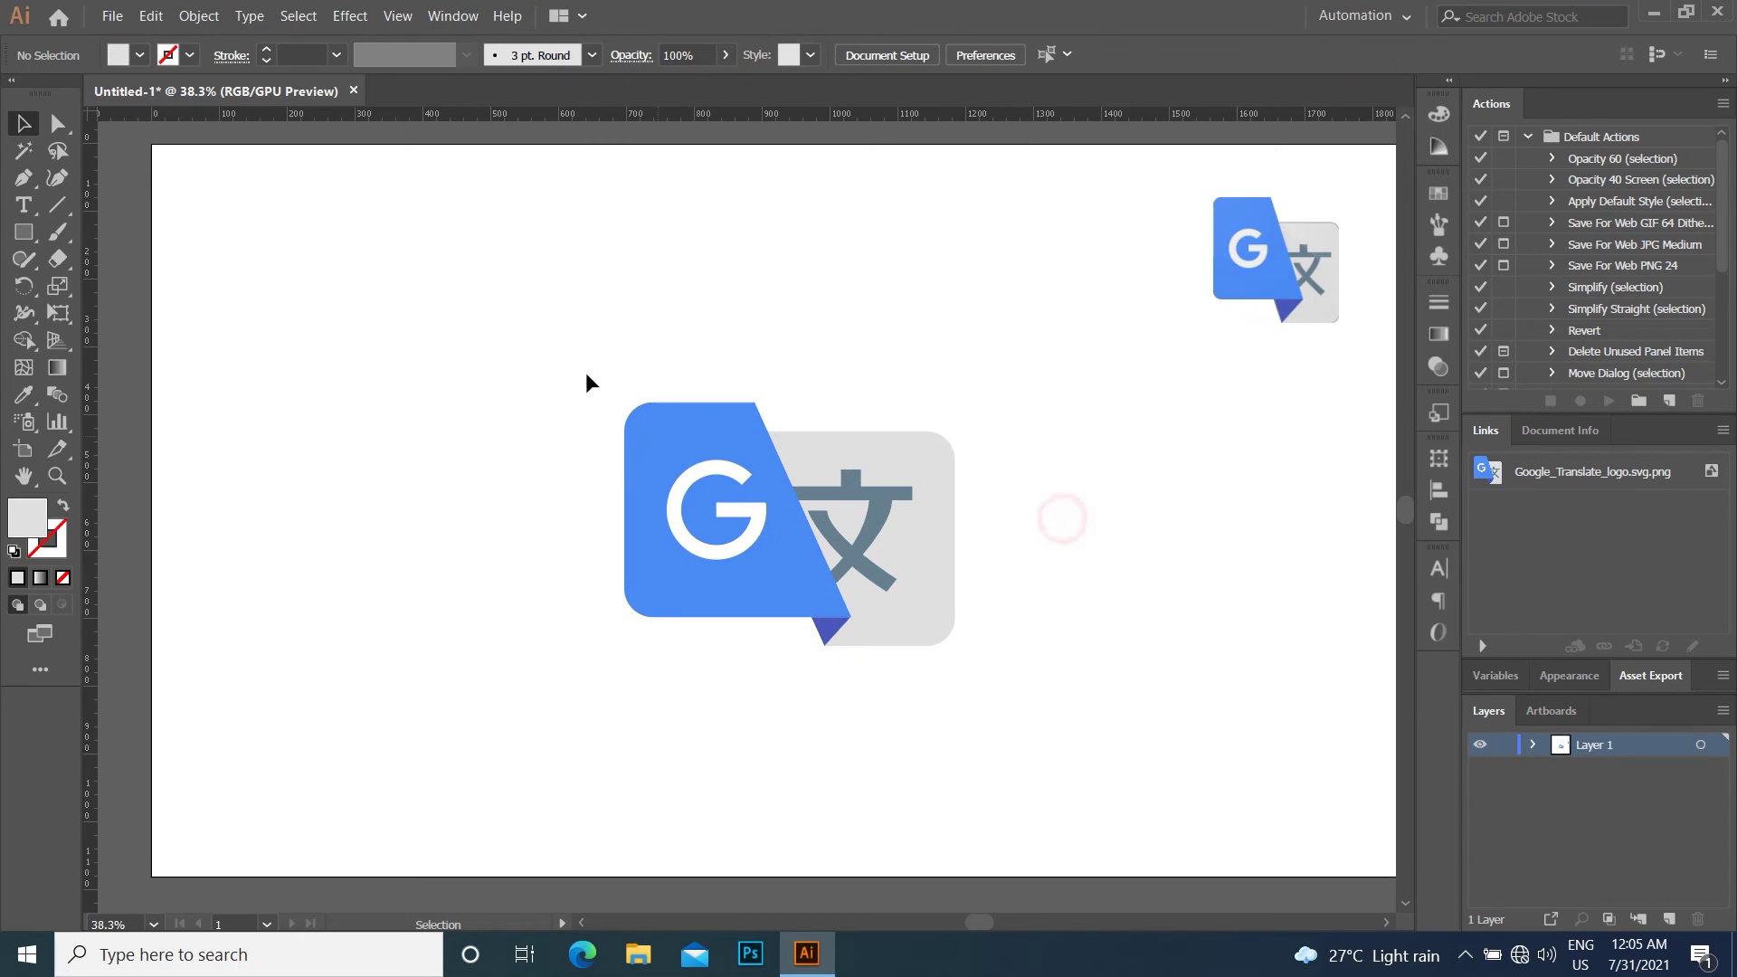
drag(554, 341, 961, 605)
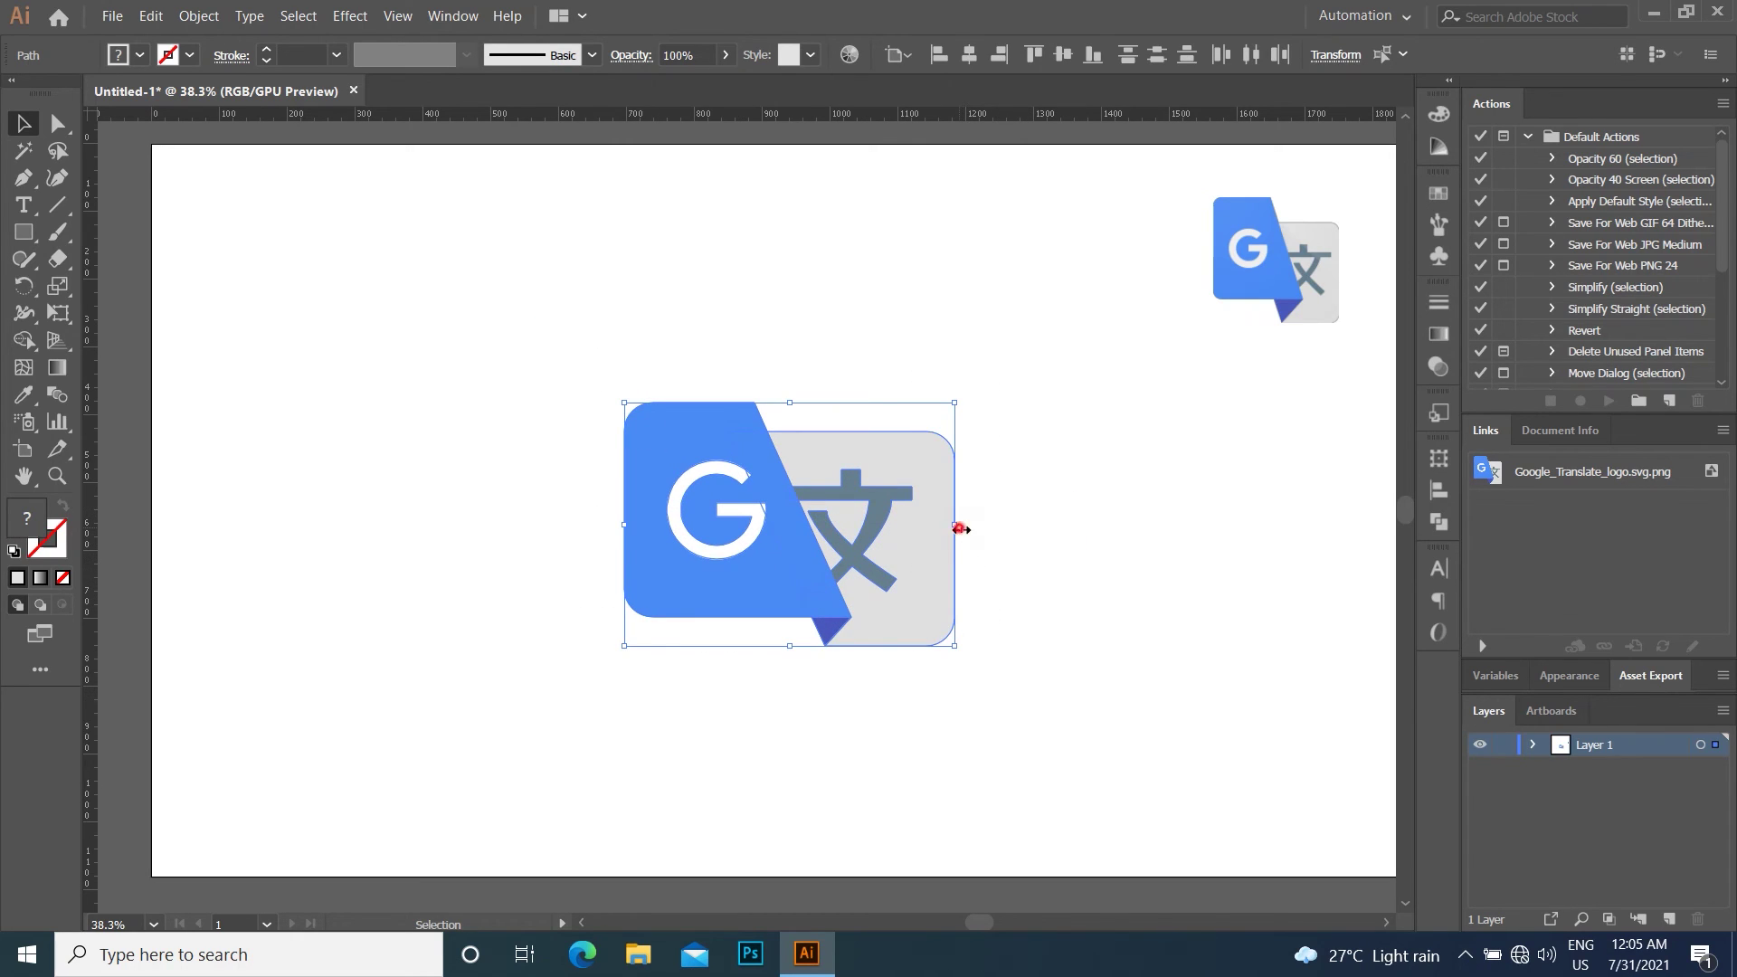
drag(957, 528, 921, 532)
click(1046, 514)
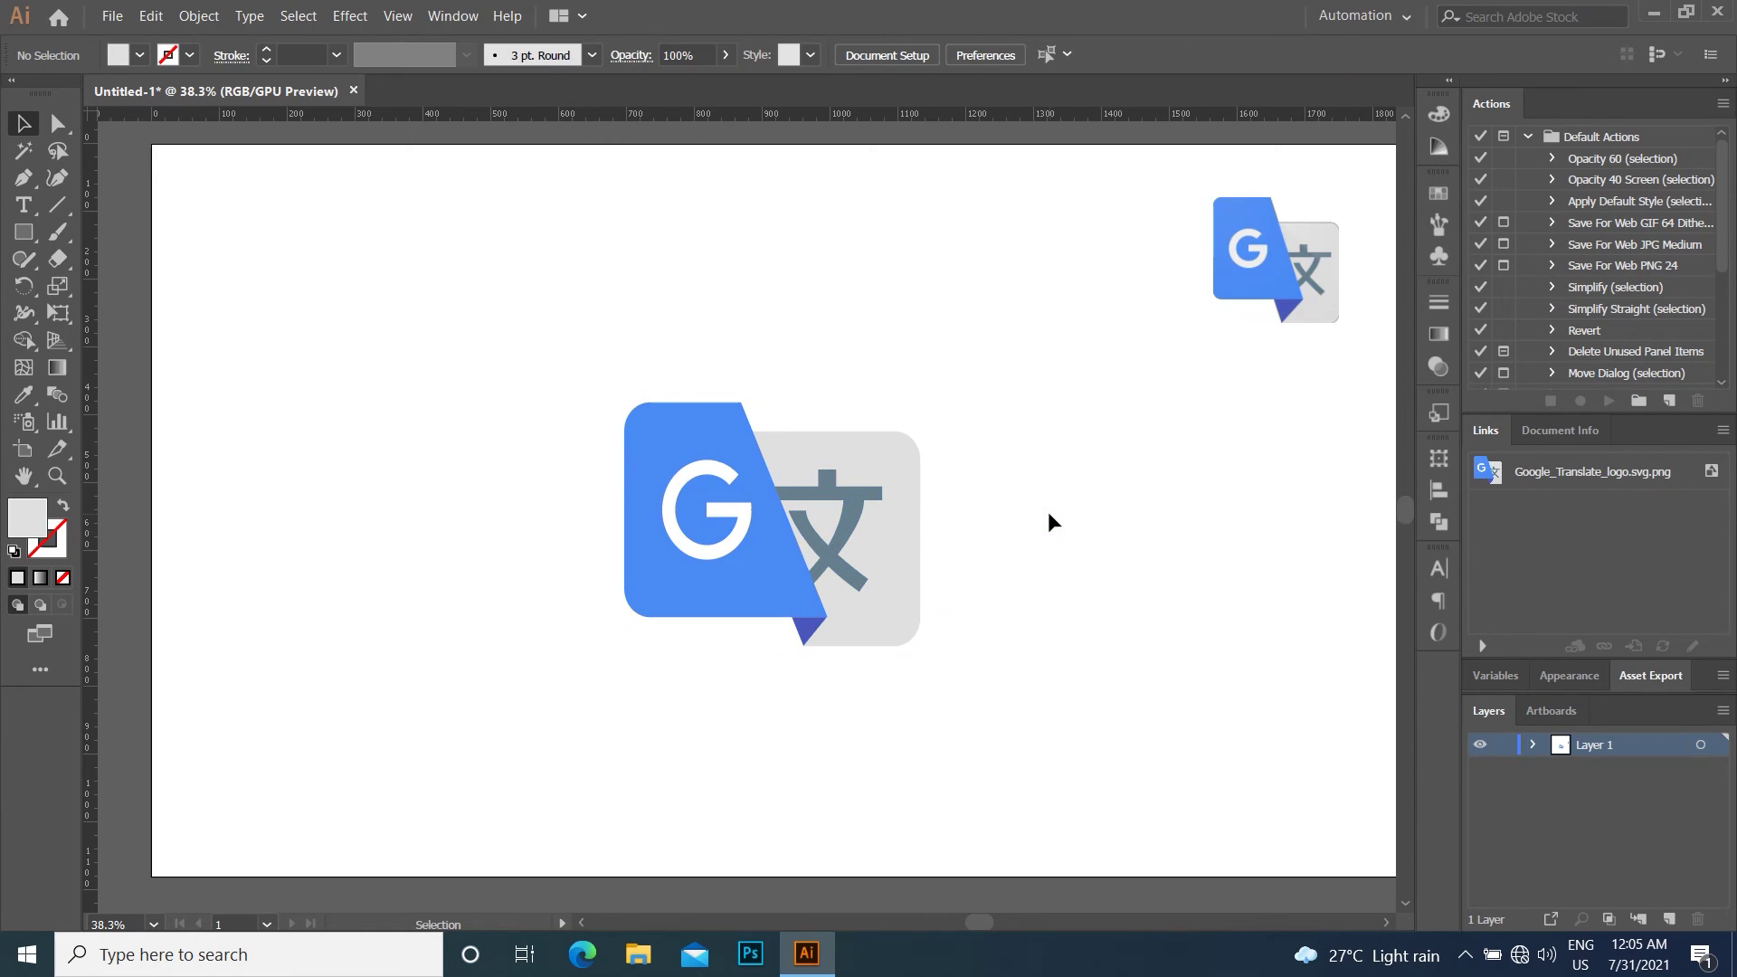
Select the whole logo and narrow it further from its right side.
key(a)
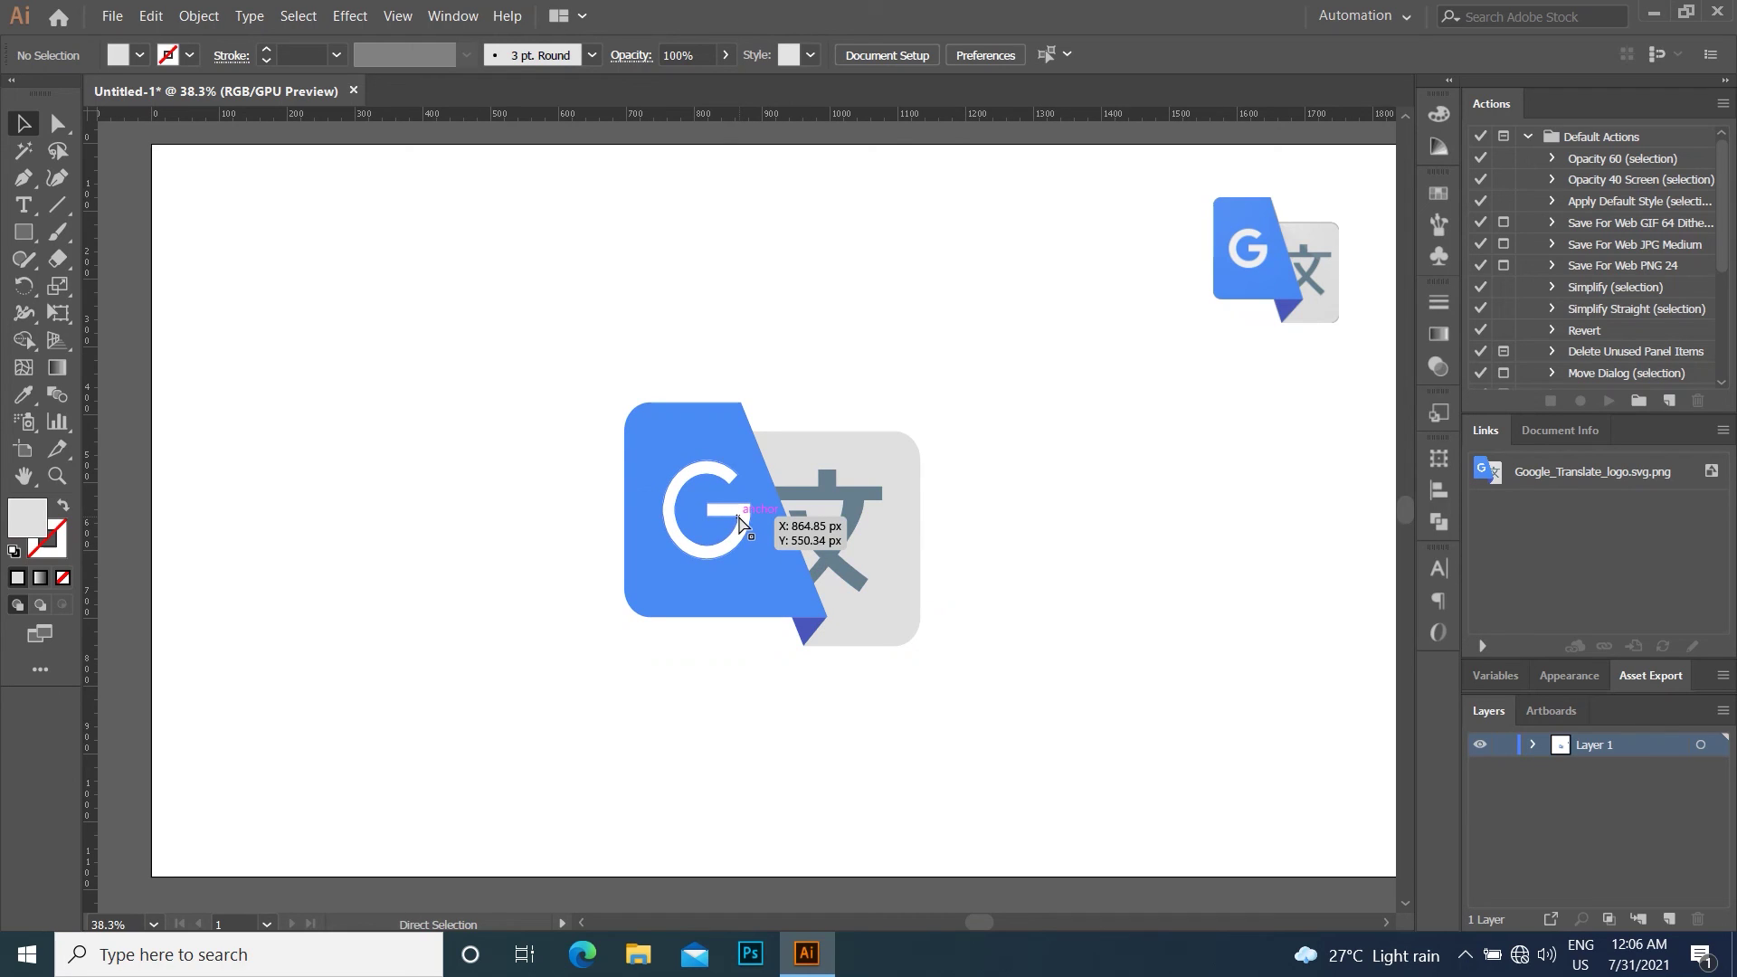
key(v)
key(a)
key(ctrl+a)
key(v)
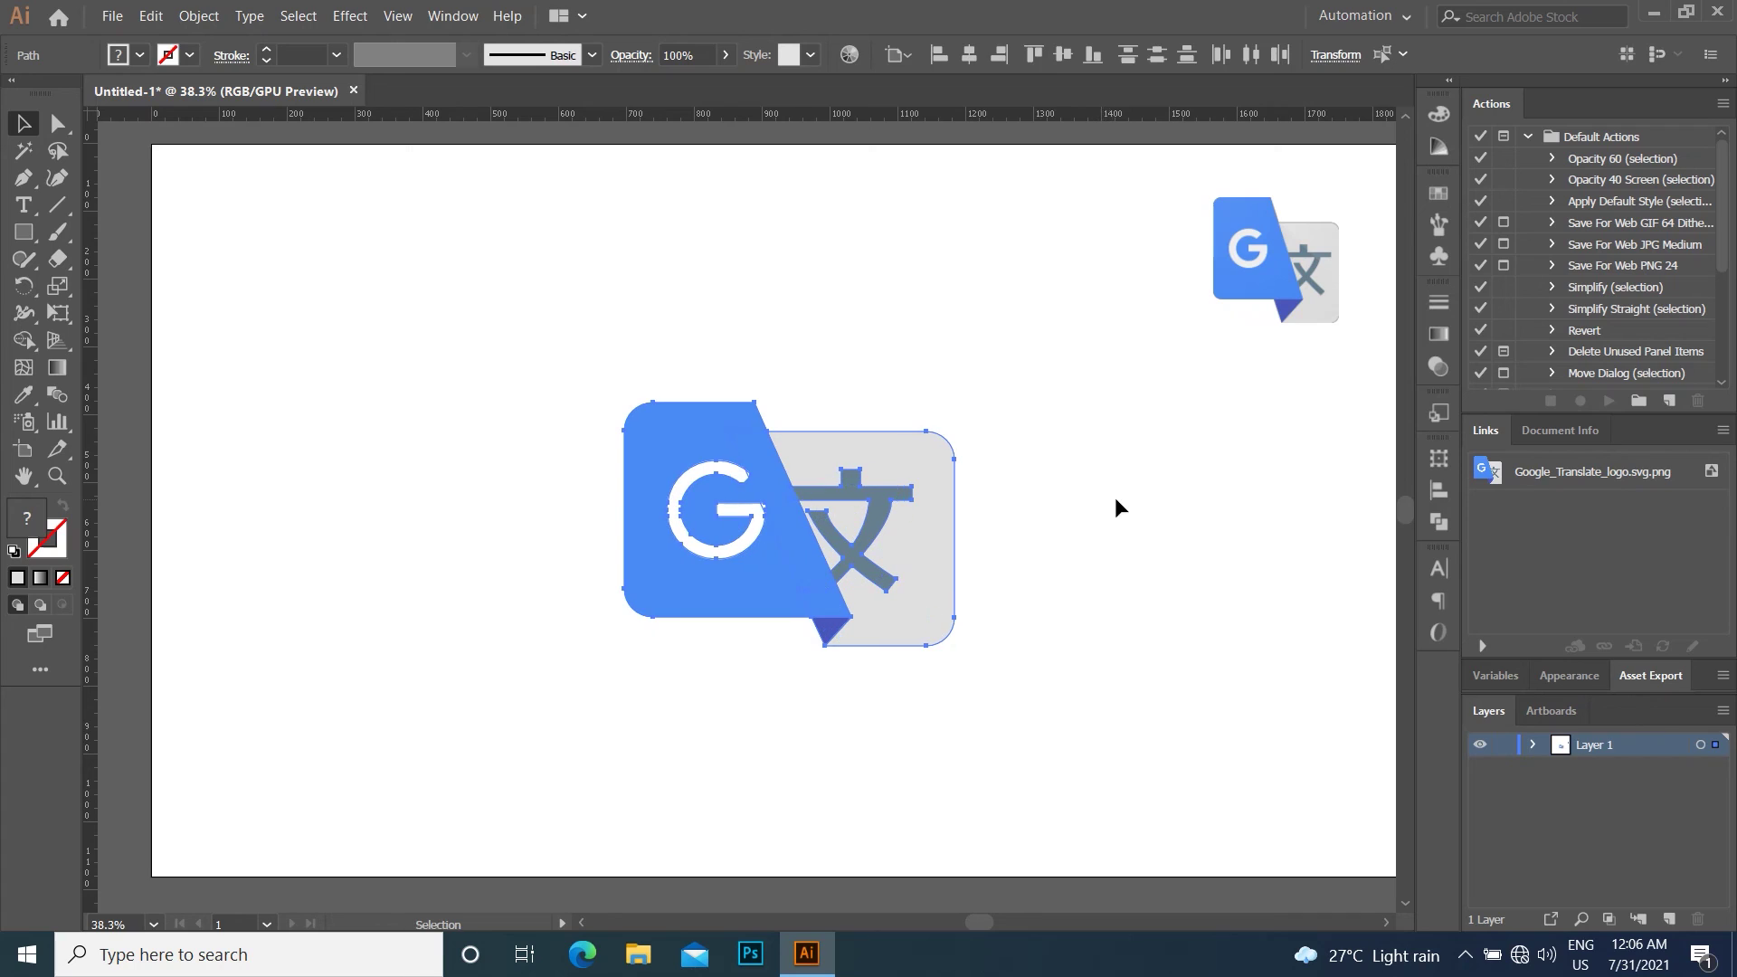
click(1115, 497)
drag(1055, 703, 616, 412)
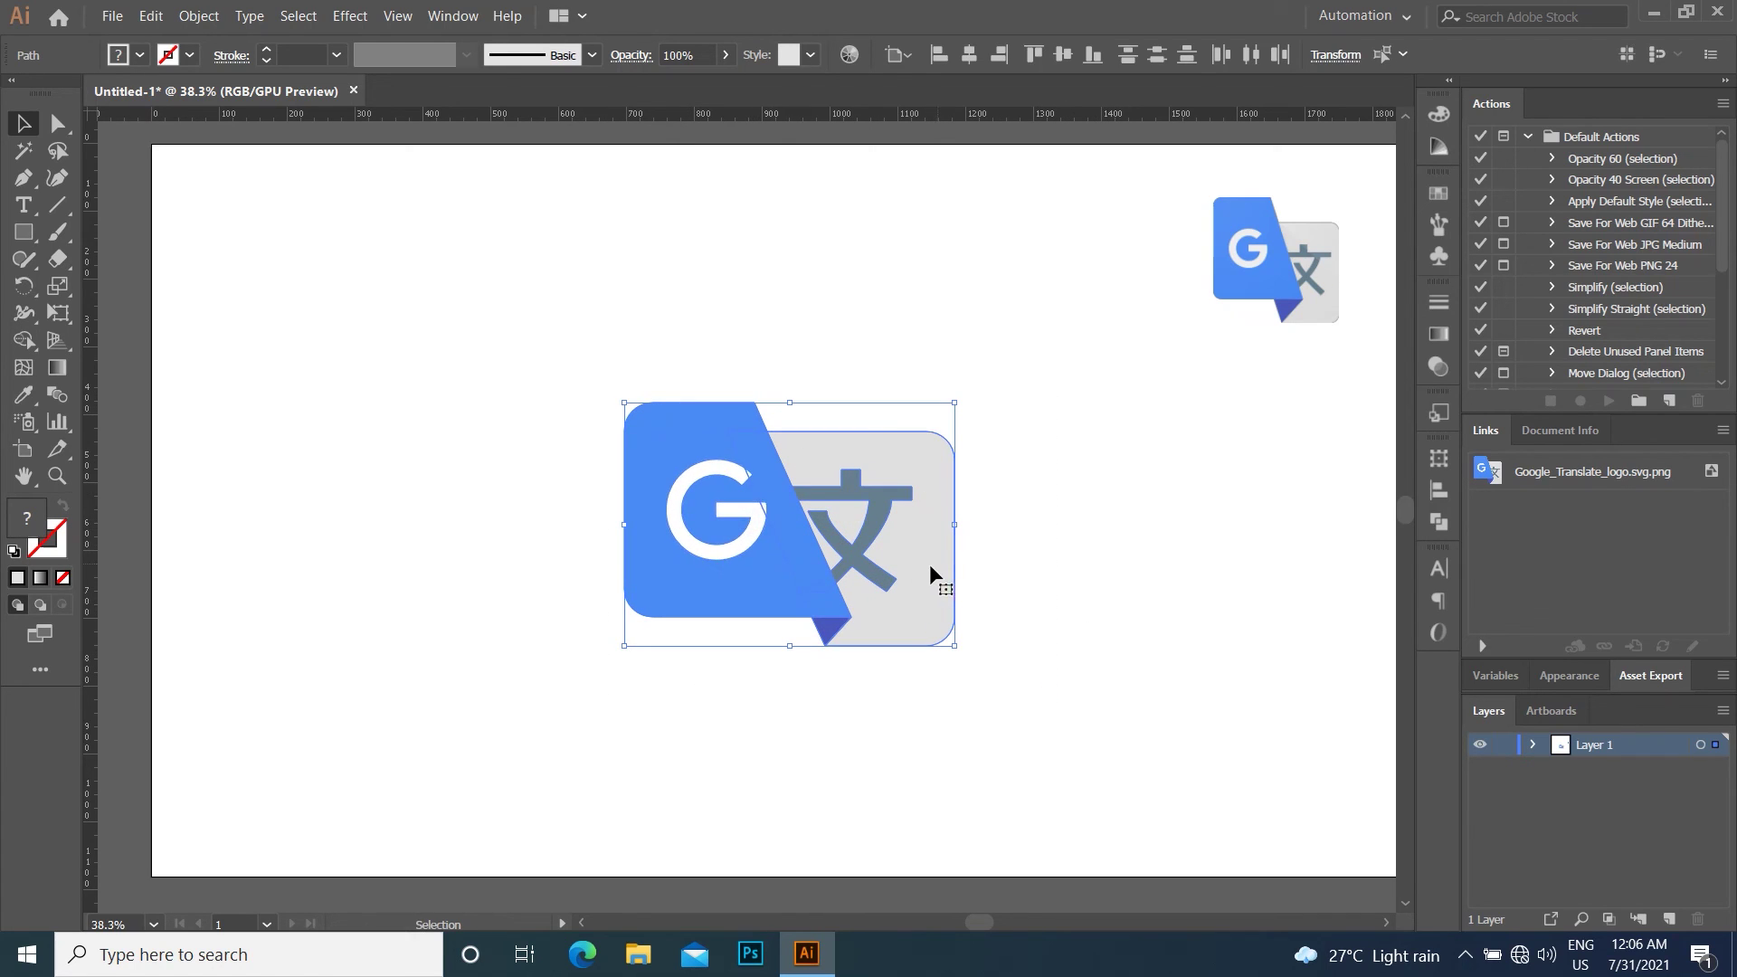
drag(954, 530, 926, 529)
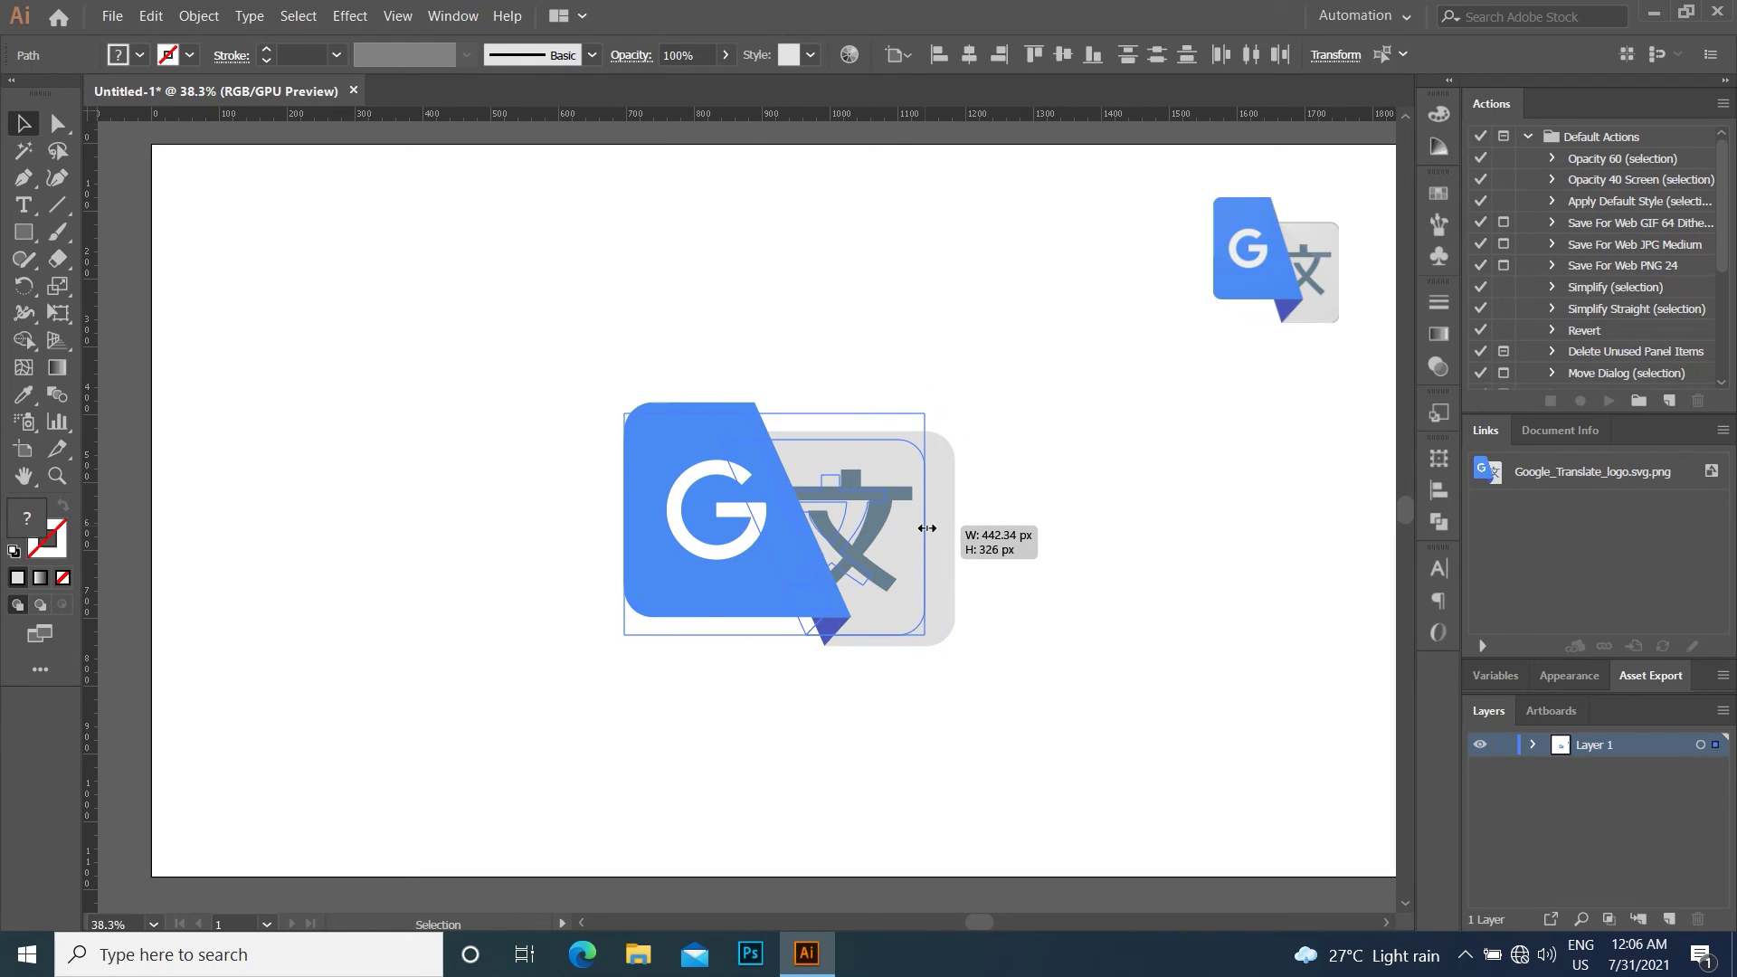
drag(927, 529, 917, 525)
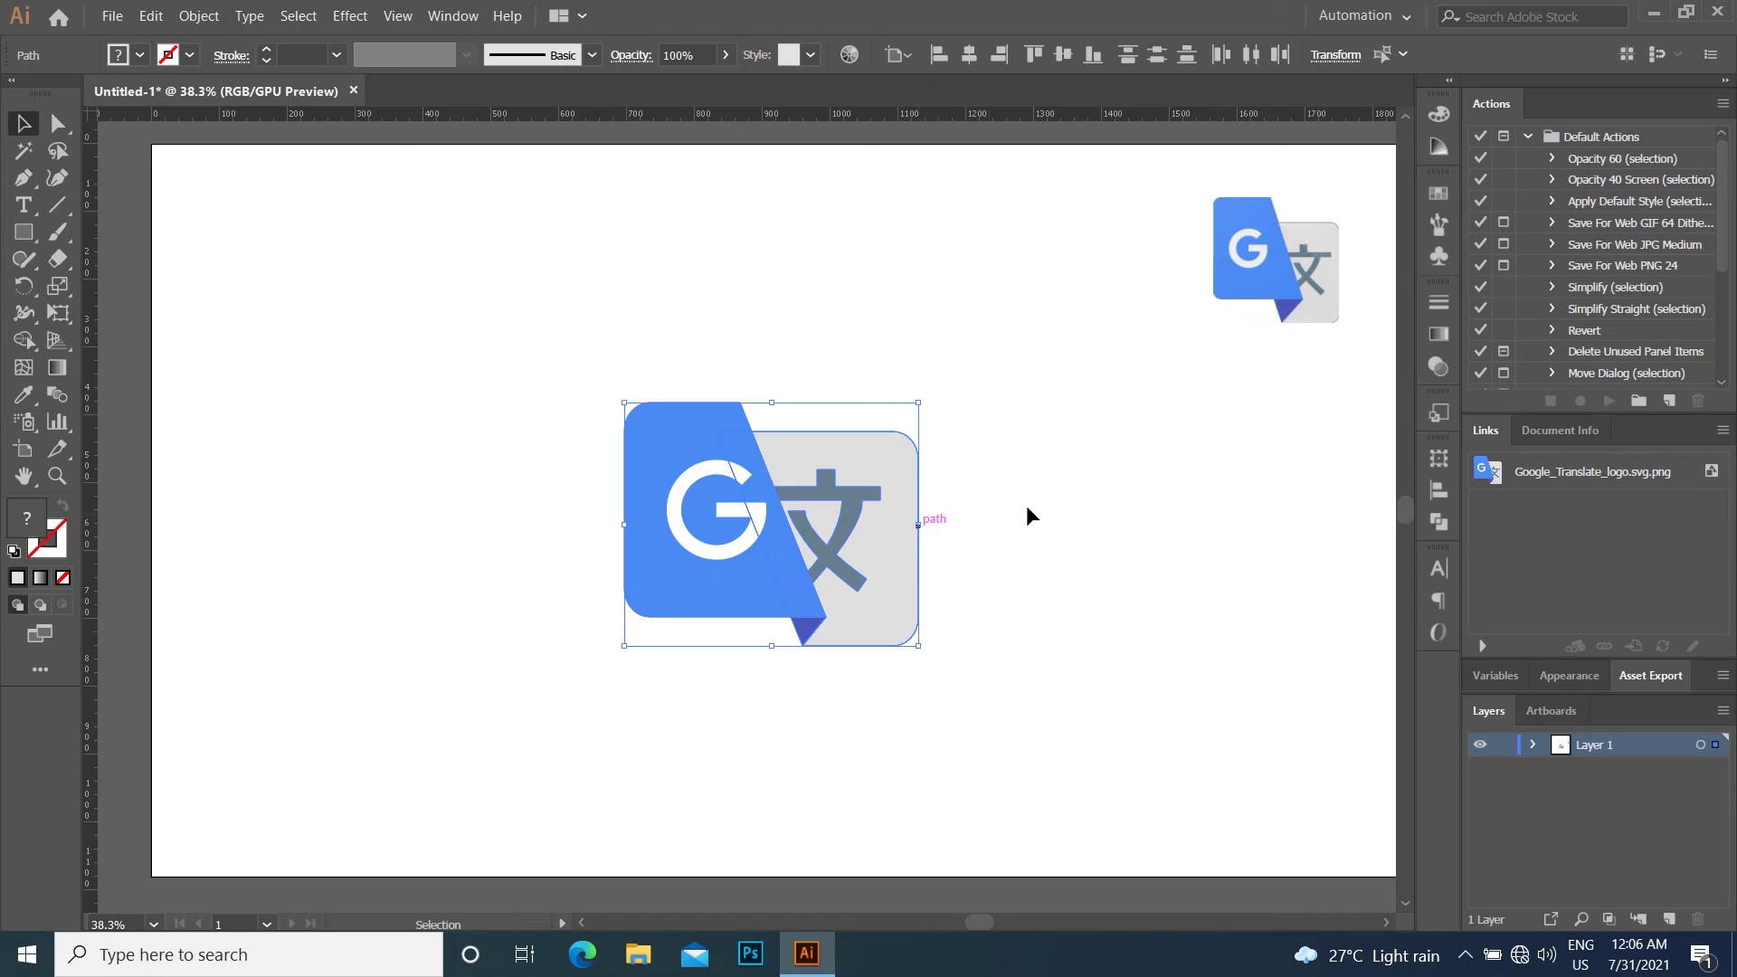
Shrink the white G slightly and group all the logo pieces together.
click(735, 514)
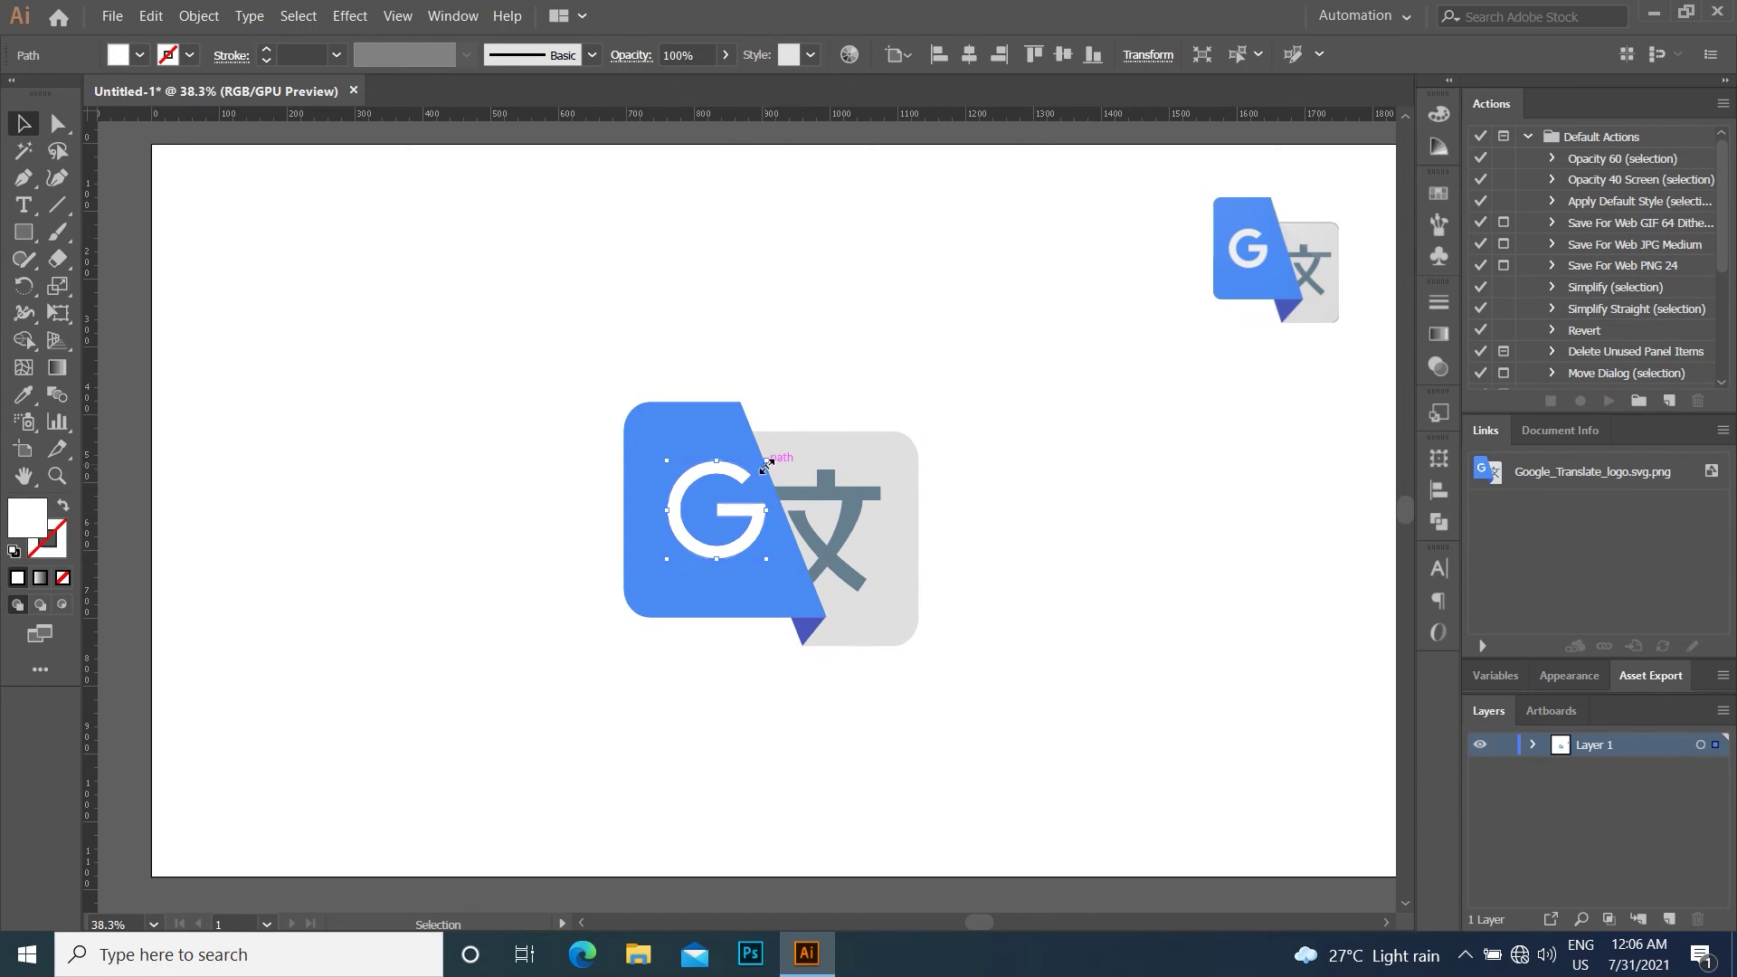
mouse_move(767, 460)
mouse_down()
mouse_move(726, 518)
mouse_move(718, 504)
mouse_up()
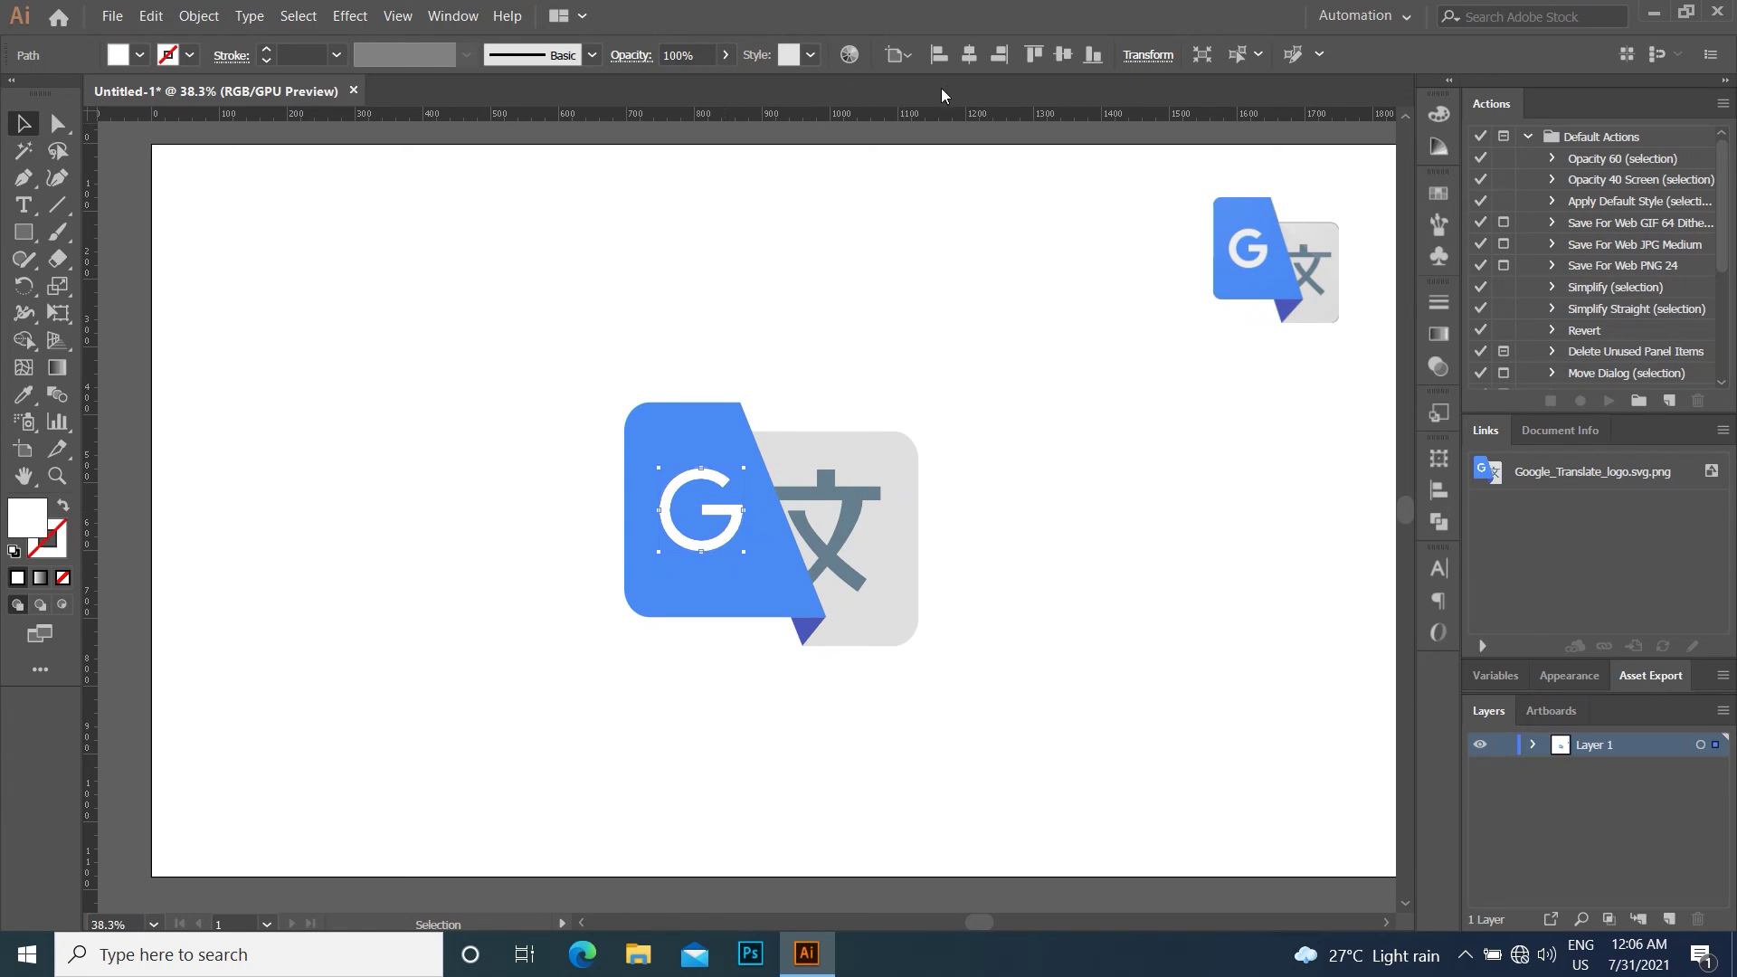
click(1049, 268)
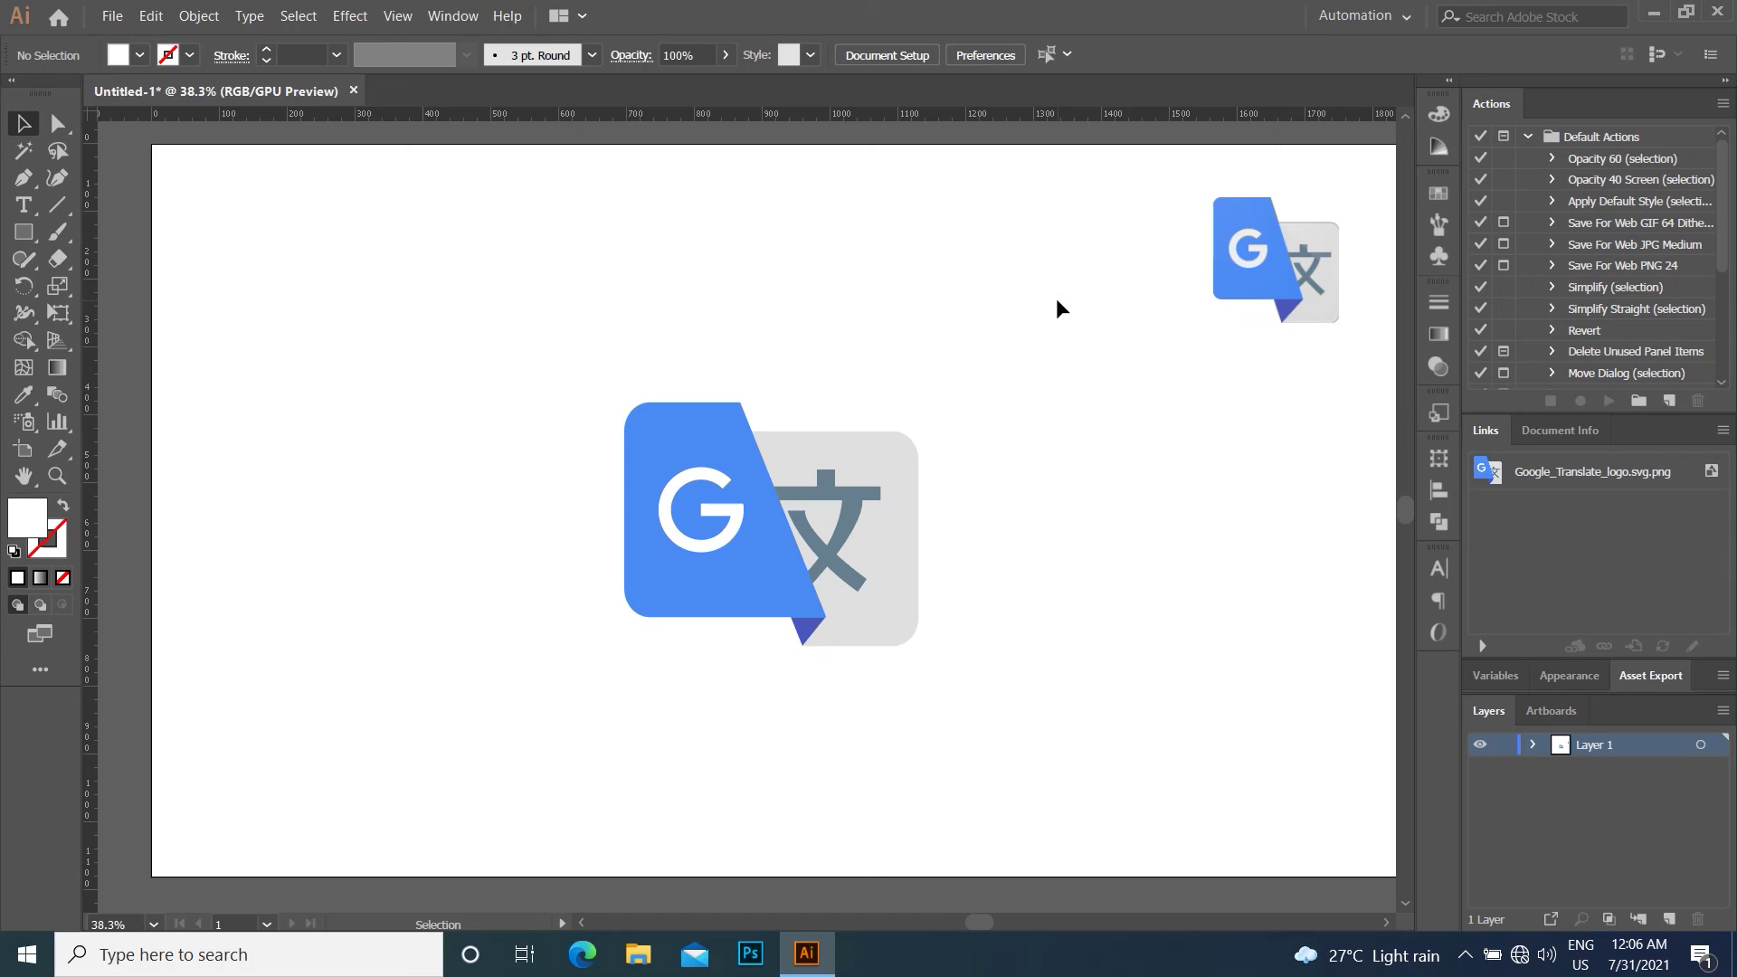
drag(579, 328, 1029, 736)
right_click(845, 557)
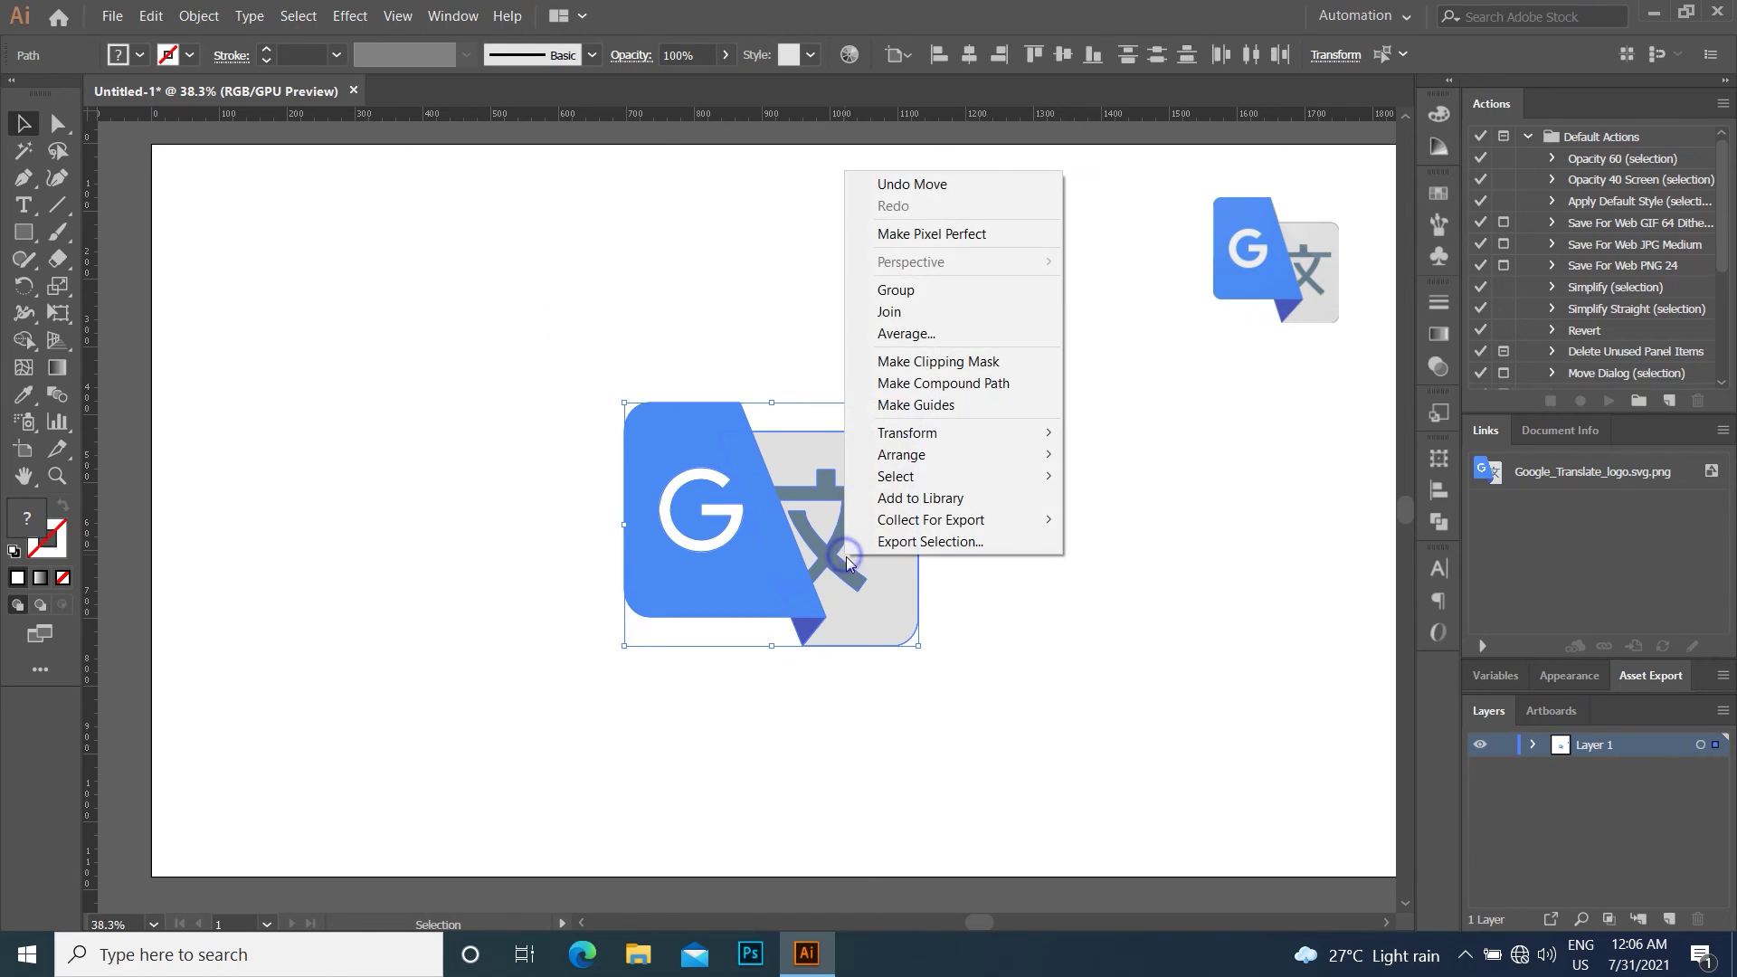
click(912, 290)
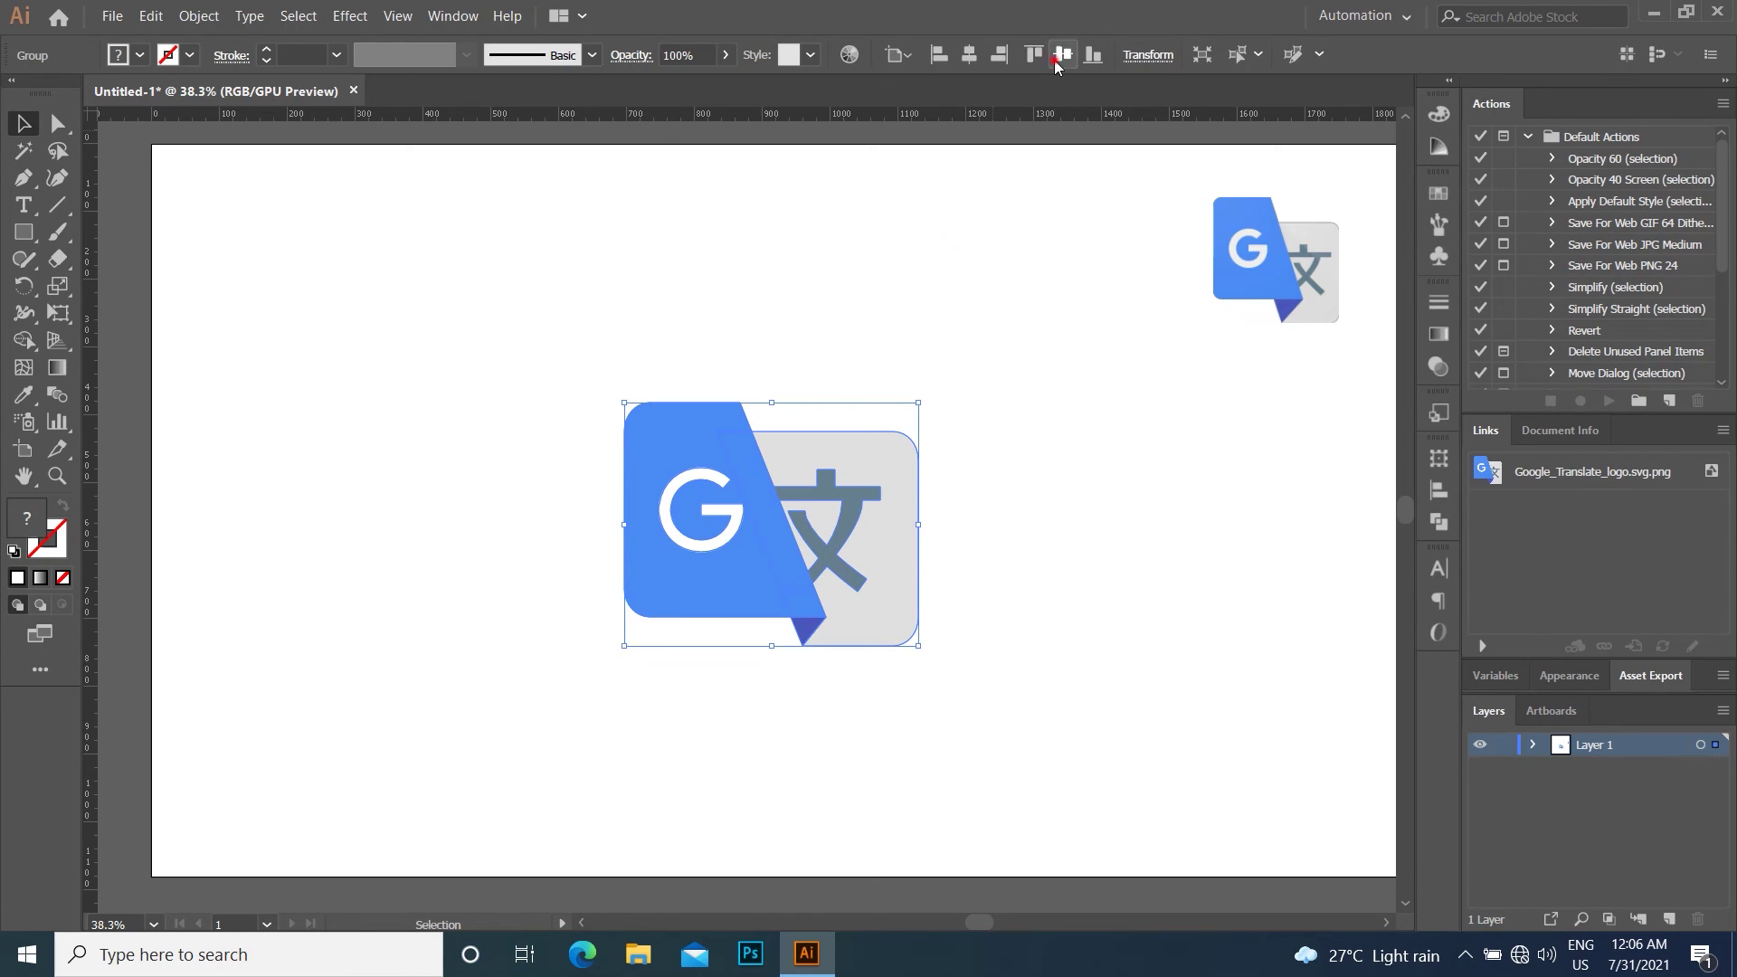